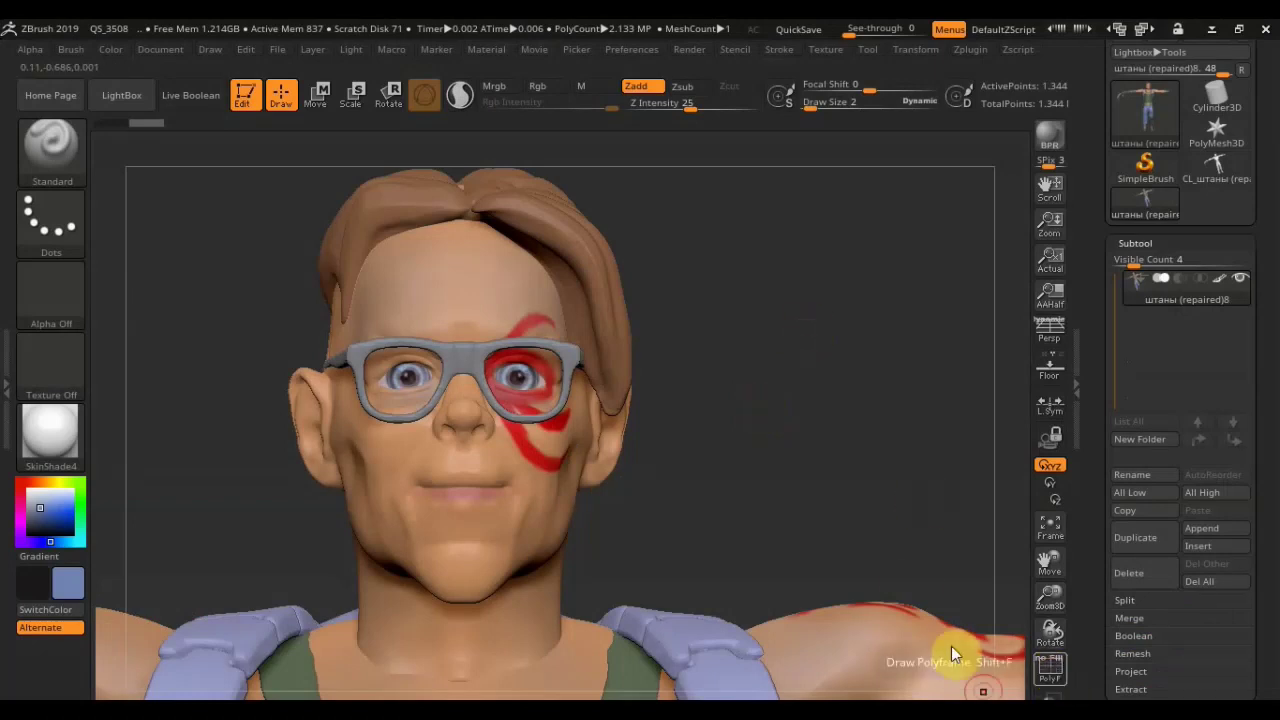
# Show the PolyF wireframe on the character and duplicate its subtool.
pyautogui.hotkey('shift', 'f')
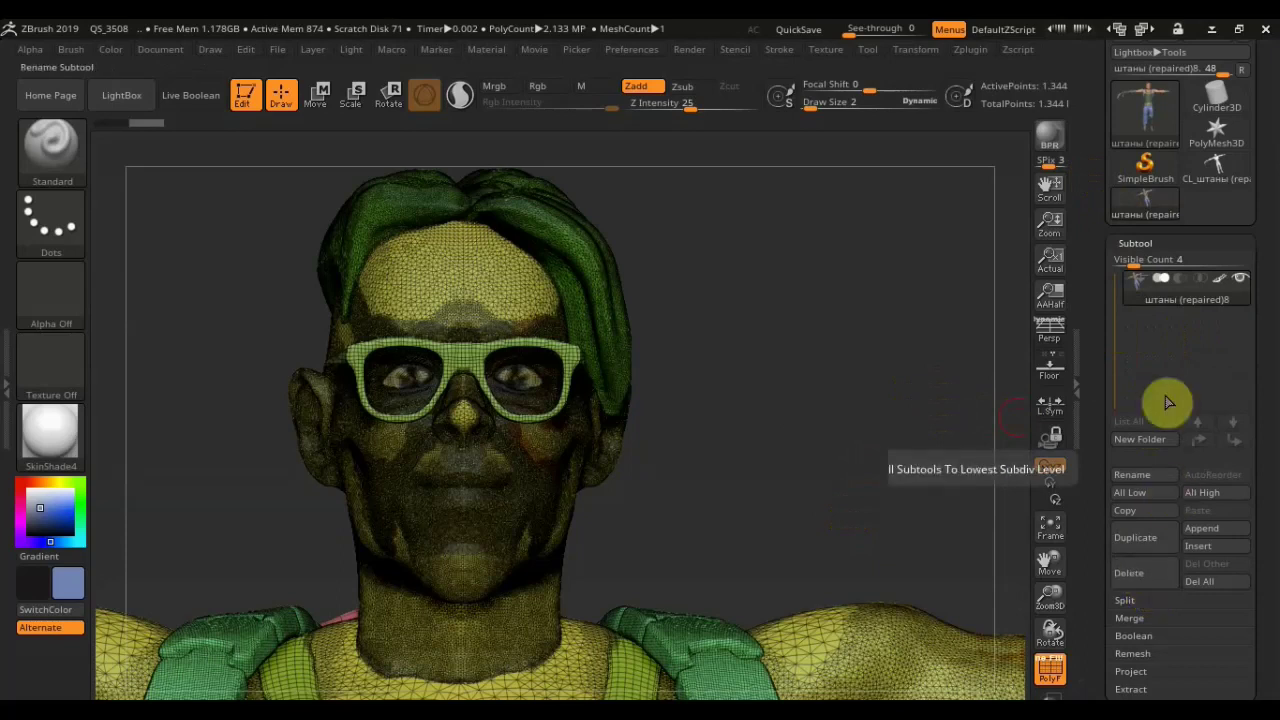
pyautogui.click(1148, 543)
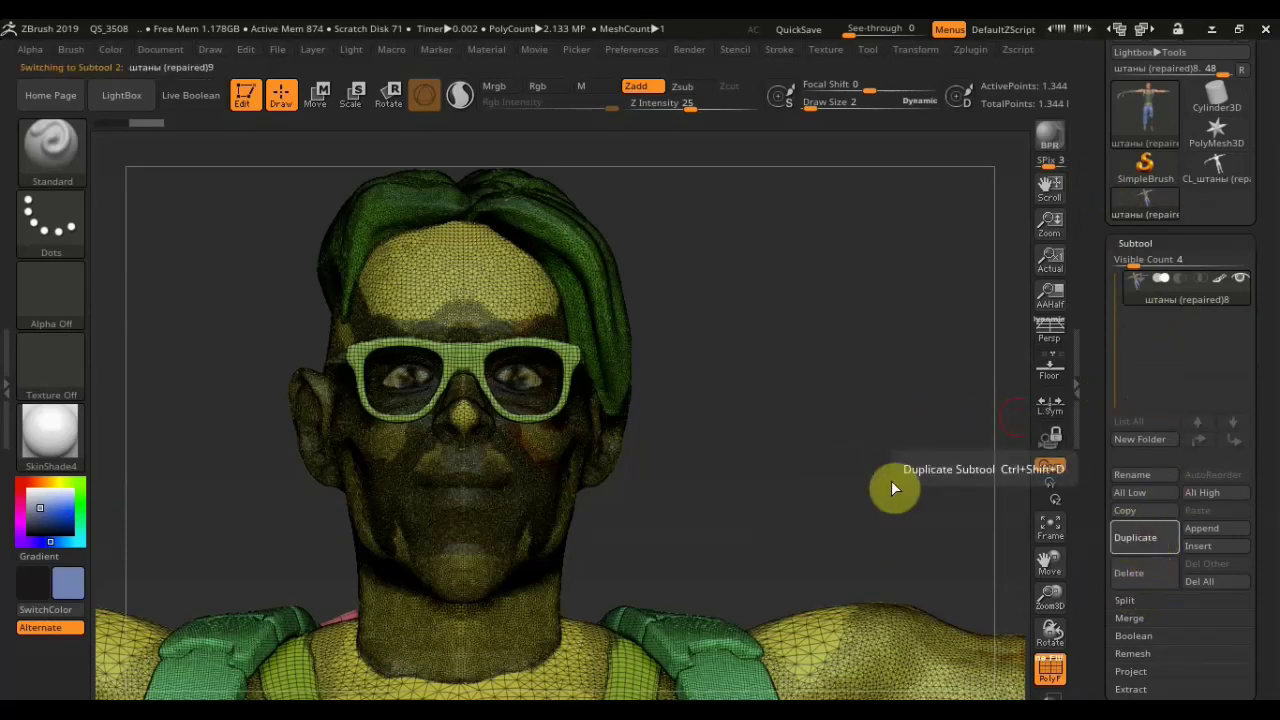
# Decimate the original first subtool in Decimation Master at about 6.7% after pre-processing.
pyautogui.click(1152, 285)
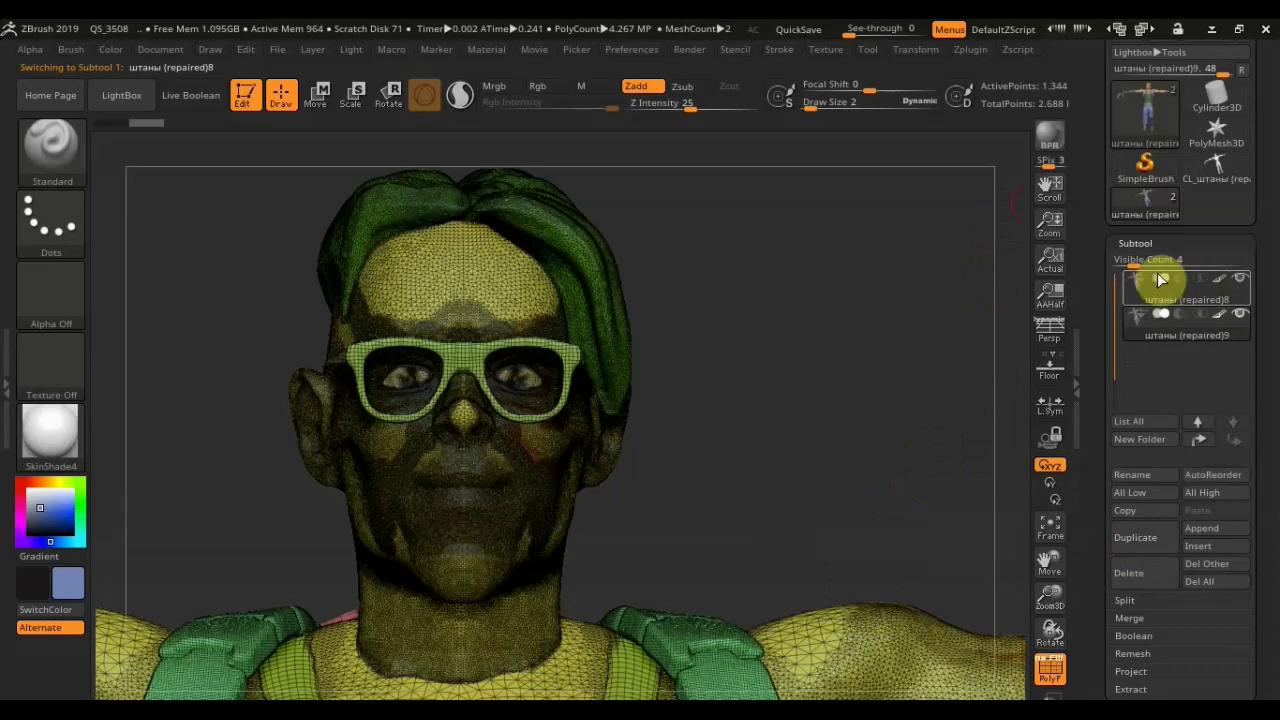
pyautogui.click(970, 49)
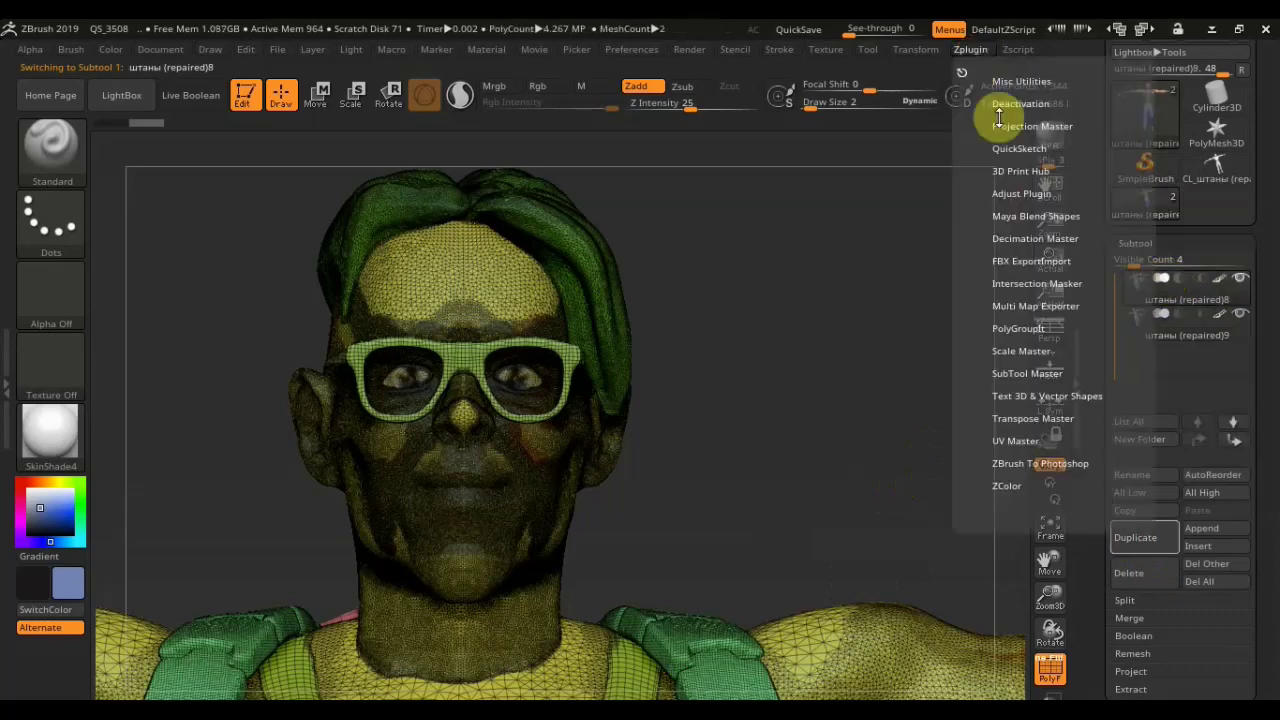
pyautogui.click(1039, 238)
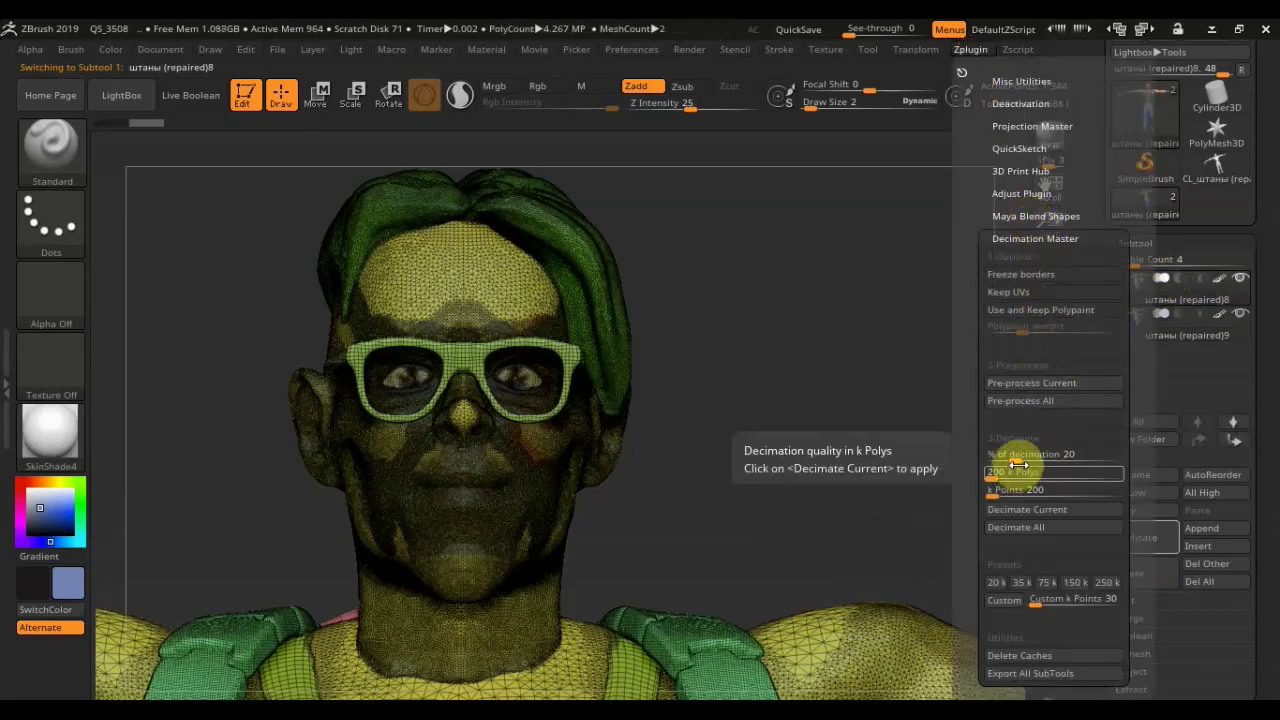
pyautogui.moveTo(1016, 462); pyautogui.dragTo(1008, 462)
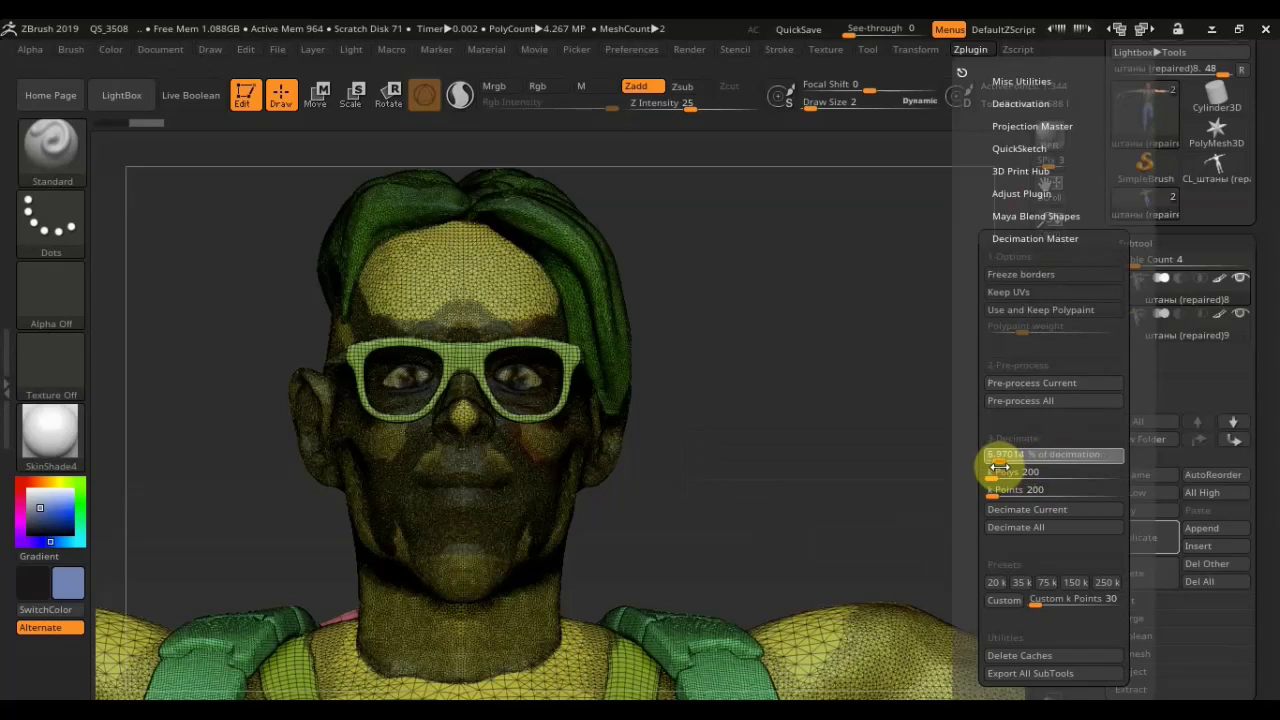
pyautogui.click(1050, 383)
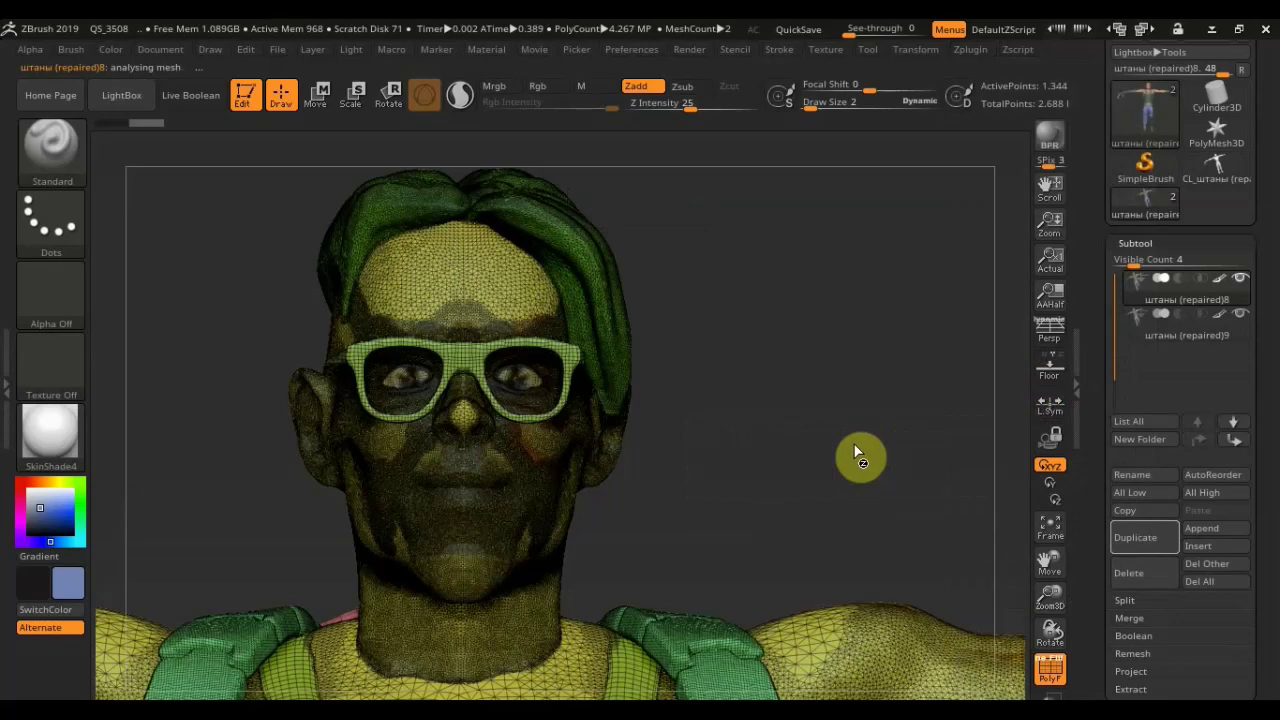
pyautogui.click(970, 50)
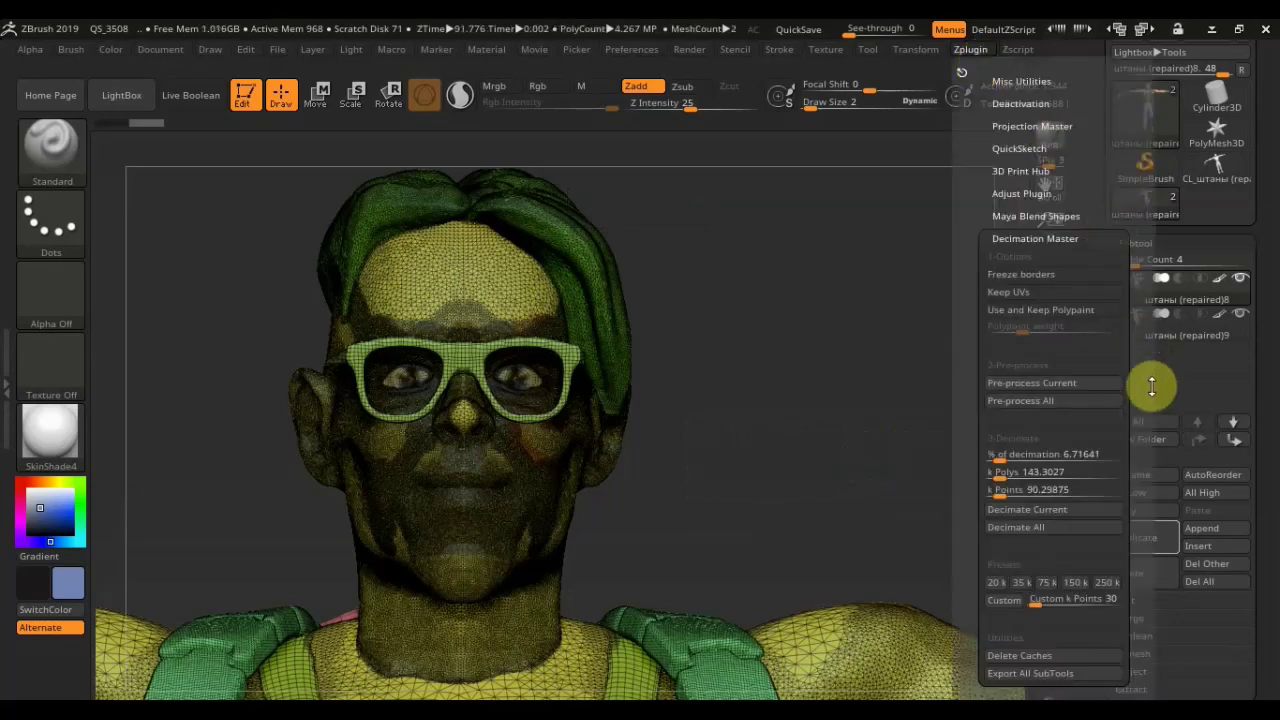
pyautogui.click(1050, 514)
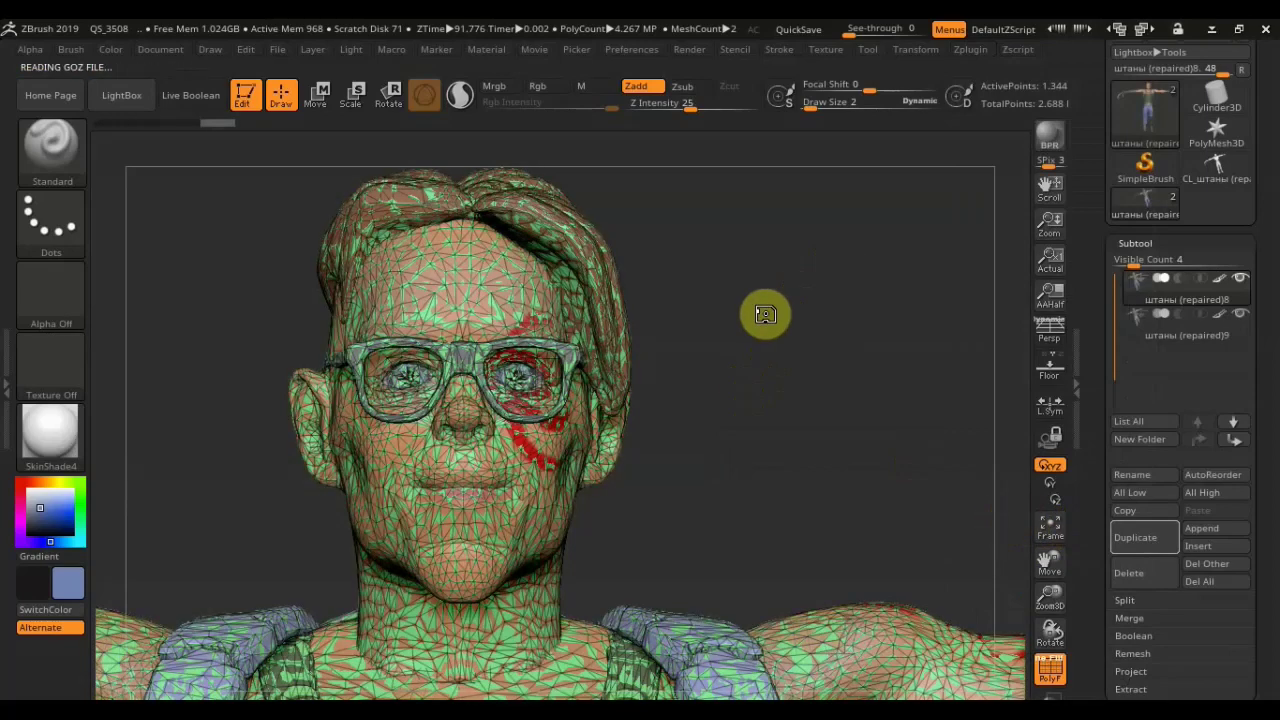
# Hide the duplicate, turn off PolyF and orbit to inspect the decimated mesh.
pyautogui.click(1221, 314)
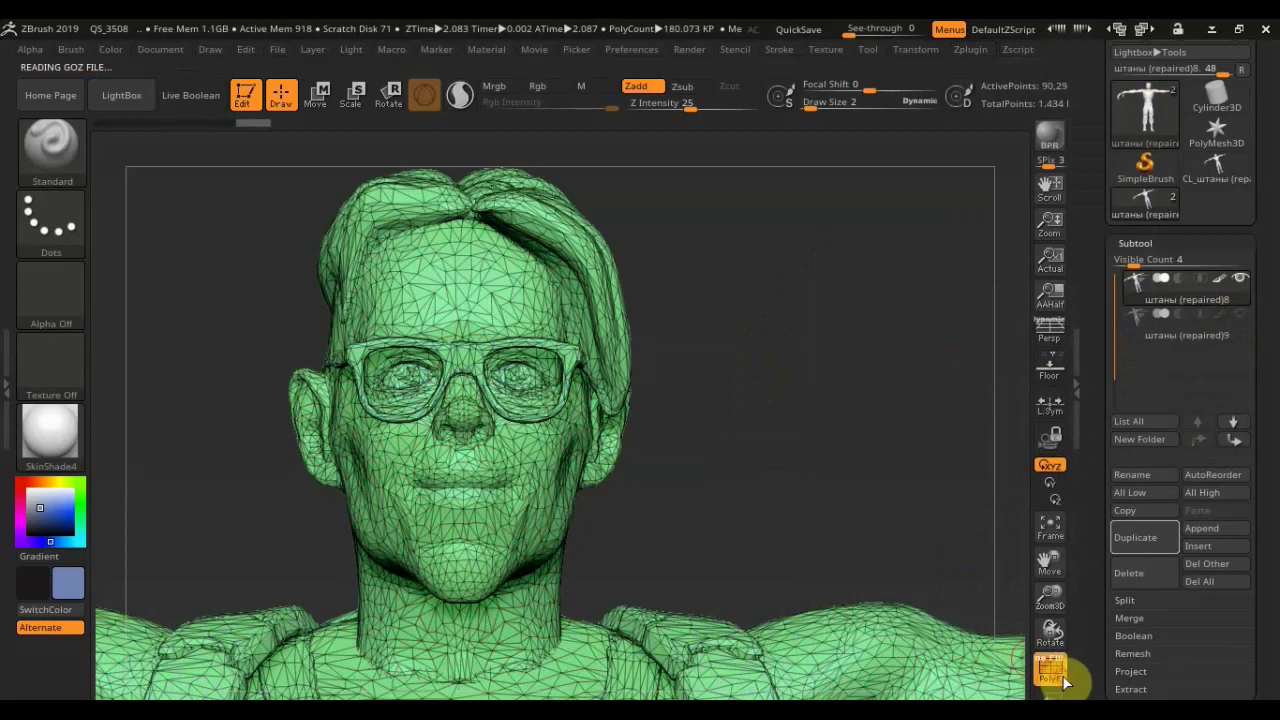
pyautogui.click(1050, 668)
pyautogui.moveTo(865, 505)
pyautogui.mouseDown()
pyautogui.moveTo(908, 506)
pyautogui.moveTo(839, 511)
pyautogui.mouseUp()
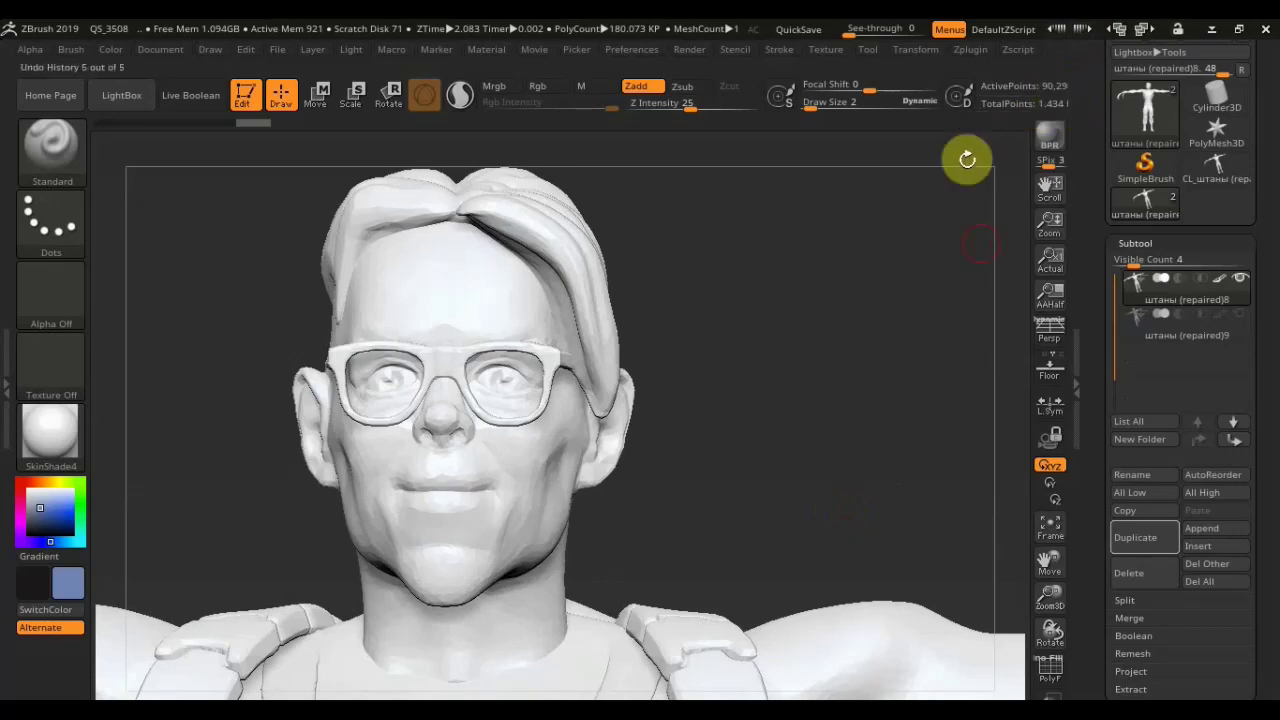
pyautogui.moveTo(967, 160); pyautogui.dragTo(868, 318)
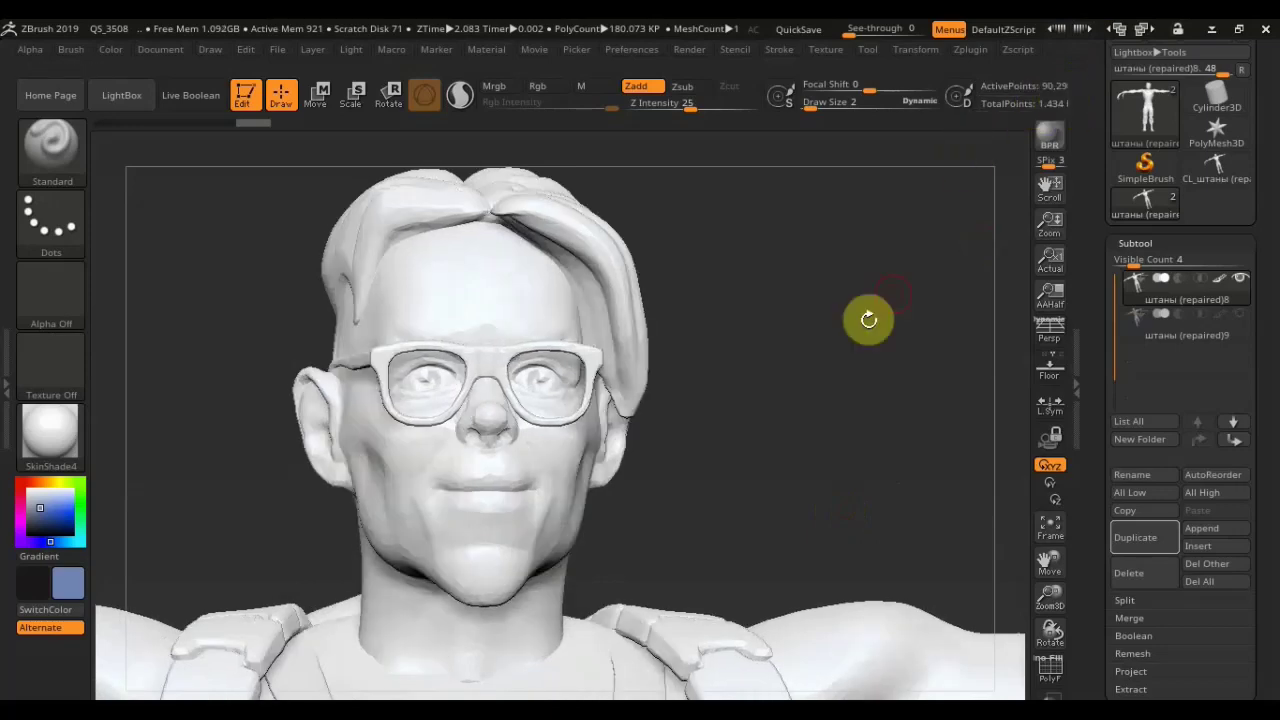
# Step back in Undo History before the decimation, reselect the original subtool and frame it.
pyautogui.click(145, 125)
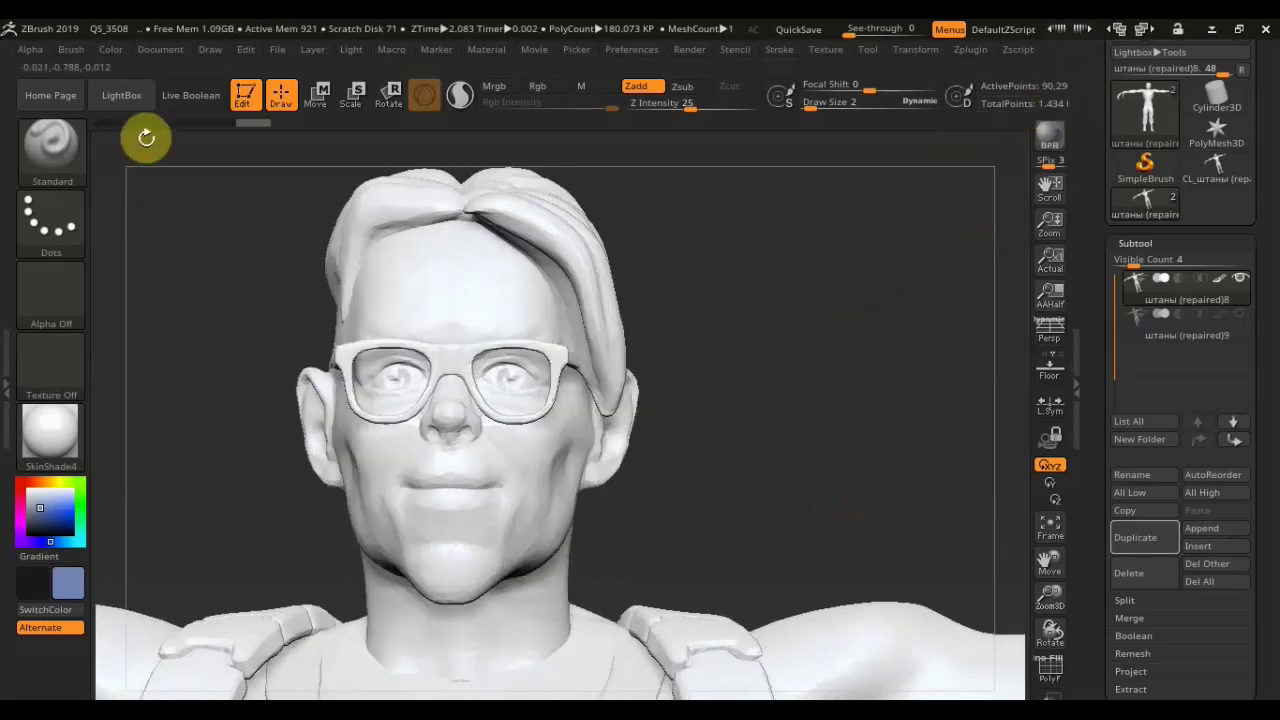
pyautogui.click(121, 128)
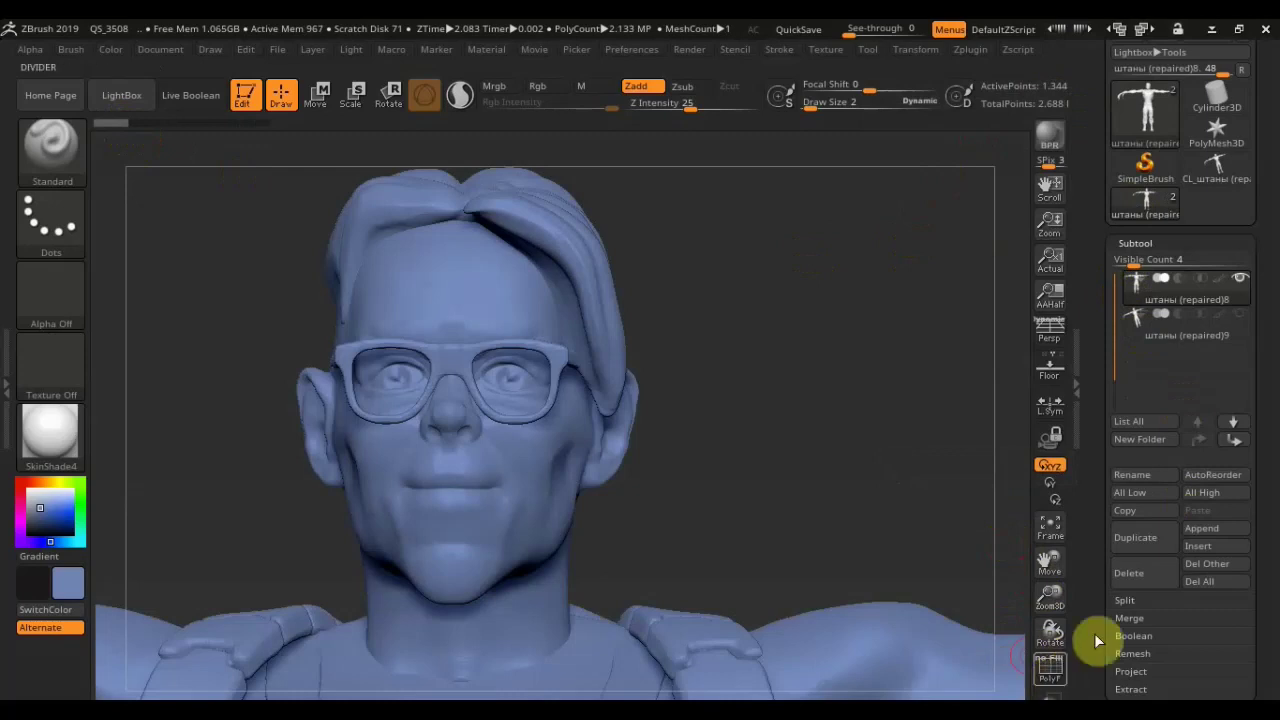
pyautogui.click(1227, 287)
pyautogui.moveTo(1186, 289)
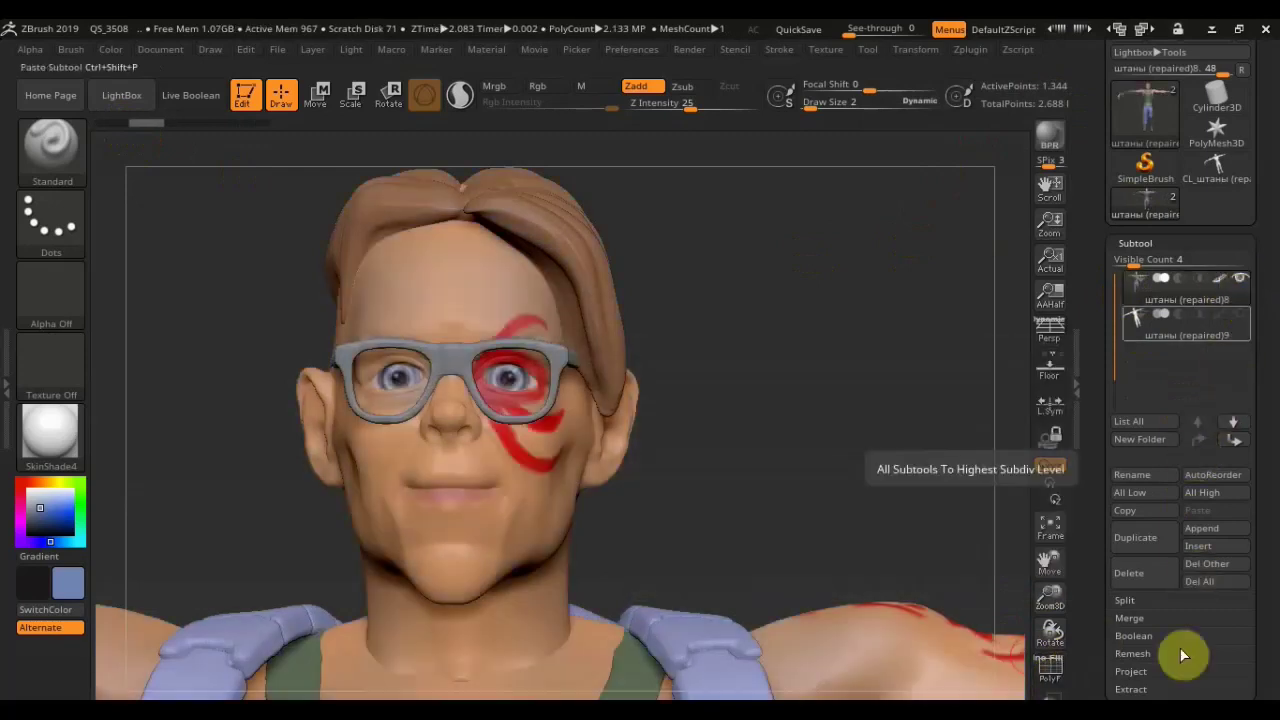
pyautogui.click(1049, 530)
pyautogui.moveTo(1271, 534)
pyautogui.mouseDown()
pyautogui.moveTo(1276, 449)
pyautogui.moveTo(1234, 423)
pyautogui.mouseUp()
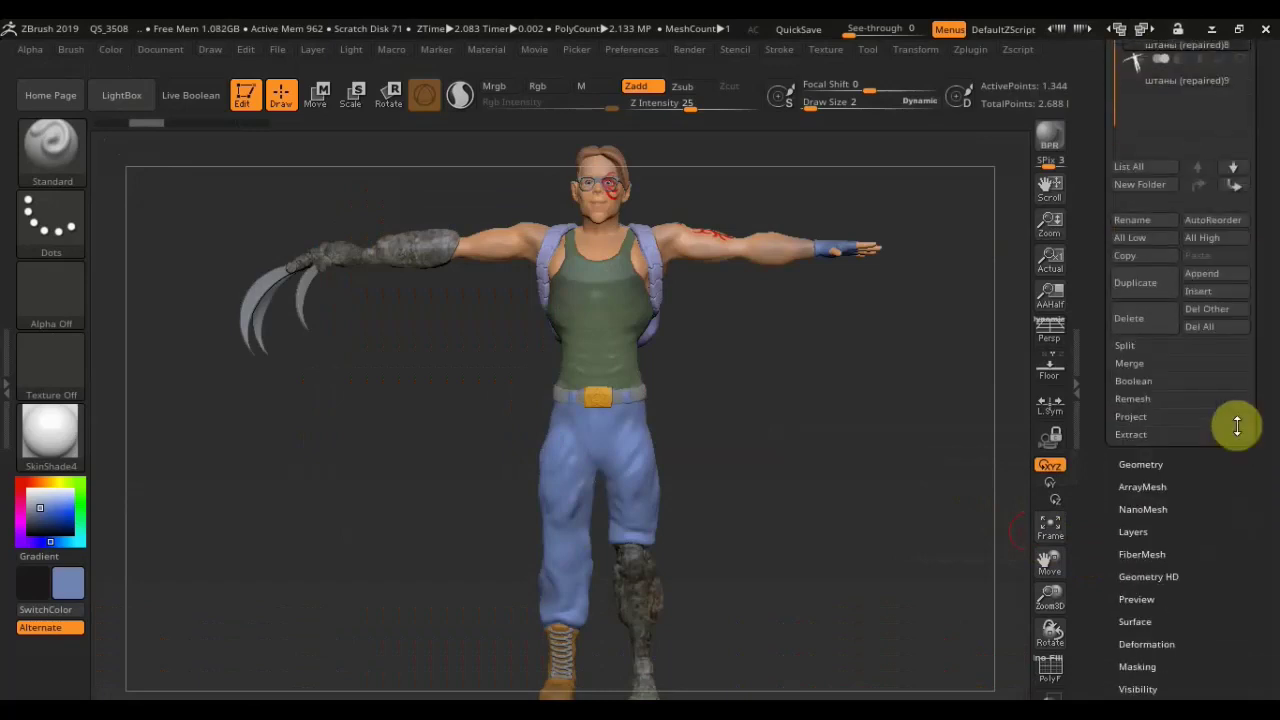
# Turn on PolyF and DynaMesh the character at resolution 128 into a coarse blob.
pyautogui.click(1049, 673)
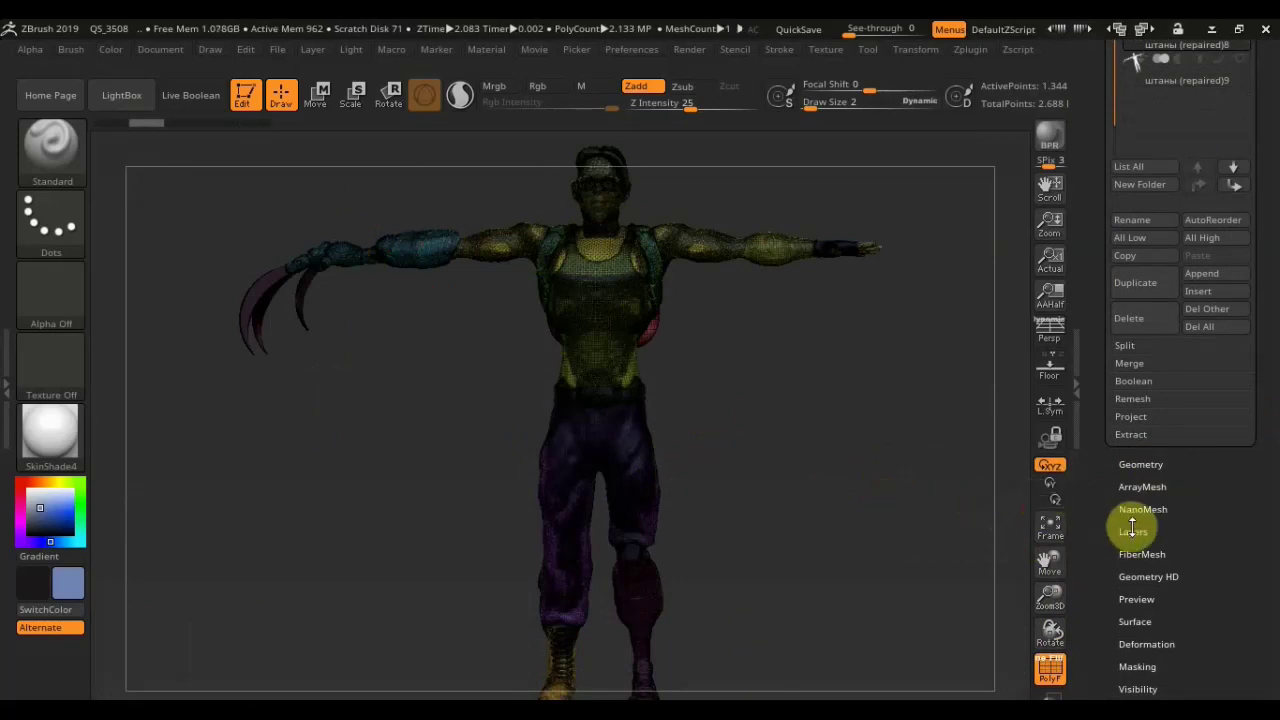
pyautogui.click(1144, 463)
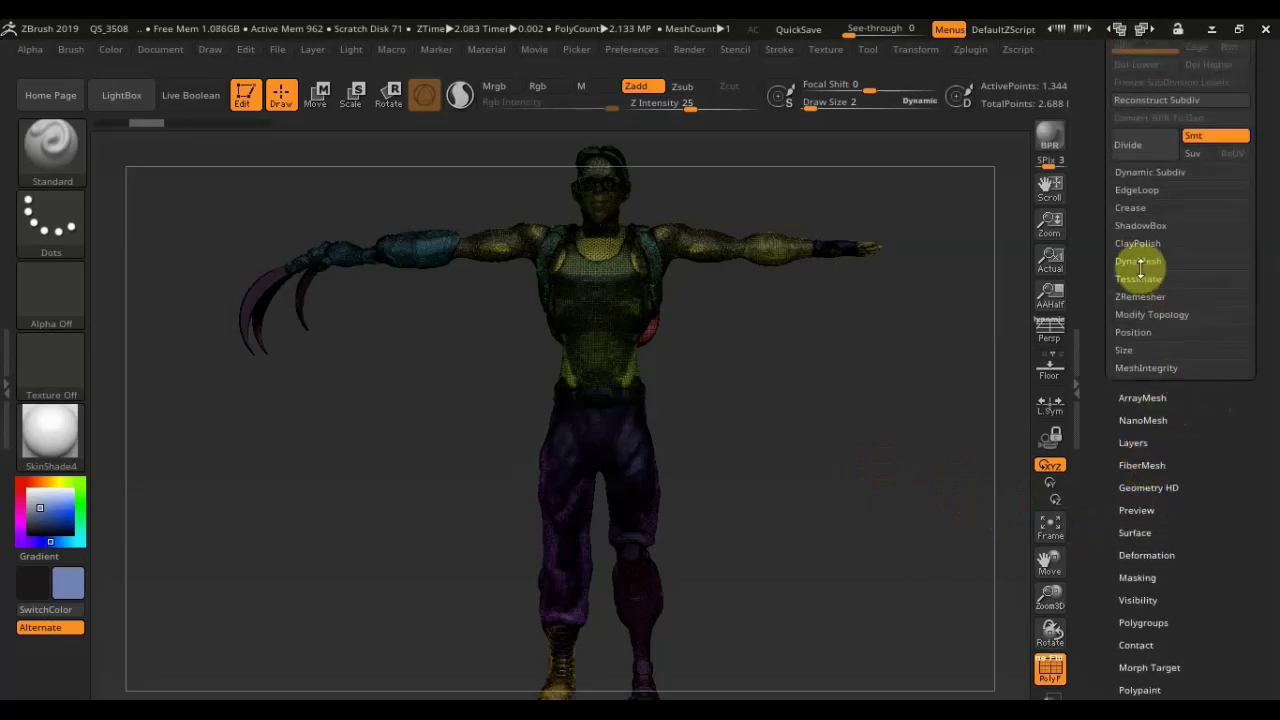
pyautogui.click(1139, 262)
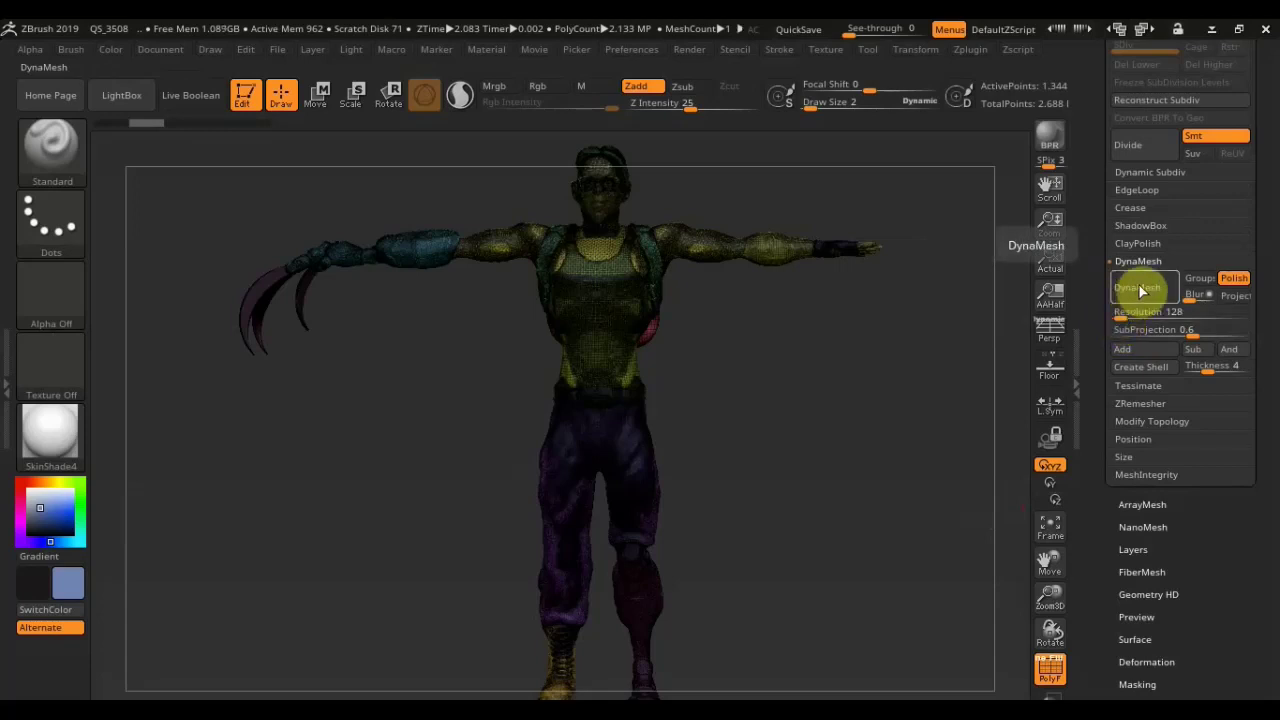
pyautogui.click(1141, 289)
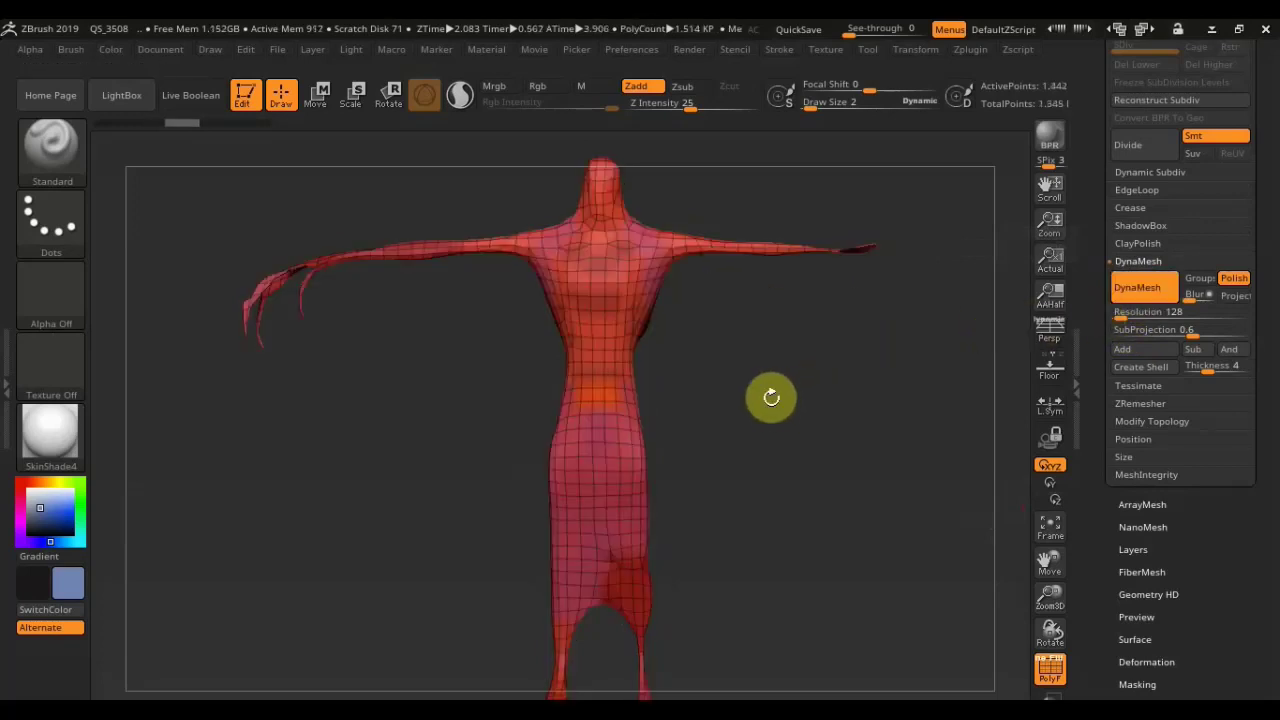
# Undo the coarse result and re-DynaMesh at a higher resolution of 3800, then 3120.
pyautogui.press('ctrl')
pyautogui.hotkey('ctrl', 'z')
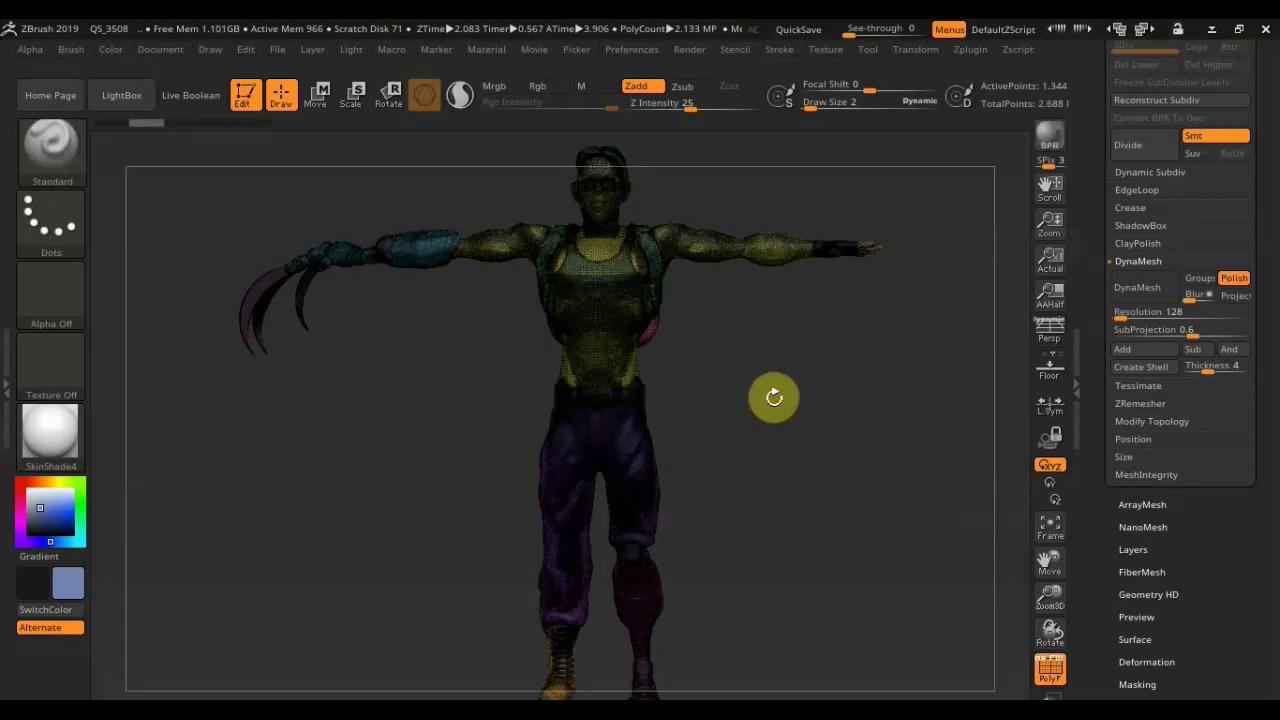
pyautogui.click(1134, 323)
pyautogui.write('3800')
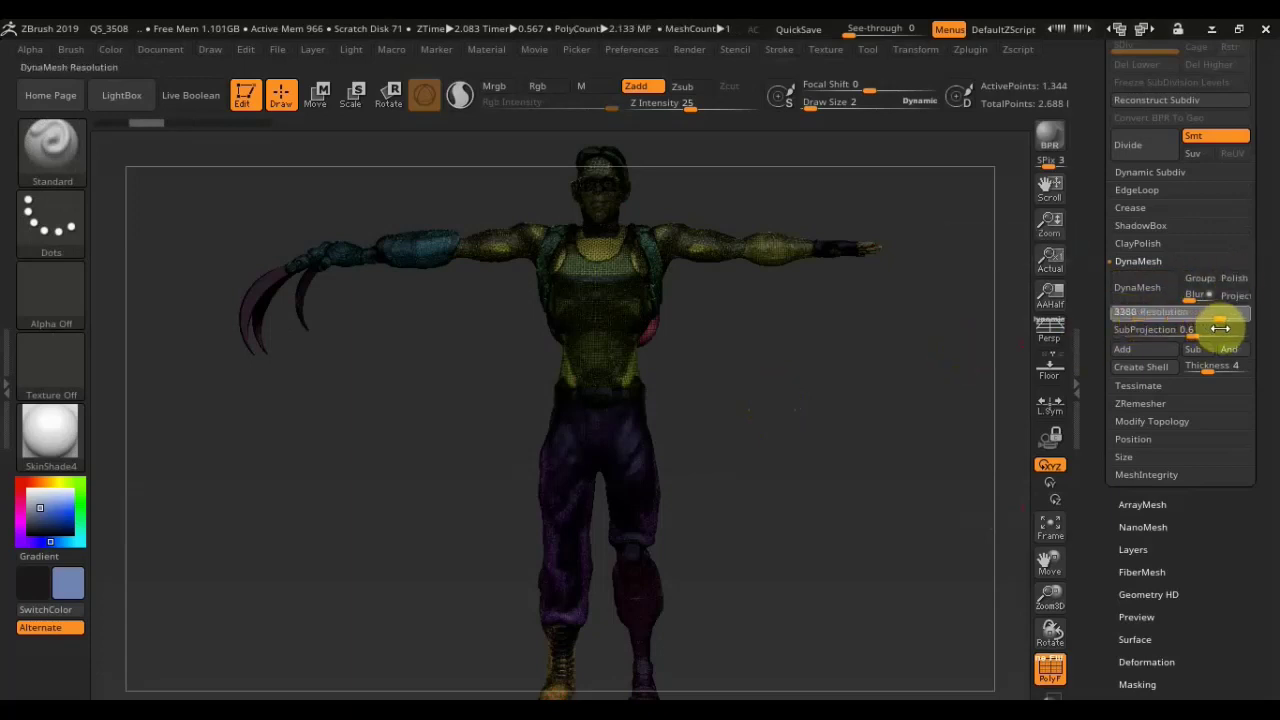
pyautogui.press('Return')
pyautogui.click(1138, 288)
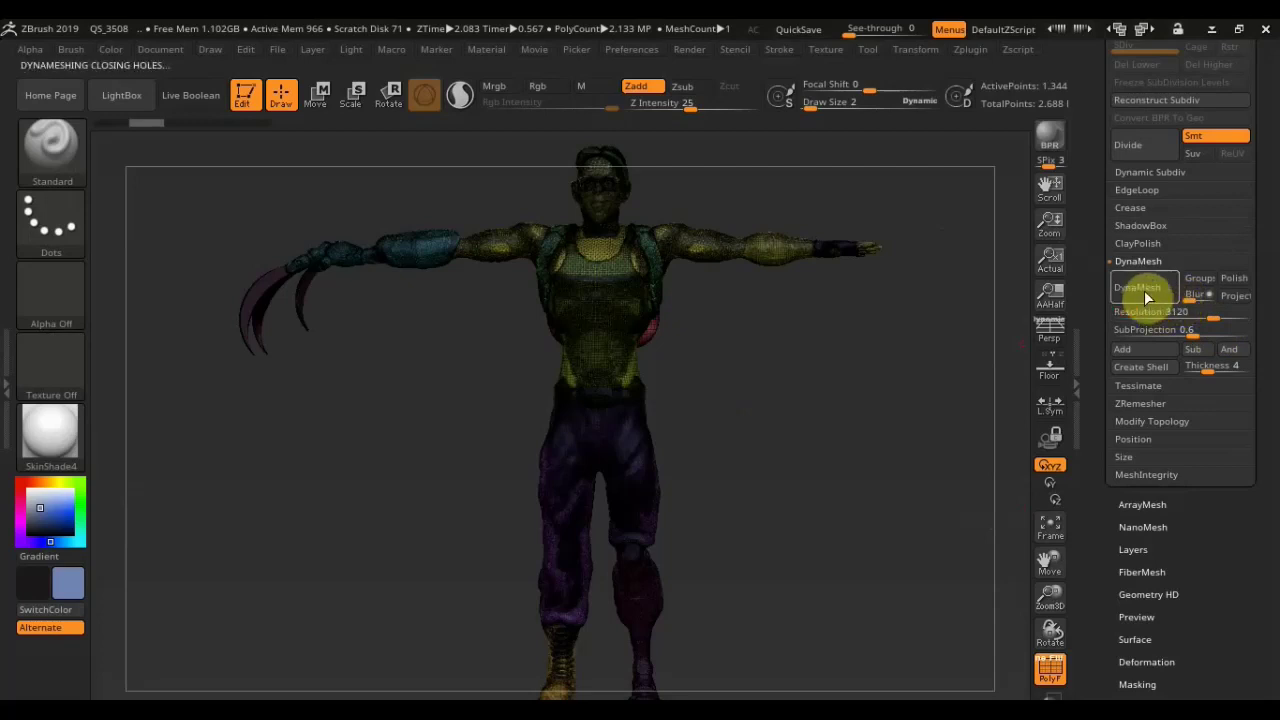
pyautogui.click(1145, 298)
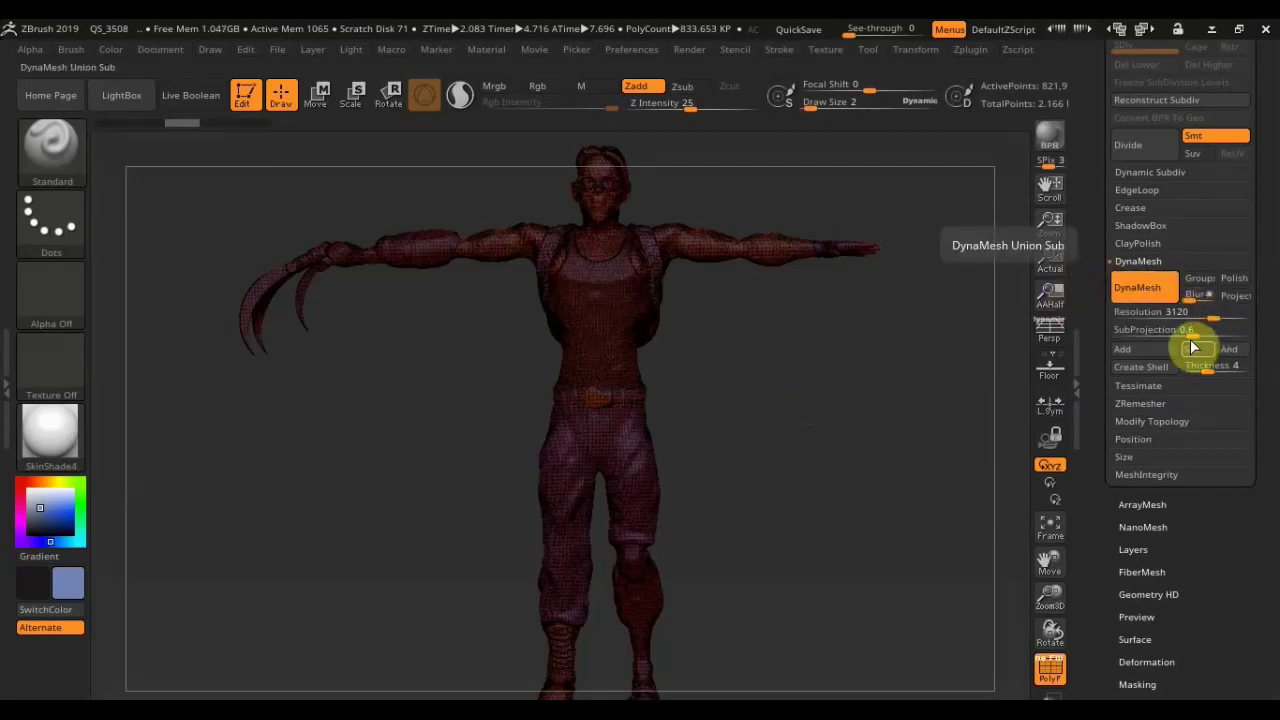
# Revert to the original coloured character via Undo History, toggle Project and enable Floor.
pyautogui.moveTo(1214, 311); pyautogui.dragTo(1240, 319)
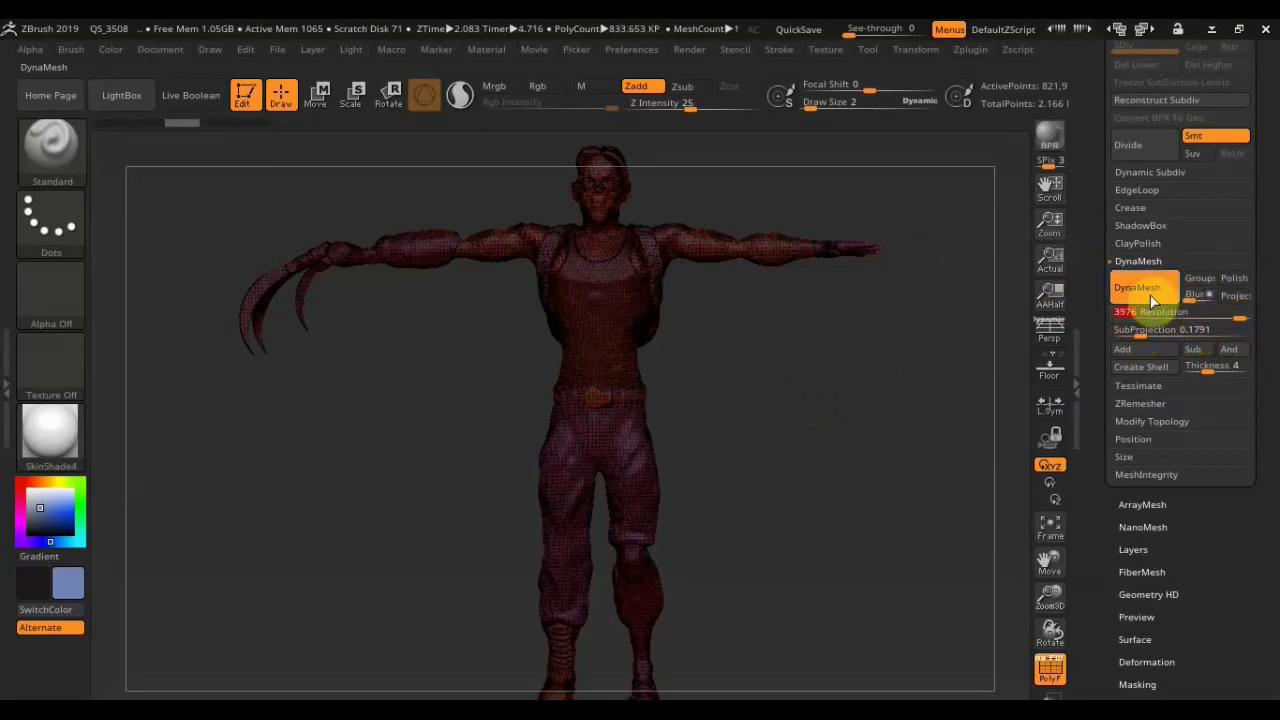
pyautogui.keyDown('ctrl'); pyautogui.moveTo(796, 322); pyautogui.dragTo(898, 501); pyautogui.keyUp('ctrl')
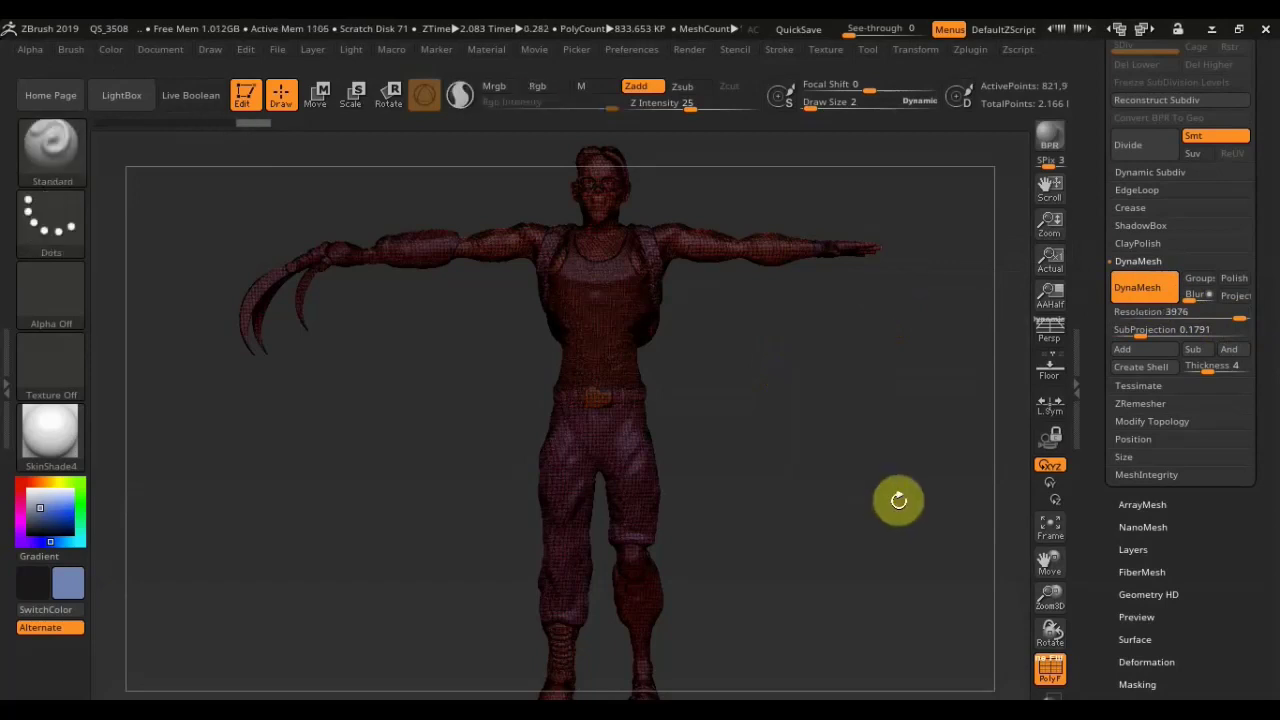
pyautogui.click(126, 125)
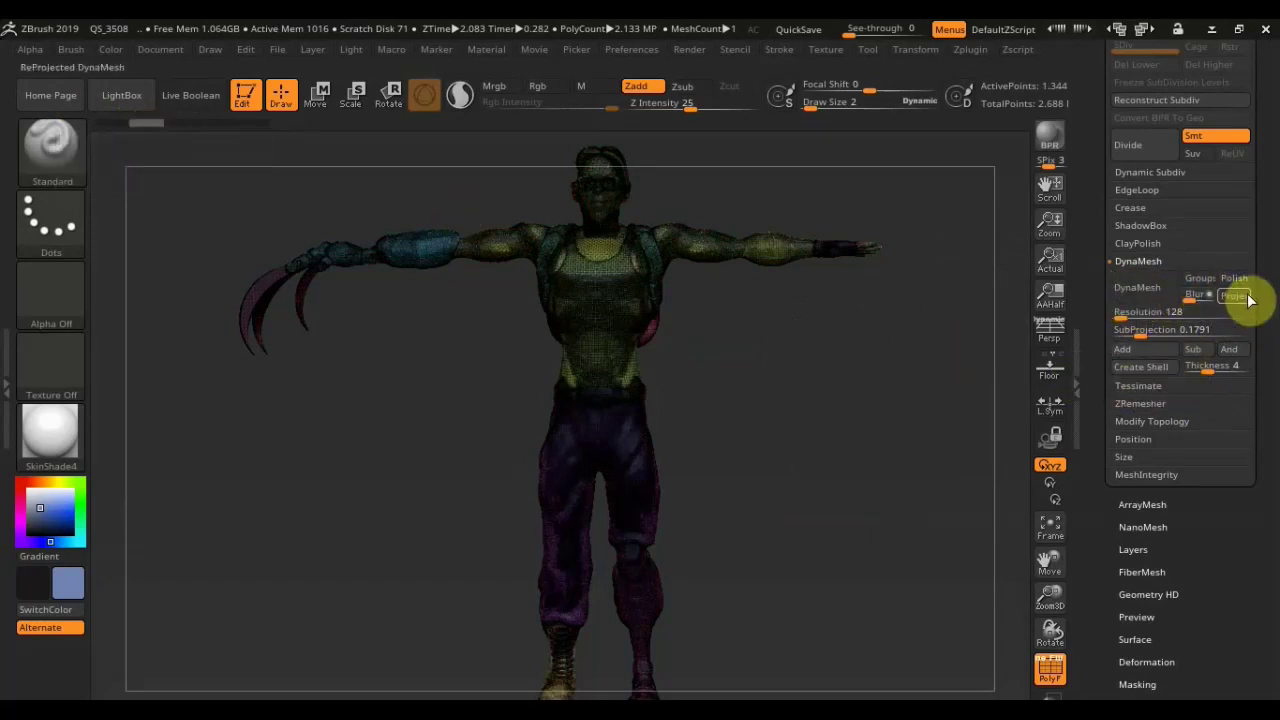
pyautogui.click(1140, 316)
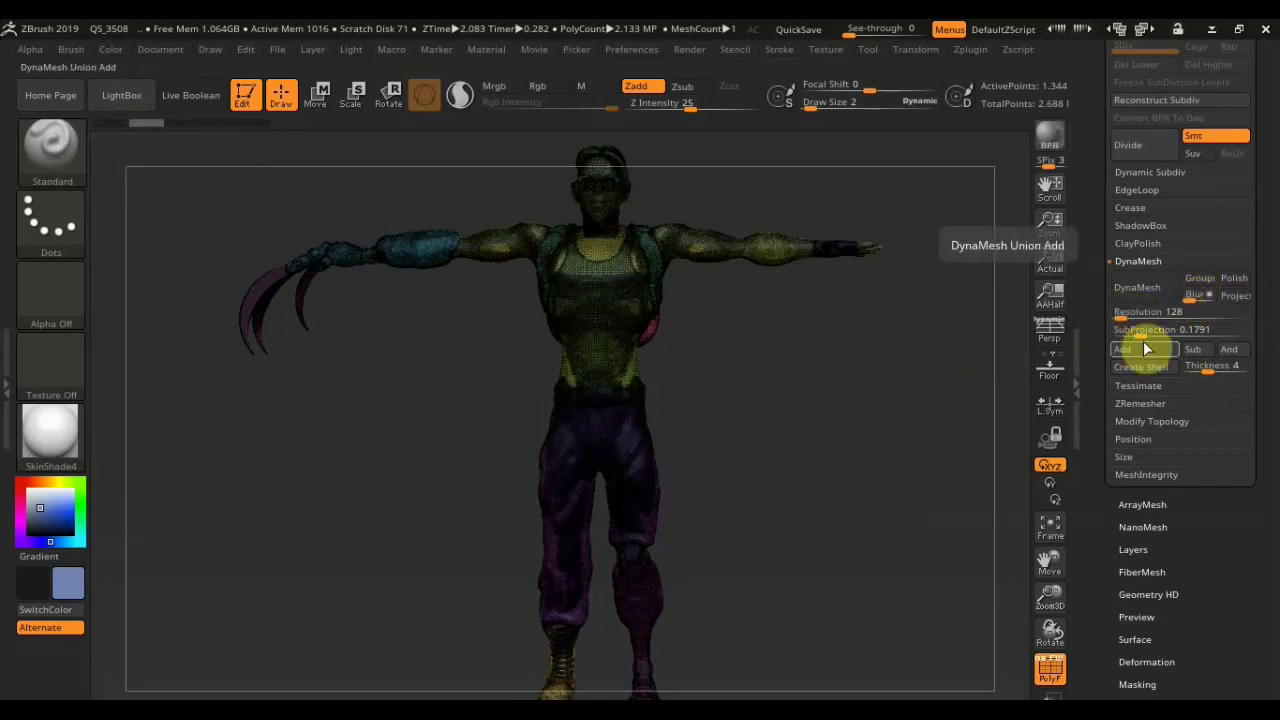
pyautogui.click(1051, 368)
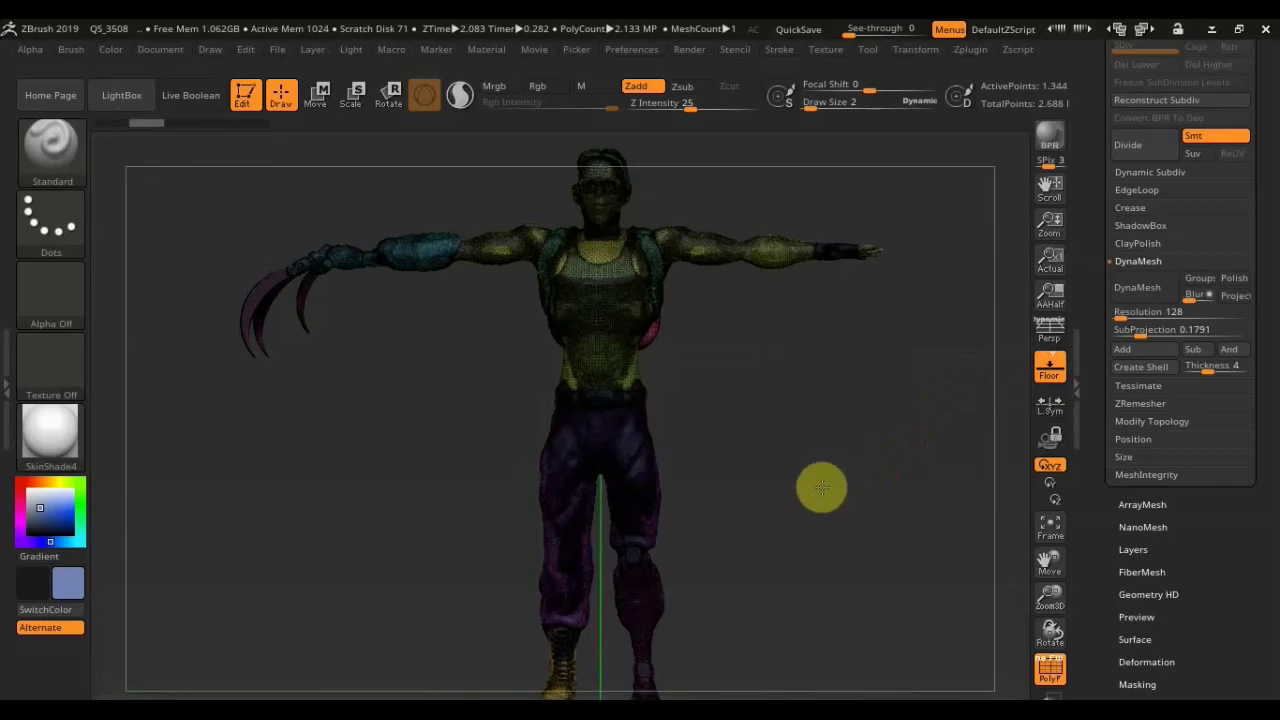
# Use the Move gizmo to scale the character up and lower it onto the floor grid.
pyautogui.moveTo(771, 320); pyautogui.dragTo(767, 308)
pyautogui.moveTo(777, 514)
pyautogui.keyDown('alt'); pyautogui.mouseDown()
pyautogui.moveTo(775, 190)
pyautogui.moveTo(766, 306)
pyautogui.moveTo(760, 269)
pyautogui.moveTo(756, 279)
pyautogui.moveTo(766, 529)
pyautogui.moveTo(774, 317)
pyautogui.moveTo(780, 374)
pyautogui.mouseUp(); pyautogui.keyUp('alt')
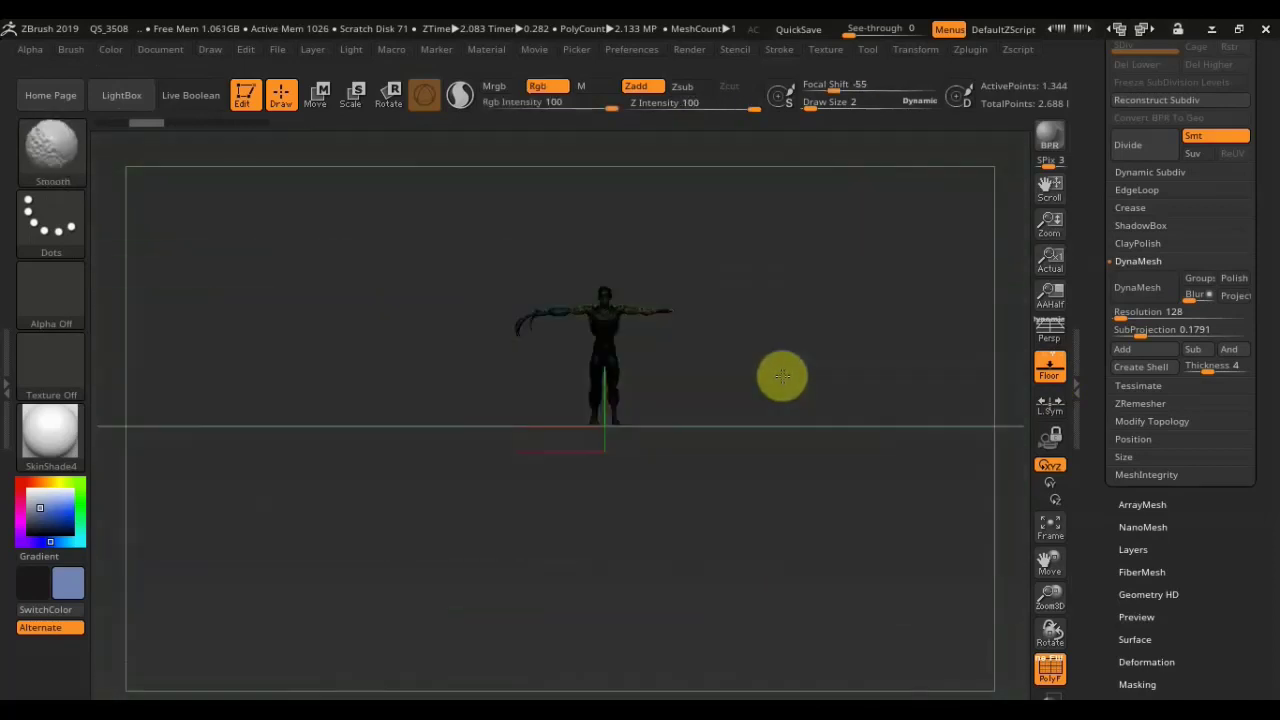
pyautogui.moveTo(745, 310)
pyautogui.keyDown('alt'); pyautogui.mouseDown()
pyautogui.moveTo(786, 591)
pyautogui.moveTo(809, 386)
pyautogui.mouseUp(); pyautogui.keyUp('alt')
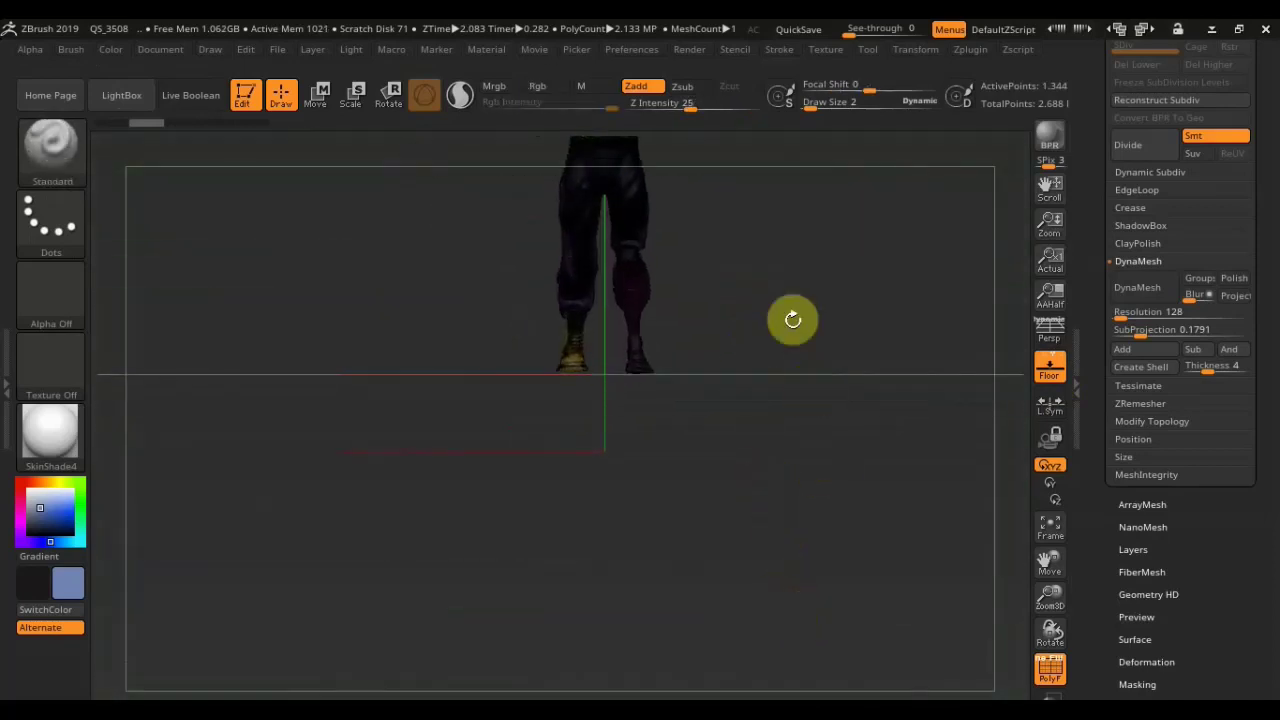
pyautogui.moveTo(777, 437)
pyautogui.keyDown('alt'); pyautogui.mouseDown()
pyautogui.moveTo(775, 386)
pyautogui.moveTo(771, 417)
pyautogui.mouseUp(); pyautogui.keyUp('alt')
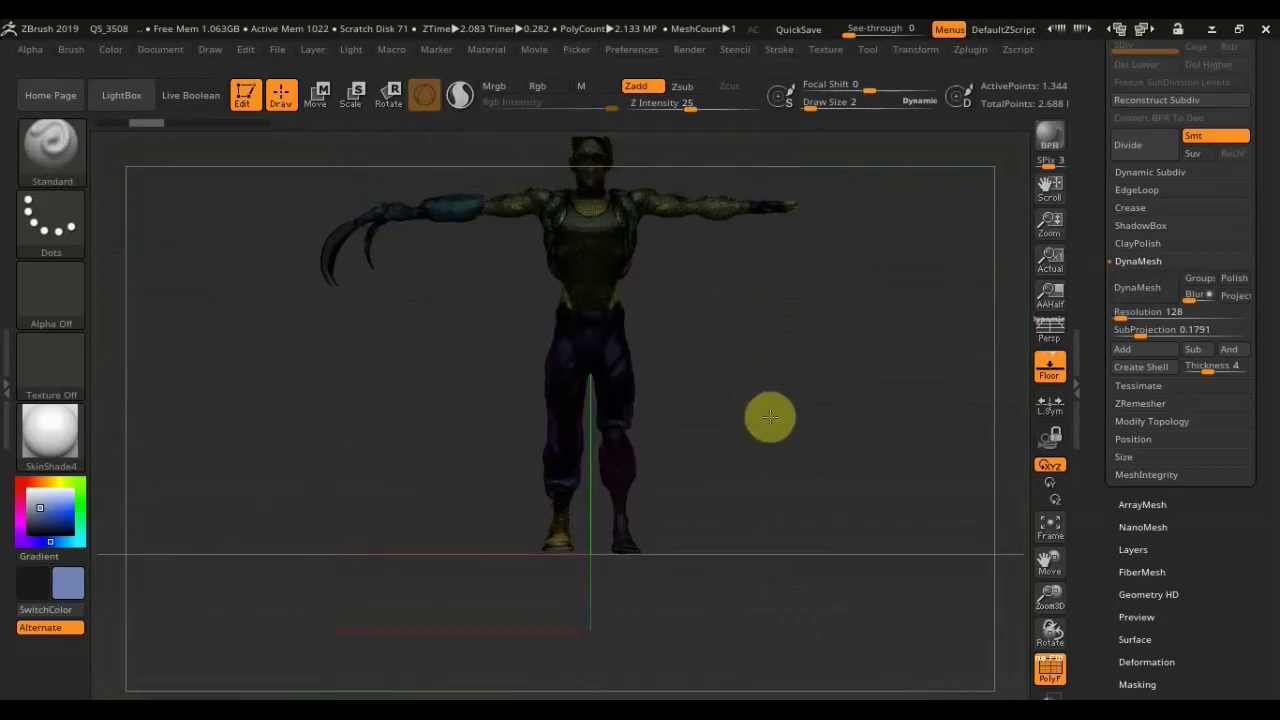
pyautogui.moveTo(760, 351)
pyautogui.keyDown('alt'); pyautogui.mouseDown()
pyautogui.moveTo(738, 245)
pyautogui.moveTo(720, 449)
pyautogui.moveTo(714, 394)
pyautogui.mouseUp(); pyautogui.keyUp('alt')
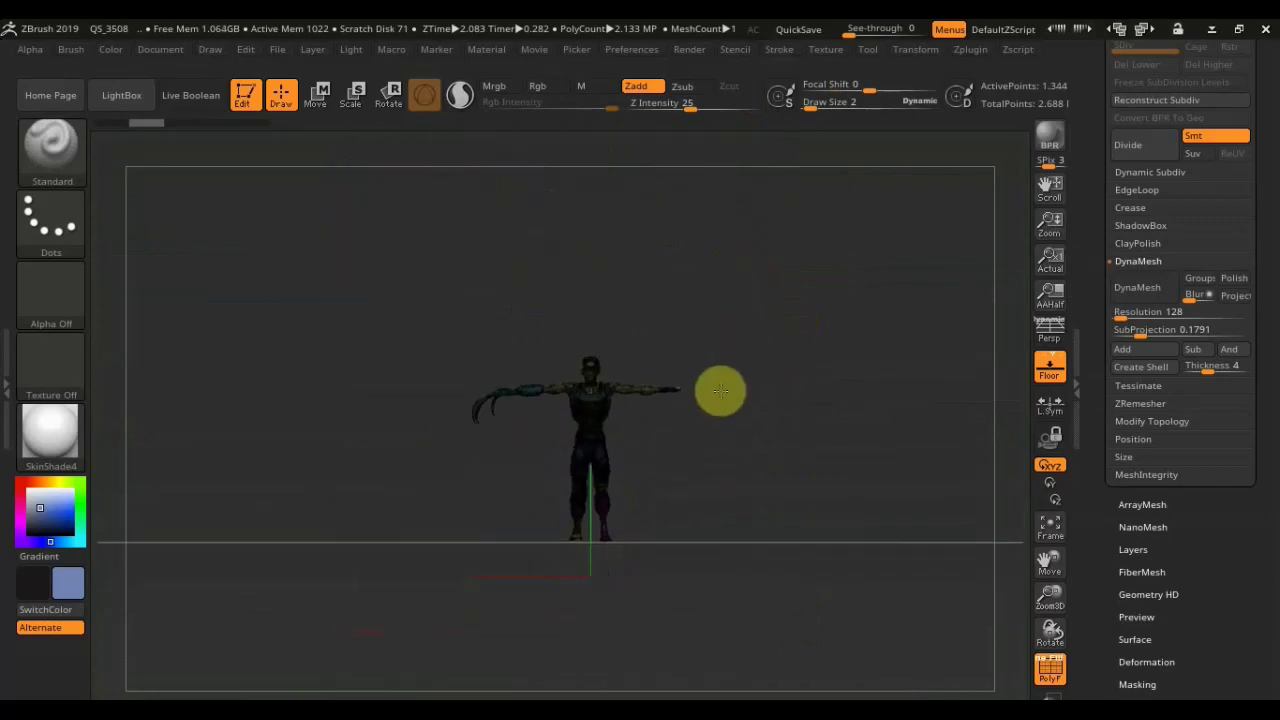
pyautogui.click(322, 97)
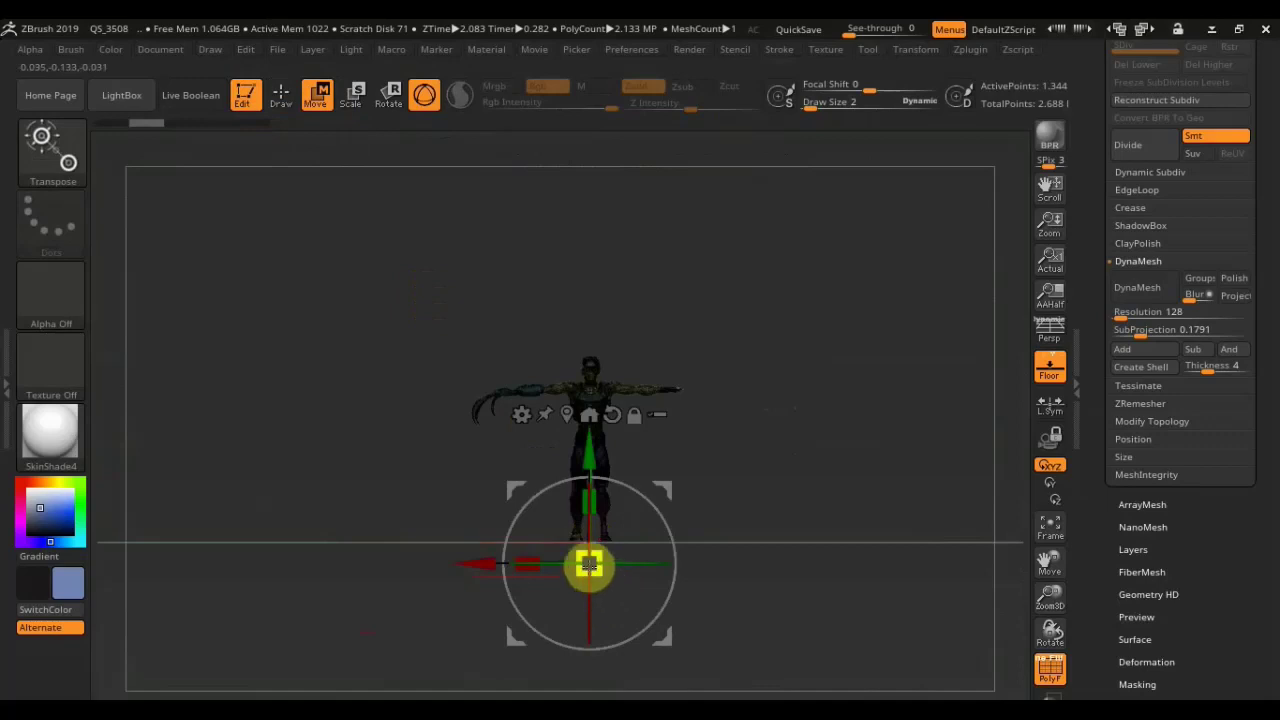
pyautogui.moveTo(580, 557); pyautogui.dragTo(462, 445)
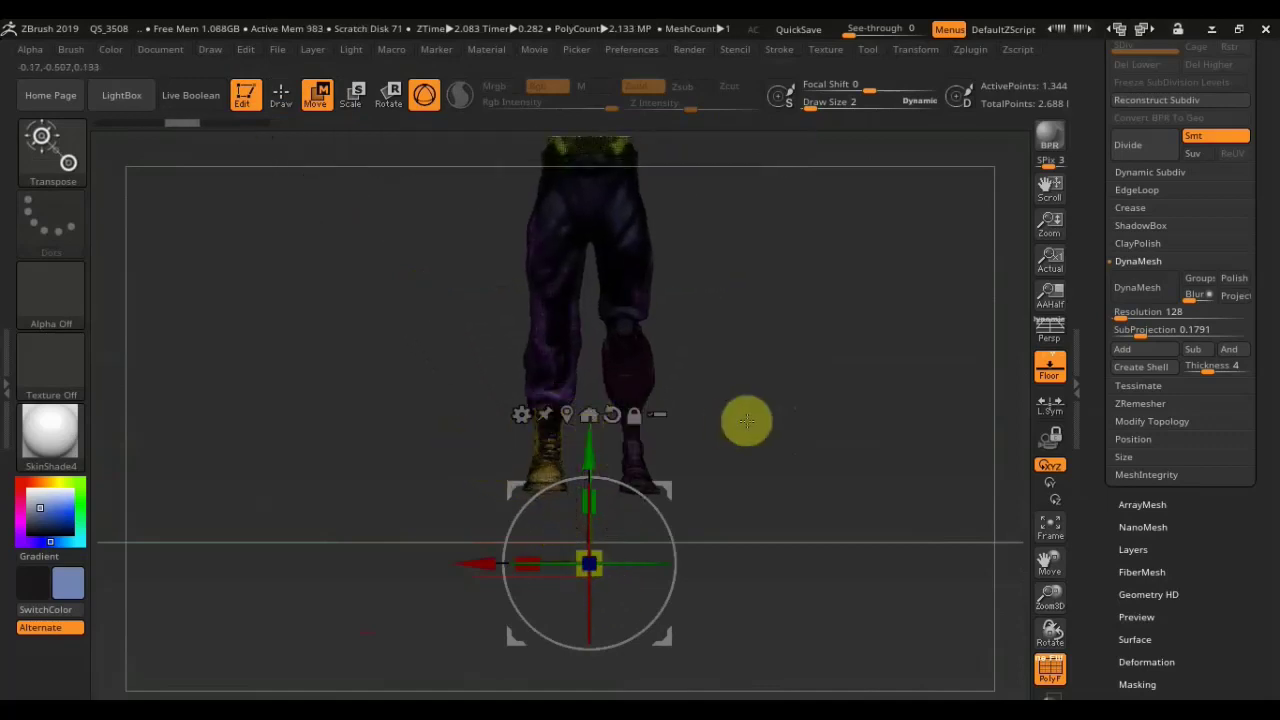
pyautogui.moveTo(596, 455); pyautogui.dragTo(590, 500)
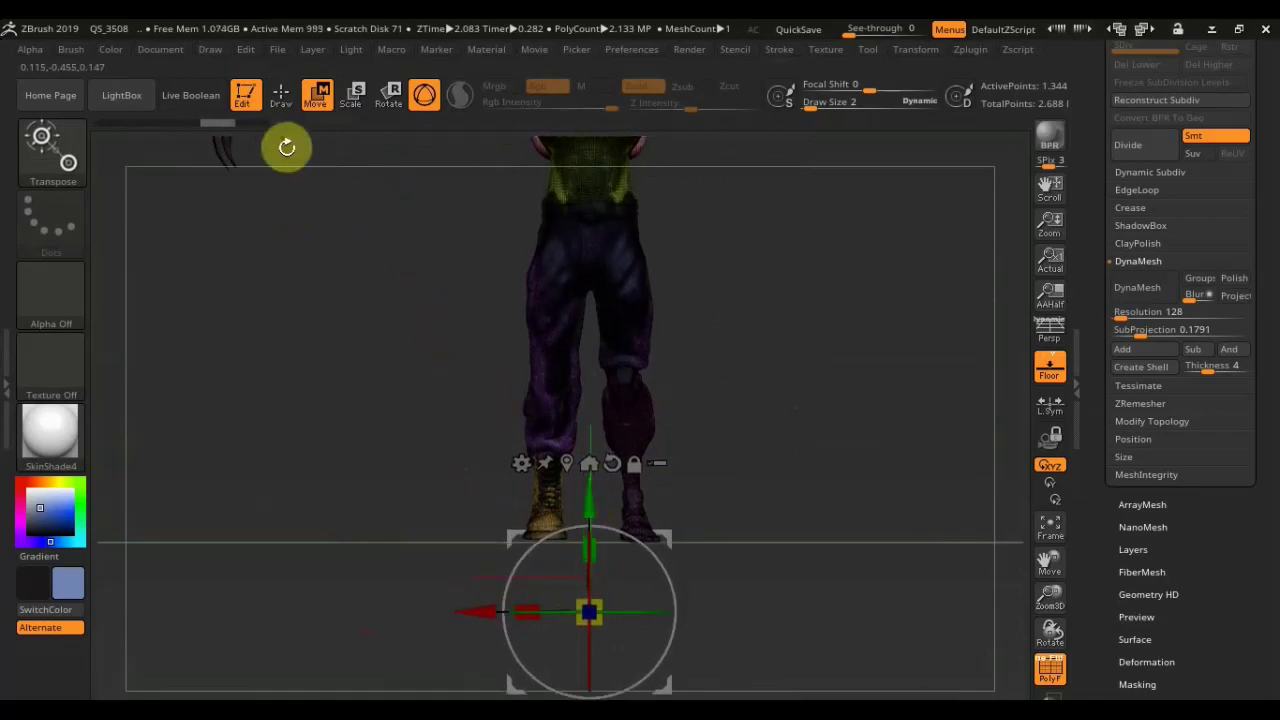
pyautogui.click(281, 95)
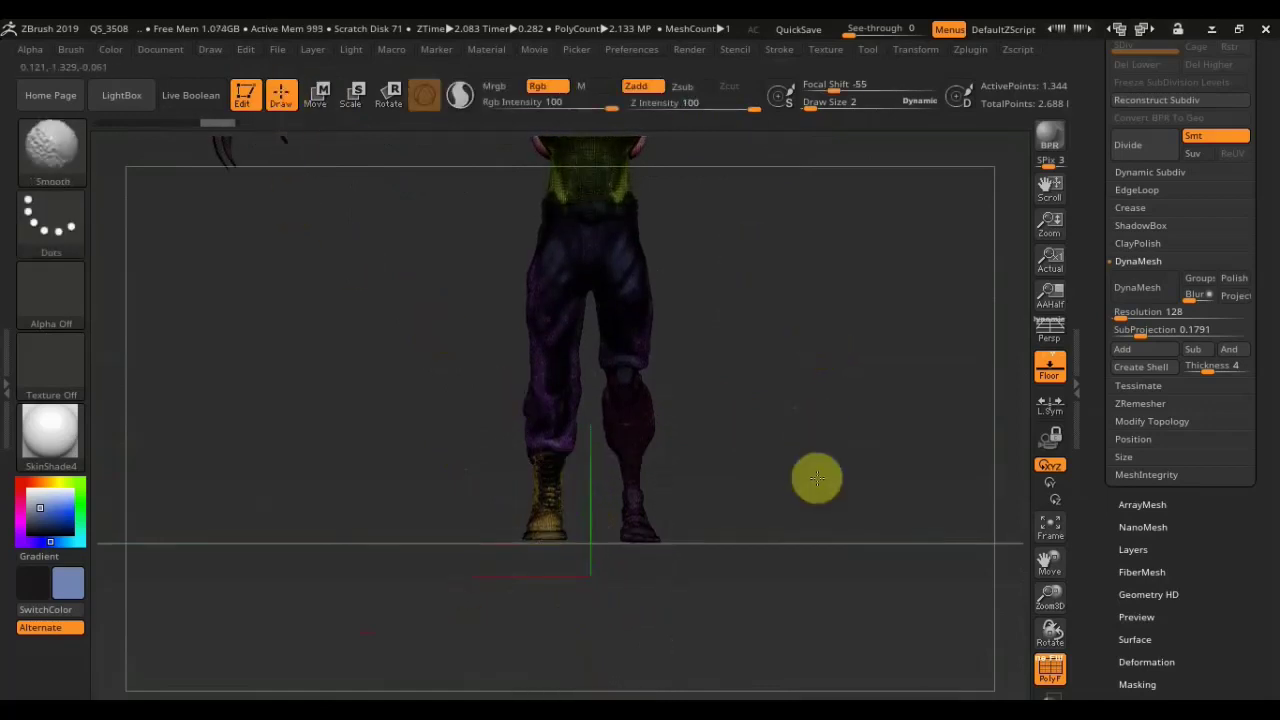
pyautogui.keyDown('alt'); pyautogui.moveTo(799, 278); pyautogui.dragTo(791, 543); pyautogui.keyUp('alt')
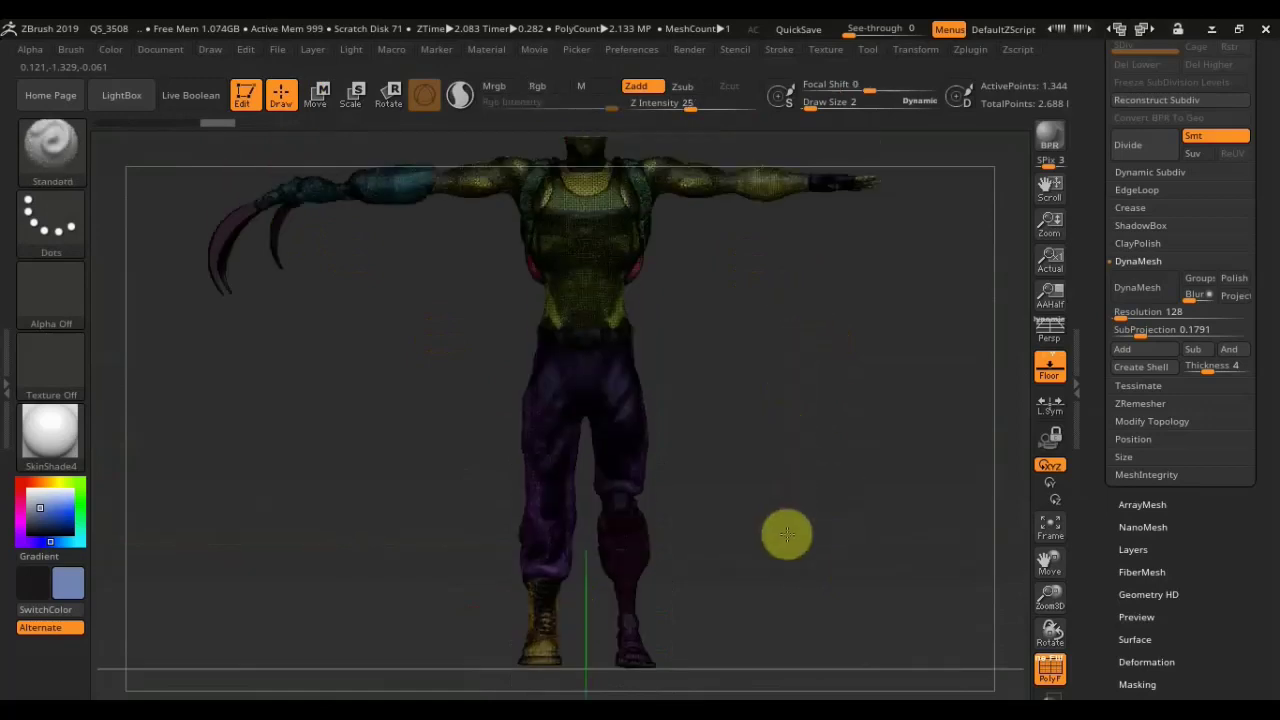
pyautogui.click(1181, 311)
pyautogui.write('1320')
# Raise the DynaMesh resolution to 280 and remesh the character.
pyautogui.click(1158, 328)
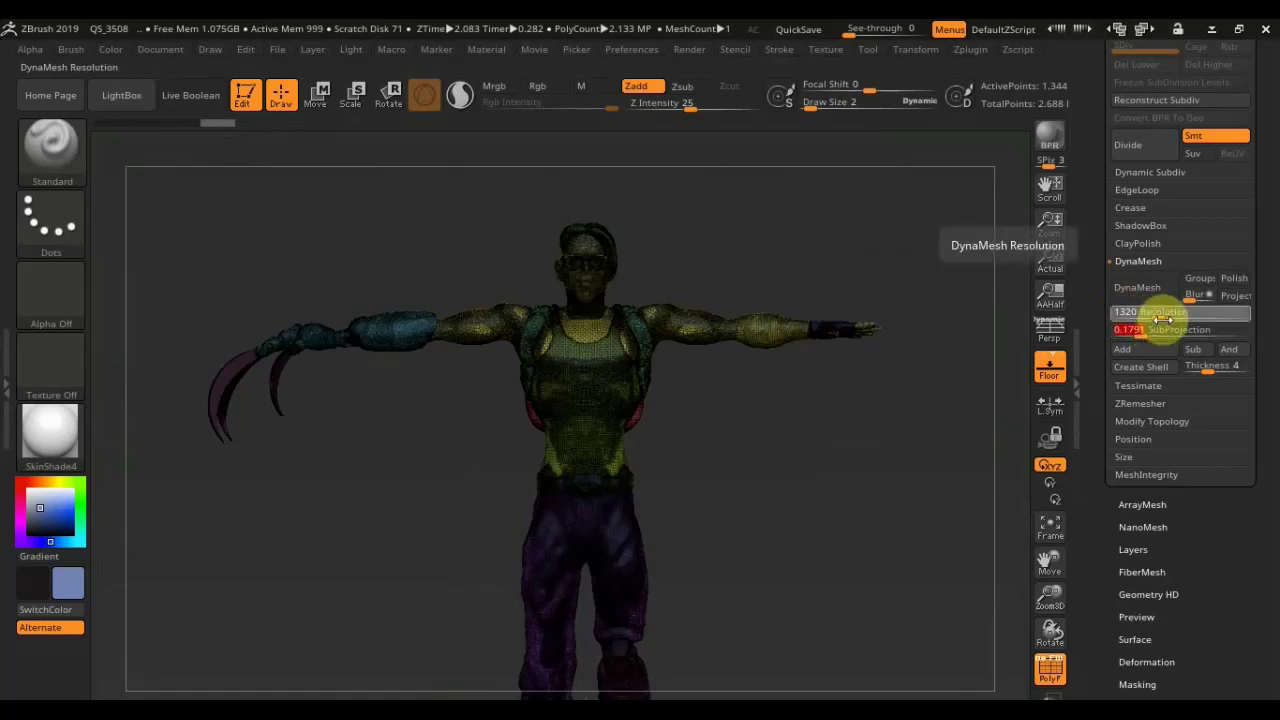
pyautogui.moveTo(1171, 312); pyautogui.dragTo(1203, 312)
pyautogui.click(1150, 290)
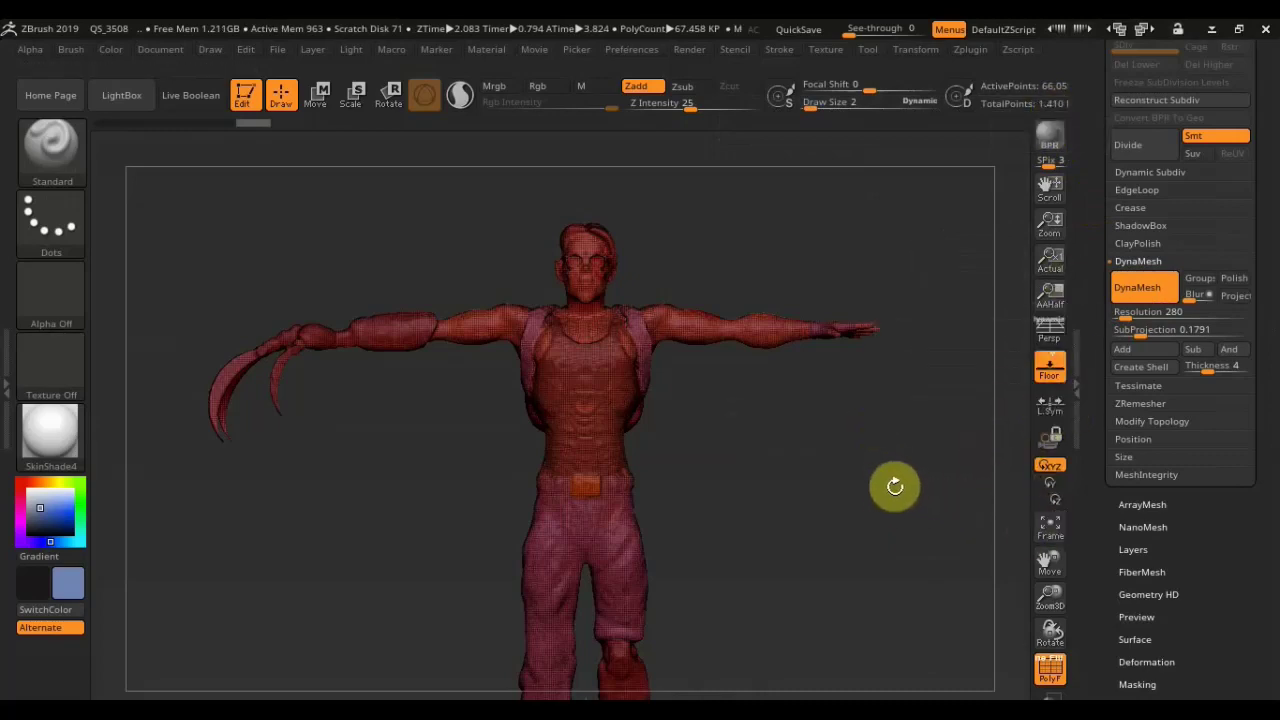
# Pan and orbit over the remeshed legs, torso and head to inspect the mesh.
pyautogui.keyDown('alt'); pyautogui.moveTo(895, 486); pyautogui.dragTo(855, 283); pyautogui.keyUp('alt')
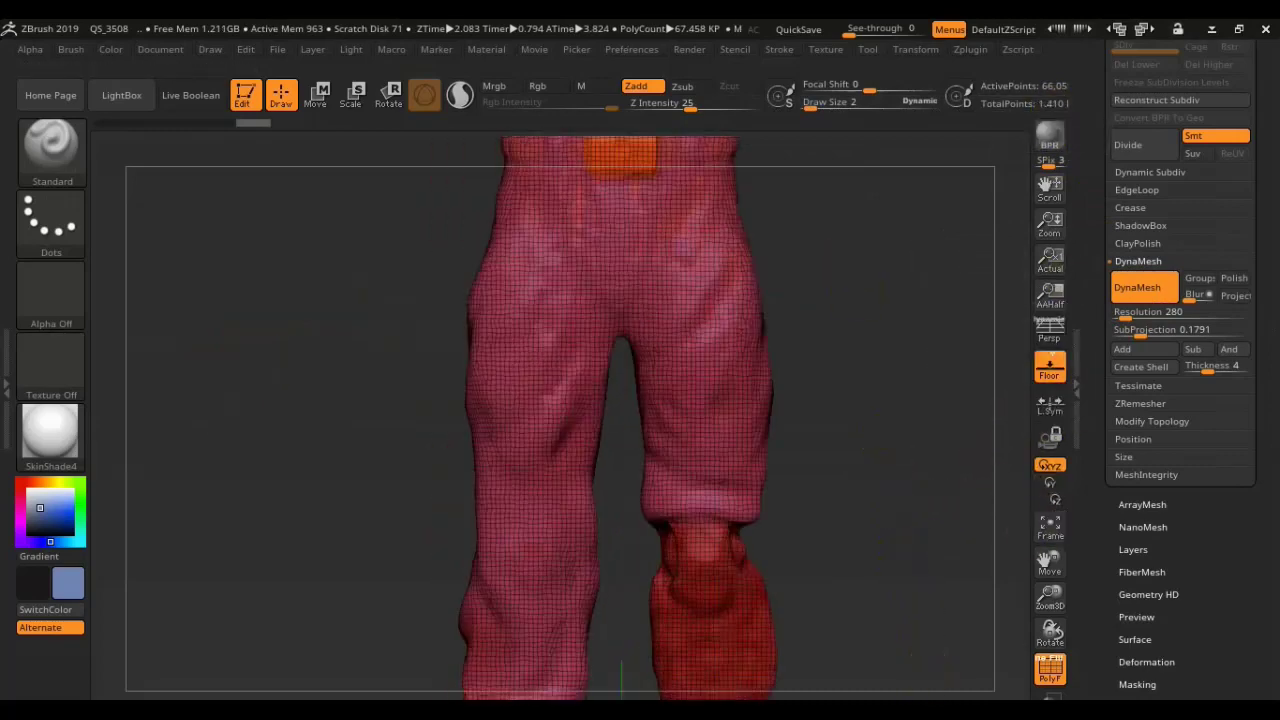
pyautogui.keyDown('alt'); pyautogui.moveTo(971, 541); pyautogui.dragTo(943, 234); pyautogui.keyUp('alt')
pyautogui.keyDown('alt'); pyautogui.moveTo(941, 387); pyautogui.dragTo(931, 675); pyautogui.keyUp('alt')
pyautogui.moveTo(885, 448)
pyautogui.keyDown('alt'); pyautogui.mouseDown()
pyautogui.moveTo(841, 425)
pyautogui.moveTo(794, 437)
pyautogui.moveTo(829, 543)
pyautogui.mouseUp(); pyautogui.keyUp('alt')
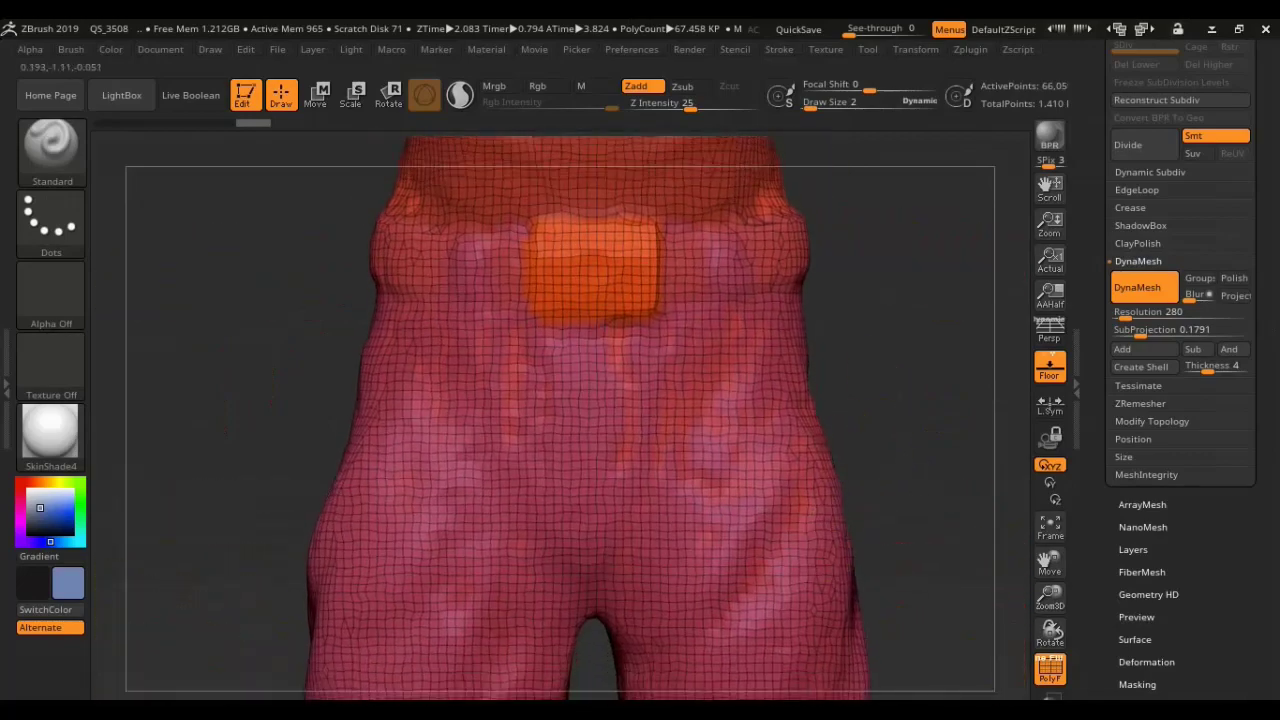
pyautogui.keyDown('alt'); pyautogui.moveTo(885, 160); pyautogui.dragTo(891, 349); pyautogui.keyUp('alt')
pyautogui.keyDown('alt'); pyautogui.moveTo(909, 267); pyautogui.dragTo(914, 566); pyautogui.keyUp('alt')
pyautogui.keyDown('alt'); pyautogui.moveTo(833, 308); pyautogui.dragTo(826, 409); pyautogui.keyUp('alt')
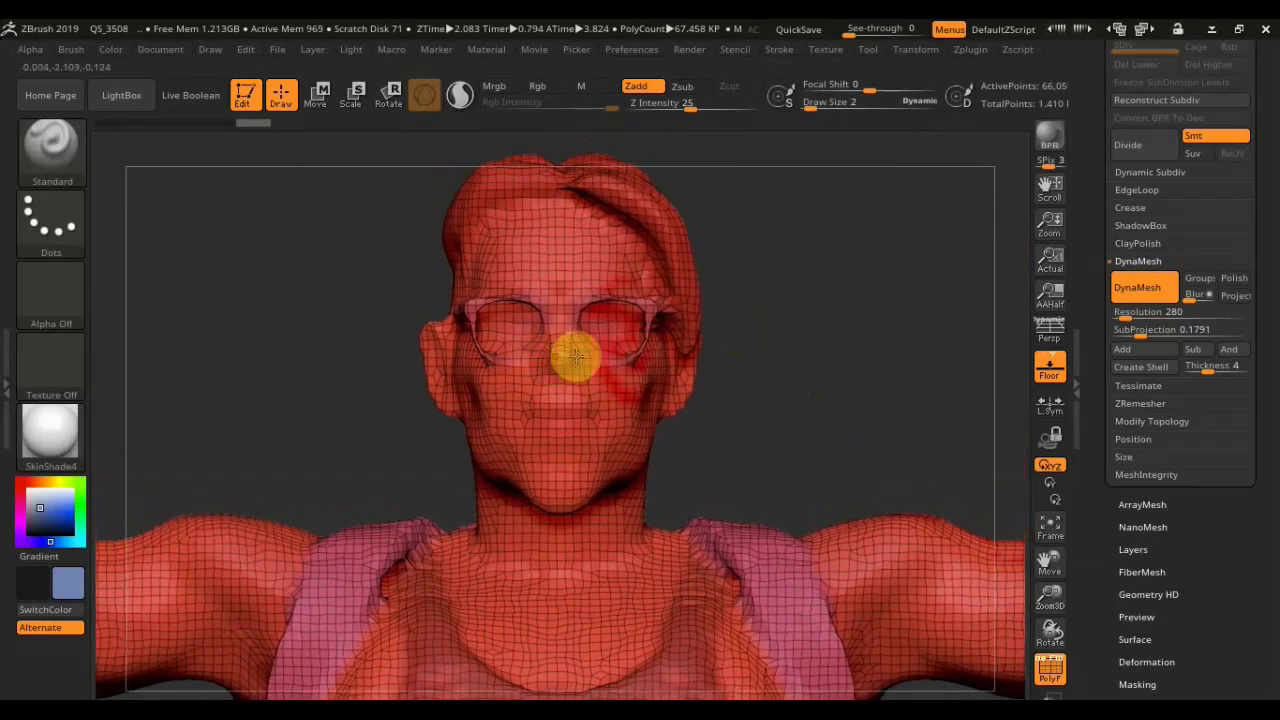
pyautogui.moveTo(789, 371)
pyautogui.mouseDown()
pyautogui.moveTo(771, 377)
pyautogui.moveTo(781, 410)
pyautogui.moveTo(737, 400)
pyautogui.moveTo(777, 389)
pyautogui.moveTo(790, 432)
pyautogui.moveTo(804, 425)
pyautogui.mouseUp()
pyautogui.scroll(3, 1240, 297)
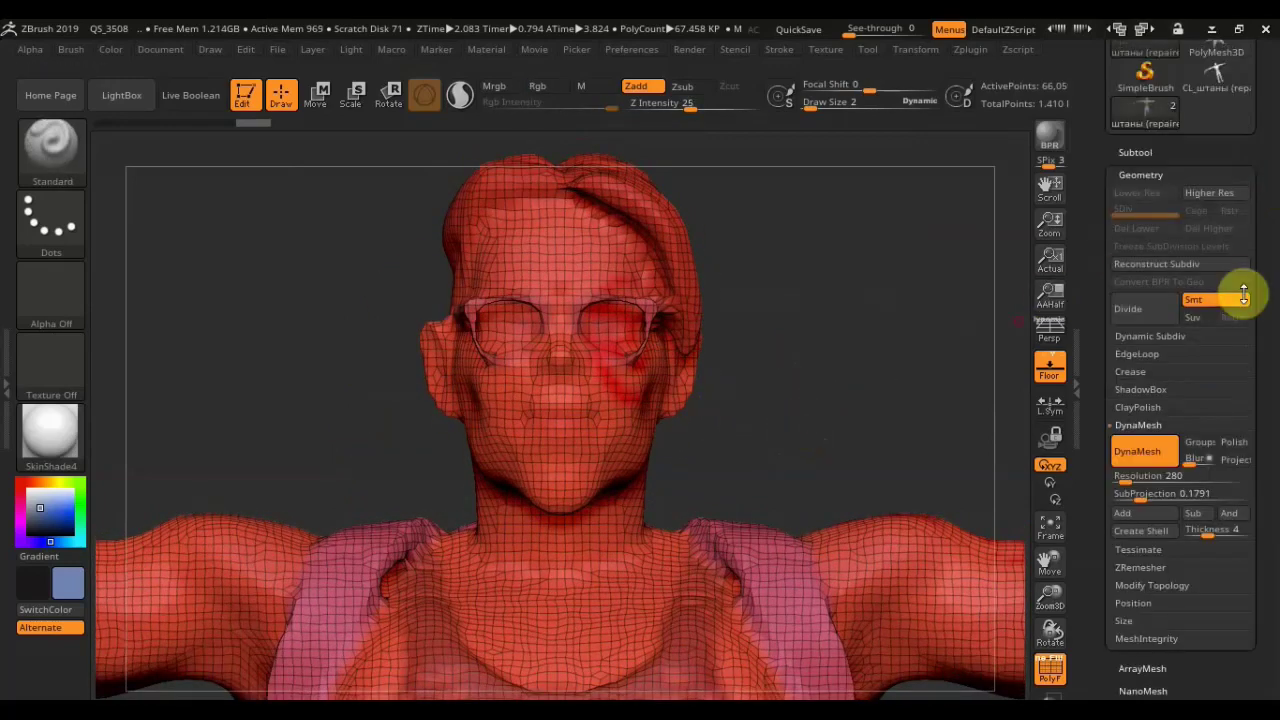
# Open the Subtool list, turn off PolyF and switch back to the original textured character.
pyautogui.scroll(3, 1229, 314)
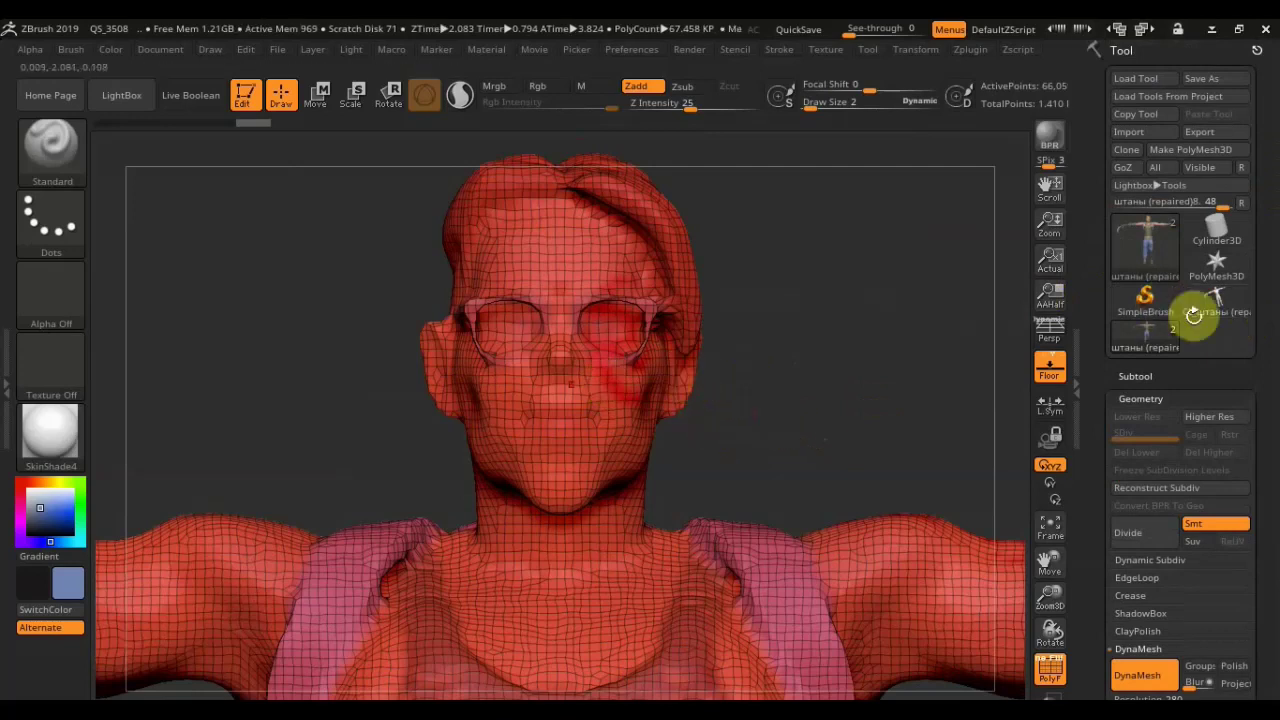
pyautogui.click(1151, 375)
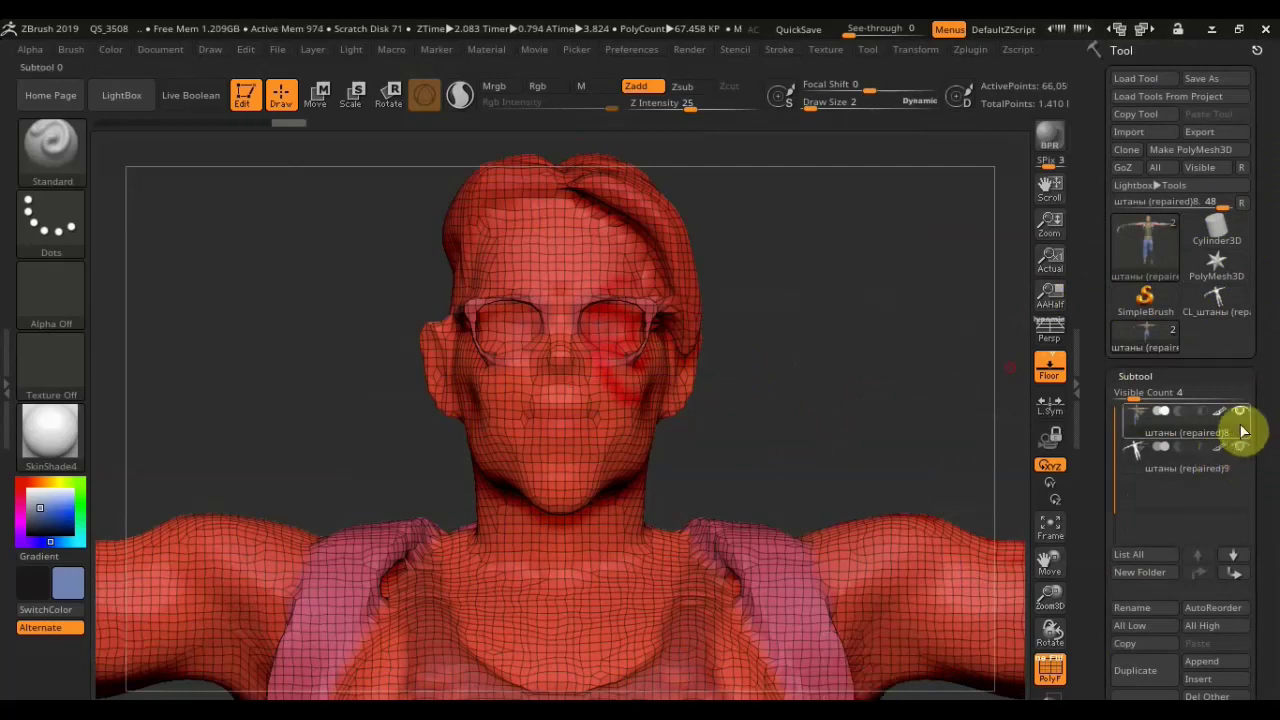
pyautogui.scroll(-3, 1262, 470)
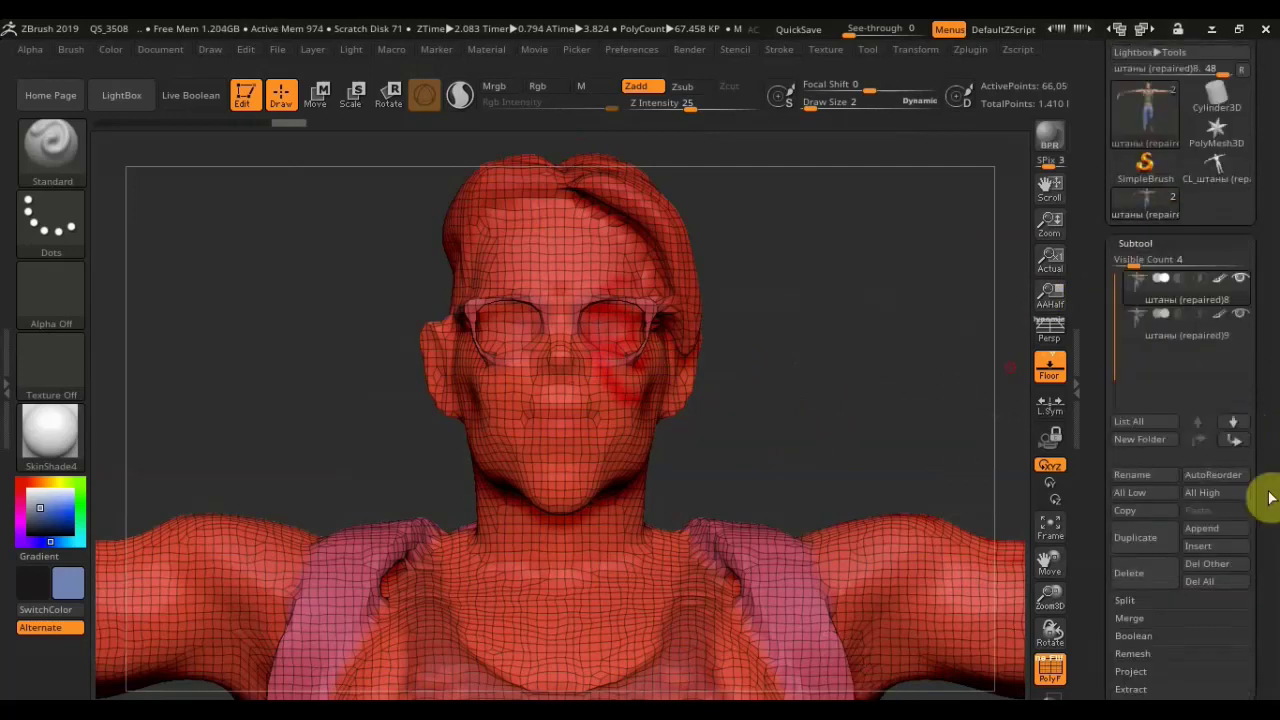
pyautogui.click(1055, 677)
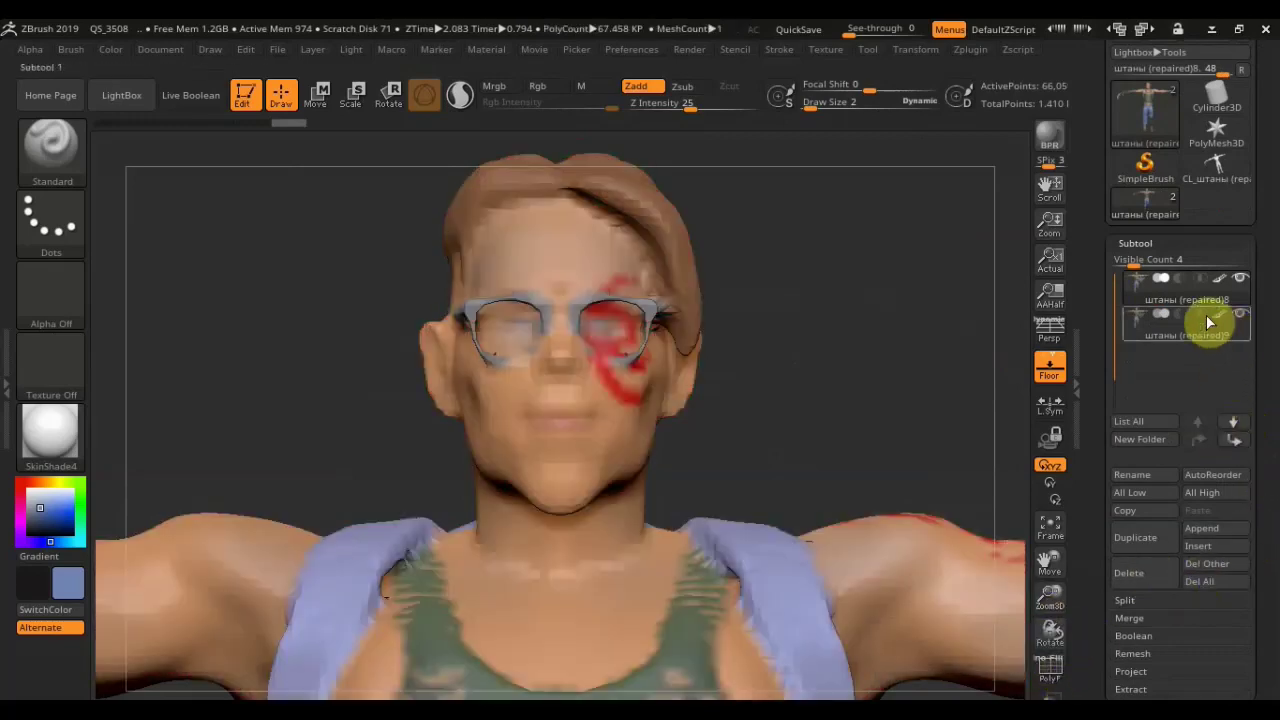
pyautogui.click(1166, 323)
pyautogui.click(1050, 668)
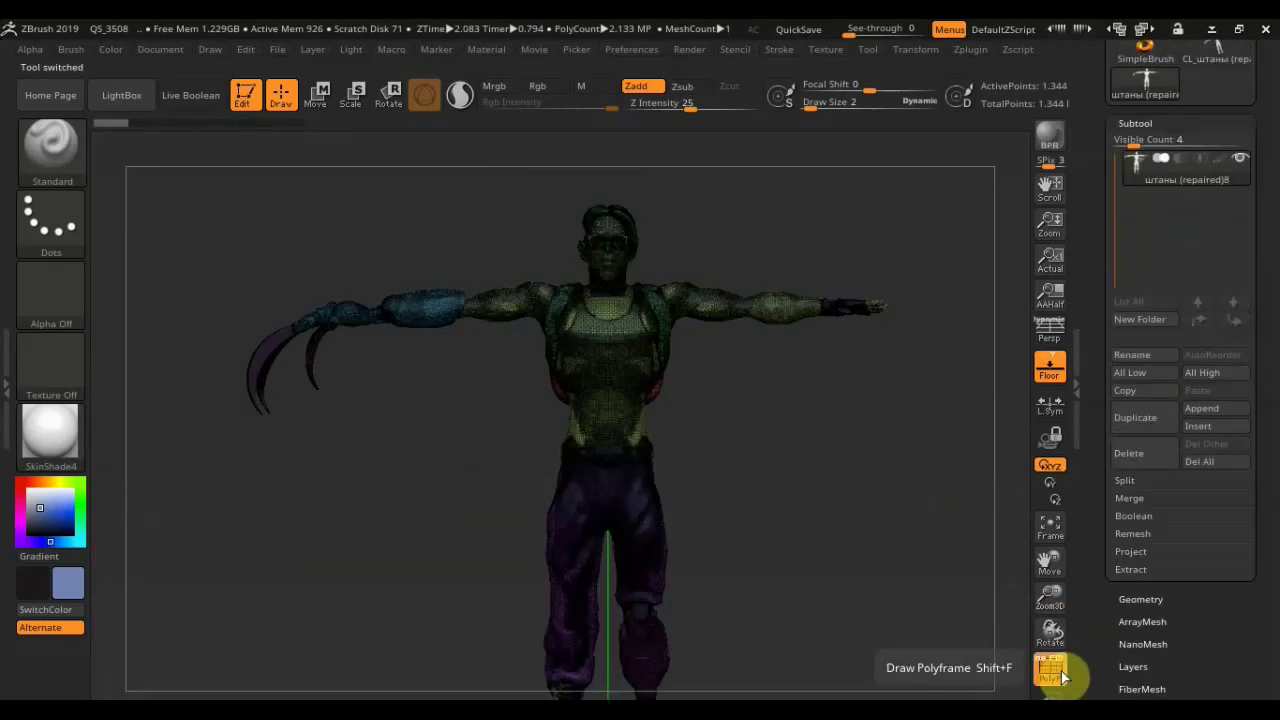
# Duplicate the character subtool and make the first copy active again.
pyautogui.moveTo(961, 571); pyautogui.dragTo(897, 508)
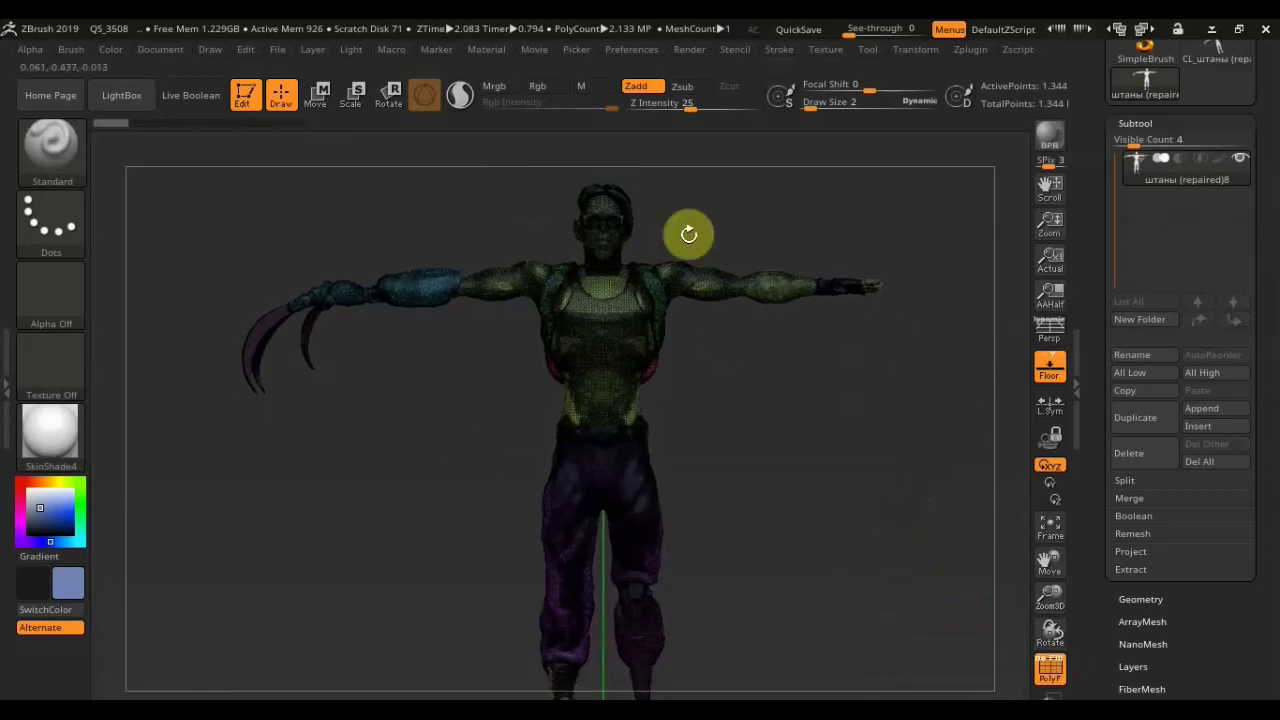
pyautogui.moveTo(1275, 483)
pyautogui.mouseDown()
pyautogui.moveTo(1274, 304)
pyautogui.moveTo(1263, 423)
pyautogui.mouseUp()
pyautogui.click(1145, 458)
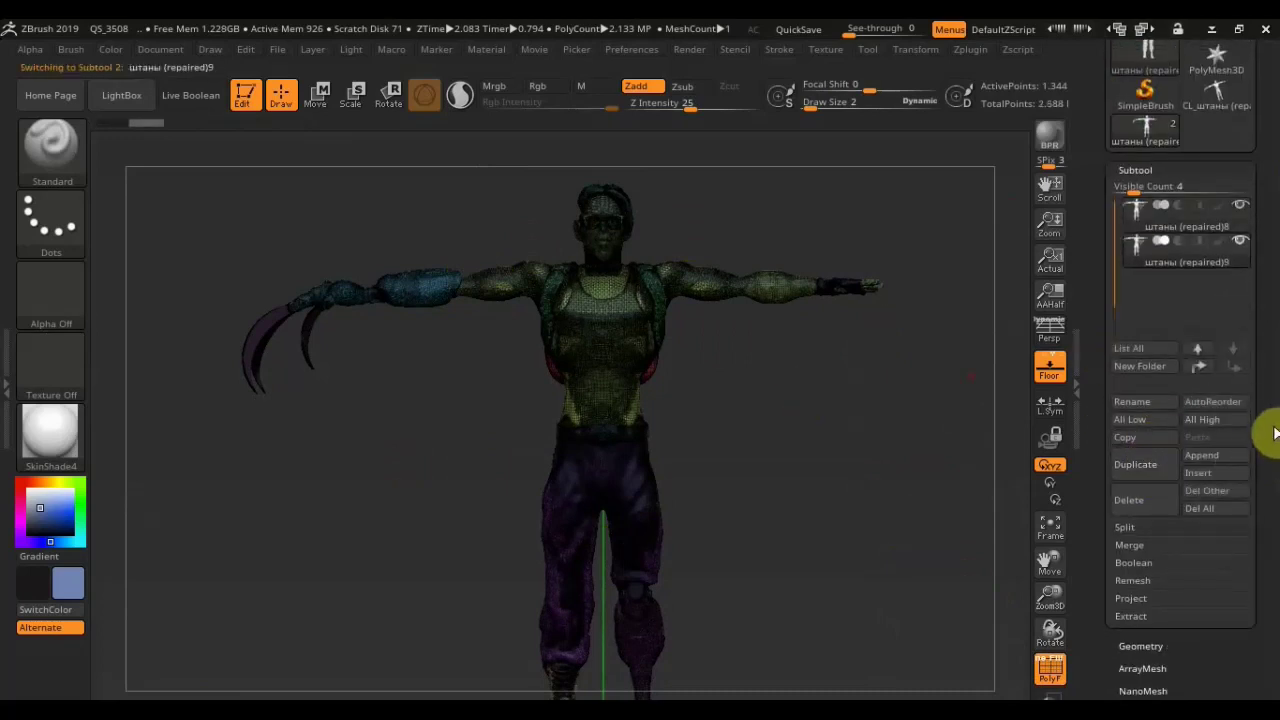
pyautogui.moveTo(1266, 420); pyautogui.dragTo(1266, 394)
pyautogui.click(1160, 205)
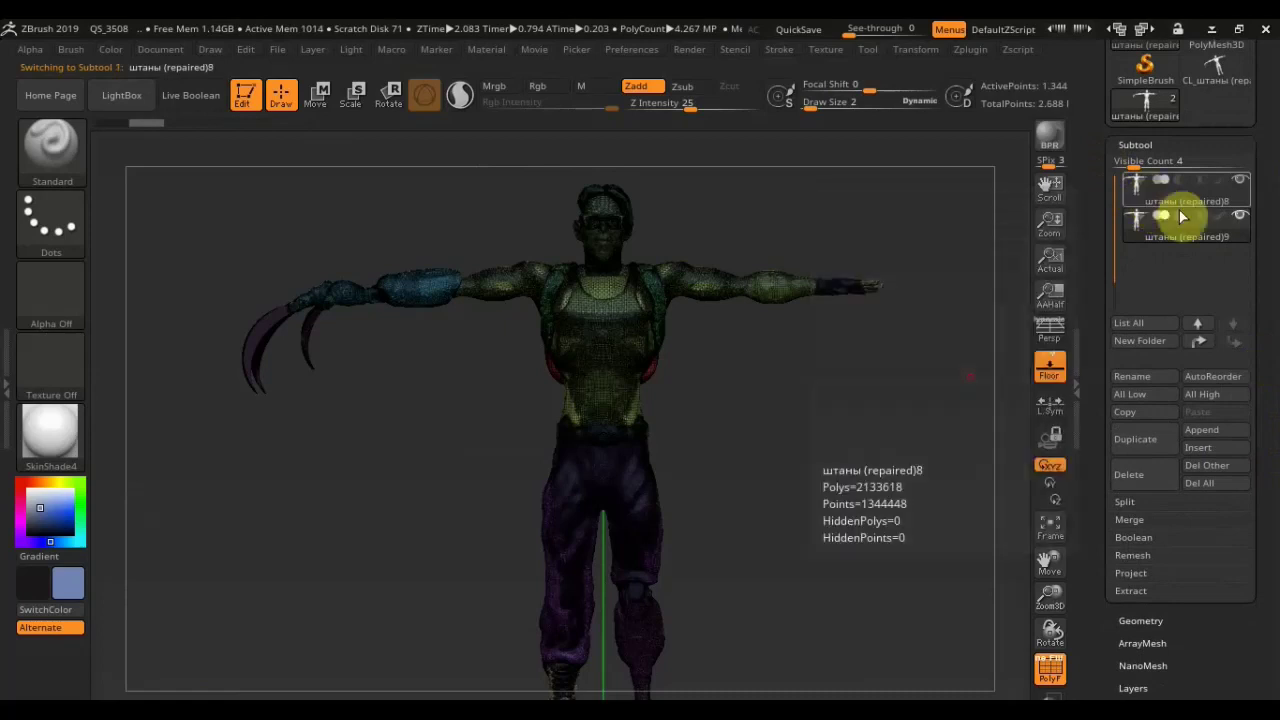
pyautogui.moveTo(1273, 323); pyautogui.dragTo(1277, 258)
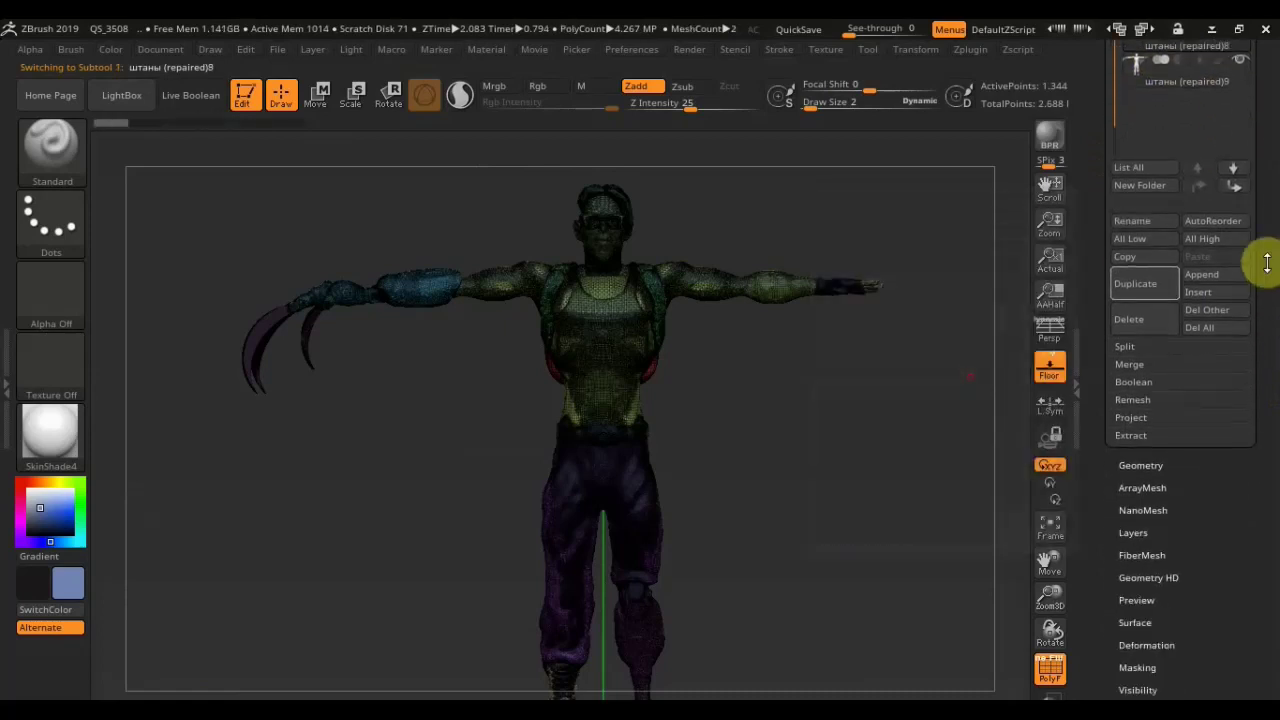
pyautogui.click(1149, 464)
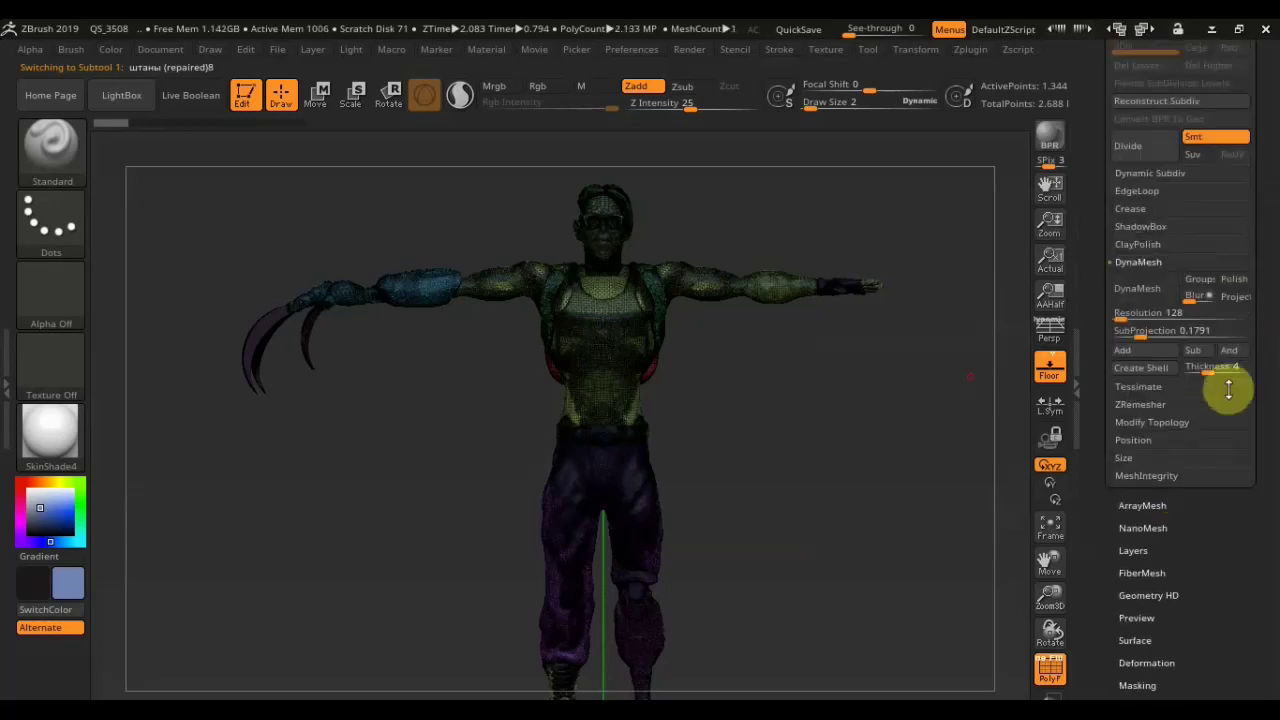
# Undo a 128 DynaMesh, remesh at resolution 1136 instead, and view it shaded.
pyautogui.click(1122, 313)
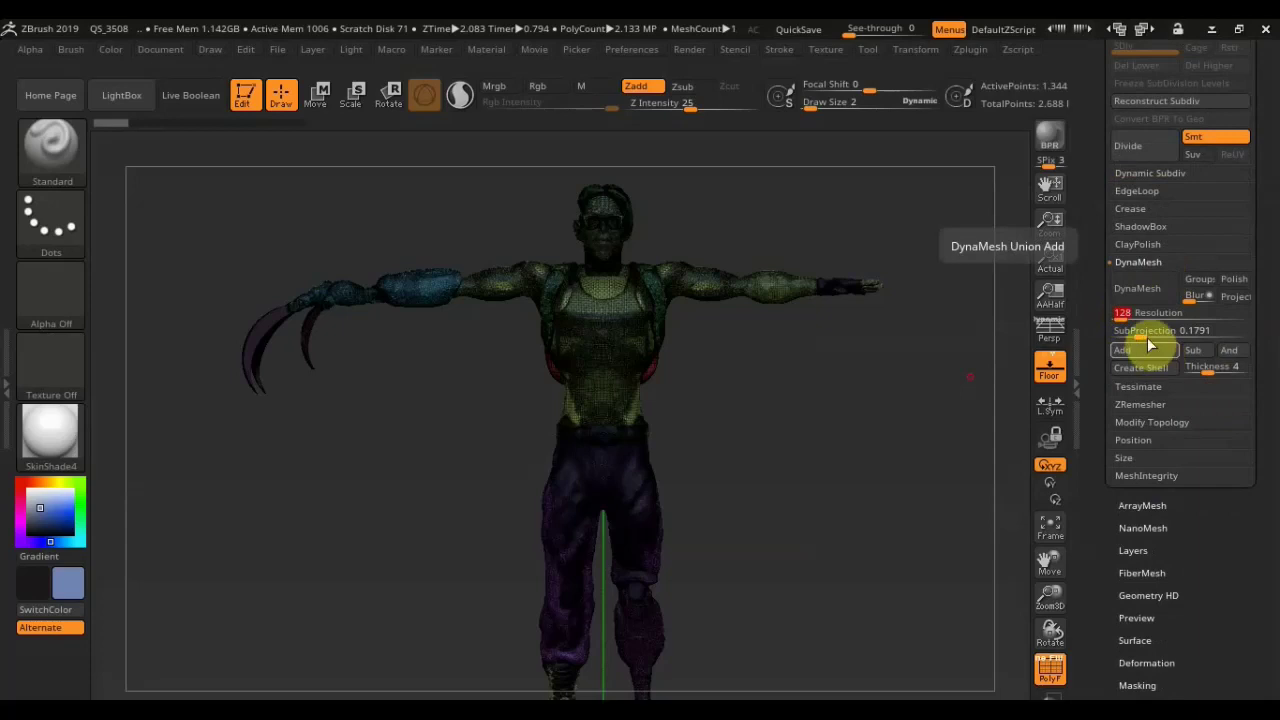
pyautogui.click(1144, 300)
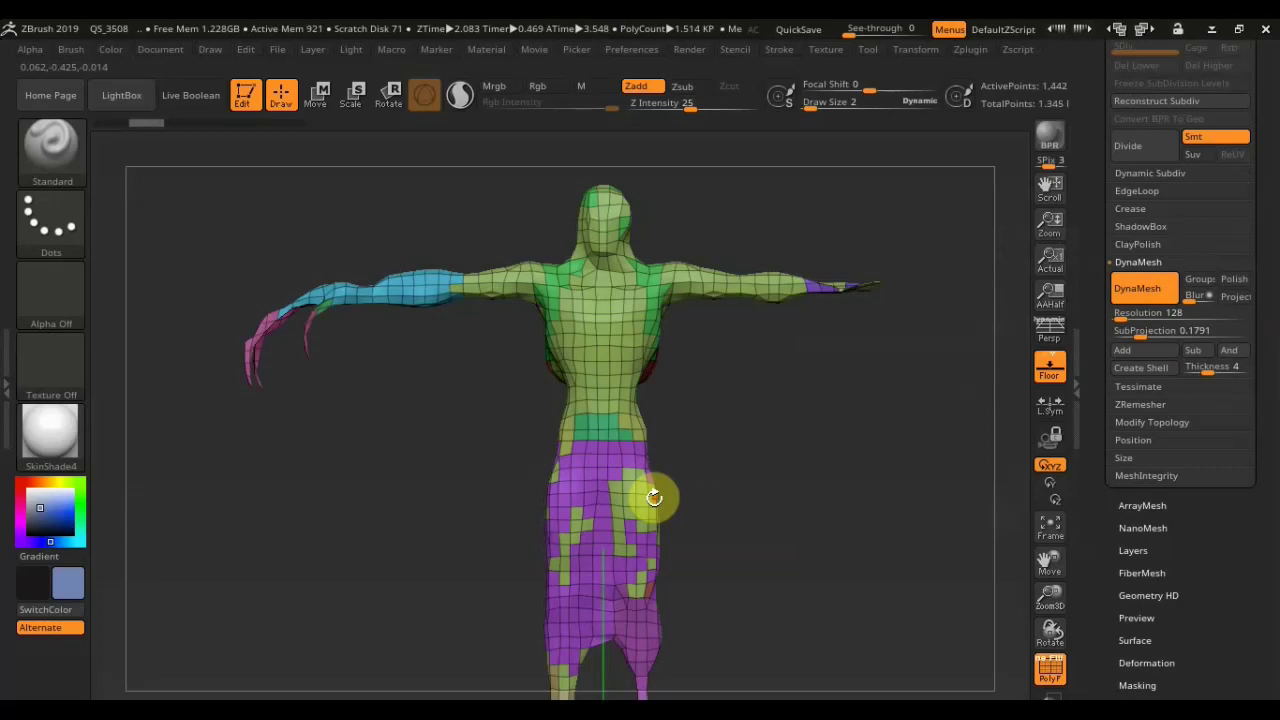
pyautogui.hotkey('ctrl', 'z')
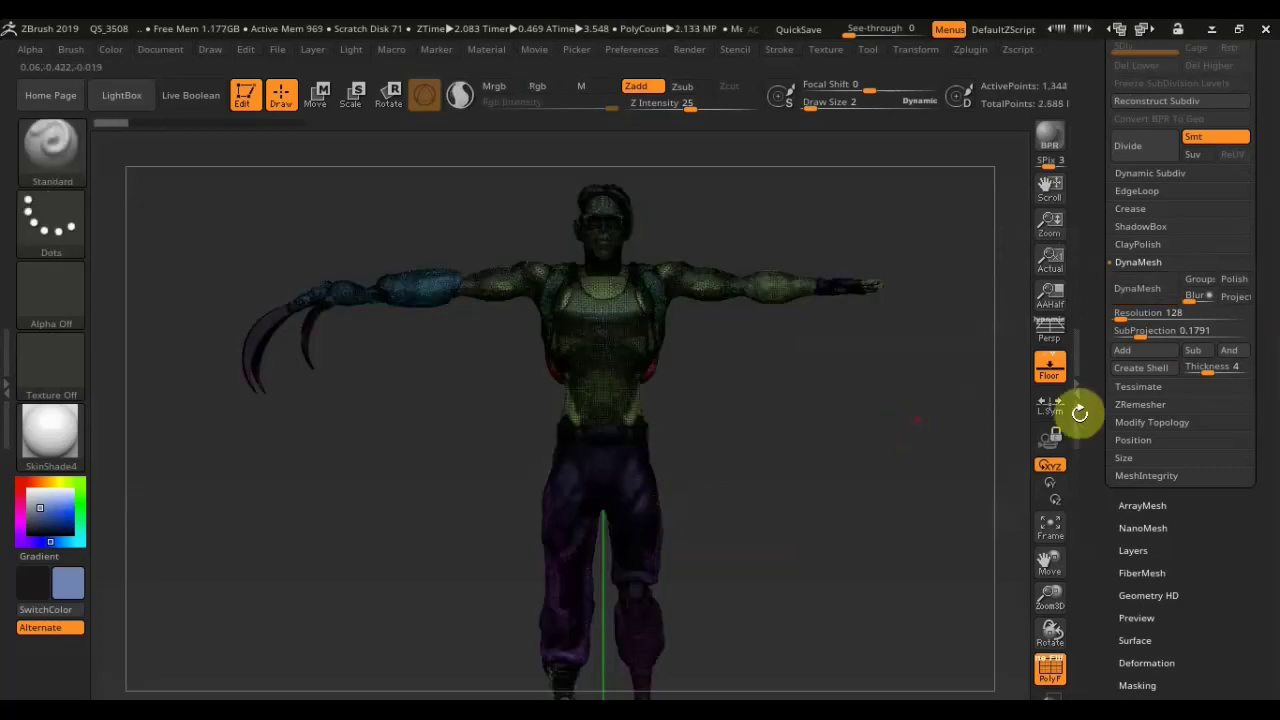
pyautogui.moveTo(1128, 314); pyautogui.dragTo(1156, 314)
pyautogui.click(1128, 293)
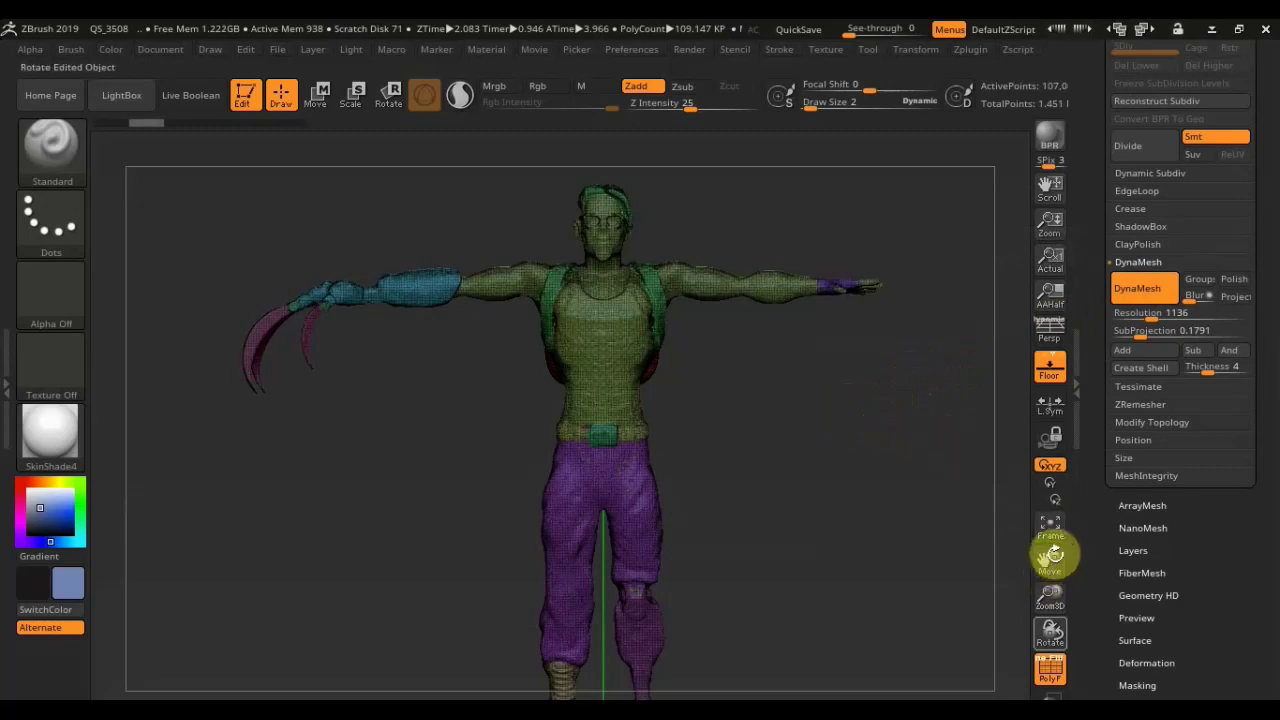
pyautogui.click(1051, 679)
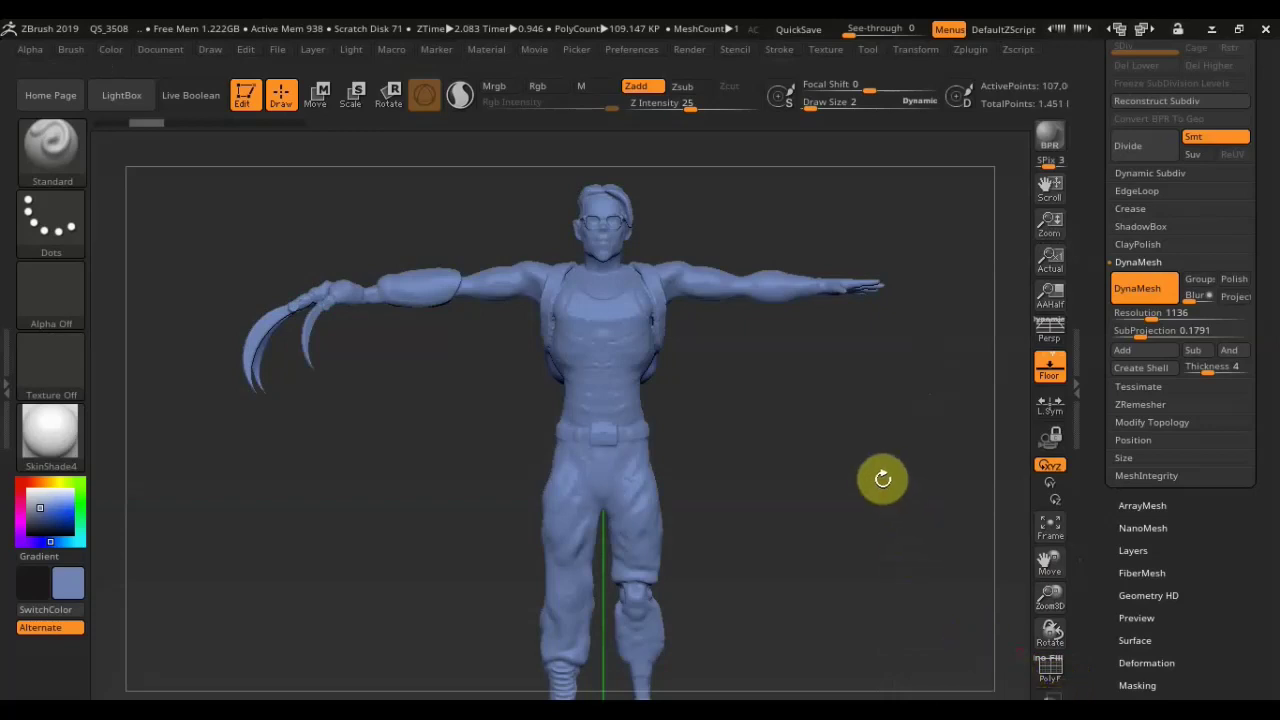
pyautogui.moveTo(869, 443)
pyautogui.mouseDown()
pyautogui.moveTo(837, 597)
pyautogui.moveTo(854, 666)
pyautogui.moveTo(837, 506)
pyautogui.moveTo(654, 526)
pyautogui.moveTo(829, 523)
pyautogui.moveTo(864, 567)
pyautogui.moveTo(960, 480)
pyautogui.mouseUp()
# Expand the Subtool list, select the second painted mesh and orbit to inspect its surface.
pyautogui.scroll(3, 1240, 200)
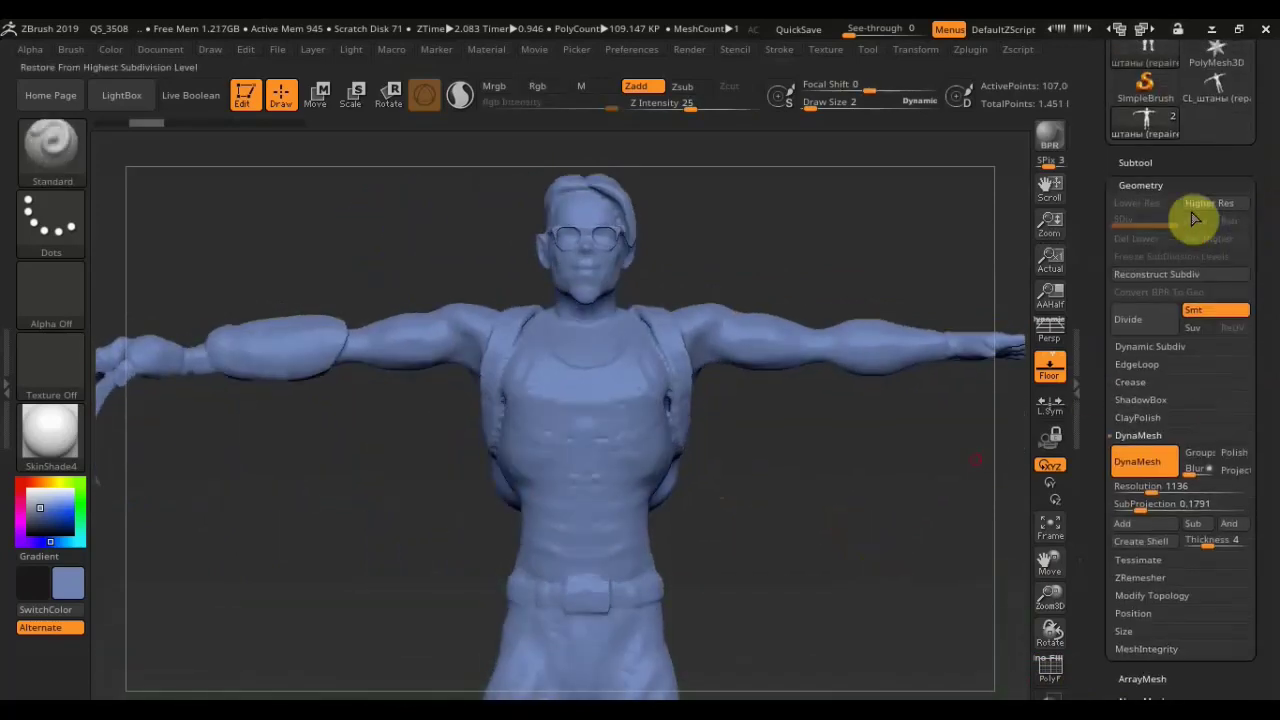
pyautogui.click(1145, 163)
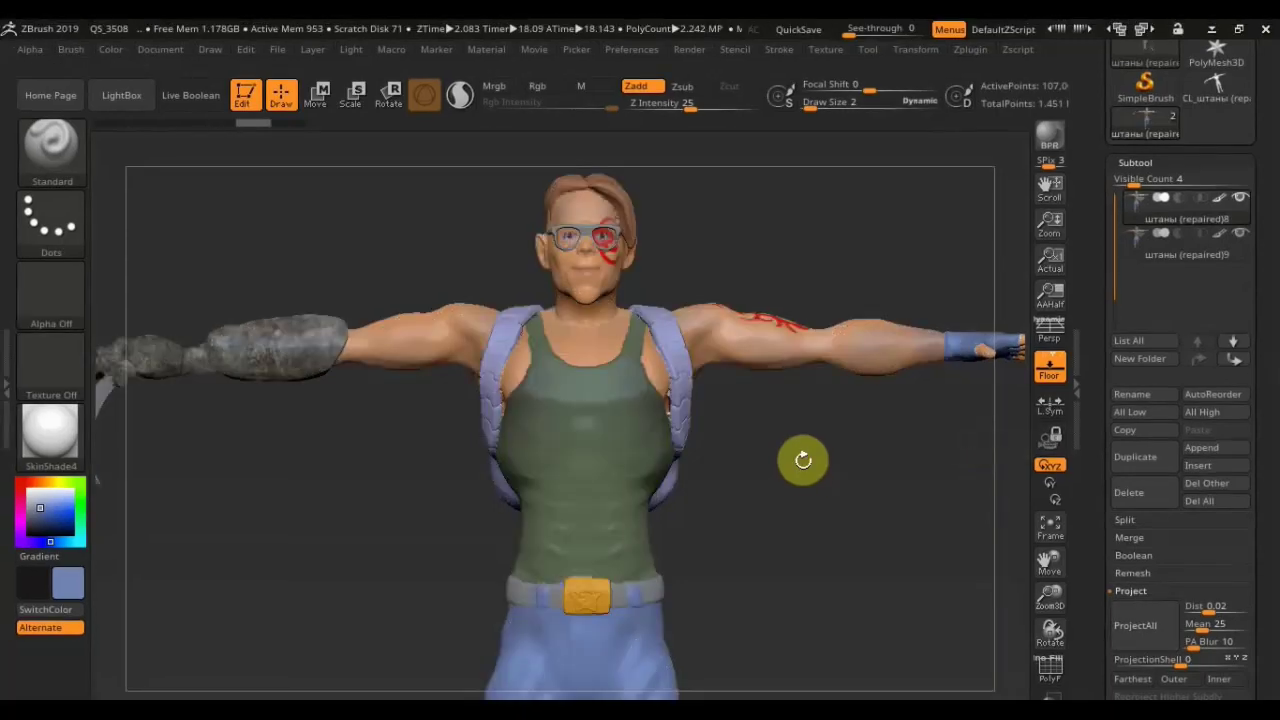
pyautogui.click(1240, 234)
pyautogui.moveTo(1186, 245)
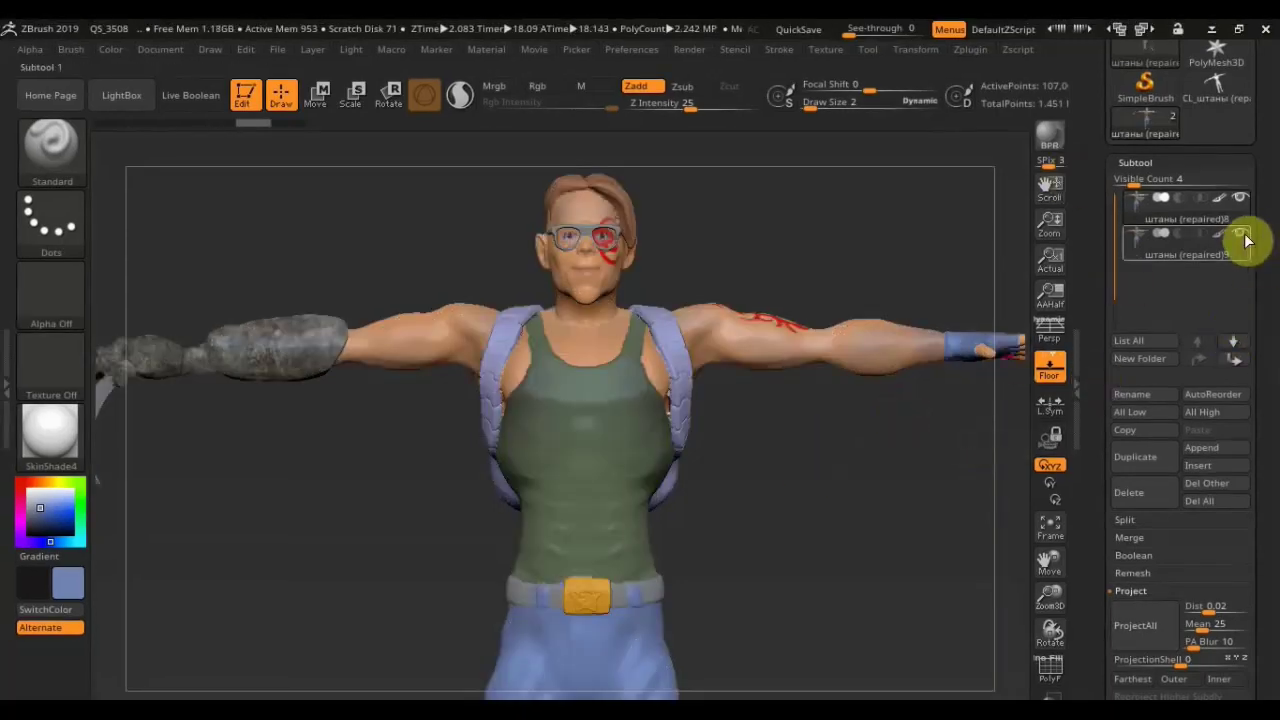
pyautogui.moveTo(840, 543)
pyautogui.mouseDown()
pyautogui.moveTo(855, 545)
pyautogui.moveTo(837, 551)
pyautogui.mouseUp()
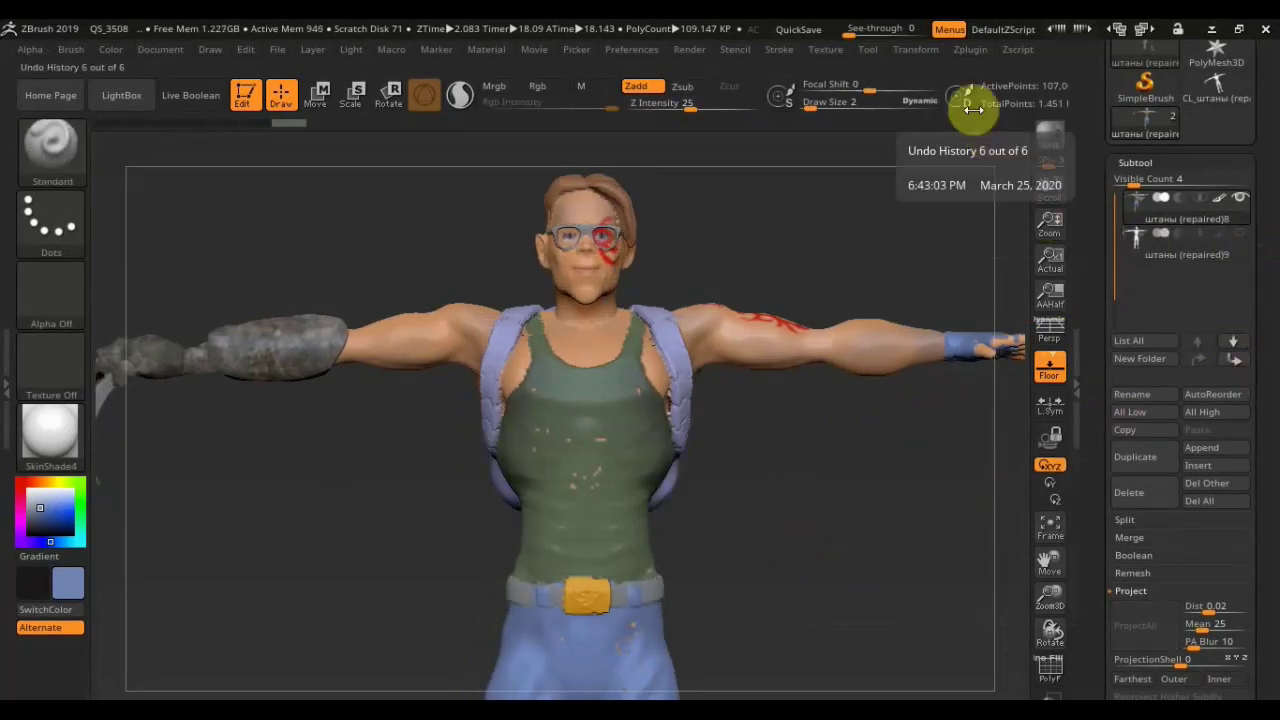
# Decimate the character to 6.71641% (about 14K polygons) with Keep Polypaint enabled in Decimation Master.
pyautogui.click(978, 50)
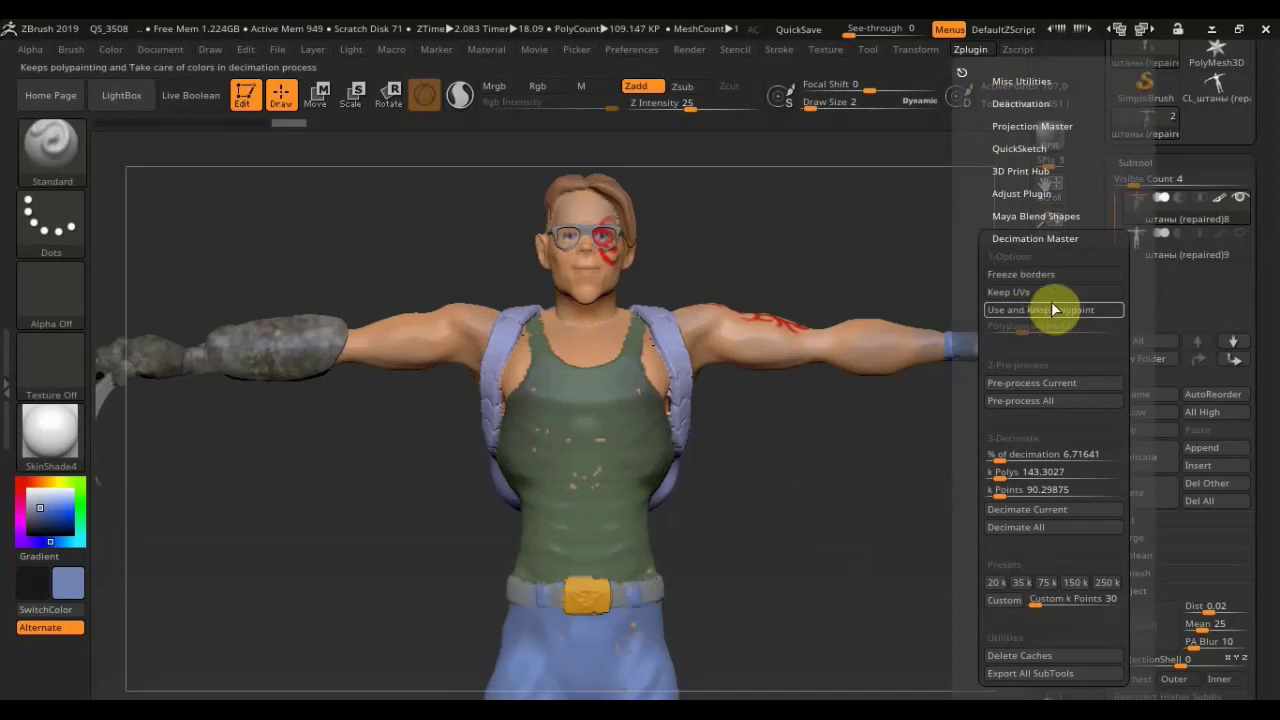
pyautogui.click(1030, 383)
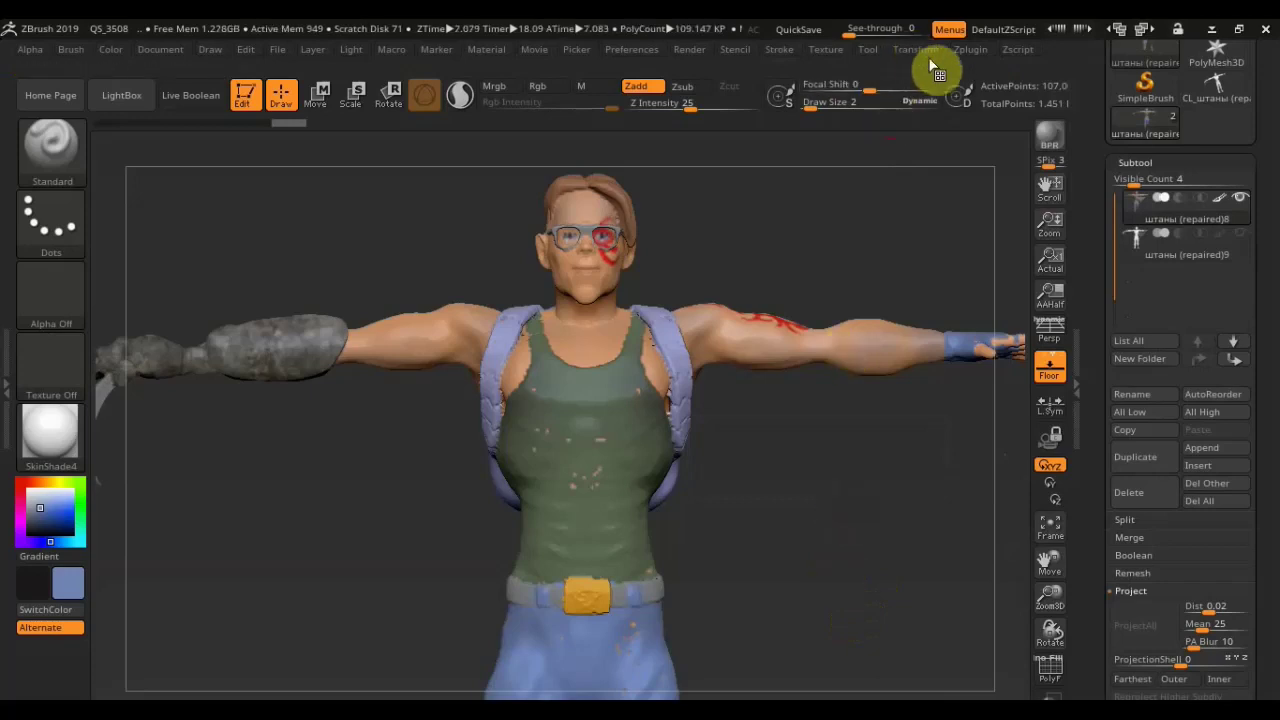
pyautogui.click(966, 48)
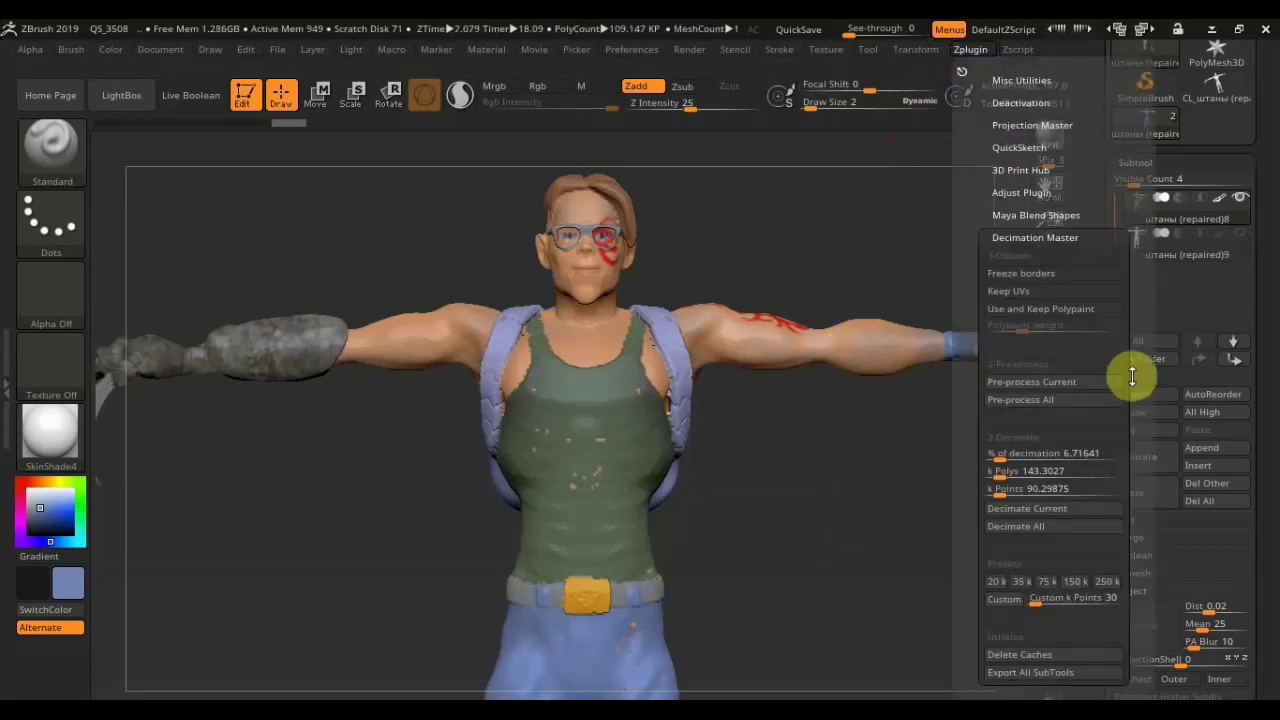
pyautogui.scroll(-2, 1120, 350)
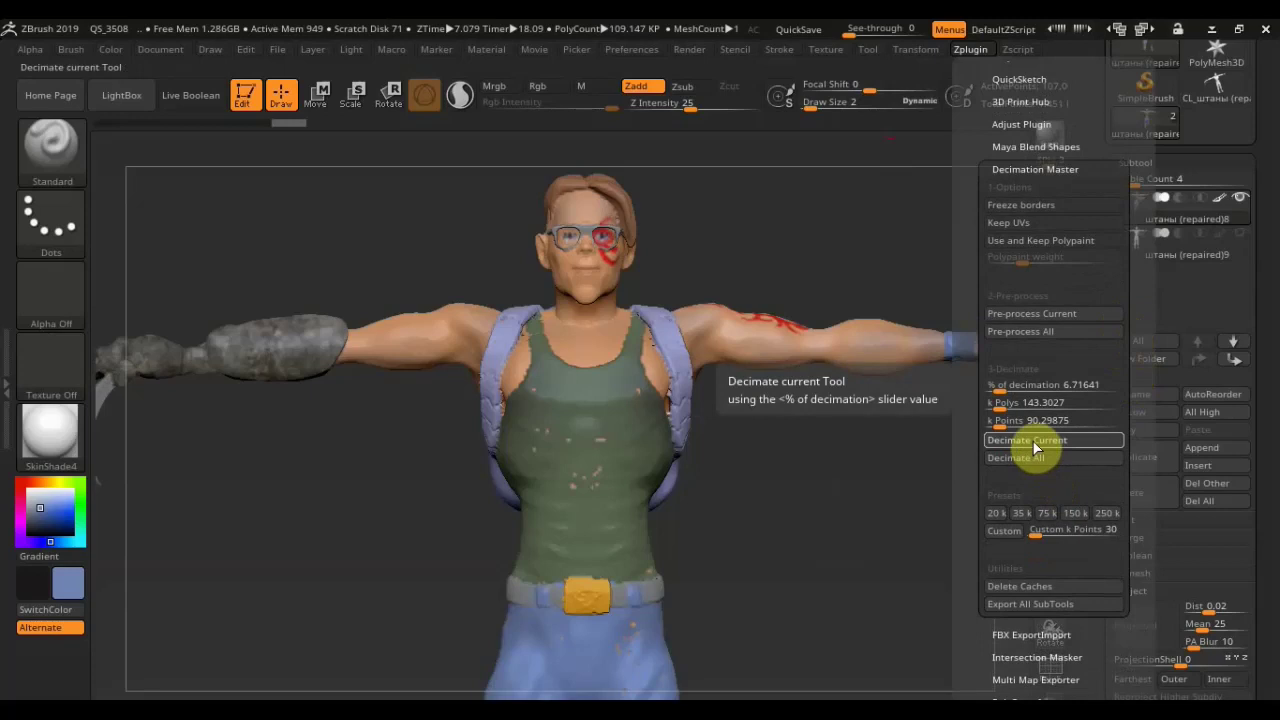
pyautogui.click(1033, 448)
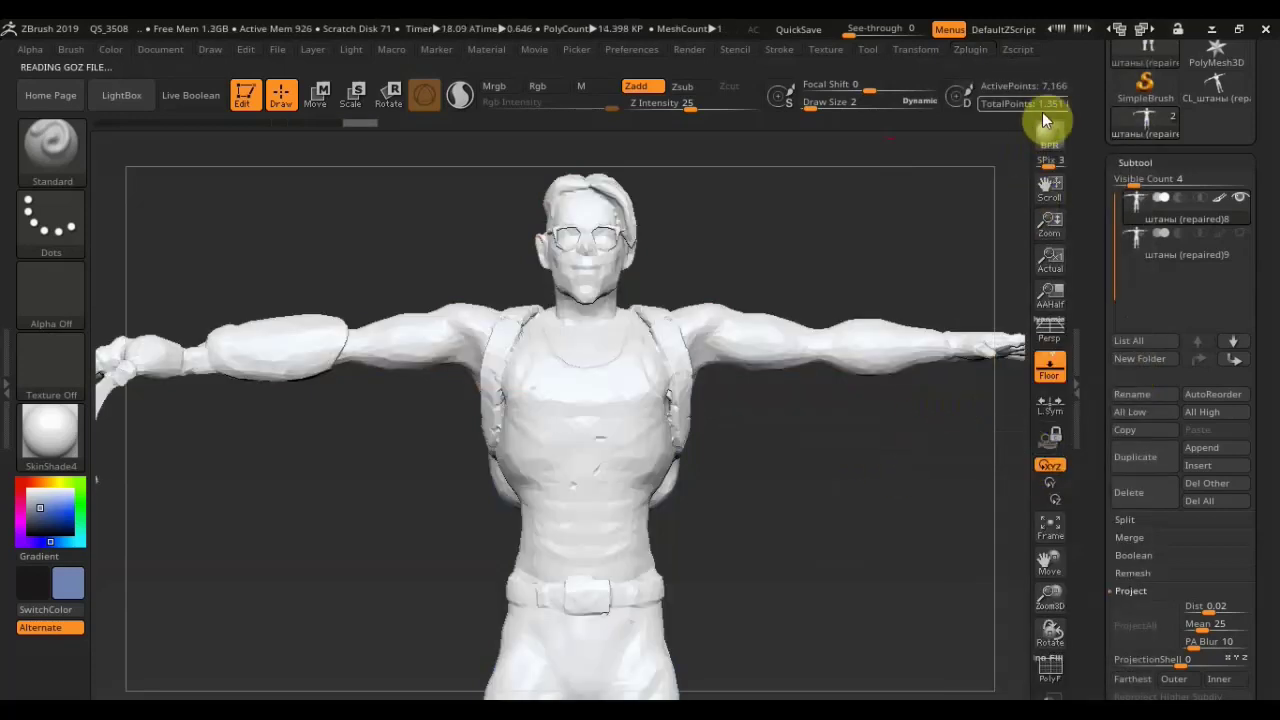
# Hide the high-resolution second subtool, leaving only the 14.398 KP painted decimated character.
pyautogui.click(1050, 675)
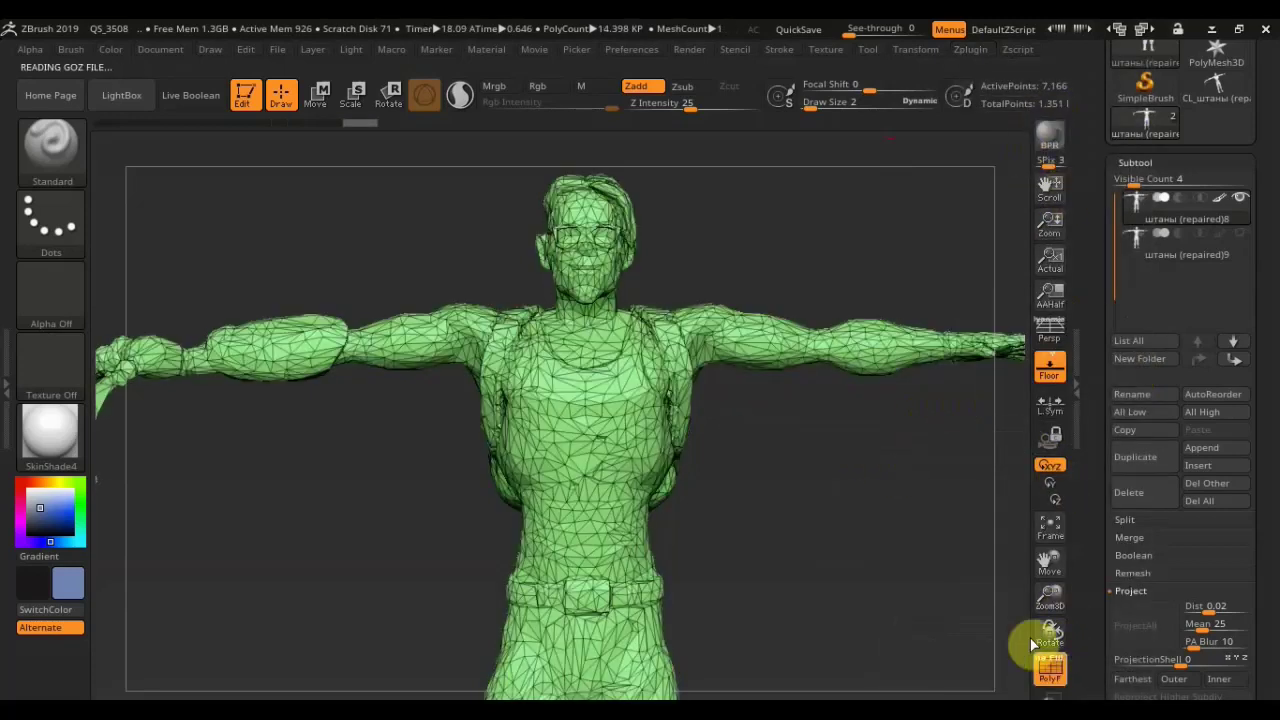
pyautogui.click(1050, 672)
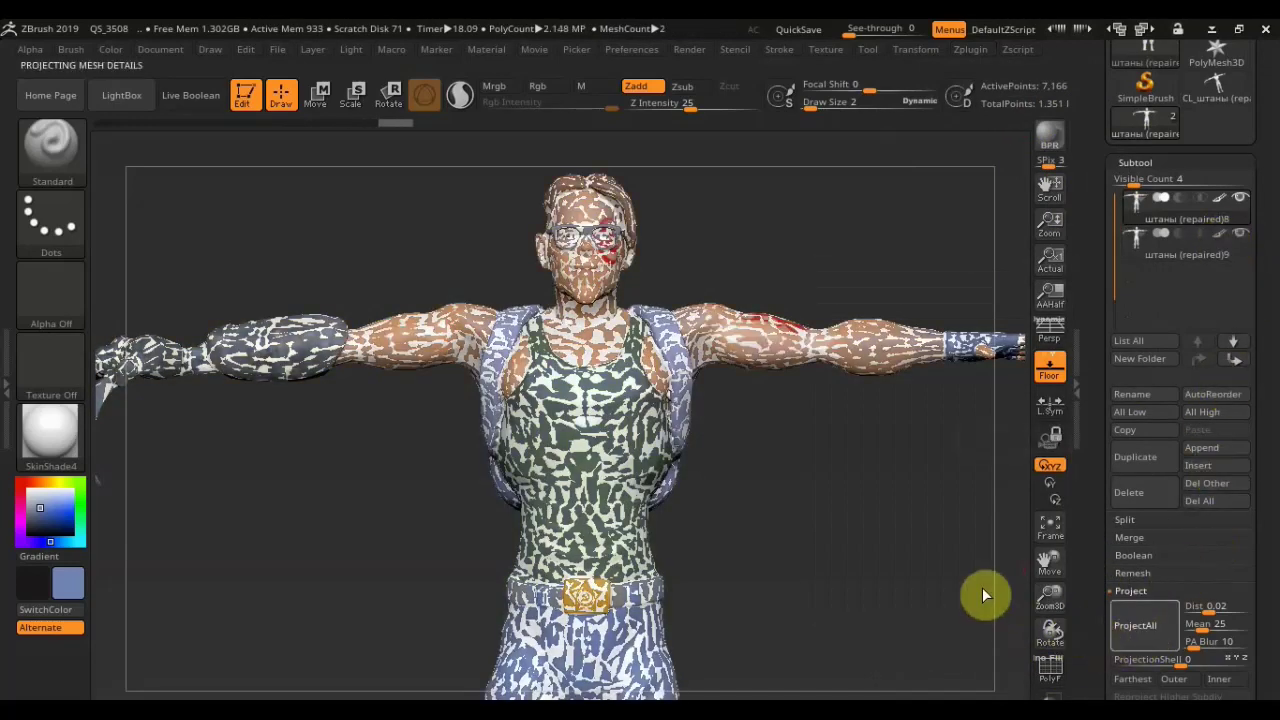
pyautogui.click(1240, 233)
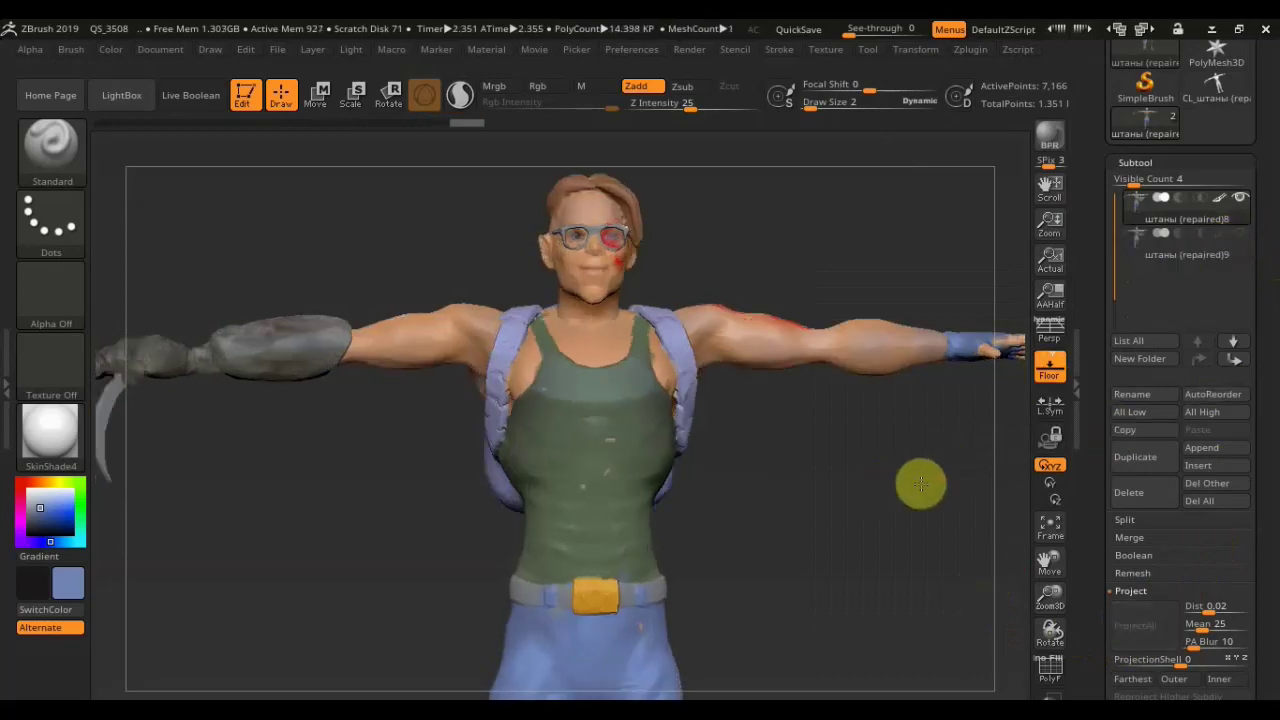
pyautogui.moveTo(920, 484)
pyautogui.mouseDown()
pyautogui.moveTo(940, 480)
pyautogui.moveTo(811, 474)
pyautogui.moveTo(894, 480)
pyautogui.moveTo(886, 531)
pyautogui.moveTo(786, 509)
pyautogui.moveTo(898, 478)
pyautogui.mouseUp()
# Inspect the decimated character's triangle wireframe from the front, chest and sides.
pyautogui.click(1052, 670)
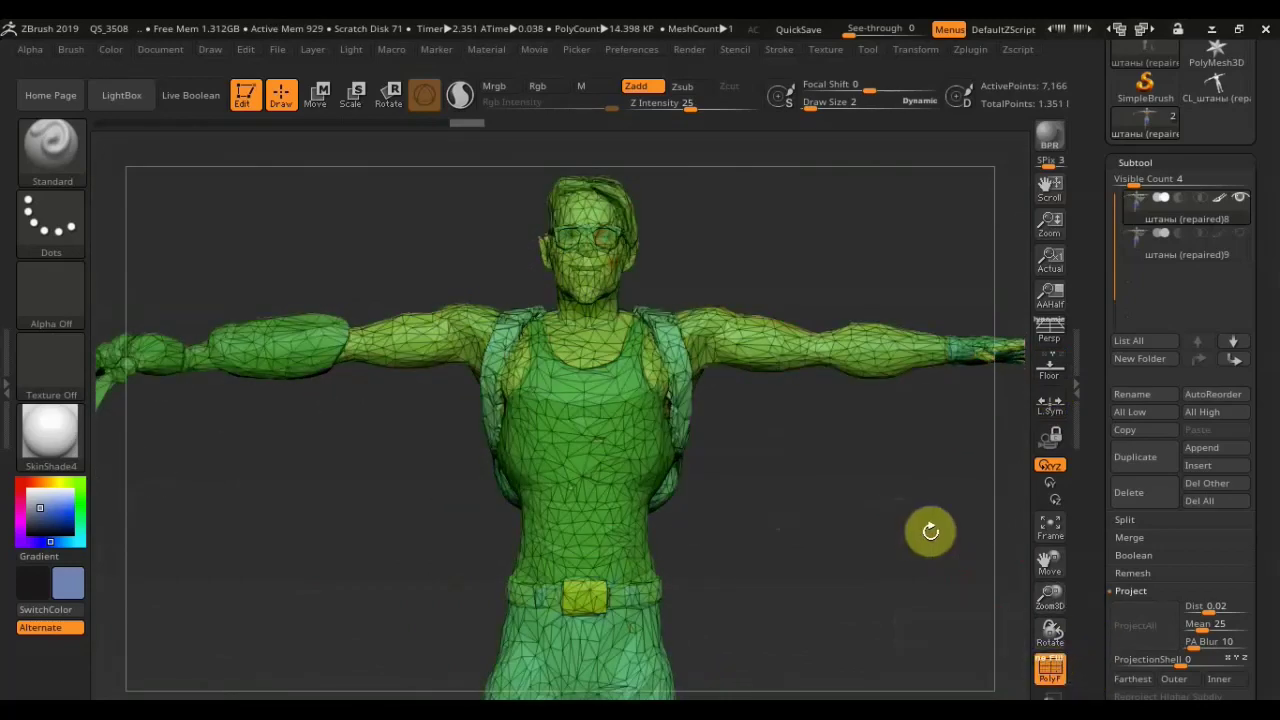
pyautogui.moveTo(899, 538)
pyautogui.keyDown('alt'); pyautogui.mouseDown()
pyautogui.moveTo(914, 654)
pyautogui.moveTo(951, 408)
pyautogui.moveTo(914, 597)
pyautogui.moveTo(906, 537)
pyautogui.moveTo(889, 556)
pyautogui.mouseUp(); pyautogui.keyUp('alt')
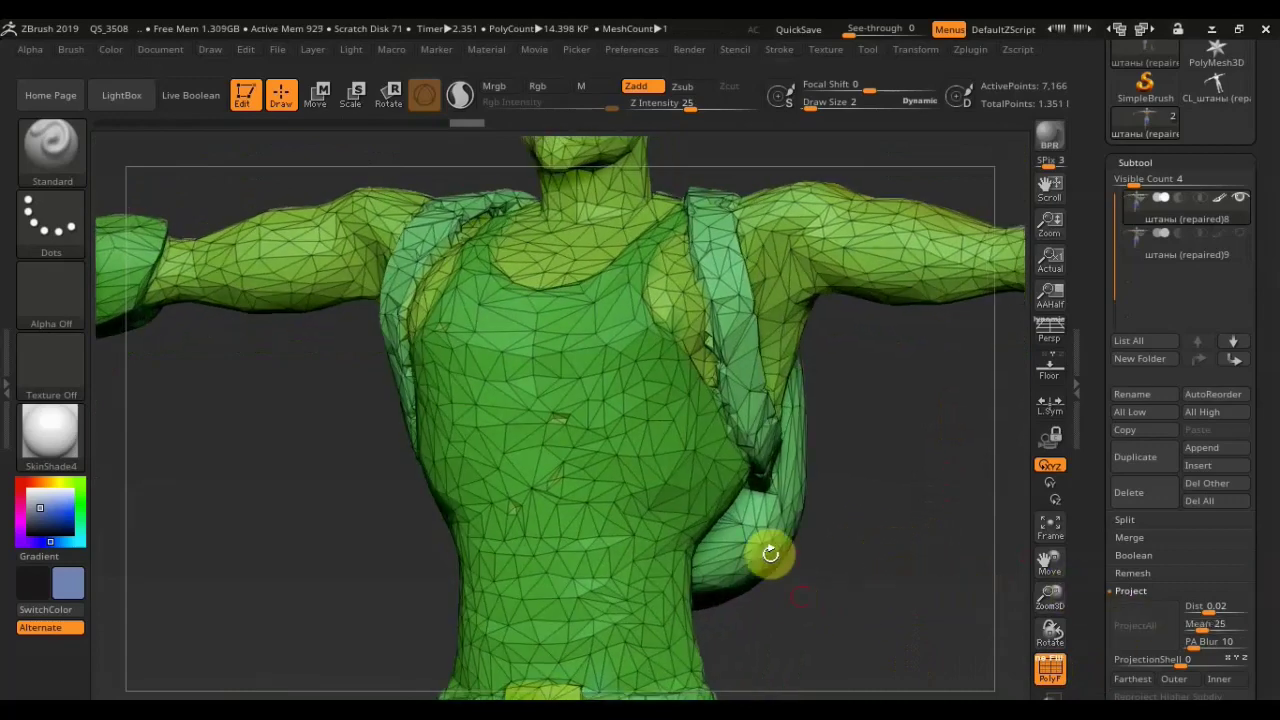
pyautogui.press('shift')
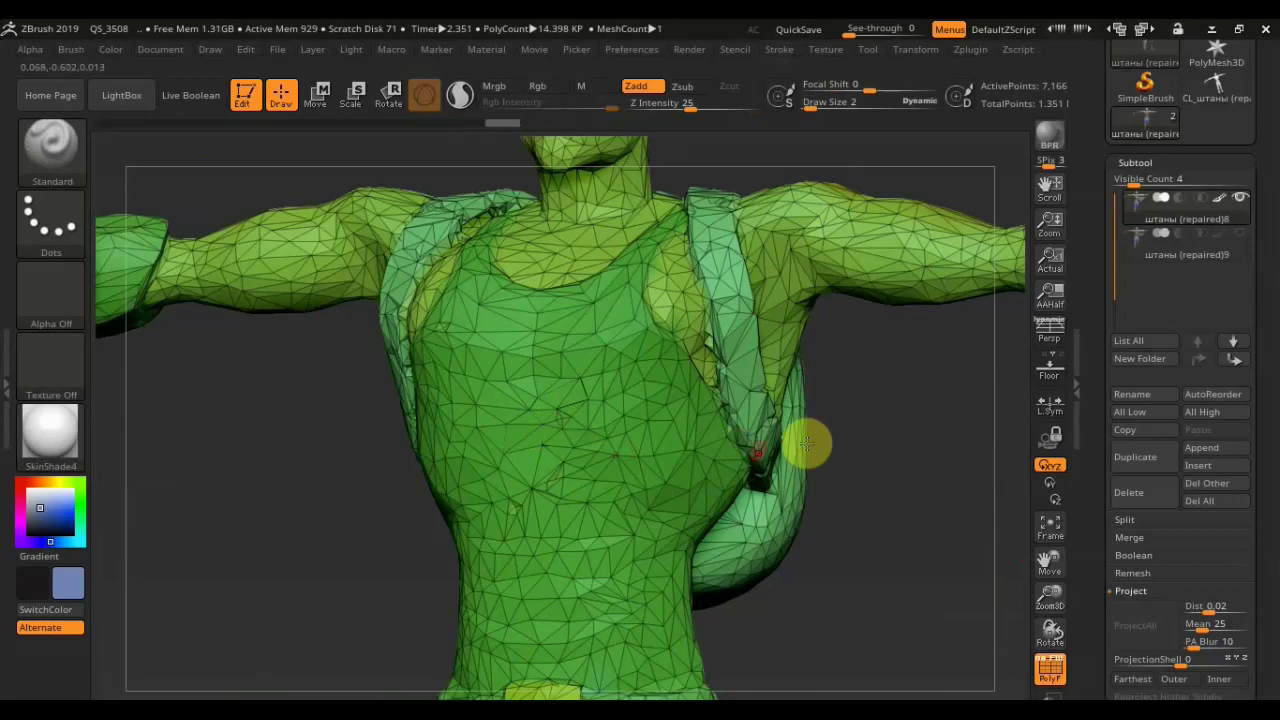
pyautogui.keyDown('shift'); pyautogui.moveTo(886, 471); pyautogui.dragTo(899, 510); pyautogui.keyUp('shift')
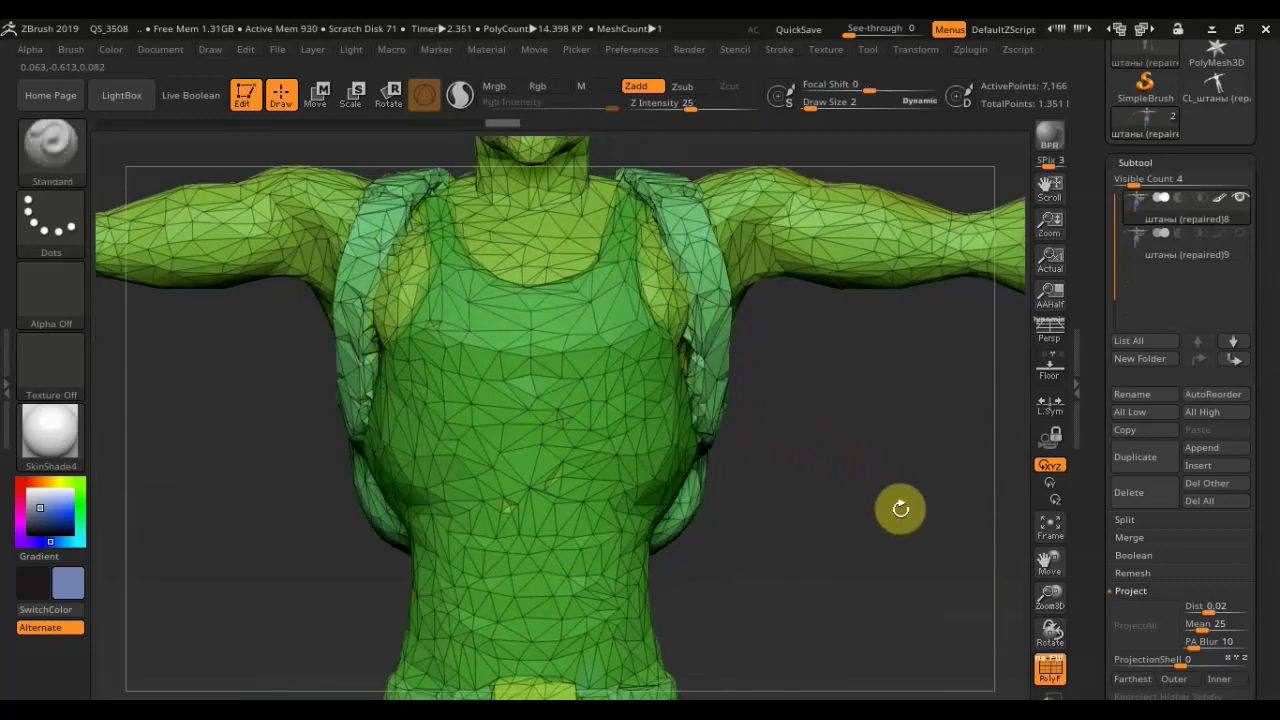
pyautogui.keyDown('alt'); pyautogui.moveTo(914, 560); pyautogui.dragTo(928, 686); pyautogui.keyUp('alt')
pyautogui.moveTo(871, 315)
pyautogui.mouseDown()
pyautogui.moveTo(806, 329)
pyautogui.moveTo(866, 317)
pyautogui.mouseUp()
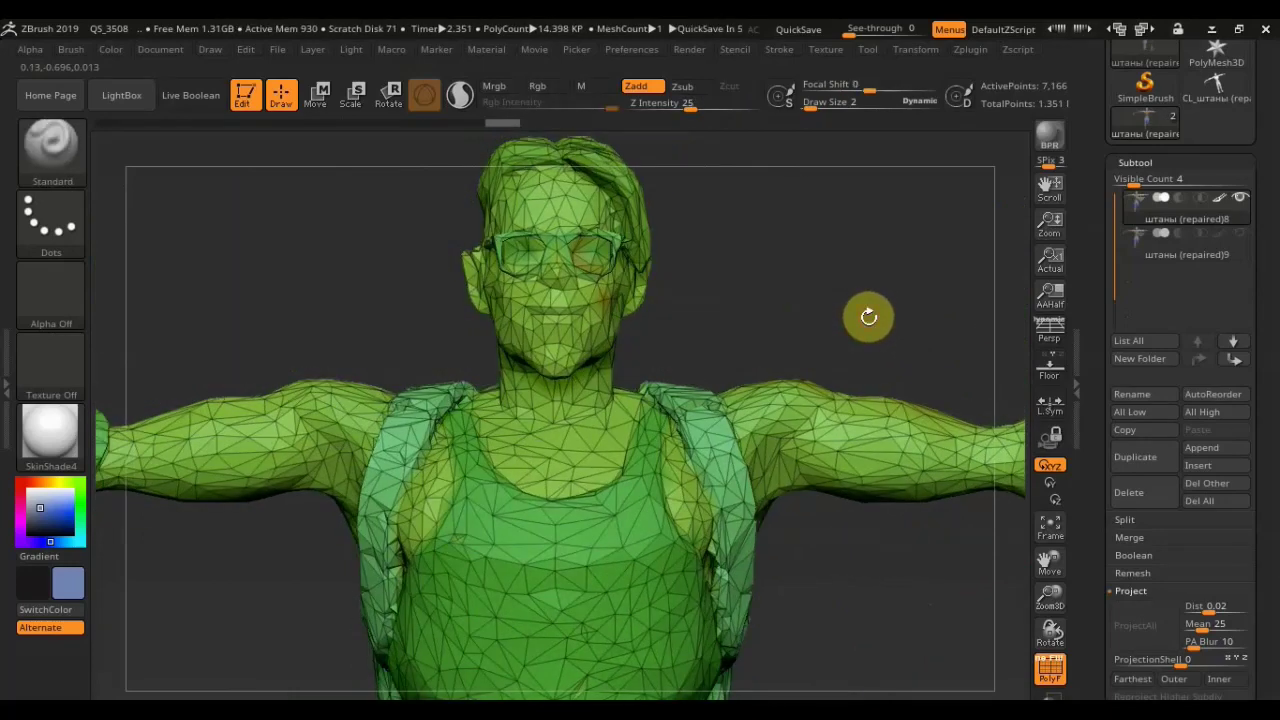
# With the wireframe off, paint more red over the right glasses lens.
pyautogui.click(1050, 672)
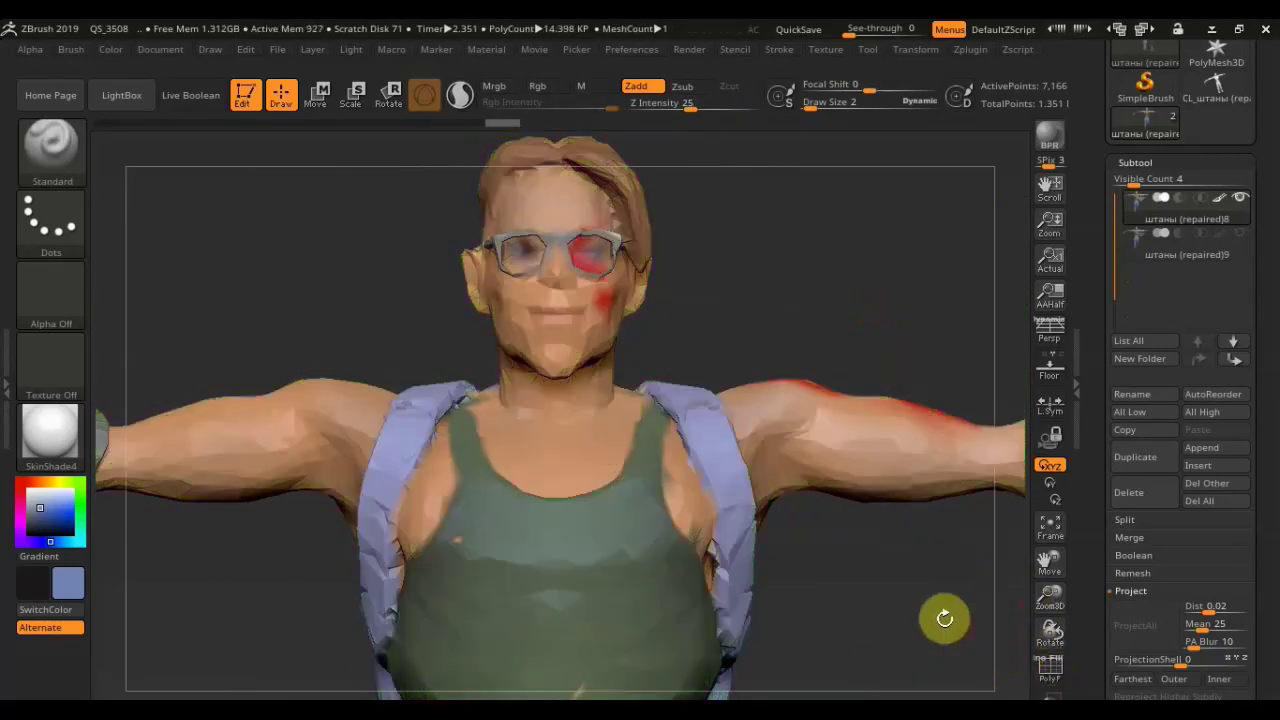
pyautogui.moveTo(924, 620)
pyautogui.mouseDown()
pyautogui.moveTo(846, 622)
pyautogui.moveTo(906, 615)
pyautogui.mouseUp()
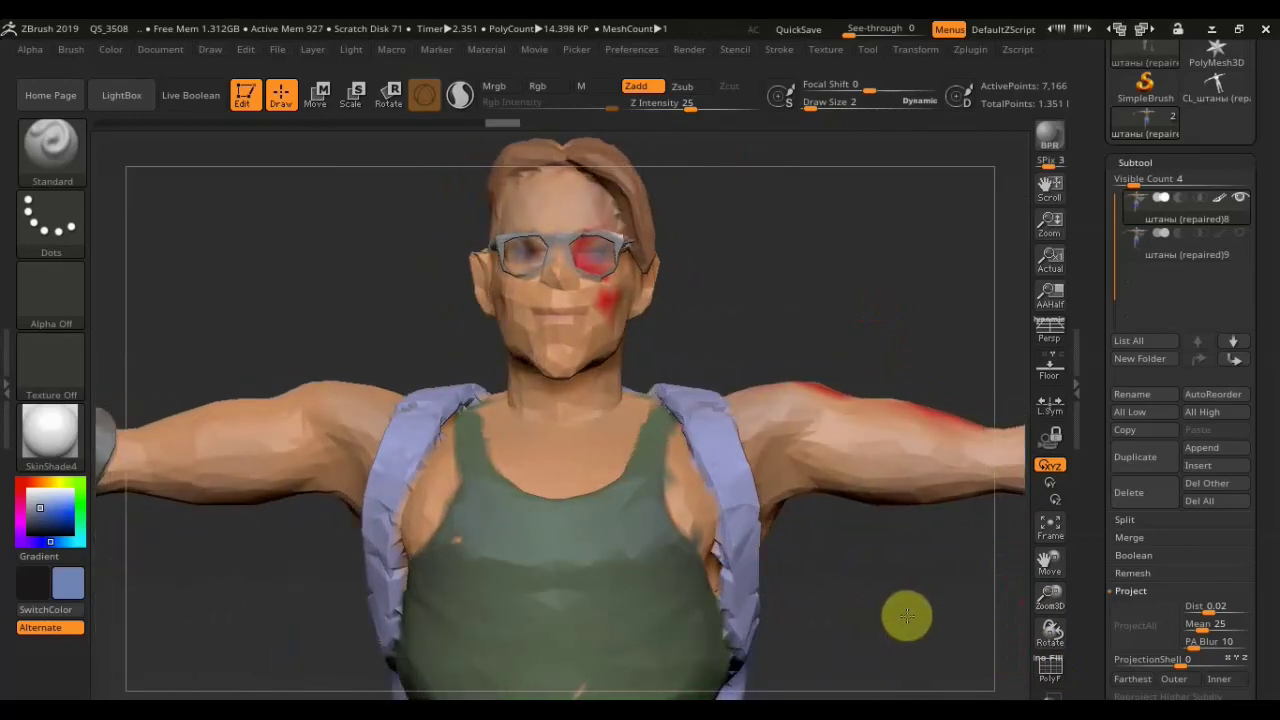
pyautogui.moveTo(565, 230); pyautogui.dragTo(628, 300)
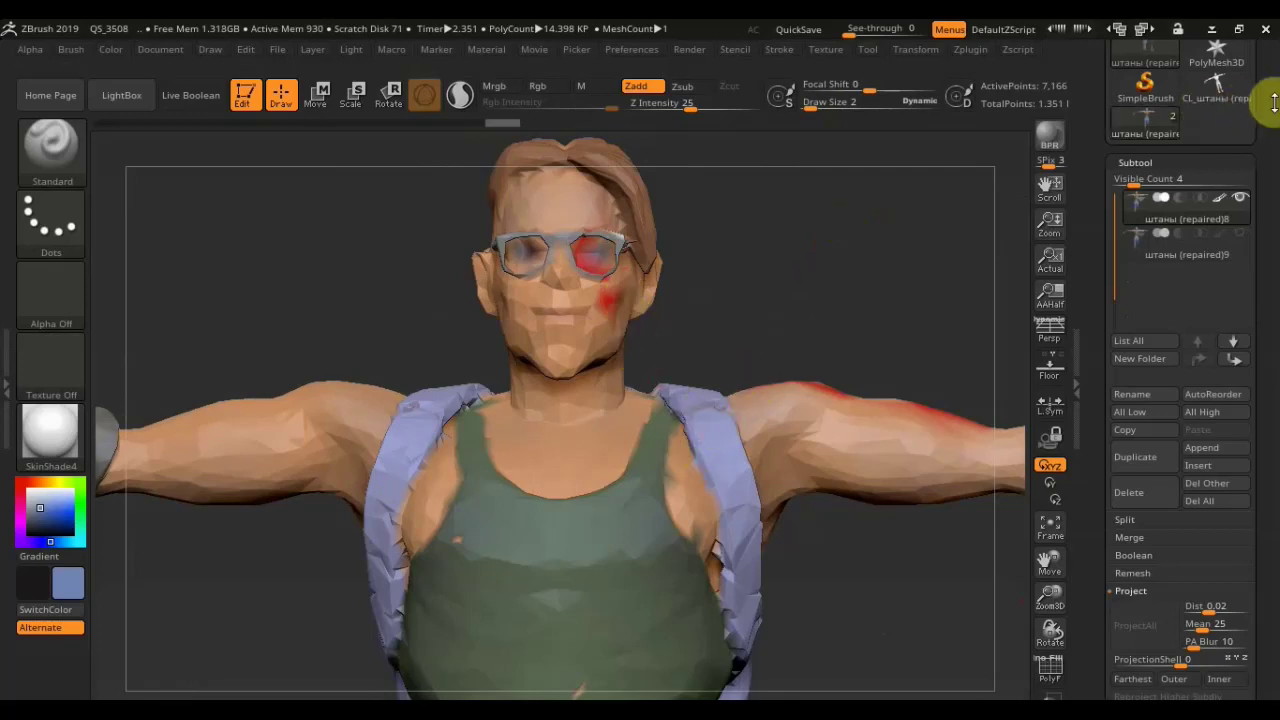
pyautogui.moveTo(1266, 94); pyautogui.dragTo(1266, 243)
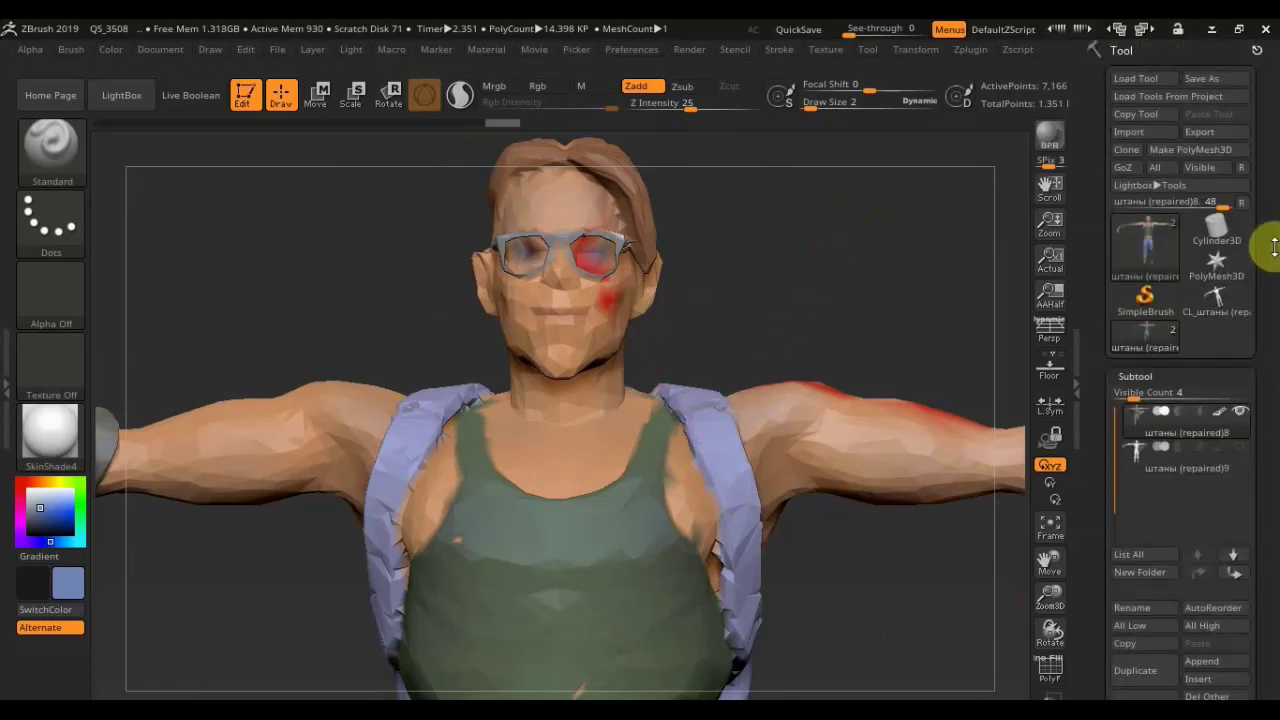
# Export the decimated character to the Desktop as the OBJ file 'перс 1'.
pyautogui.click(1197, 135)
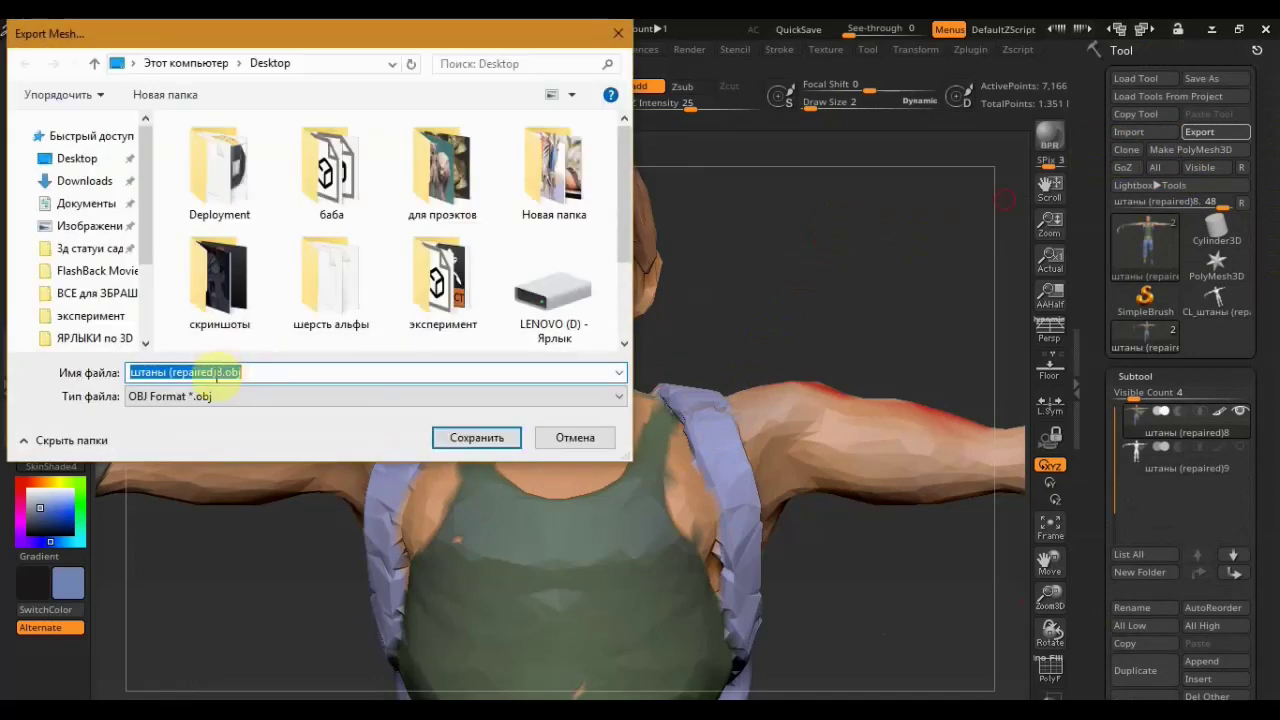
pyautogui.write('перс 1')
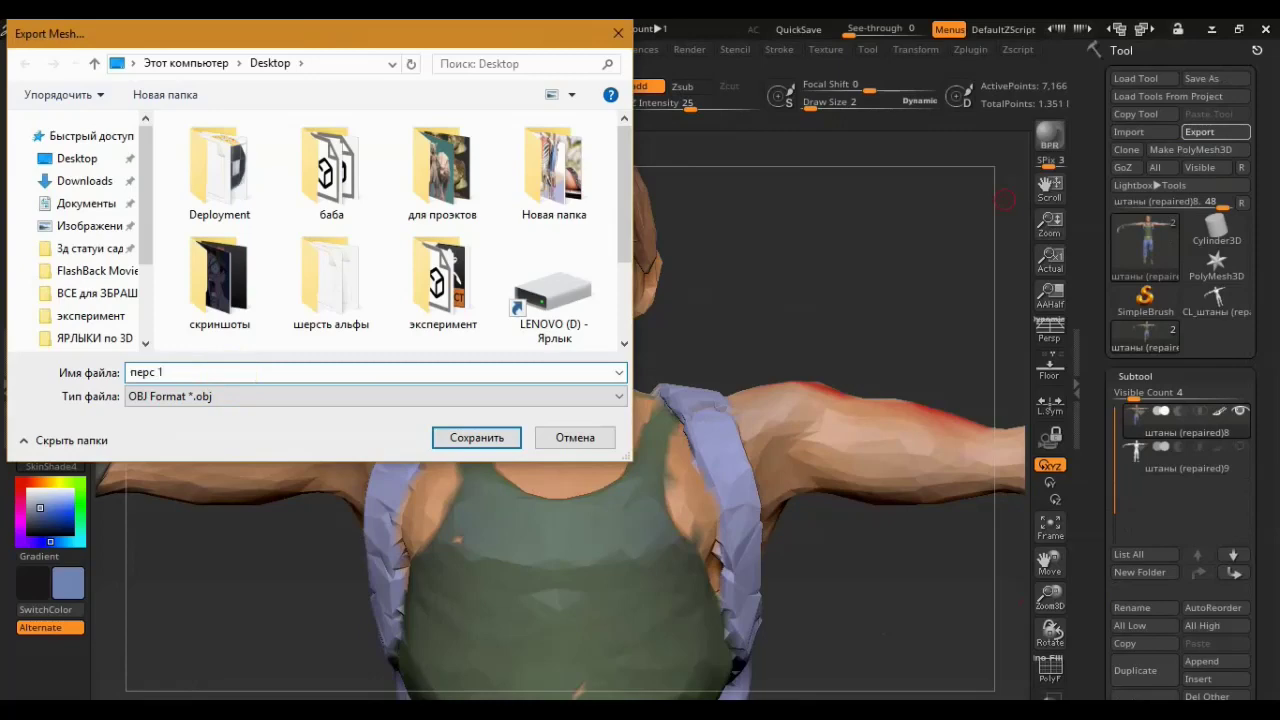
pyautogui.press('Return')
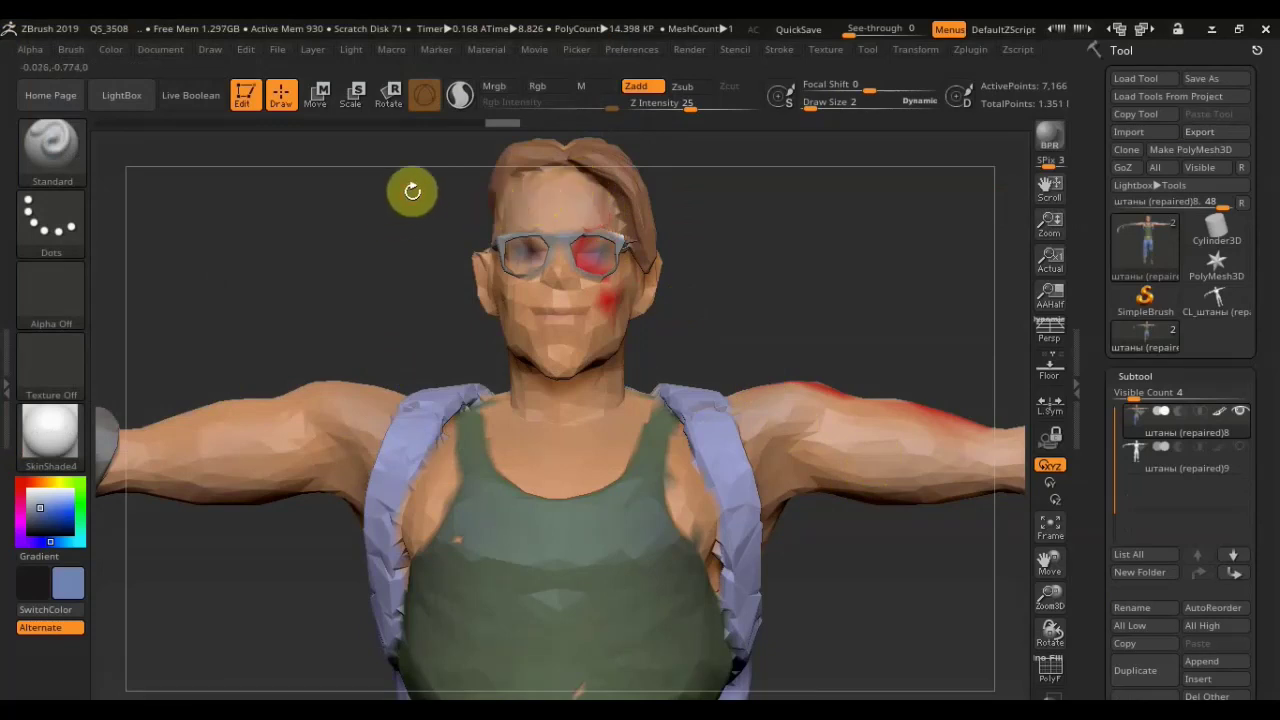
pyautogui.scroll(-5, 1266, 440)
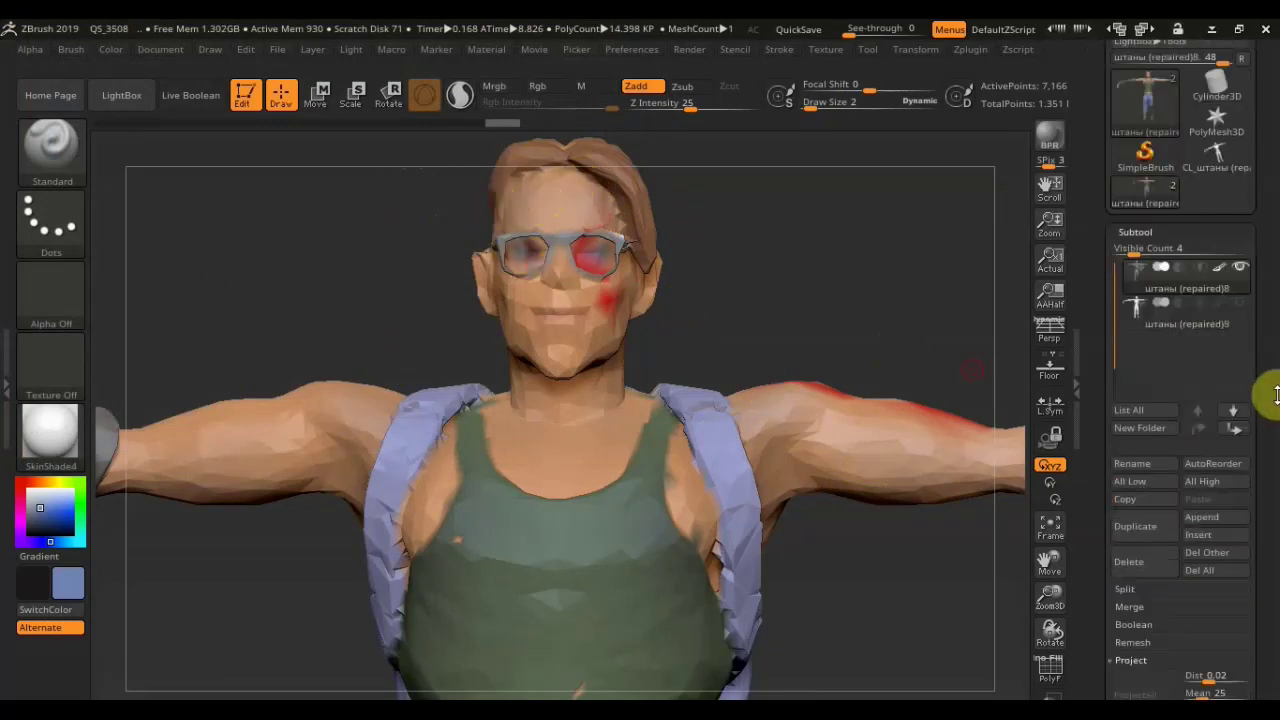
# Subdivide the decimated character once with Ctrl+D, raising it to 43.194 KP.
pyautogui.scroll(-2, 1230, 655)
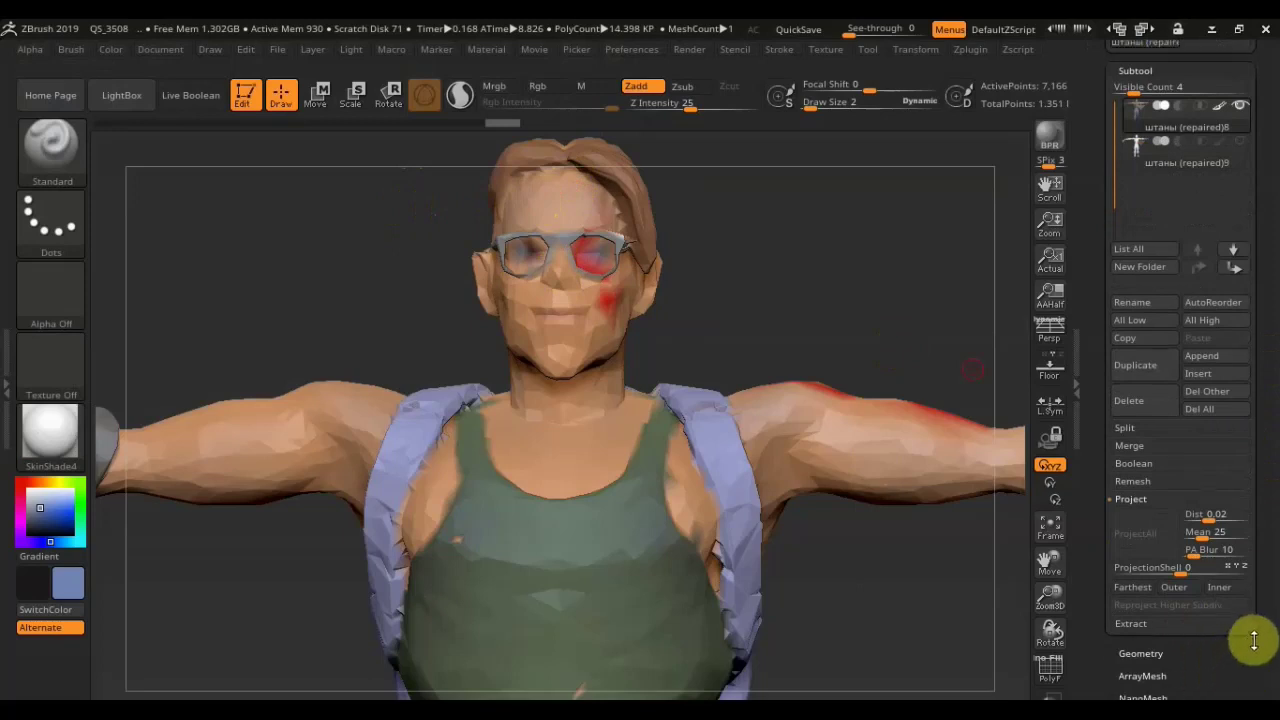
pyautogui.scroll(-2, 1250, 615)
pyautogui.scroll(-1, 1255, 597)
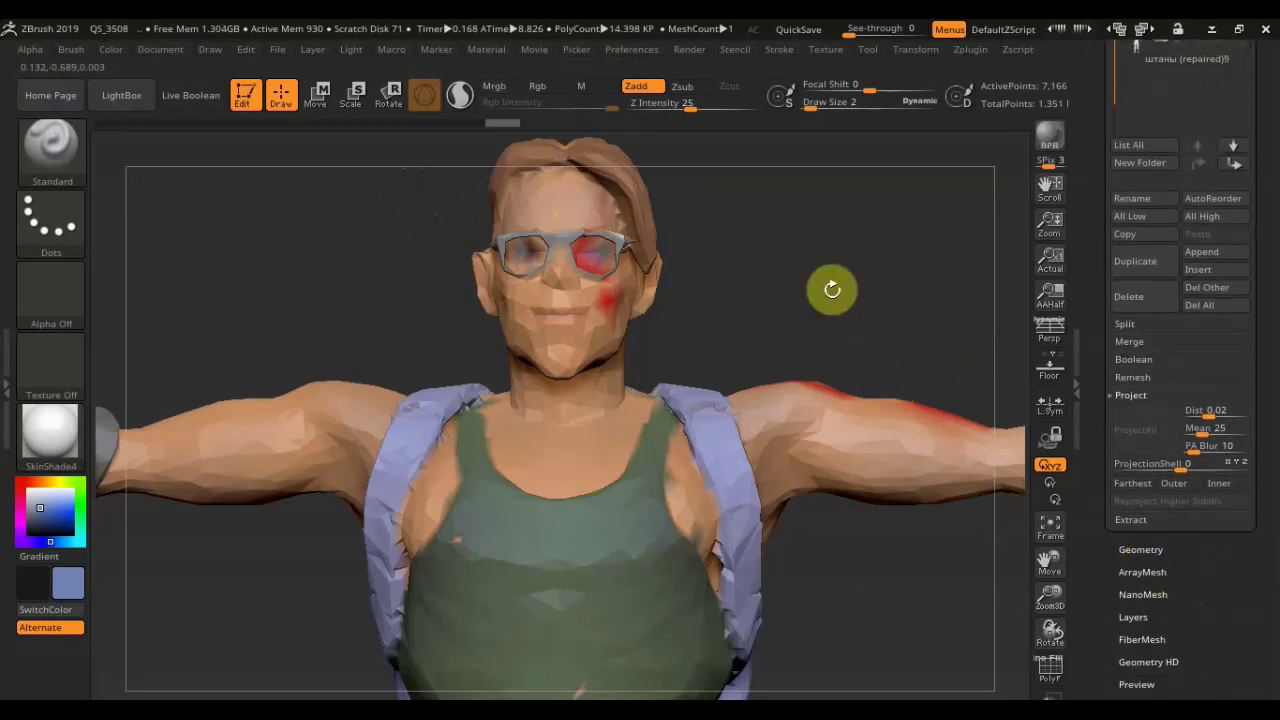
pyautogui.hotkey('ctrl', 'd')
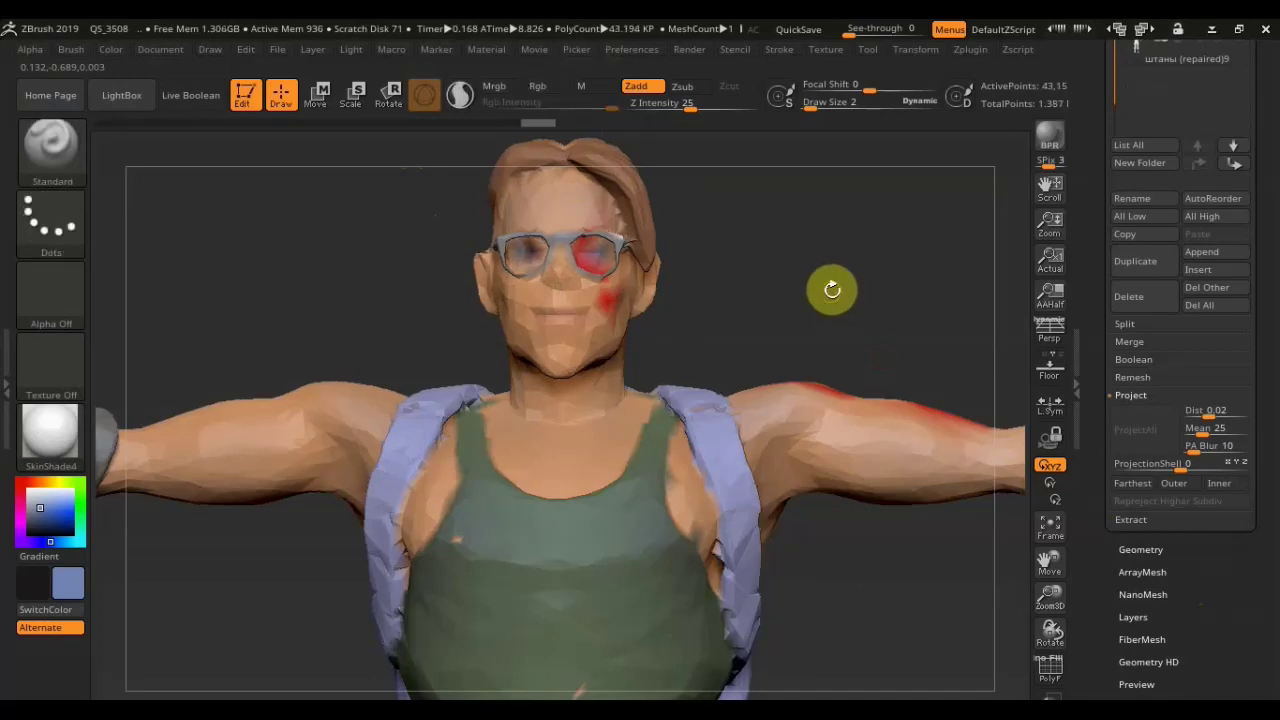
pyautogui.moveTo(923, 300)
pyautogui.mouseDown()
pyautogui.moveTo(800, 314)
pyautogui.moveTo(843, 303)
pyautogui.mouseUp()
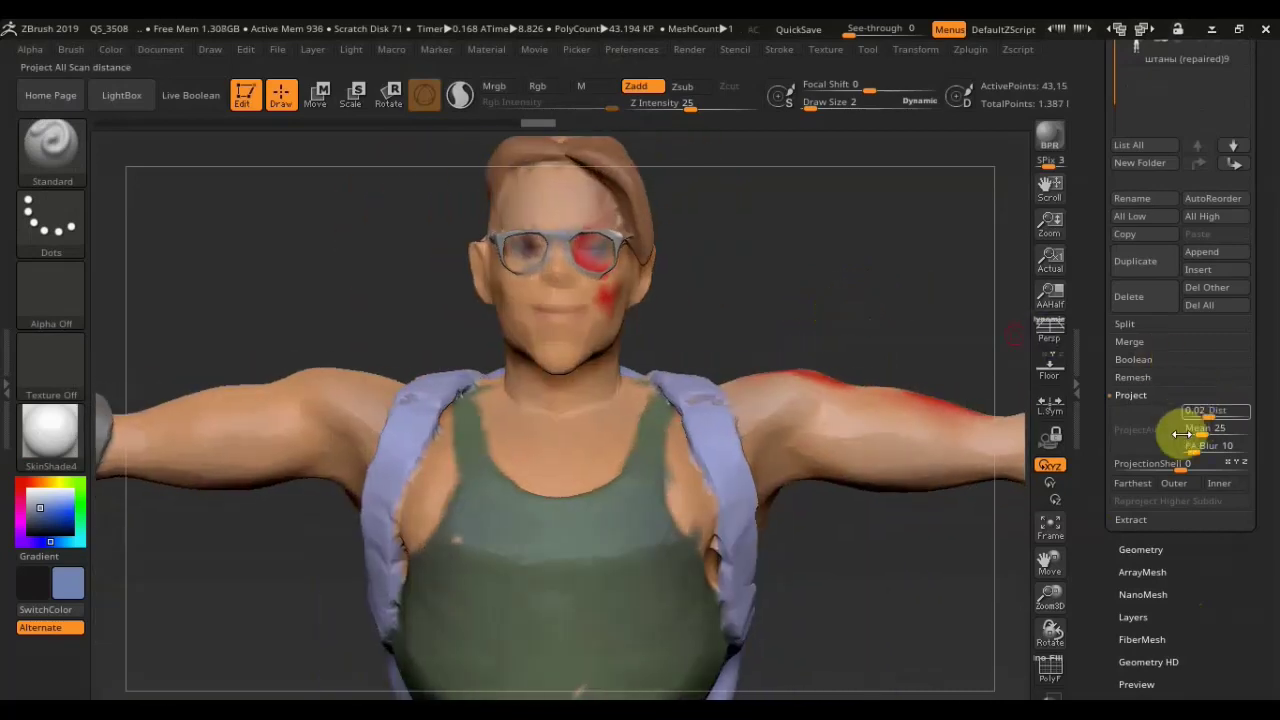
pyautogui.click(1146, 549)
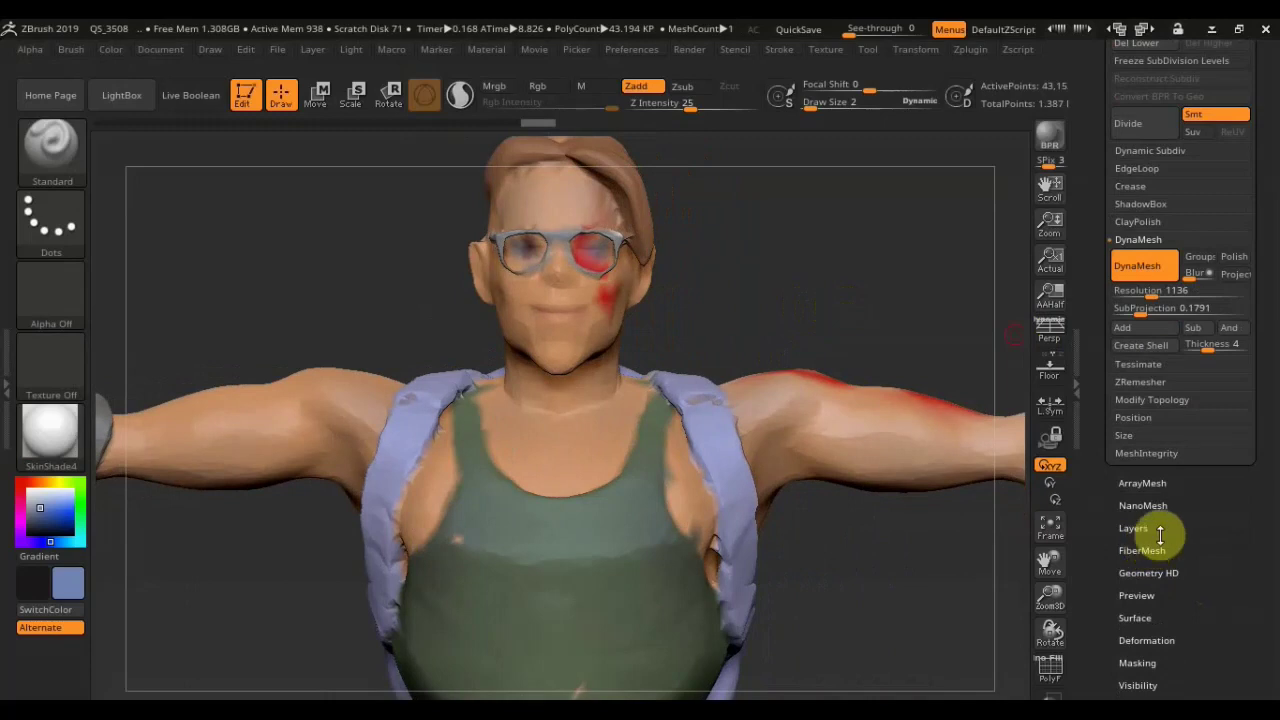
# Run ZRemesher for an even 10.645 KP quad mesh and inspect quads around the head and chest.
pyautogui.click(1147, 382)
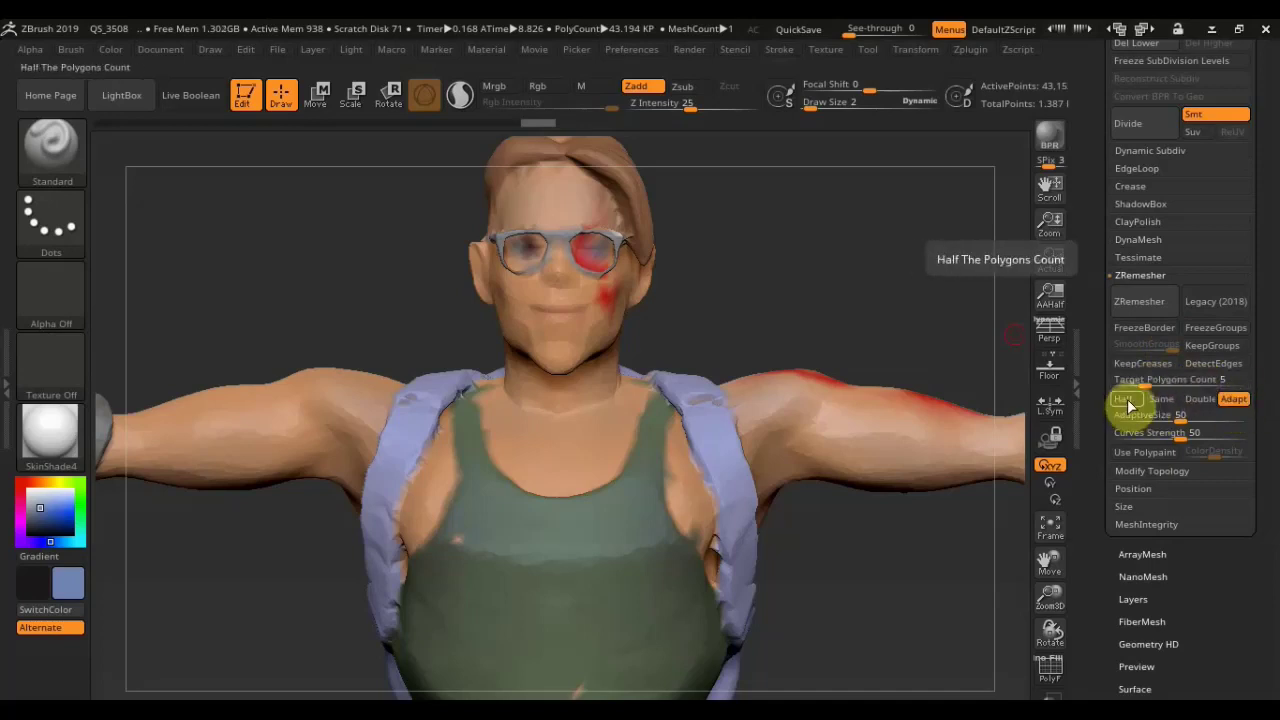
pyautogui.click(1145, 306)
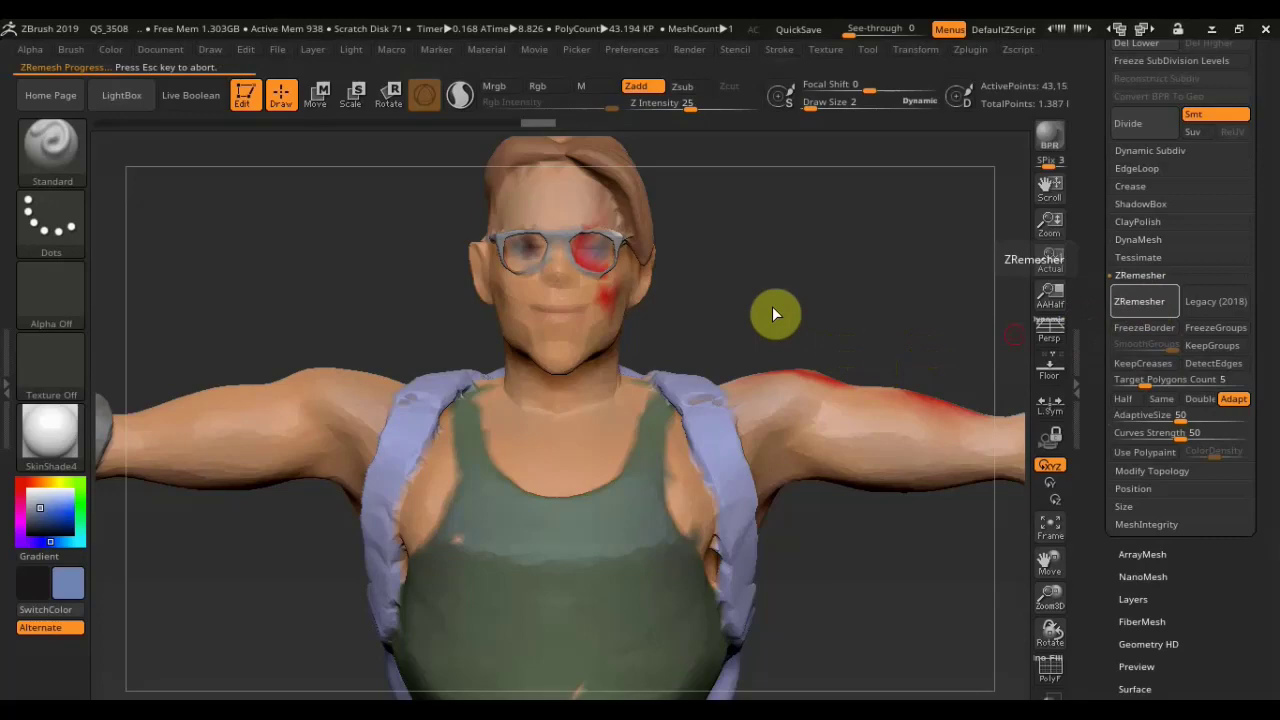
pyautogui.hotkey('shift', 'f')
pyautogui.moveTo(834, 614)
pyautogui.mouseDown()
pyautogui.moveTo(834, 386)
pyautogui.moveTo(784, 610)
pyautogui.moveTo(786, 289)
pyautogui.moveTo(740, 263)
pyautogui.moveTo(771, 486)
pyautogui.mouseUp()
pyautogui.moveTo(874, 543)
pyautogui.keyDown('alt'); pyautogui.mouseDown()
pyautogui.moveTo(900, 677)
pyautogui.moveTo(960, 280)
pyautogui.mouseUp(); pyautogui.keyUp('alt')
pyautogui.moveTo(974, 458)
pyautogui.mouseDown()
pyautogui.moveTo(869, 434)
pyautogui.moveTo(883, 420)
pyautogui.mouseUp()
pyautogui.moveTo(923, 334); pyautogui.dragTo(879, 340)
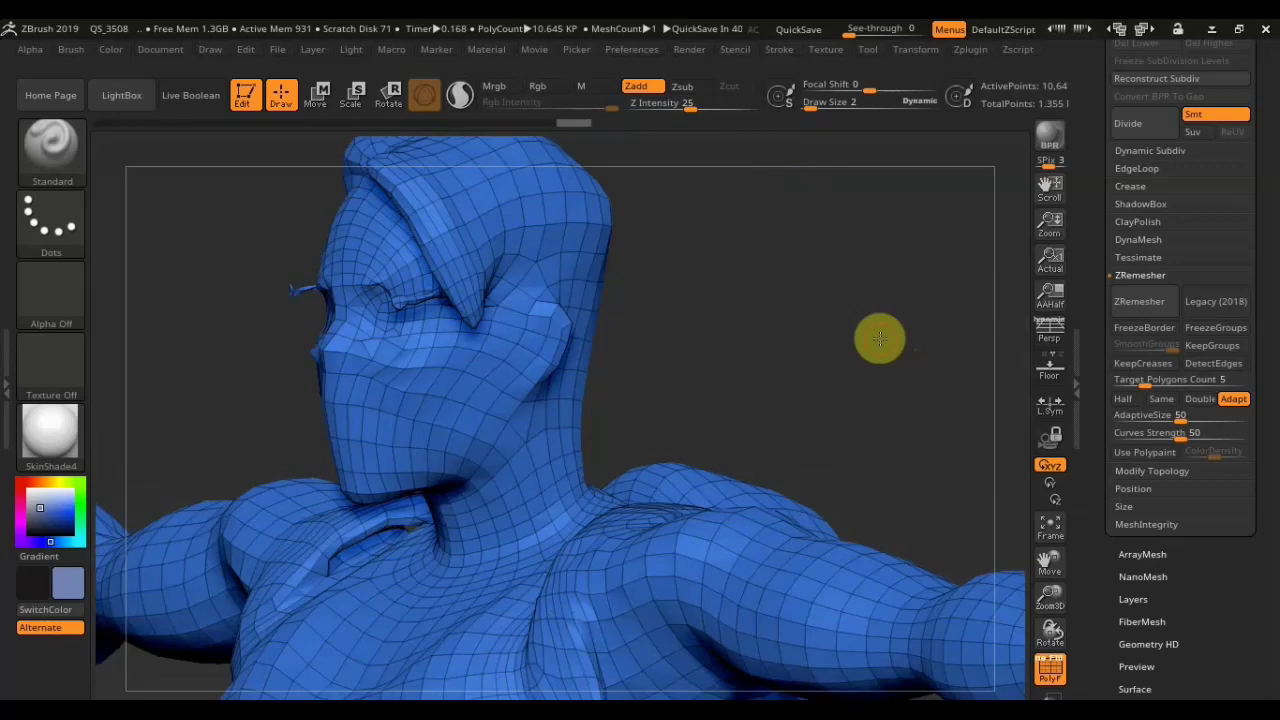
pyautogui.moveTo(849, 346); pyautogui.dragTo(851, 291)
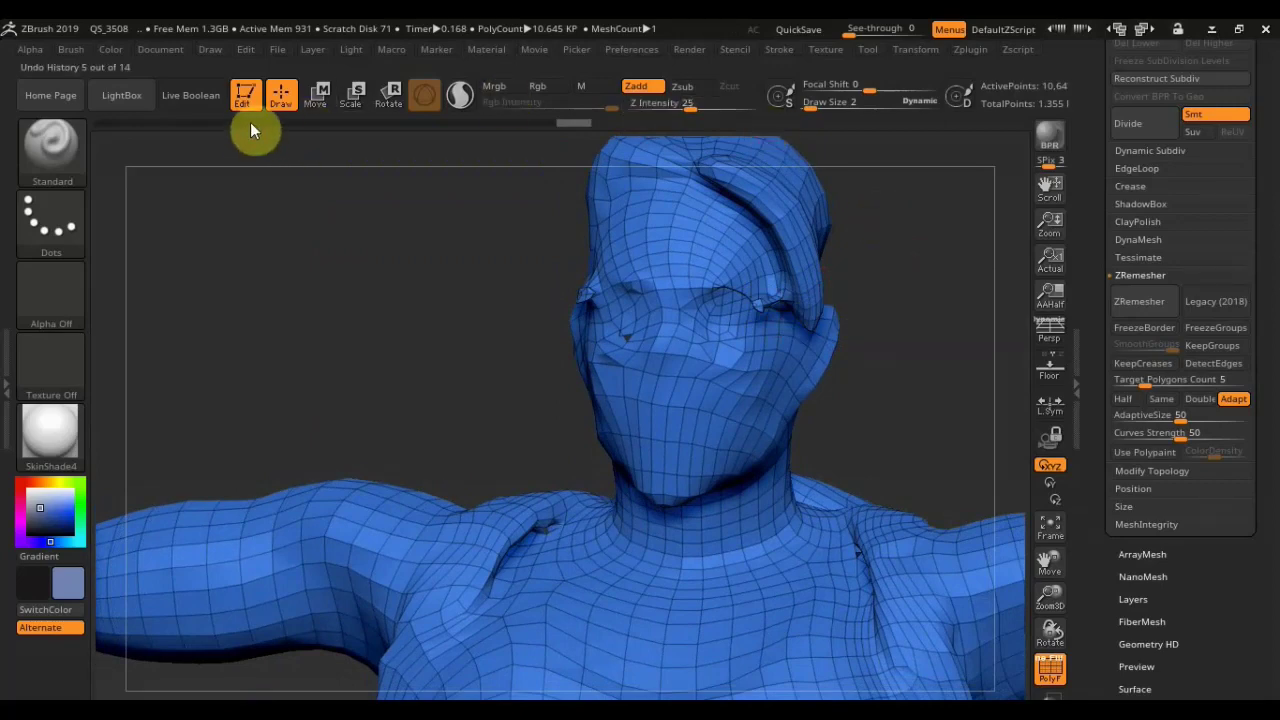
# Rewind the undo history to the detailed pre-remesh sculpt at 1.344 M points.
pyautogui.click(216, 122)
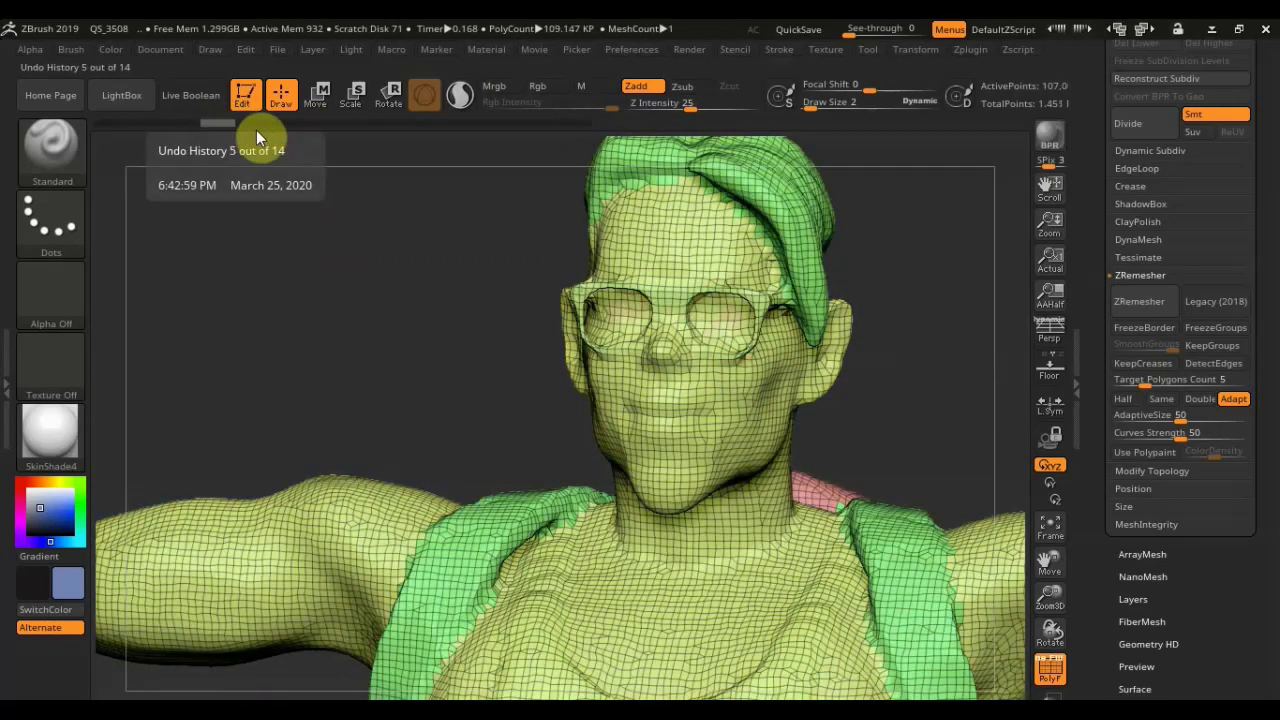
pyautogui.click(184, 121)
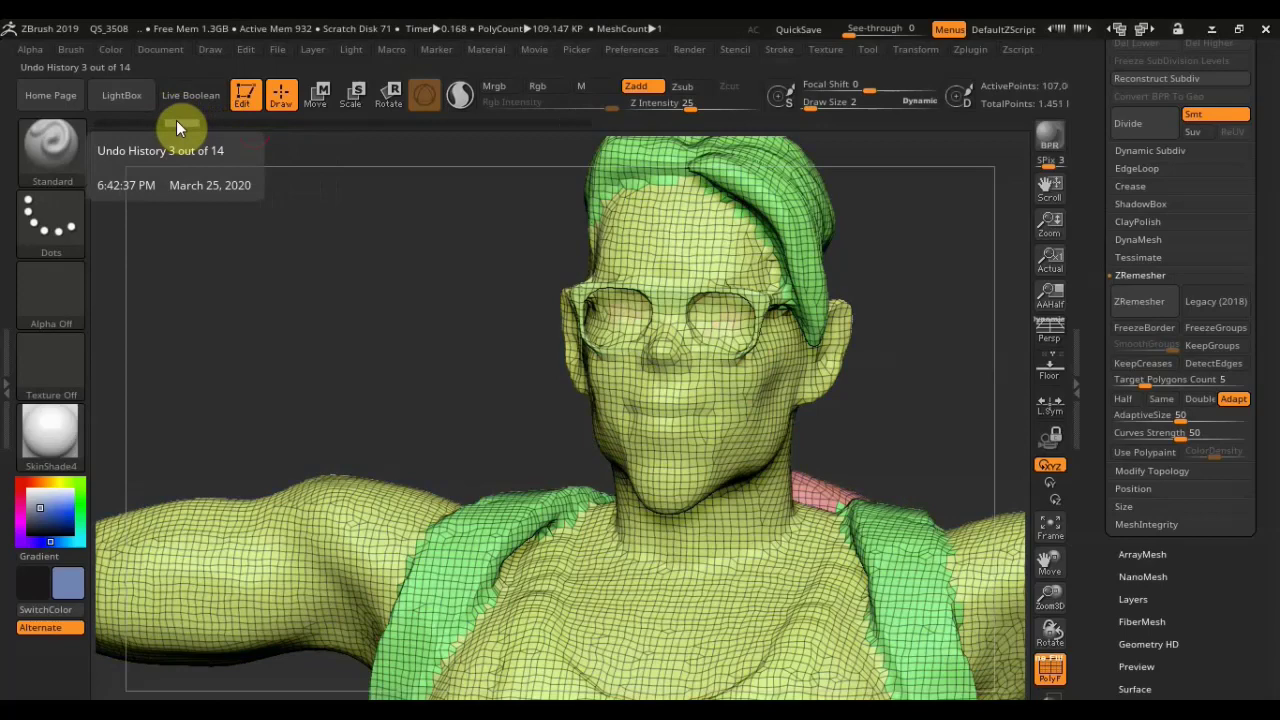
pyautogui.moveTo(157, 120); pyautogui.dragTo(145, 120)
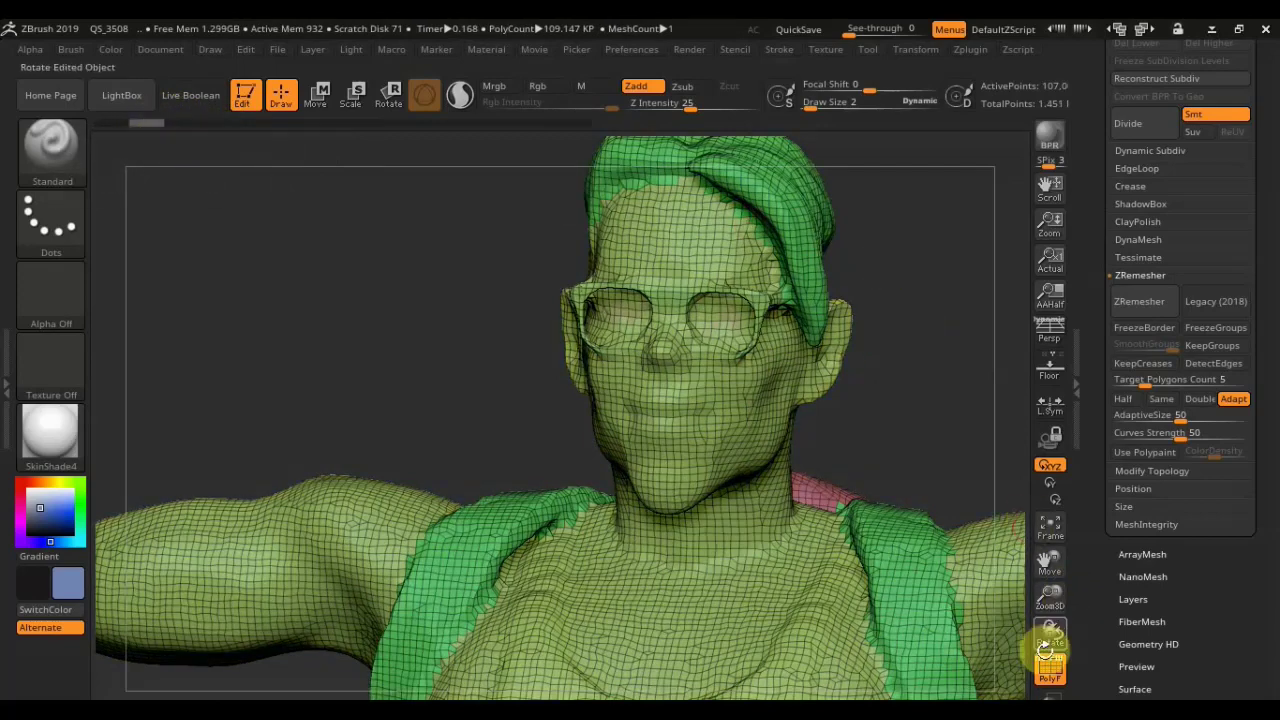
pyautogui.click(1052, 680)
pyautogui.moveTo(951, 500); pyautogui.dragTo(951, 443)
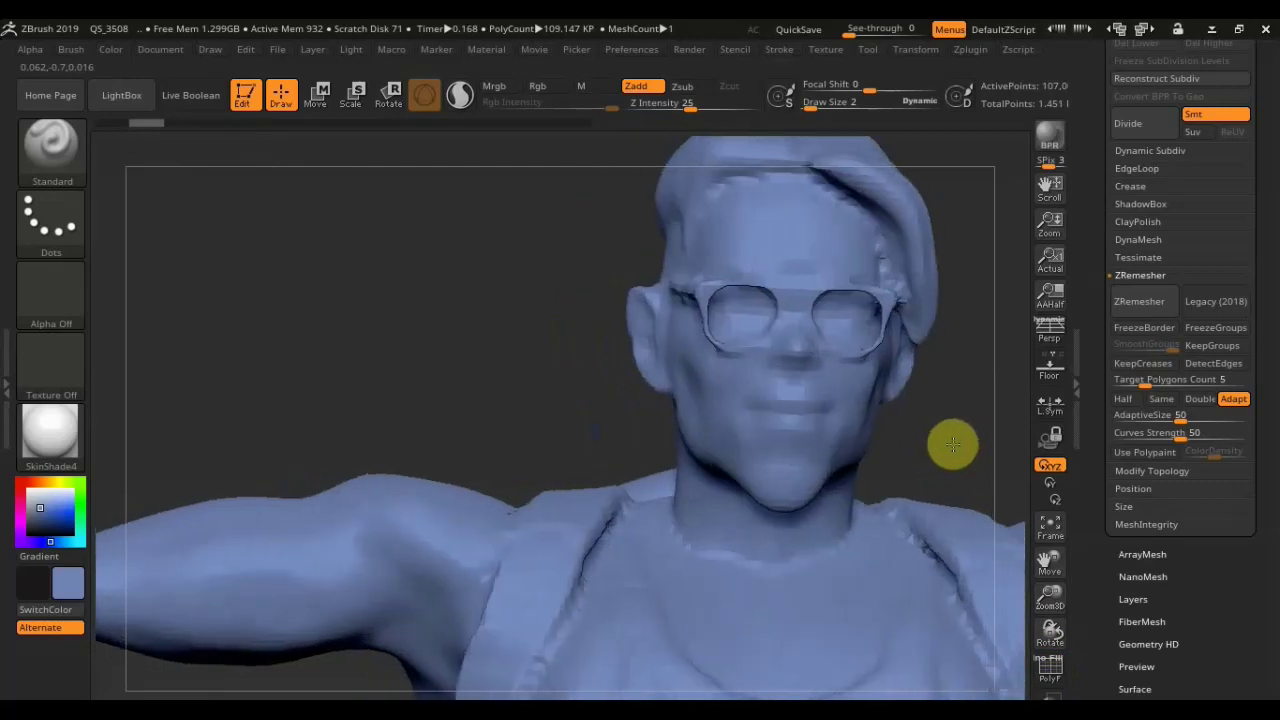
pyautogui.click(112, 122)
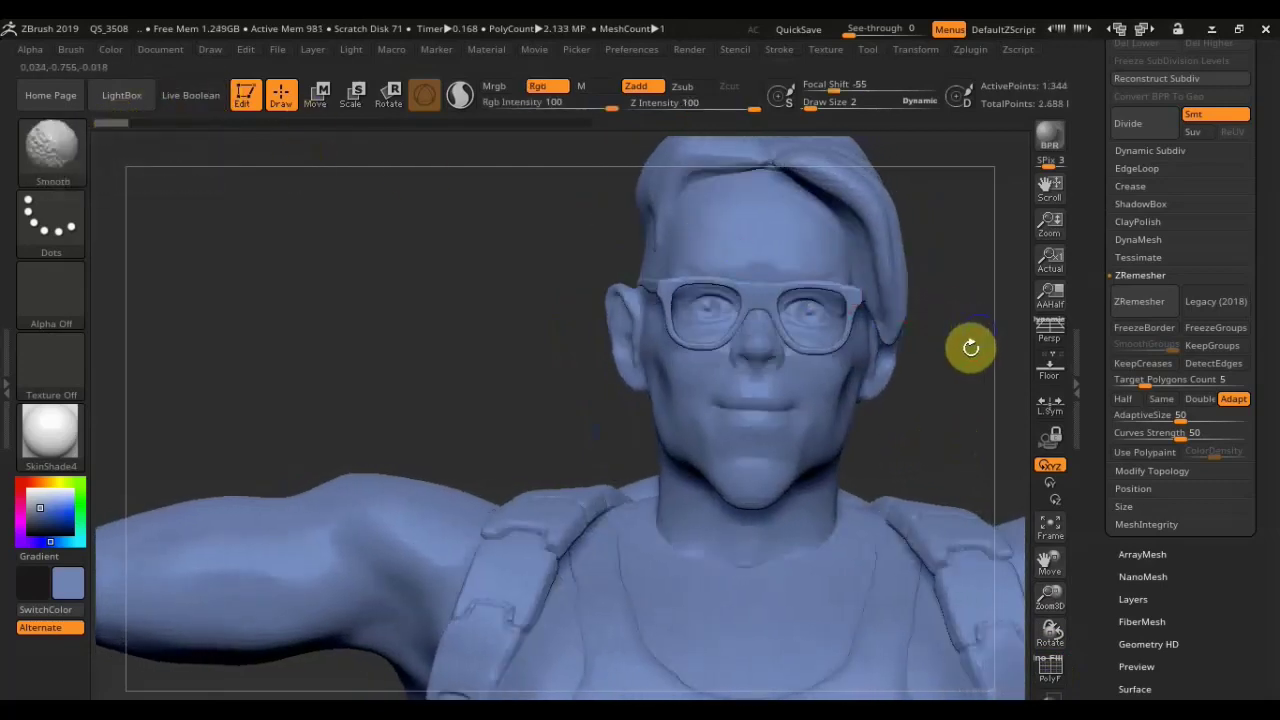
# Square the head to a frontal view, check its wireframe, and bring up DynaMesh settings.
pyautogui.hotkey('ctrl', 'shift', 'z')
pyautogui.moveTo(948, 308)
pyautogui.keyDown('alt'); pyautogui.mouseDown()
pyautogui.moveTo(791, 417)
pyautogui.moveTo(894, 334)
pyautogui.mouseUp(); pyautogui.keyUp('alt')
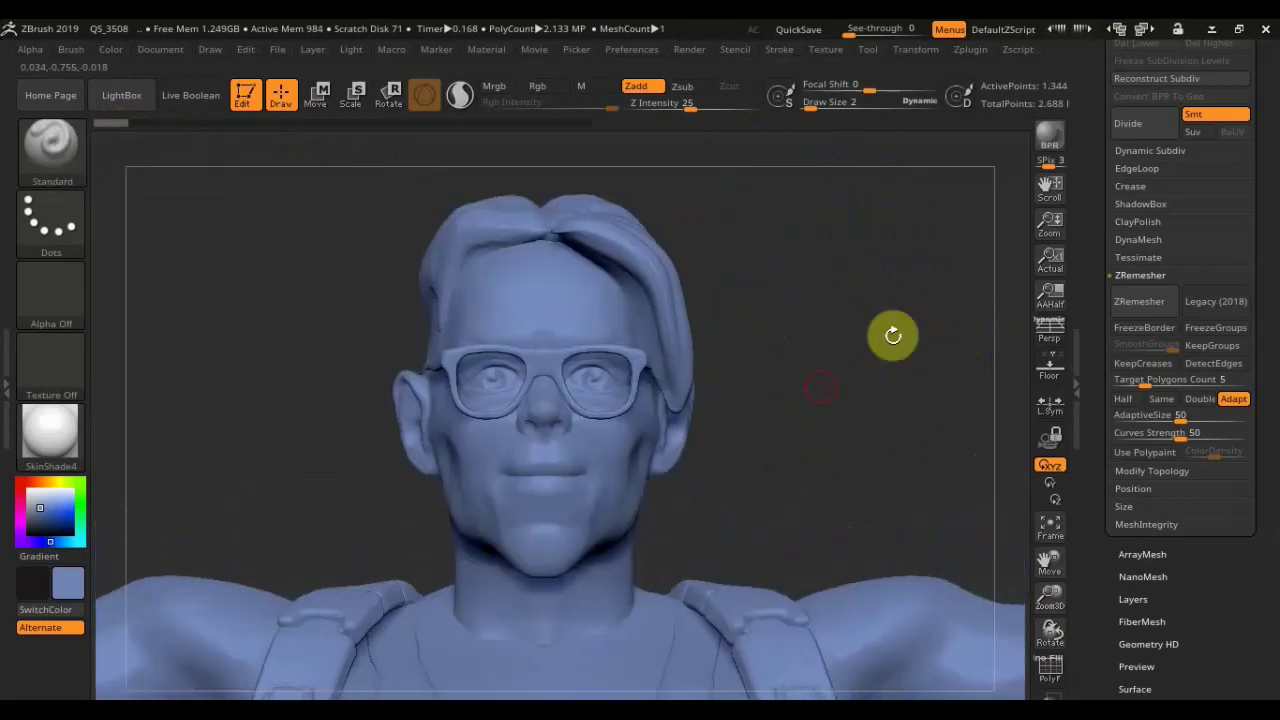
pyautogui.click(1050, 672)
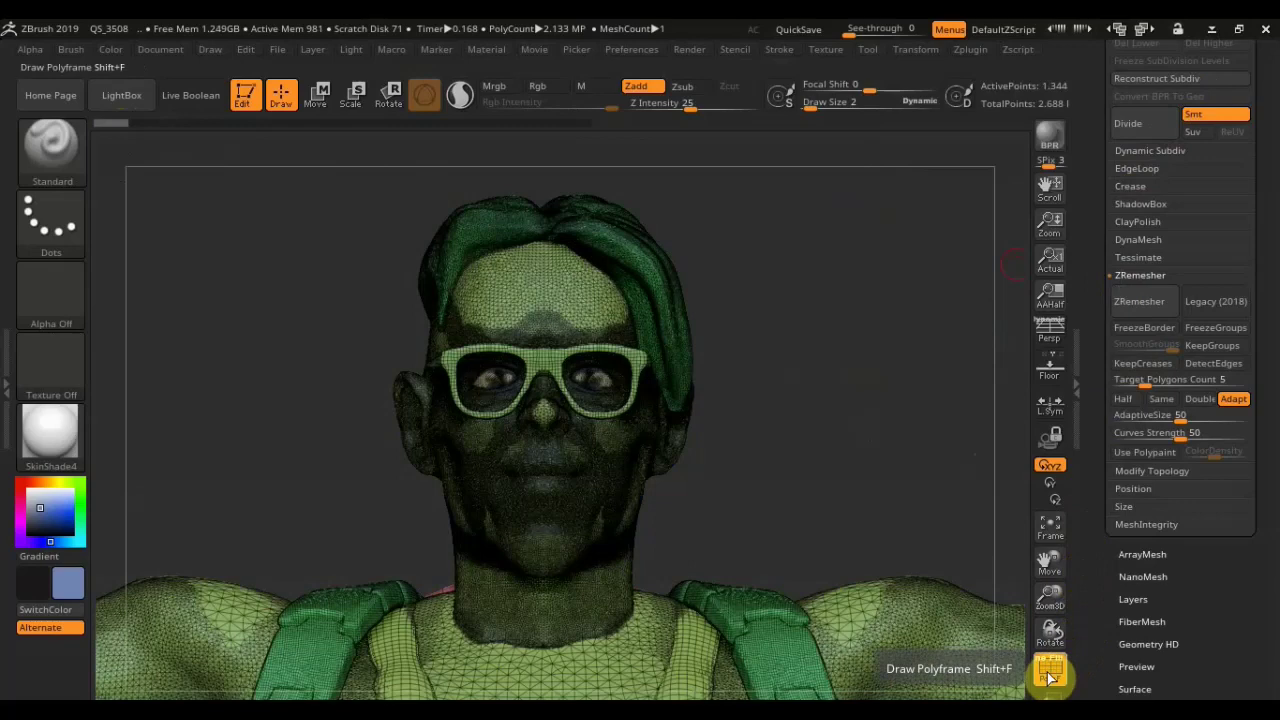
pyautogui.click(1050, 672)
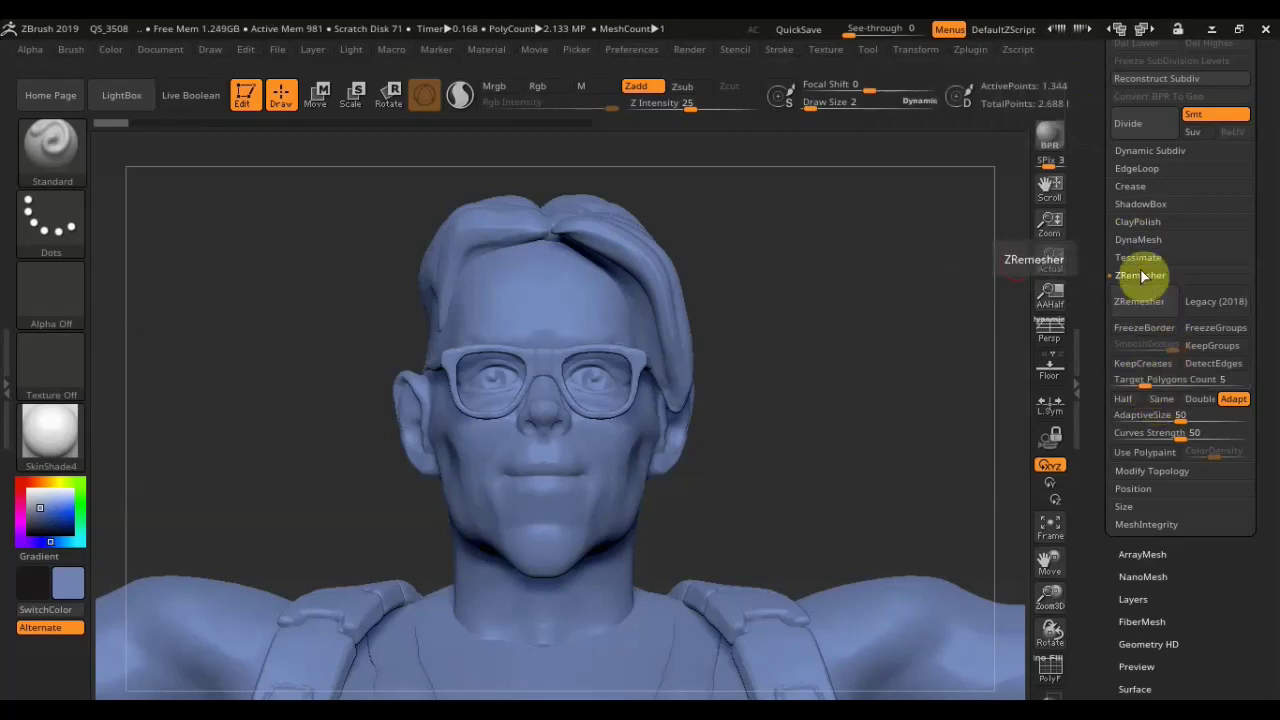
pyautogui.click(1140, 241)
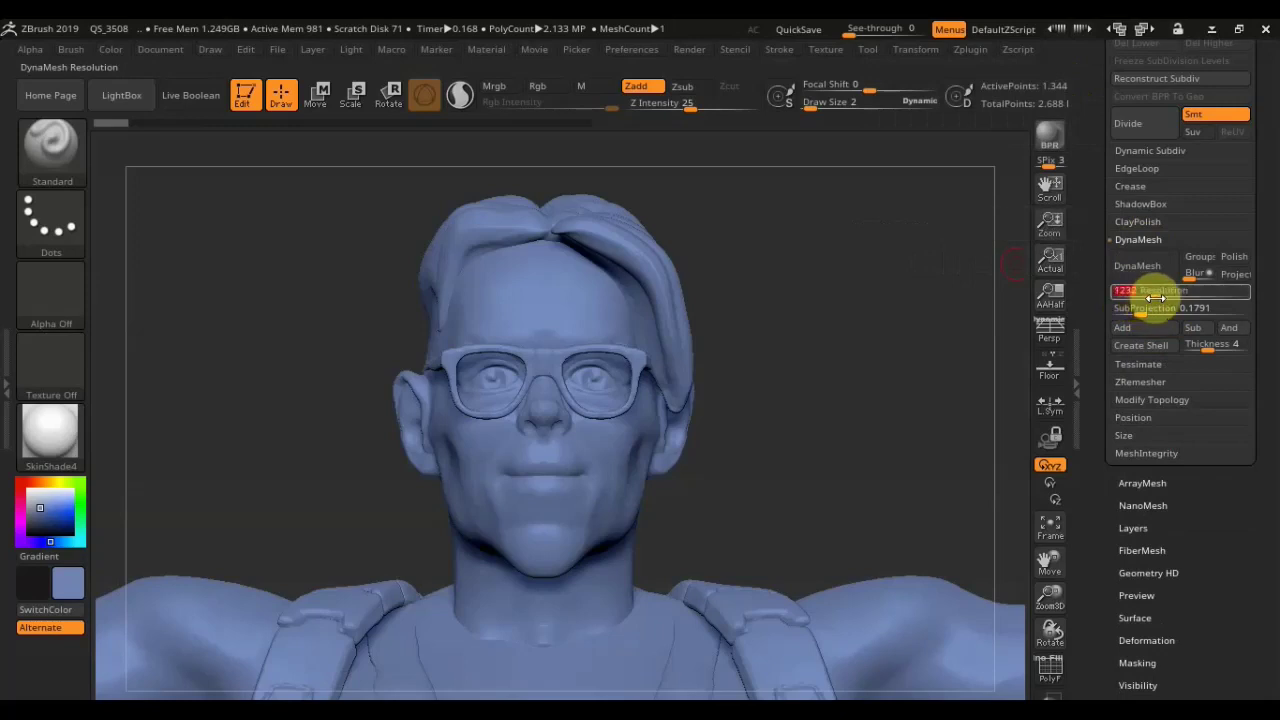
# DynaMesh the character at resolution 1232, down to about 126K points, and show the subtool list.
pyautogui.click(1138, 265)
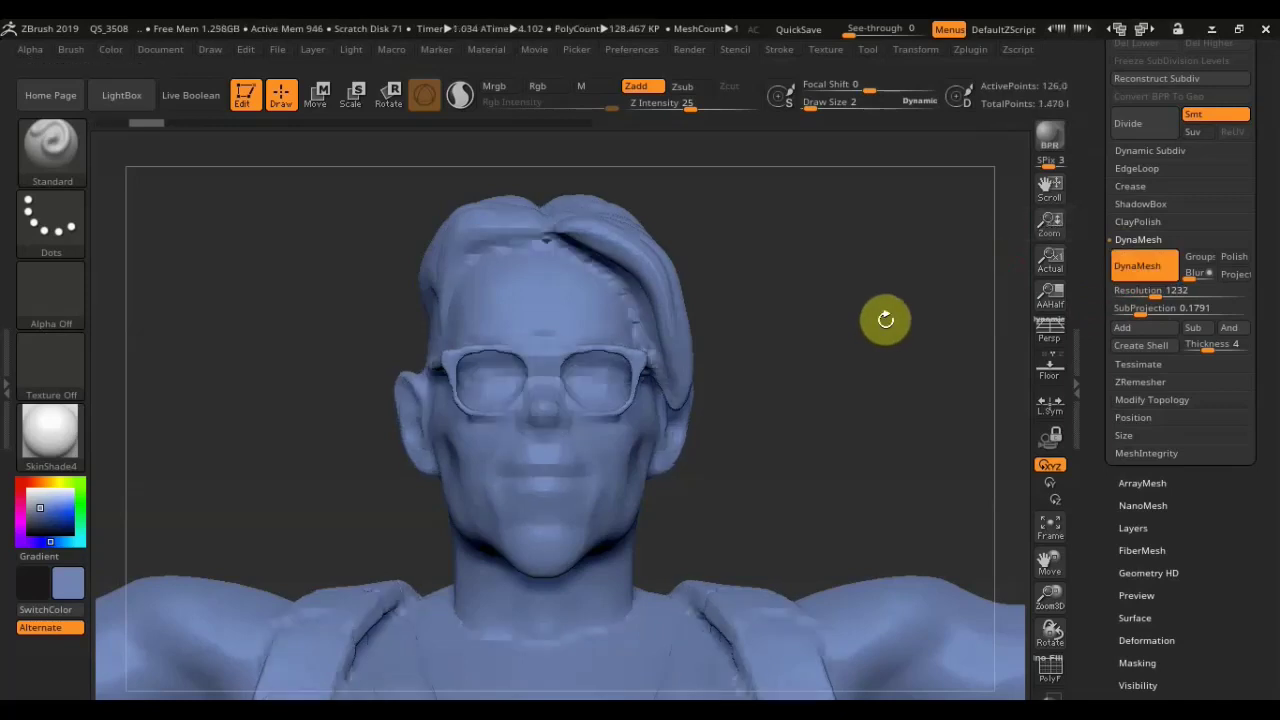
pyautogui.moveTo(774, 417)
pyautogui.mouseDown()
pyautogui.moveTo(820, 426)
pyautogui.moveTo(791, 426)
pyautogui.mouseUp()
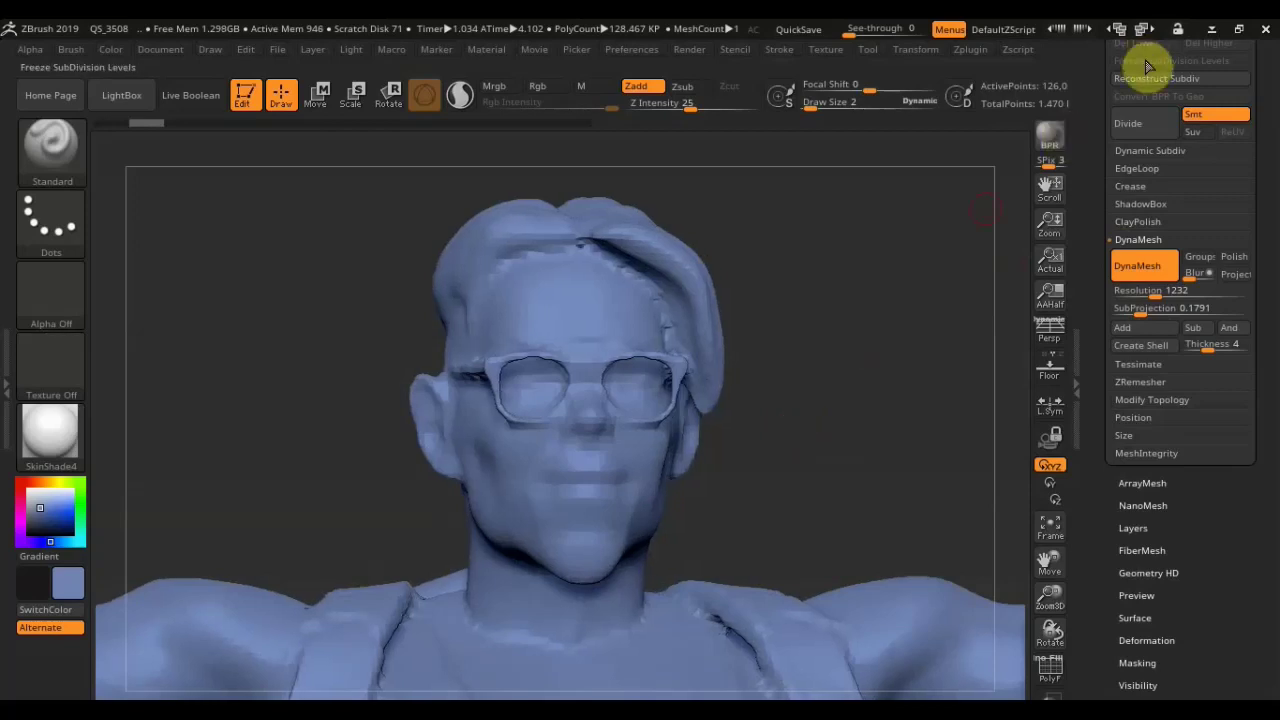
pyautogui.moveTo(1245, 150); pyautogui.dragTo(1245, 233)
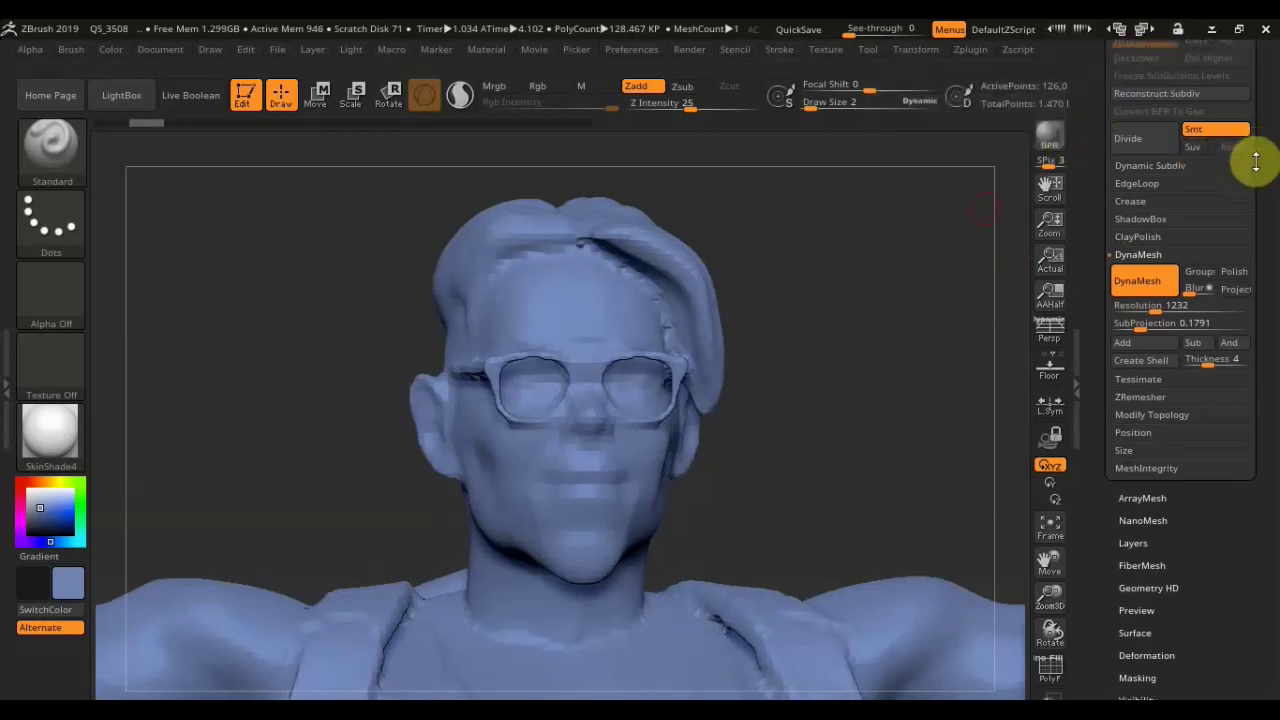
pyautogui.click(1160, 143)
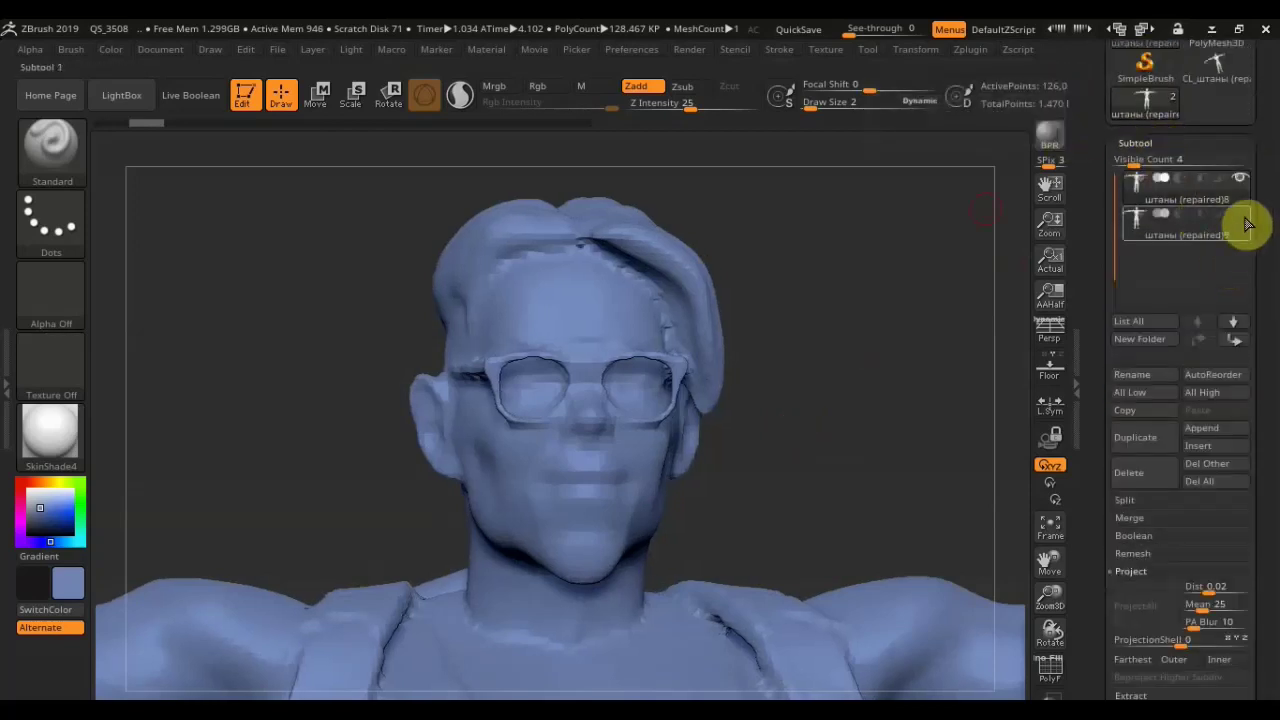
# Project all detail and PolyPaint from the original subtool onto the DynaMeshed copy, then hide the original.
pyautogui.click(1238, 215)
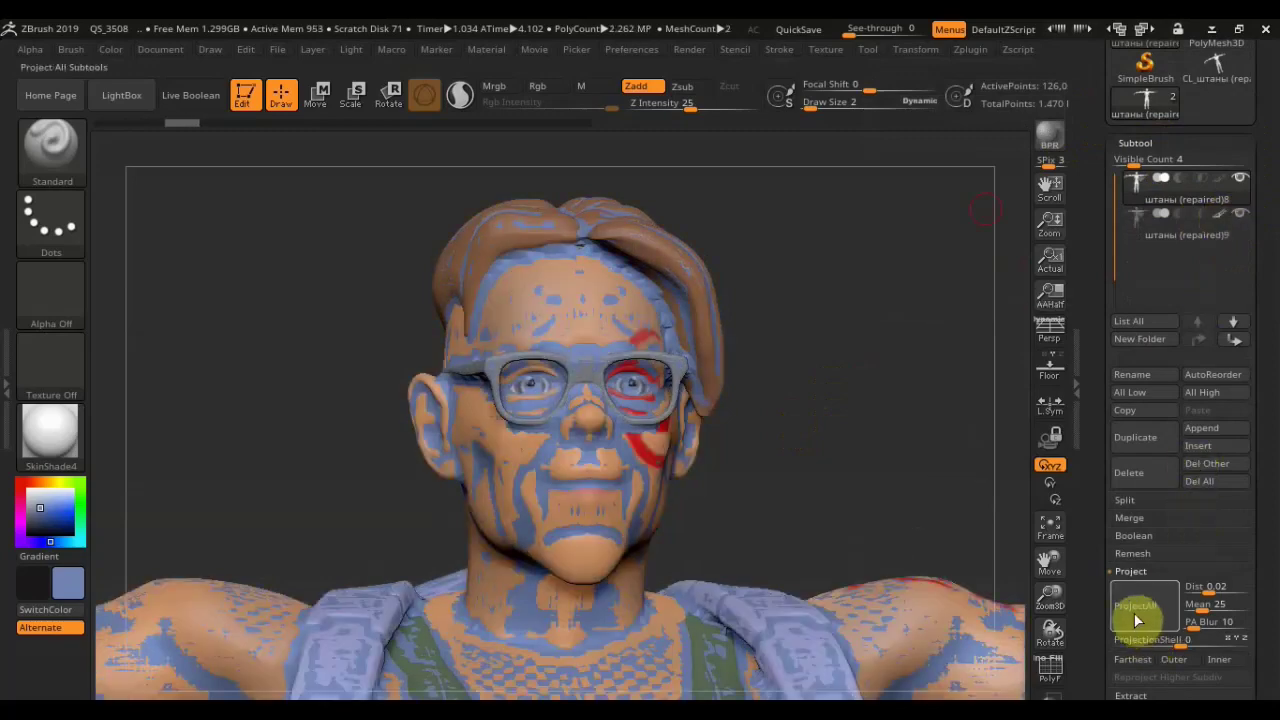
pyautogui.click(1135, 606)
pyautogui.click(916, 654)
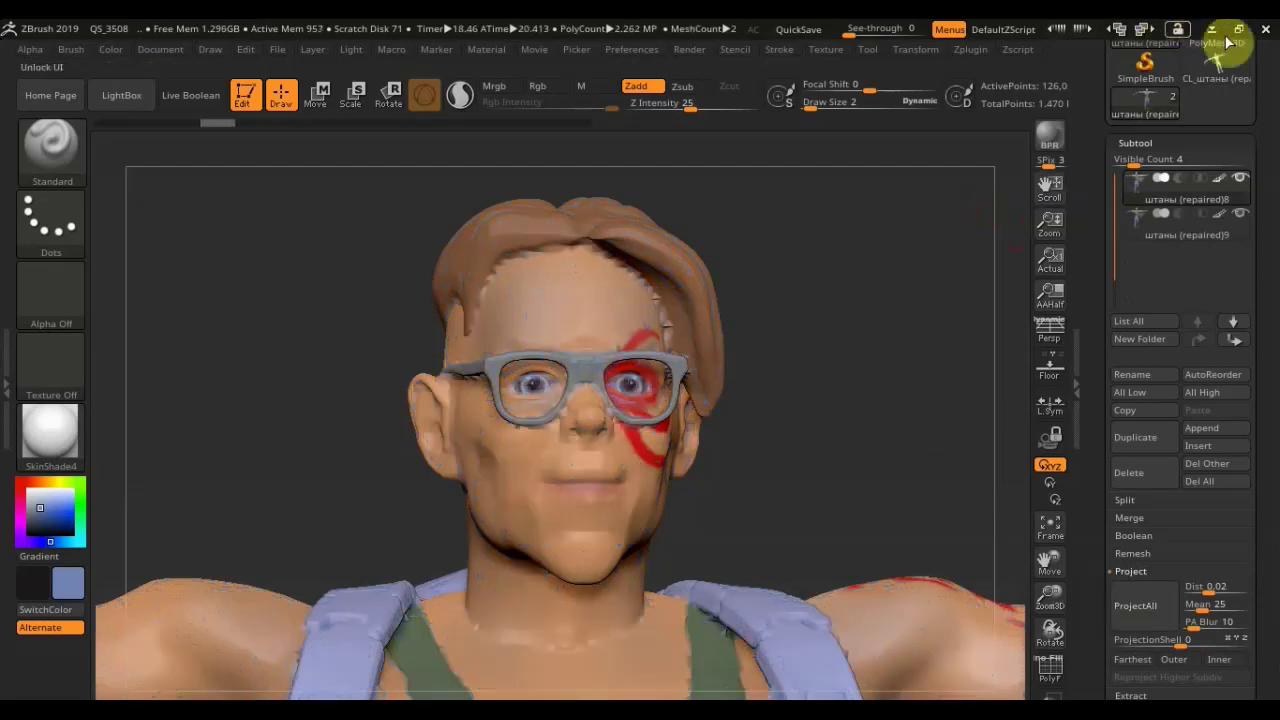
pyautogui.click(1242, 213)
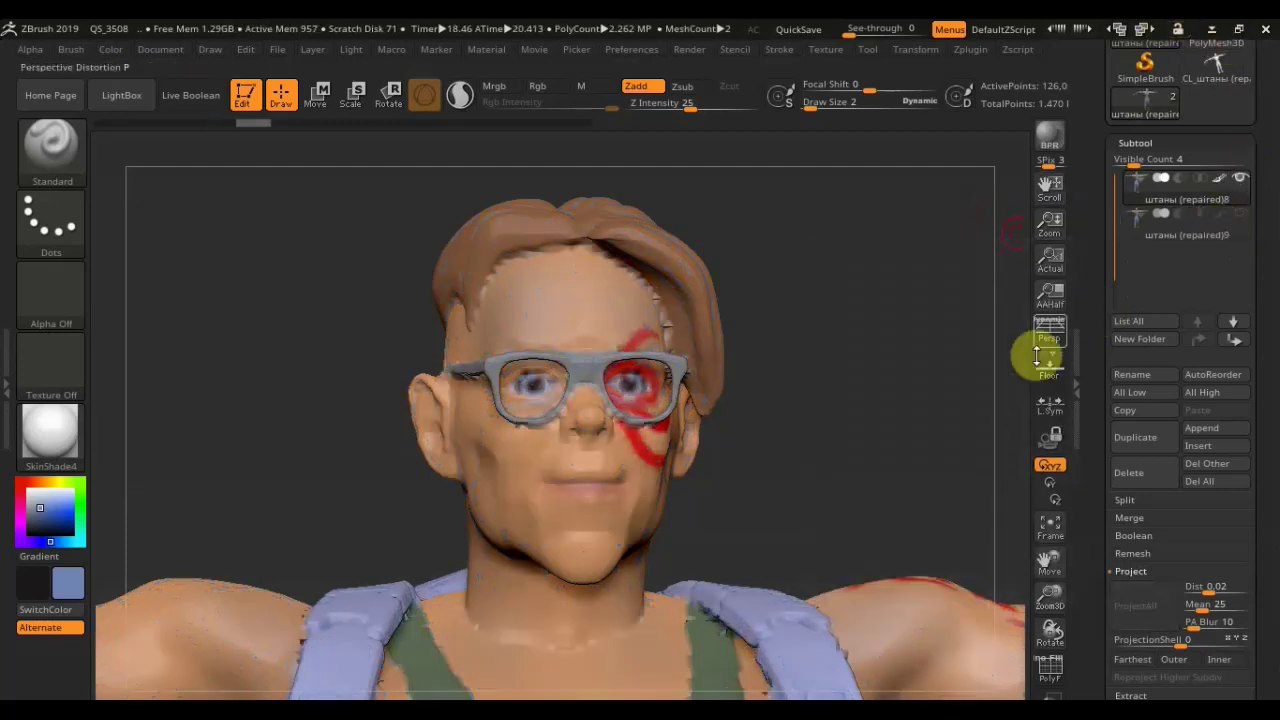
# Inspect the projected 128.467 KP mesh, toggling its wireframe on and off.
pyautogui.moveTo(903, 457)
pyautogui.mouseDown()
pyautogui.moveTo(878, 458)
pyautogui.moveTo(916, 458)
pyautogui.moveTo(883, 463)
pyautogui.mouseUp()
pyautogui.click(1053, 668)
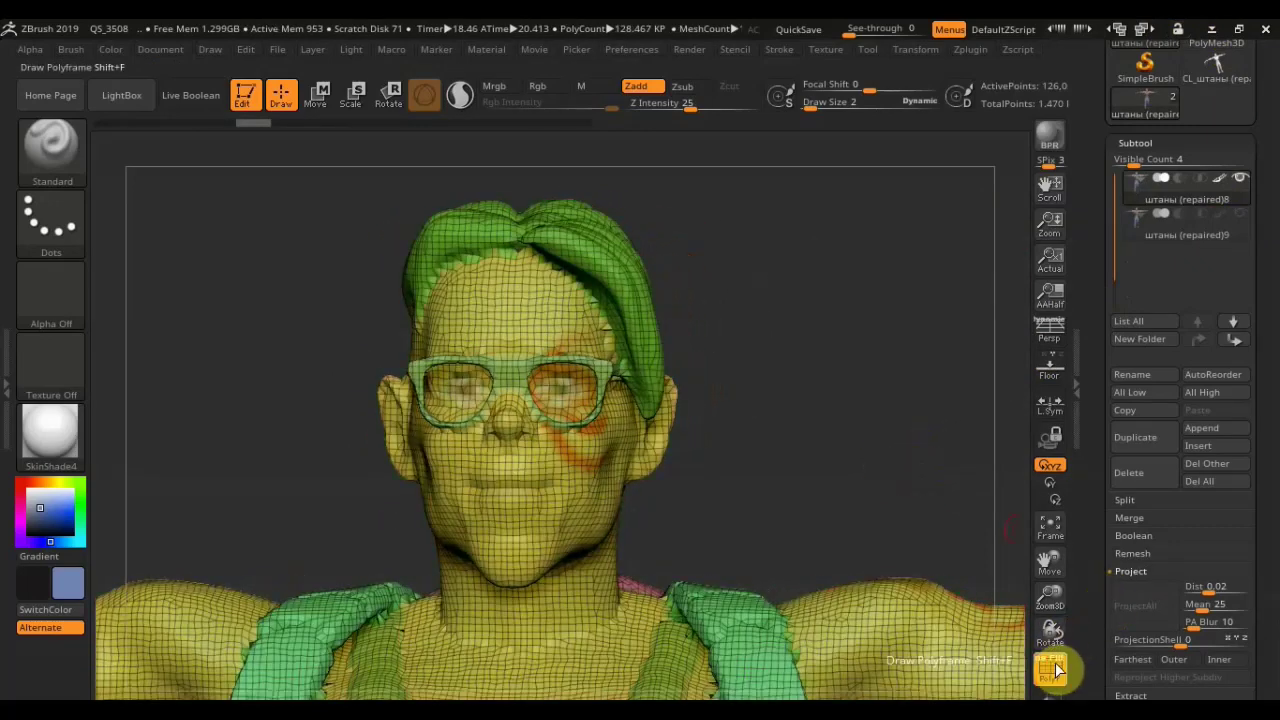
pyautogui.click(1053, 668)
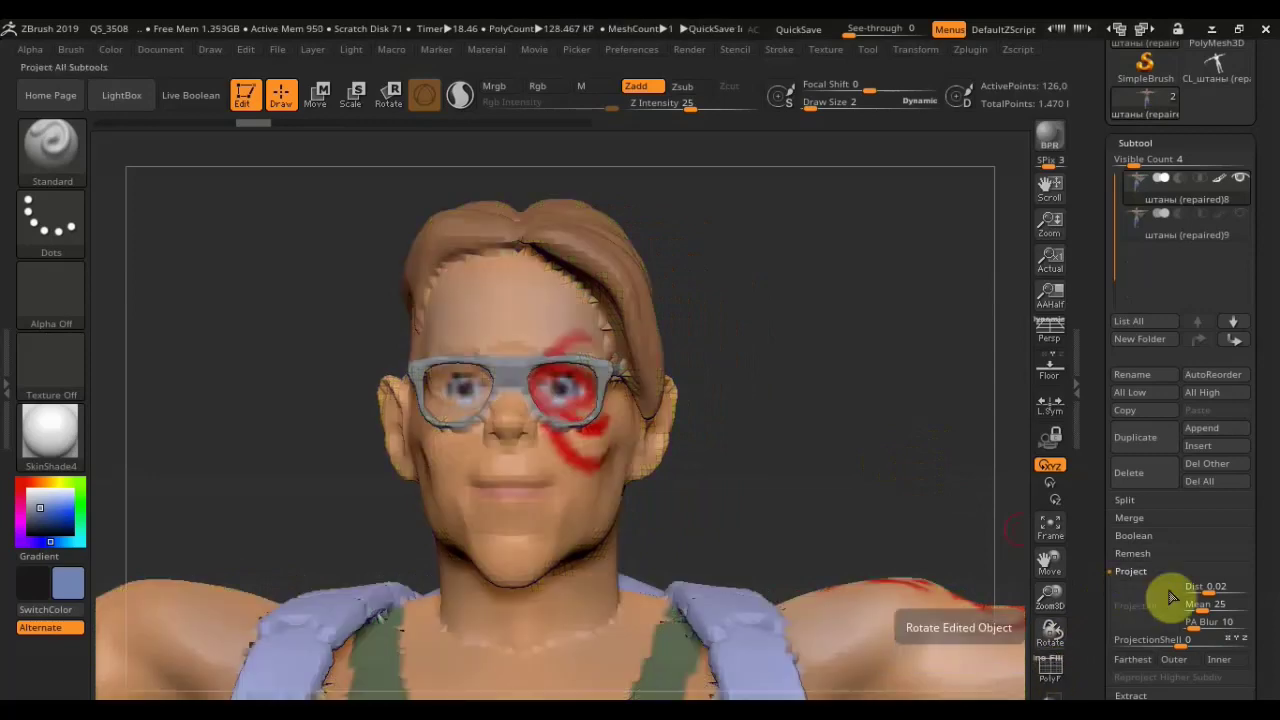
pyautogui.moveTo(1268, 565); pyautogui.dragTo(1278, 468)
pyautogui.click(1141, 497)
pyautogui.moveTo(1137, 491); pyautogui.dragTo(1194, 343)
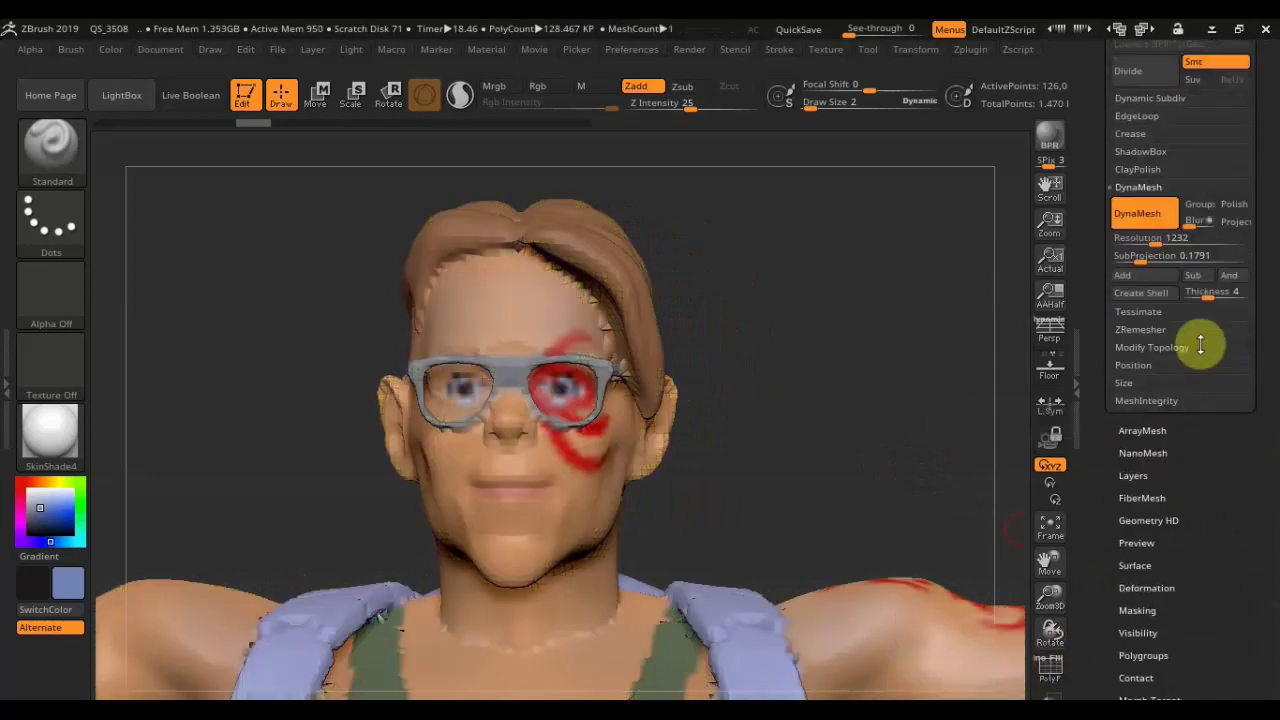
# Run ZRemesher with a lowered target polygon count and Half enabled, yielding 72.869 KP.
pyautogui.click(1145, 329)
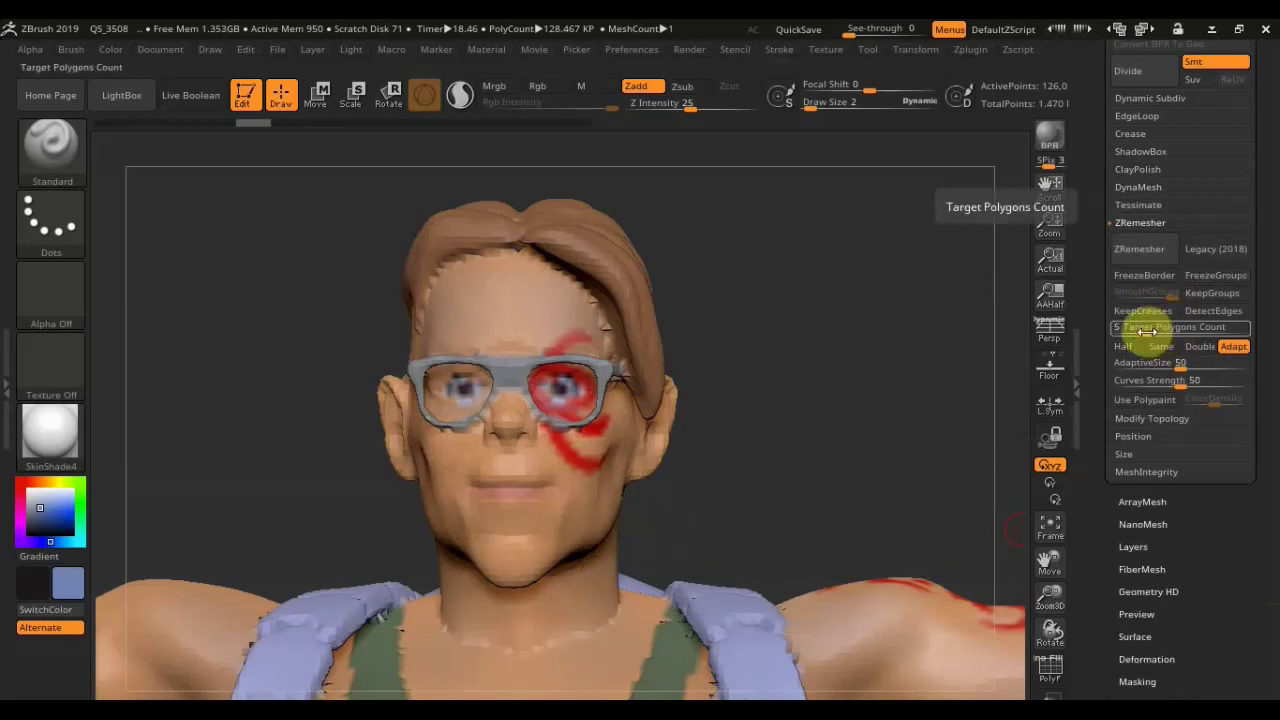
pyautogui.moveTo(1143, 331); pyautogui.dragTo(1235, 352)
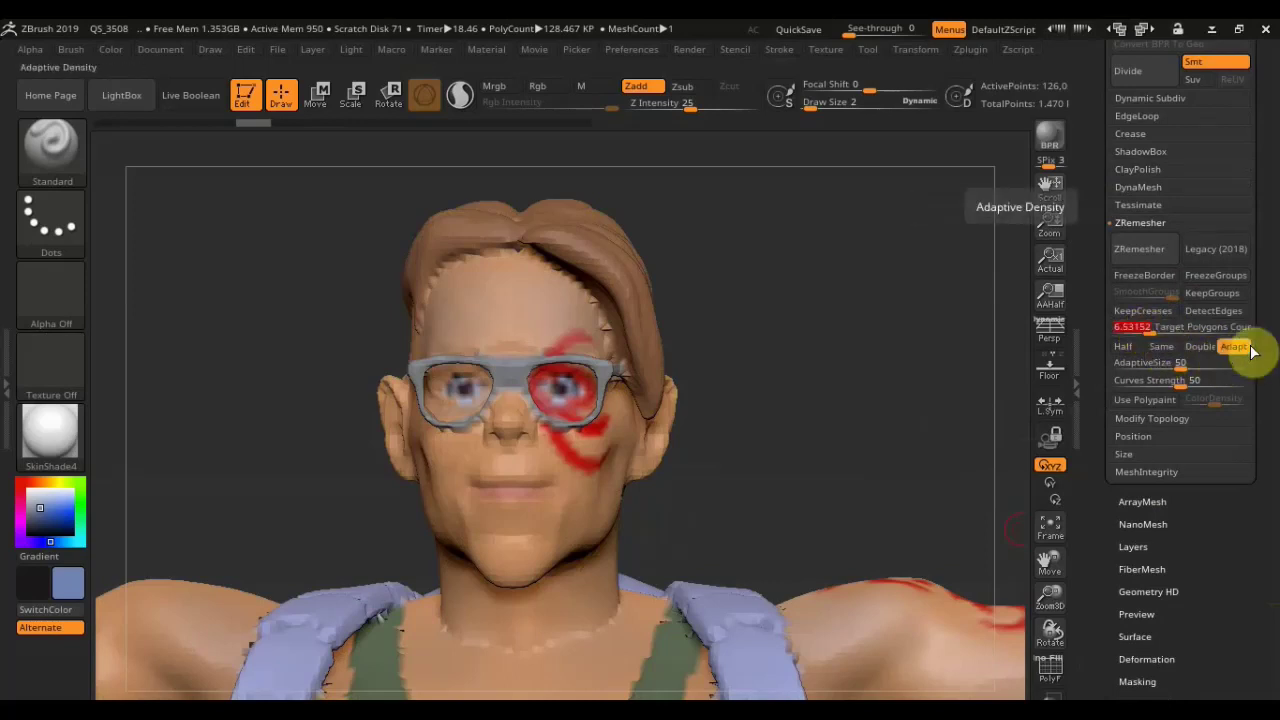
pyautogui.click(1123, 346)
pyautogui.click(1140, 249)
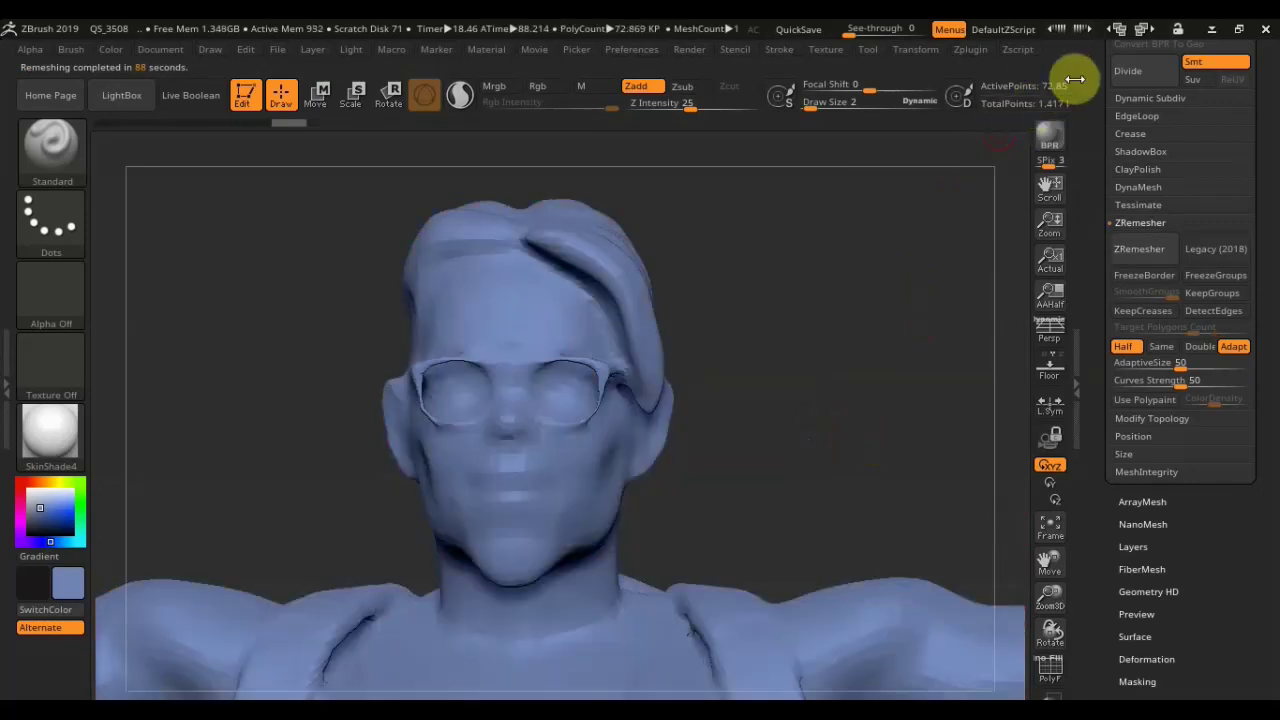
# Check the remeshed head's wireframe and make the original sculpt subtool visible again.
pyautogui.click(1050, 670)
pyautogui.moveTo(844, 392); pyautogui.dragTo(617, 391)
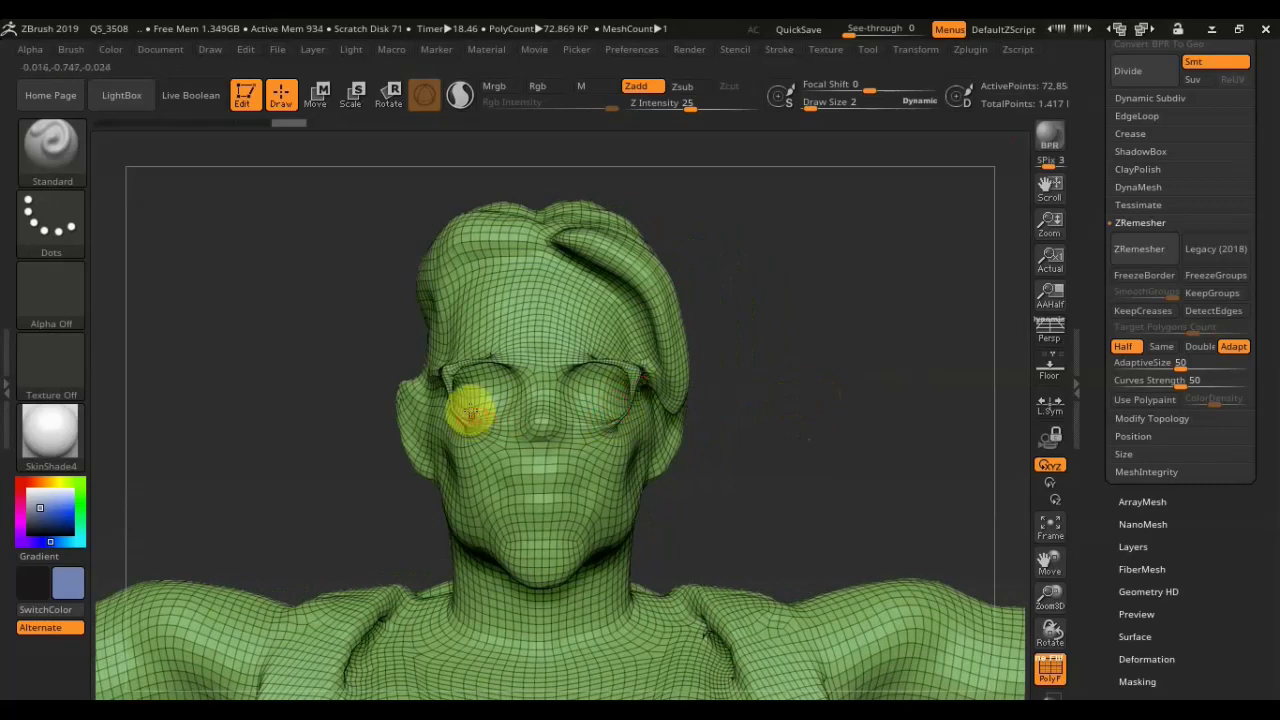
pyautogui.scroll(2, 1257, 200)
pyautogui.scroll(3, 1220, 218)
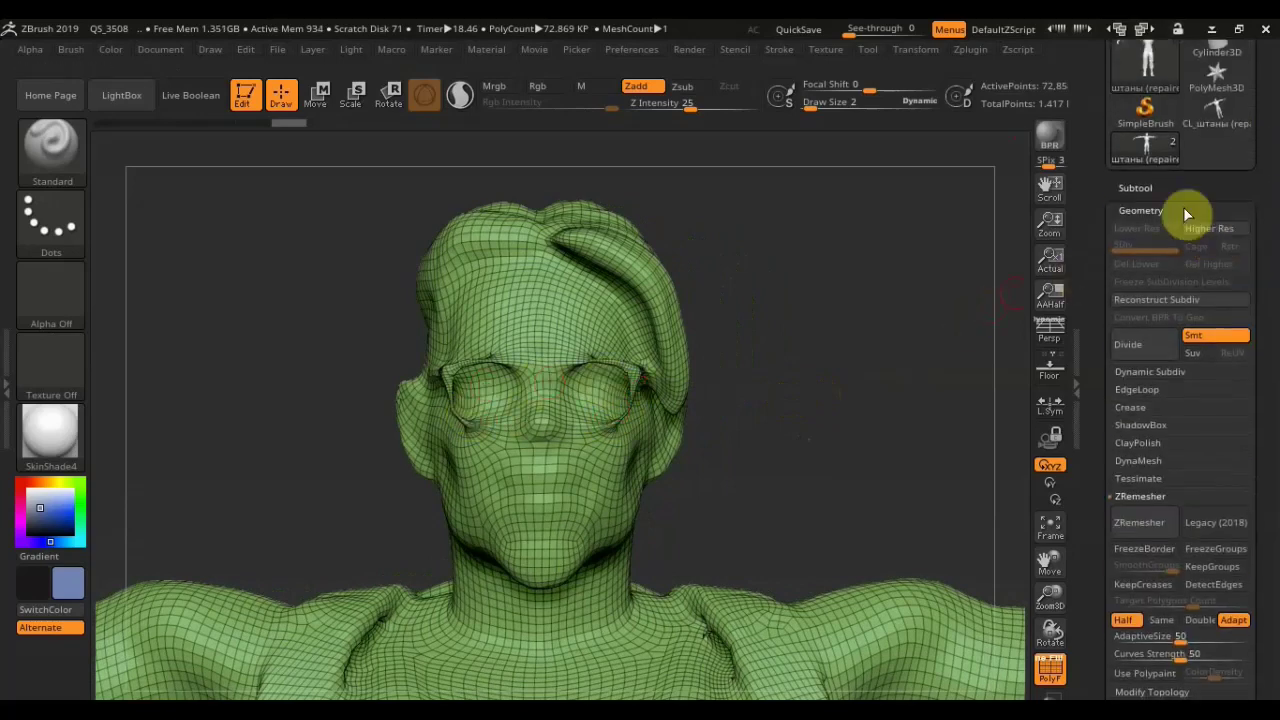
pyautogui.click(1146, 190)
pyautogui.click(1230, 266)
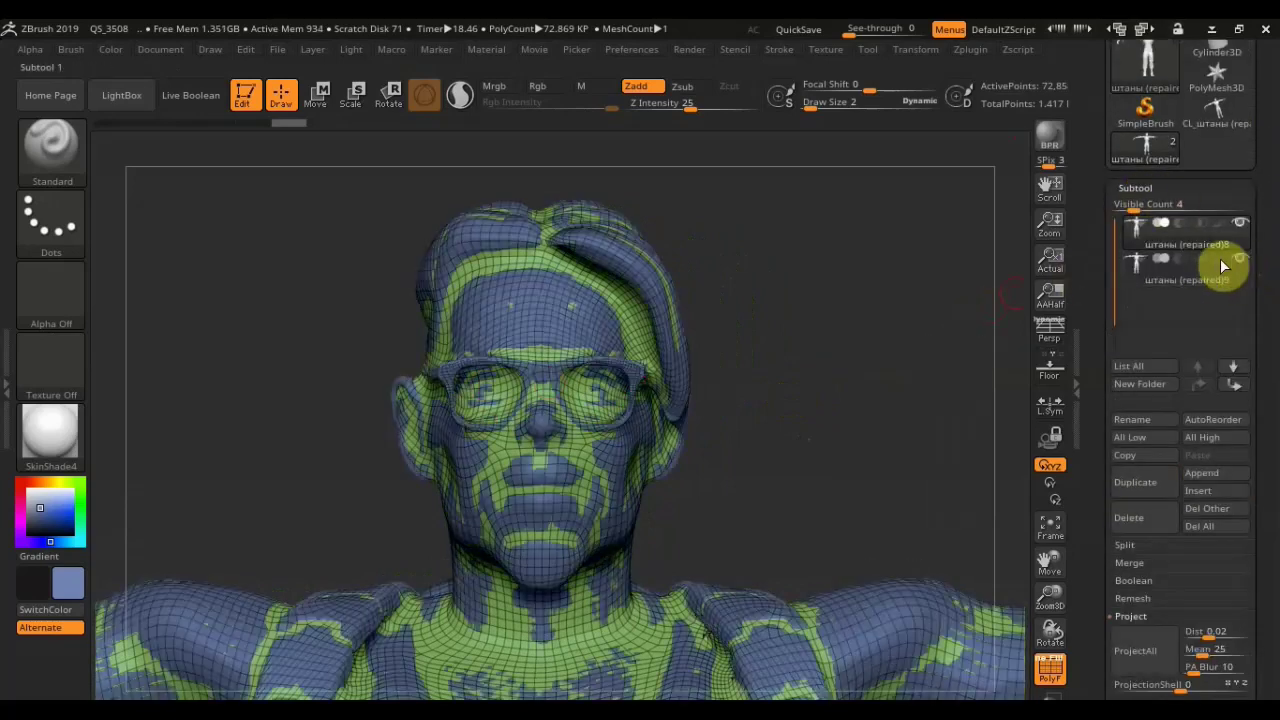
# Run ProjectAll and confirm projecting PolyPaint onto the active remeshed subtool.
pyautogui.scroll(-3, 1266, 440)
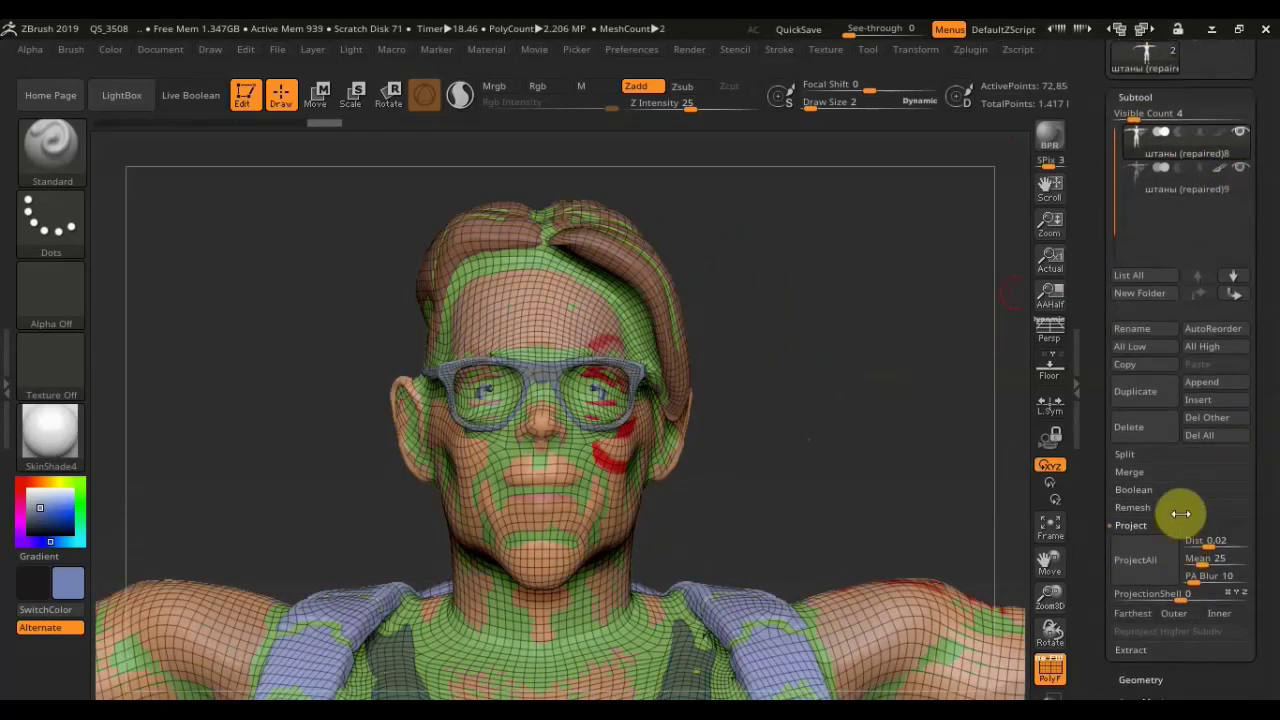
pyautogui.click(1137, 565)
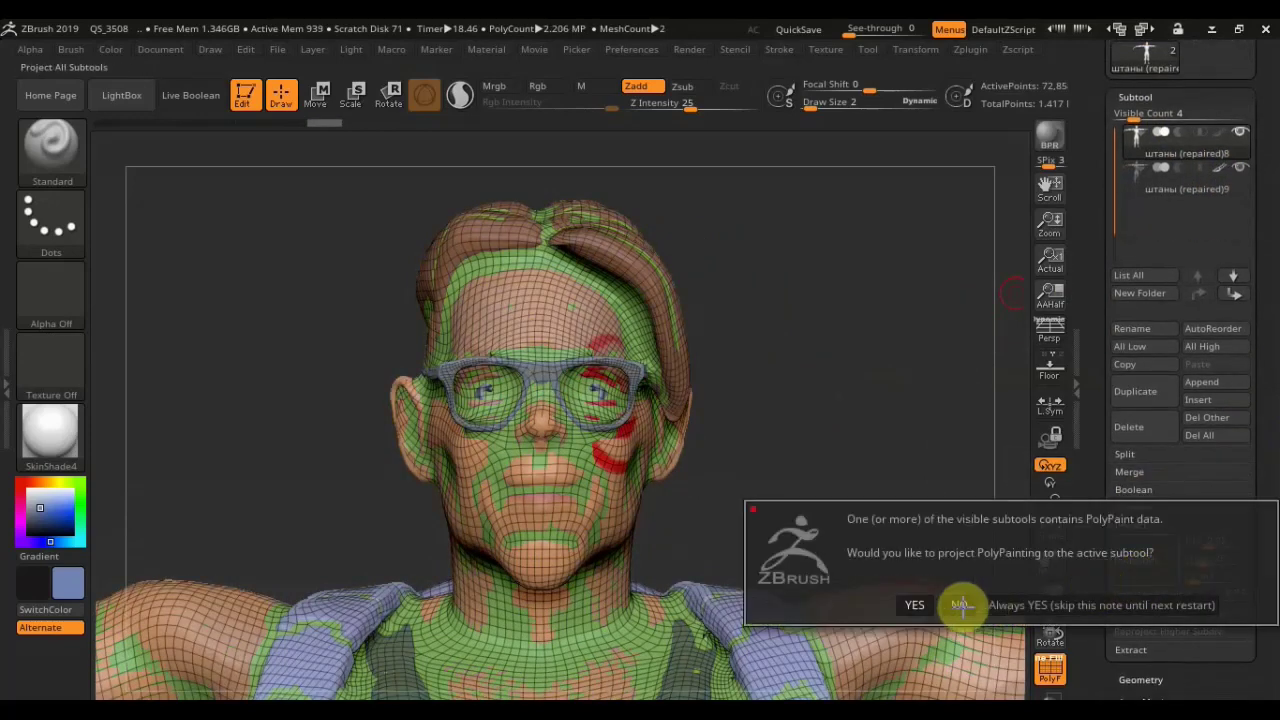
pyautogui.click(914, 604)
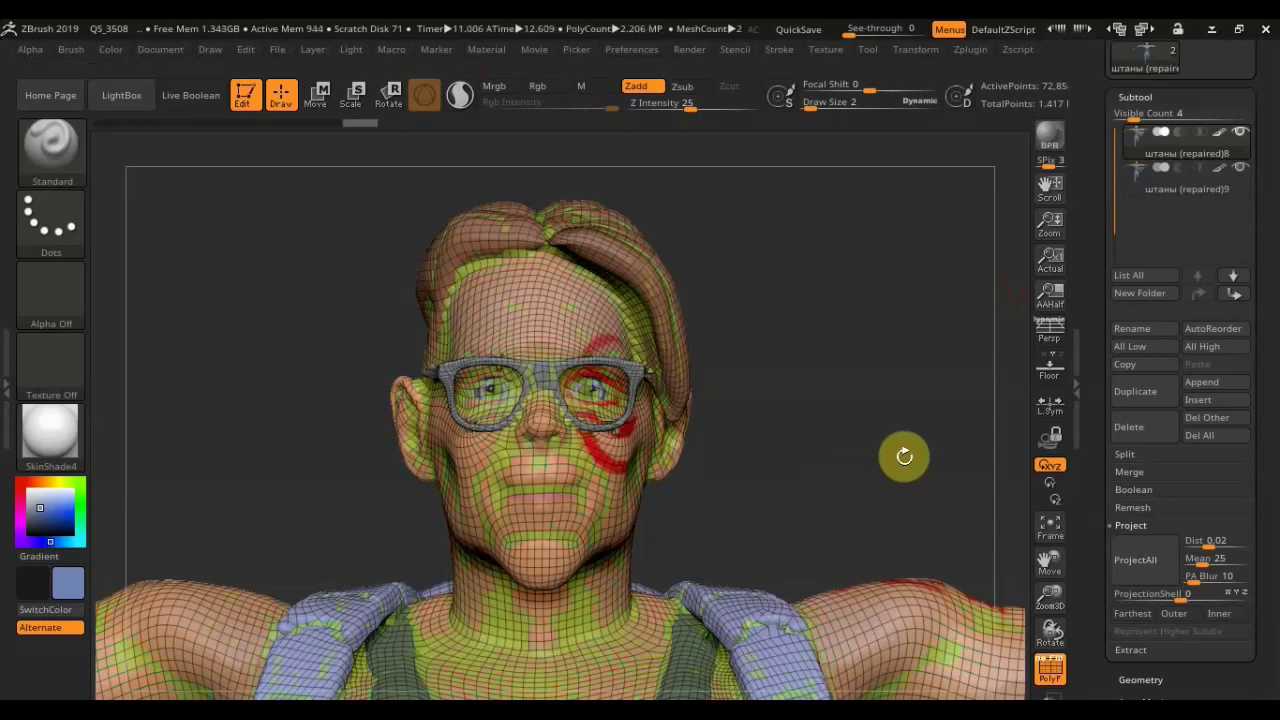
# Turn off the wireframe overlay and hide the second subtool.
pyautogui.click(1050, 673)
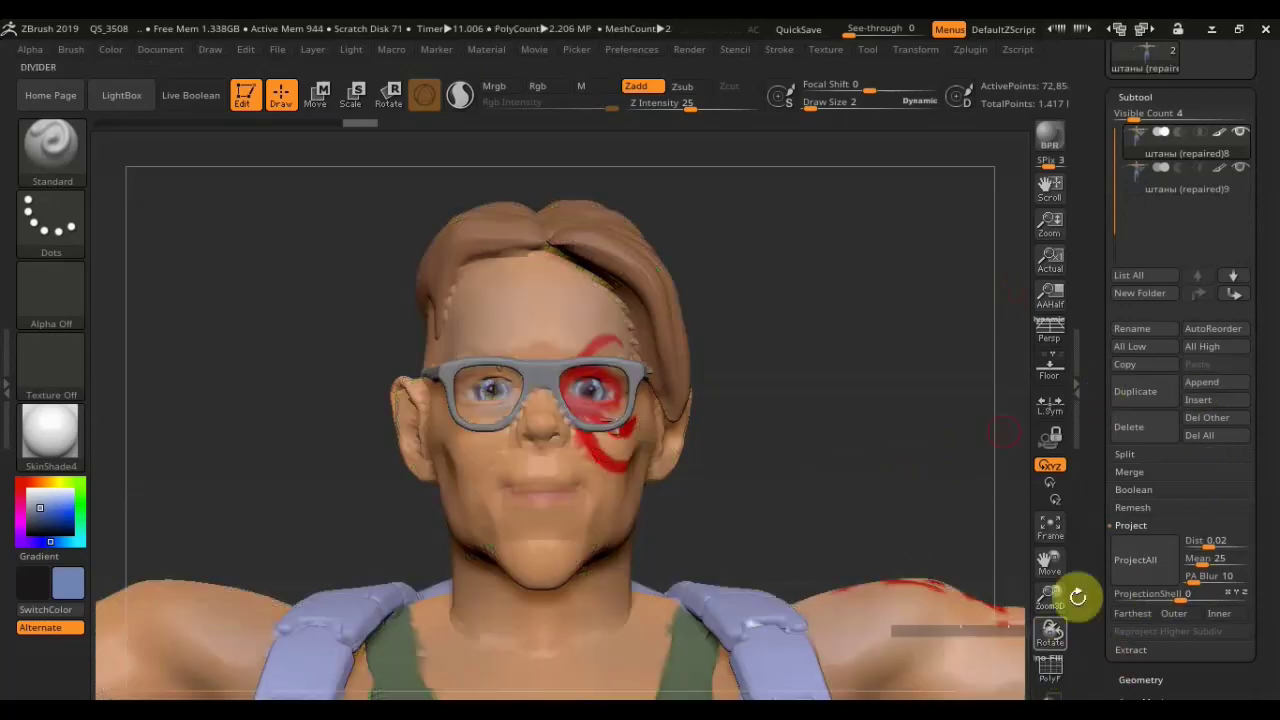
pyautogui.click(1240, 167)
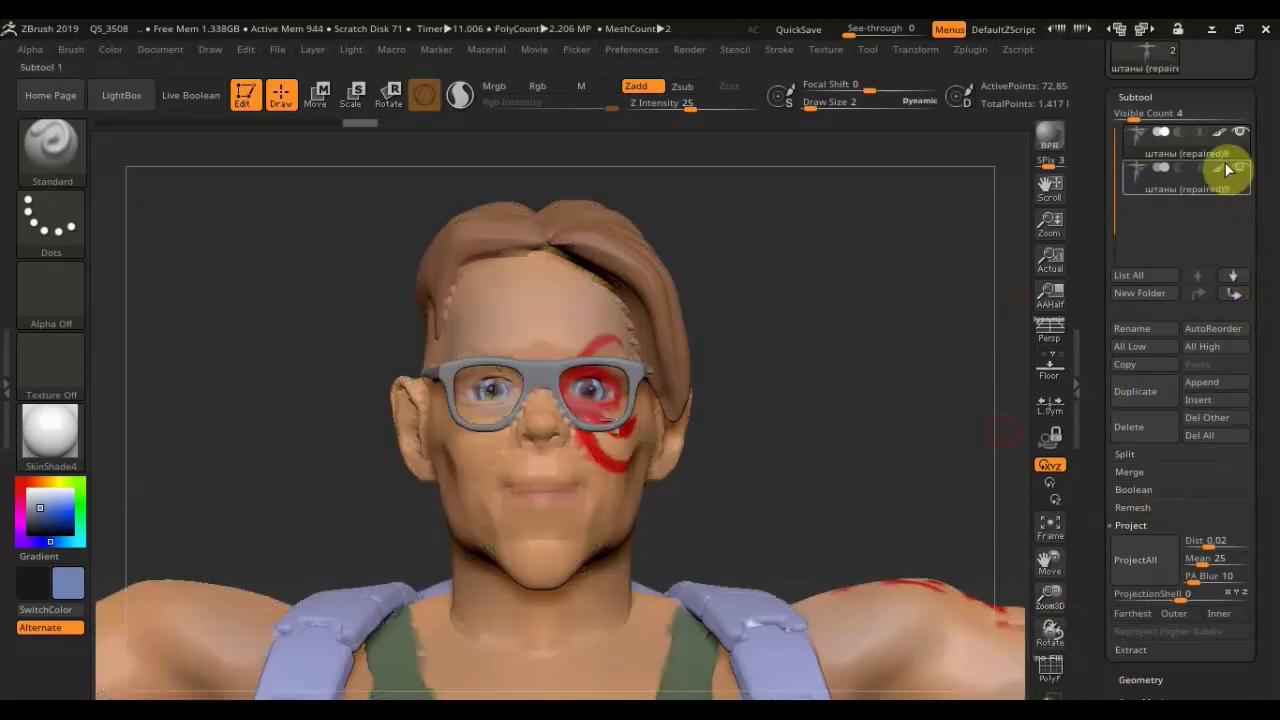
pyautogui.moveTo(843, 371)
pyautogui.mouseDown()
pyautogui.moveTo(866, 374)
pyautogui.moveTo(817, 370)
pyautogui.moveTo(849, 366)
pyautogui.moveTo(870, 390)
pyautogui.mouseUp()
# Inspect the projected polypaint from side, three-quarter and front views, framing the whole character.
pyautogui.click(1051, 672)
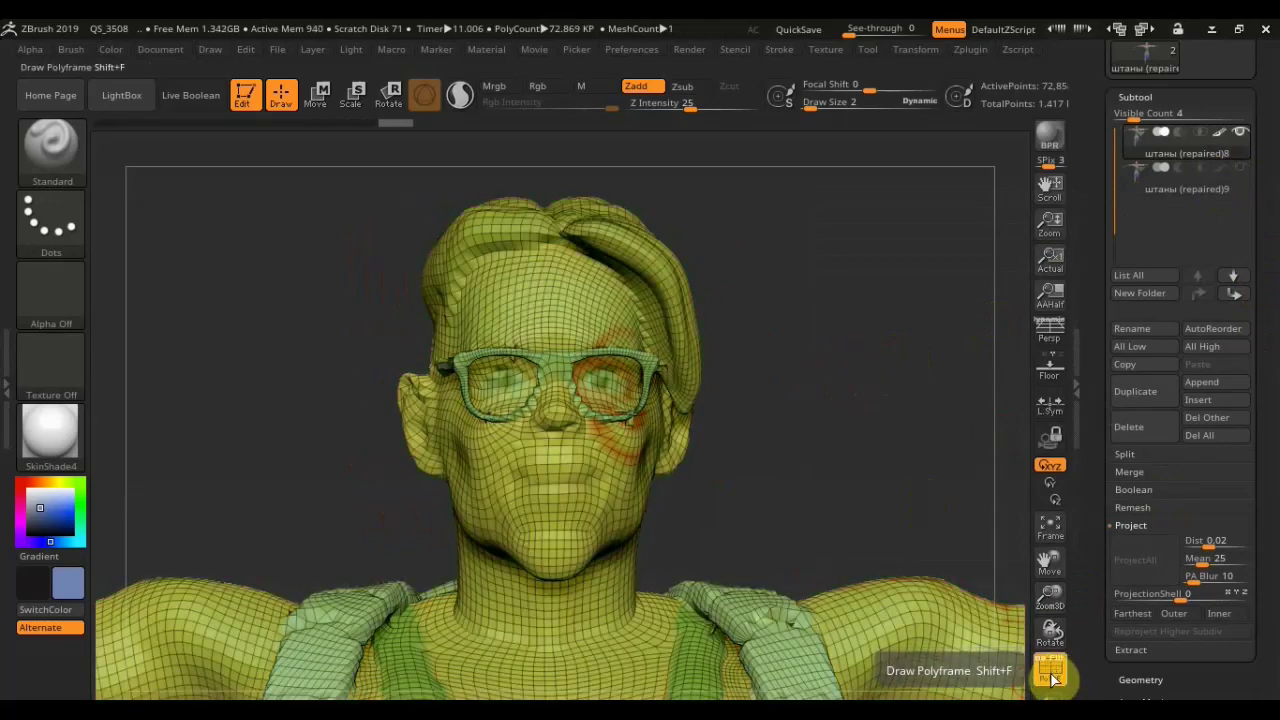
pyautogui.click(1051, 680)
pyautogui.moveTo(966, 606)
pyautogui.mouseDown()
pyautogui.moveTo(794, 457)
pyautogui.moveTo(860, 463)
pyautogui.mouseUp()
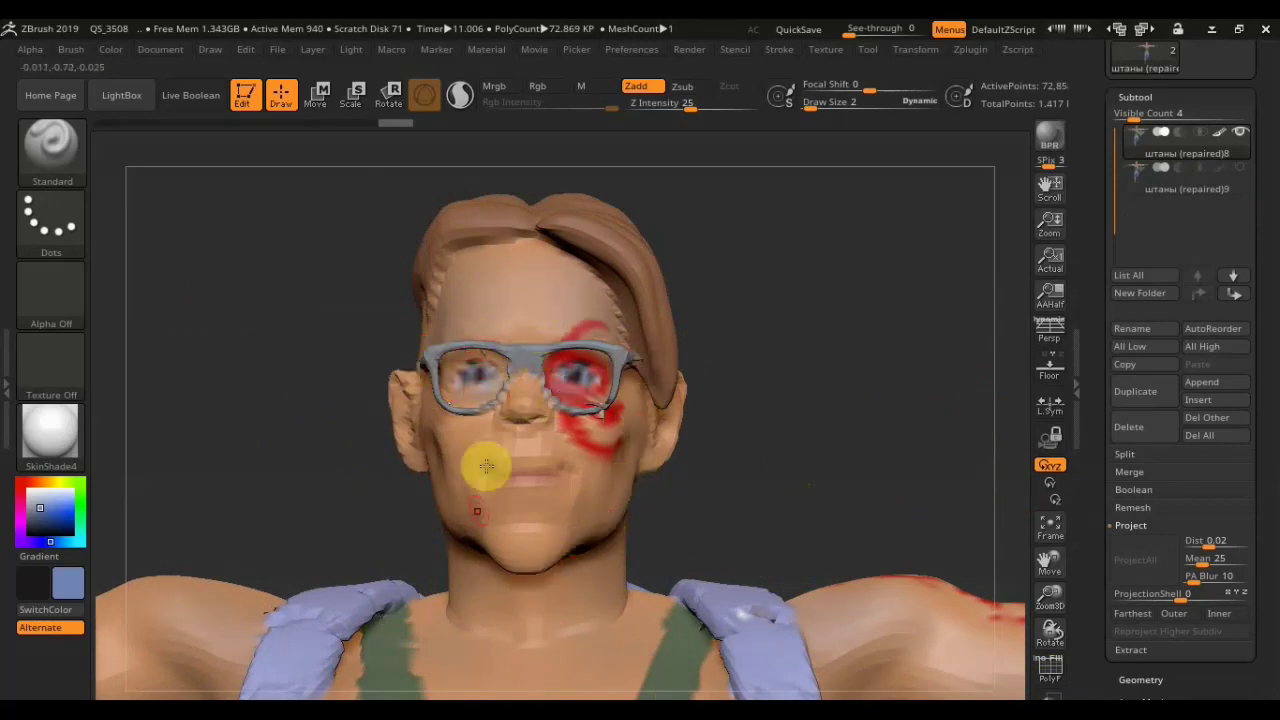
pyautogui.moveTo(754, 366)
pyautogui.mouseDown()
pyautogui.moveTo(834, 374)
pyautogui.moveTo(786, 371)
pyautogui.mouseUp()
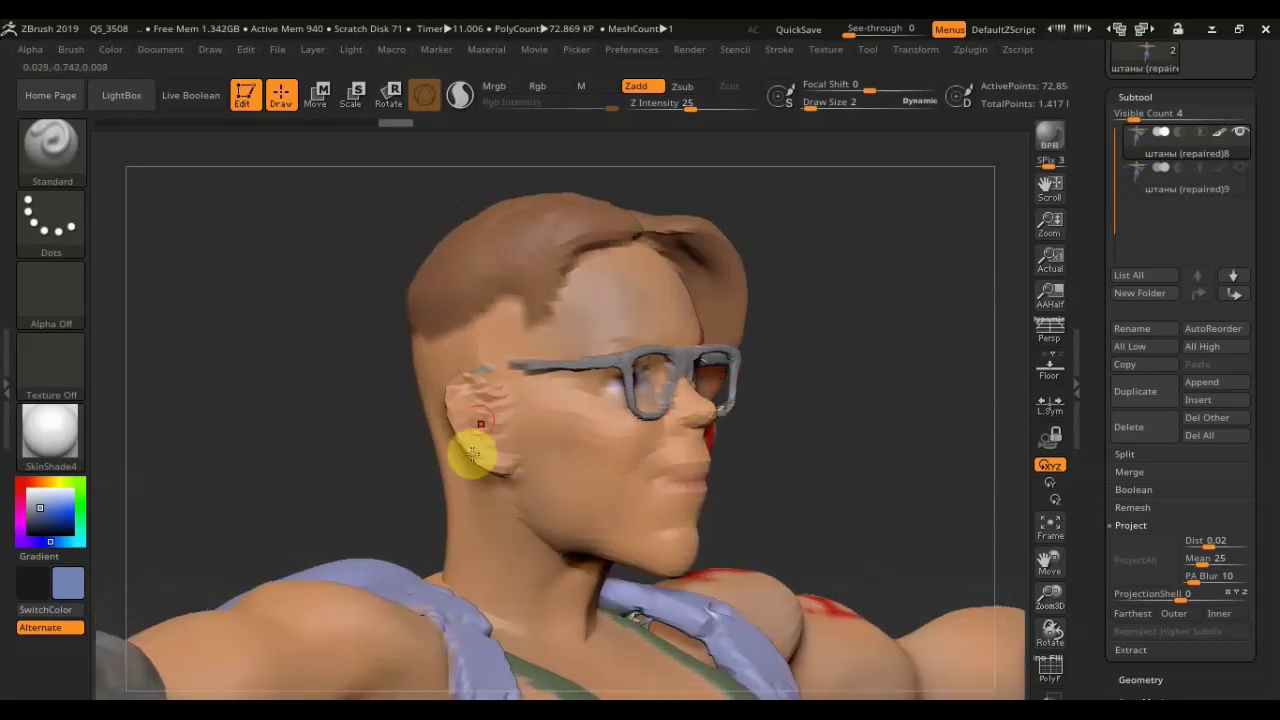
pyautogui.moveTo(817, 451)
pyautogui.mouseDown()
pyautogui.moveTo(883, 523)
pyautogui.moveTo(866, 474)
pyautogui.moveTo(931, 491)
pyautogui.mouseUp()
pyautogui.click(1050, 527)
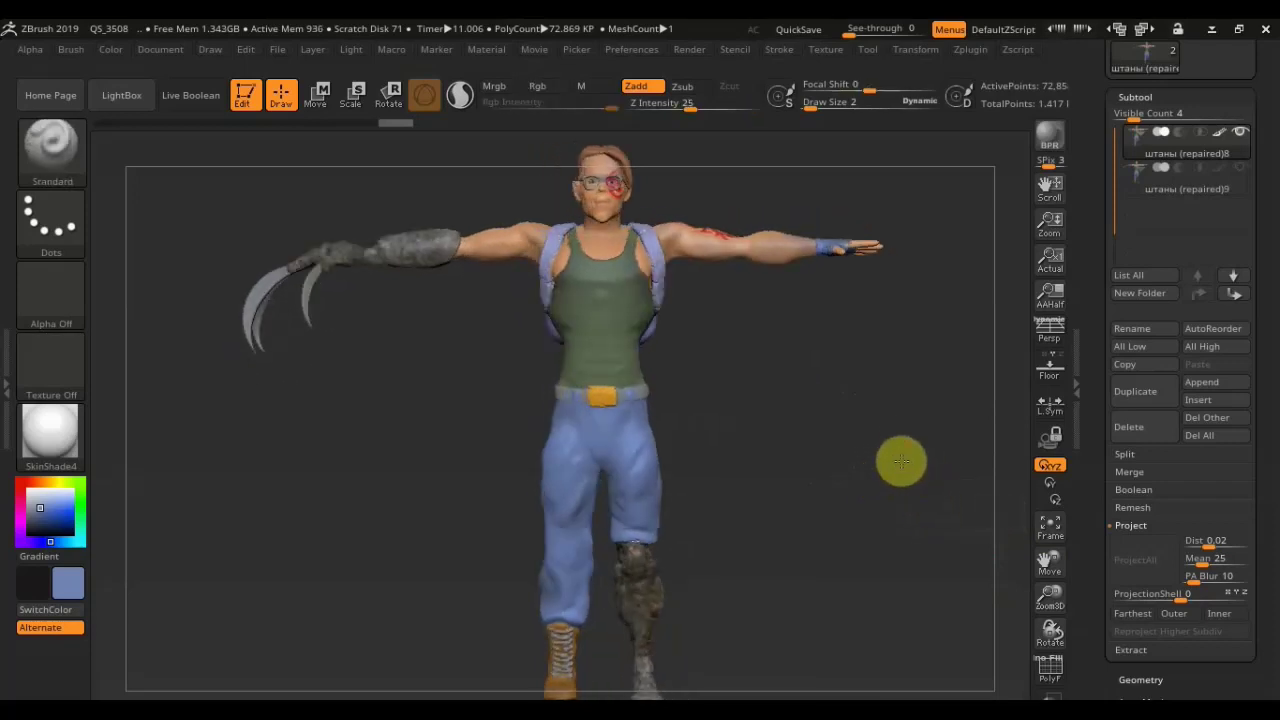
pyautogui.moveTo(906, 437); pyautogui.dragTo(885, 490)
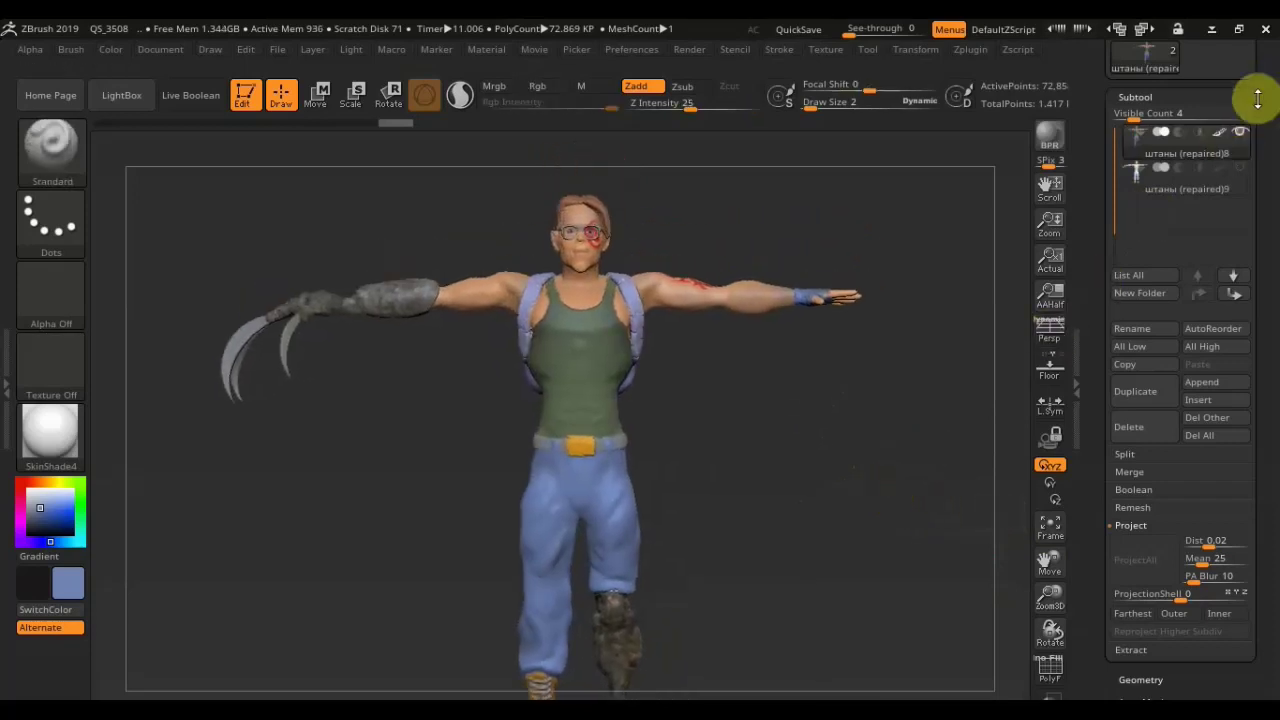
pyautogui.scroll(5, 1265, 180)
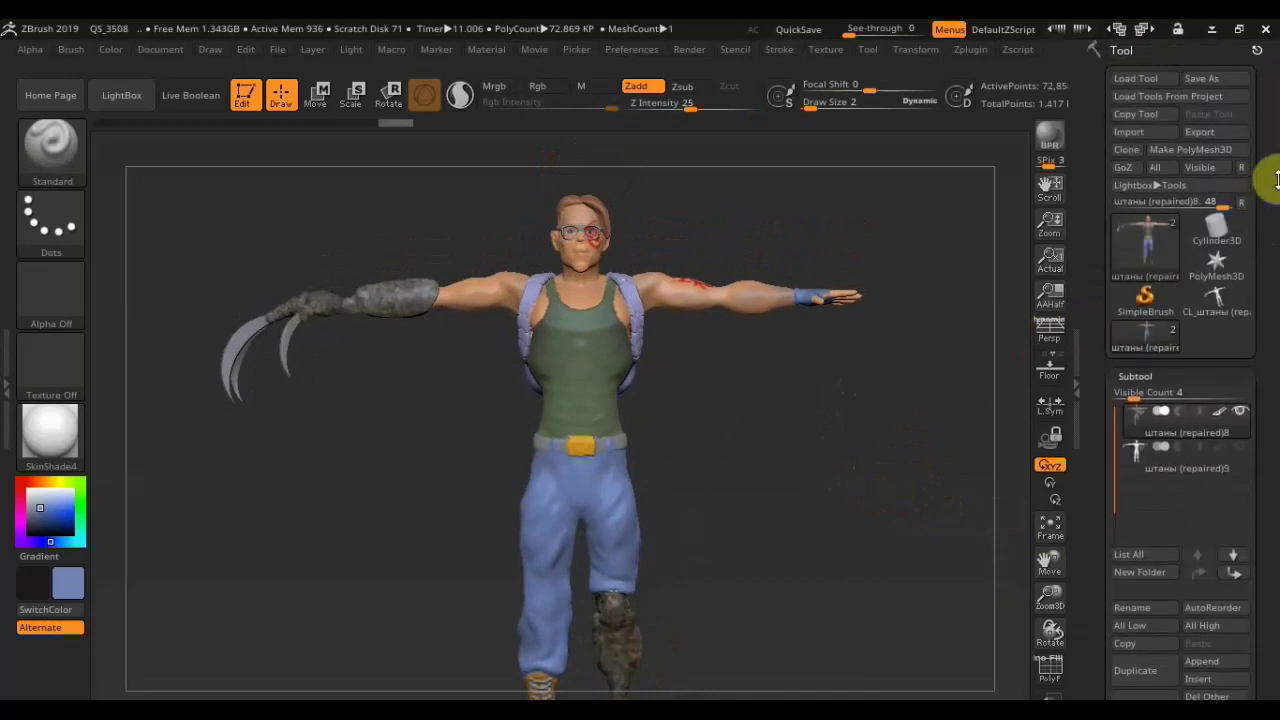
# Export the polypainted character to the Desktop as the OBJ file 'перс 2'.
pyautogui.click(1210, 134)
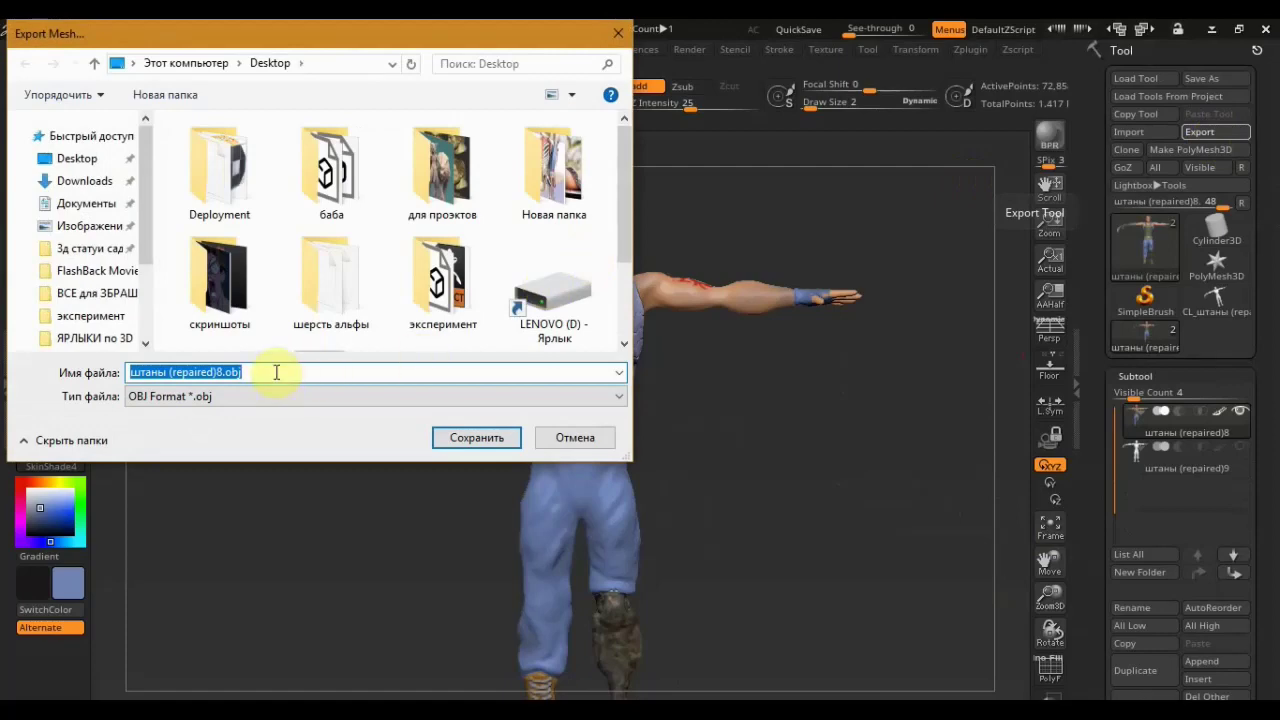
pyautogui.write('пер')
pyautogui.write('2')
pyautogui.press('Return')
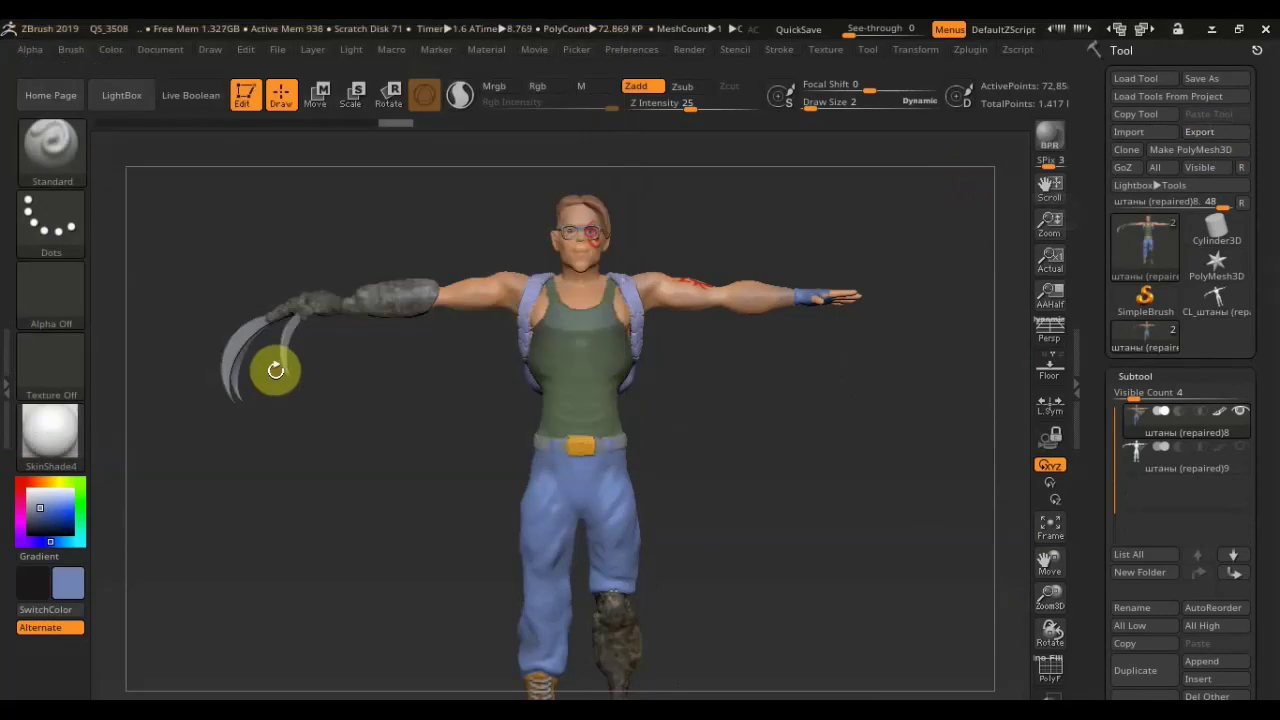
# Step through Undo History, then redo back to the 2.133 MP polypainted high-res state.
pyautogui.click(168, 124)
pyautogui.click(193, 123)
pyautogui.click(215, 119)
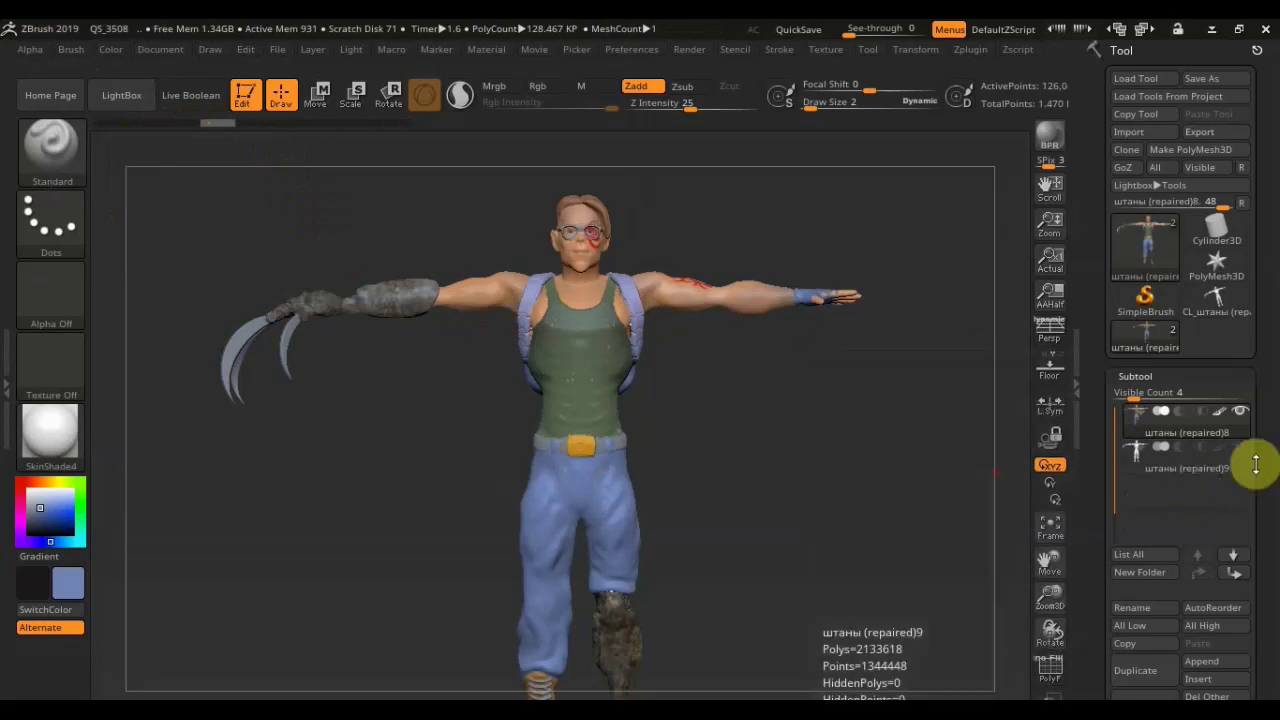
pyautogui.click(120, 121)
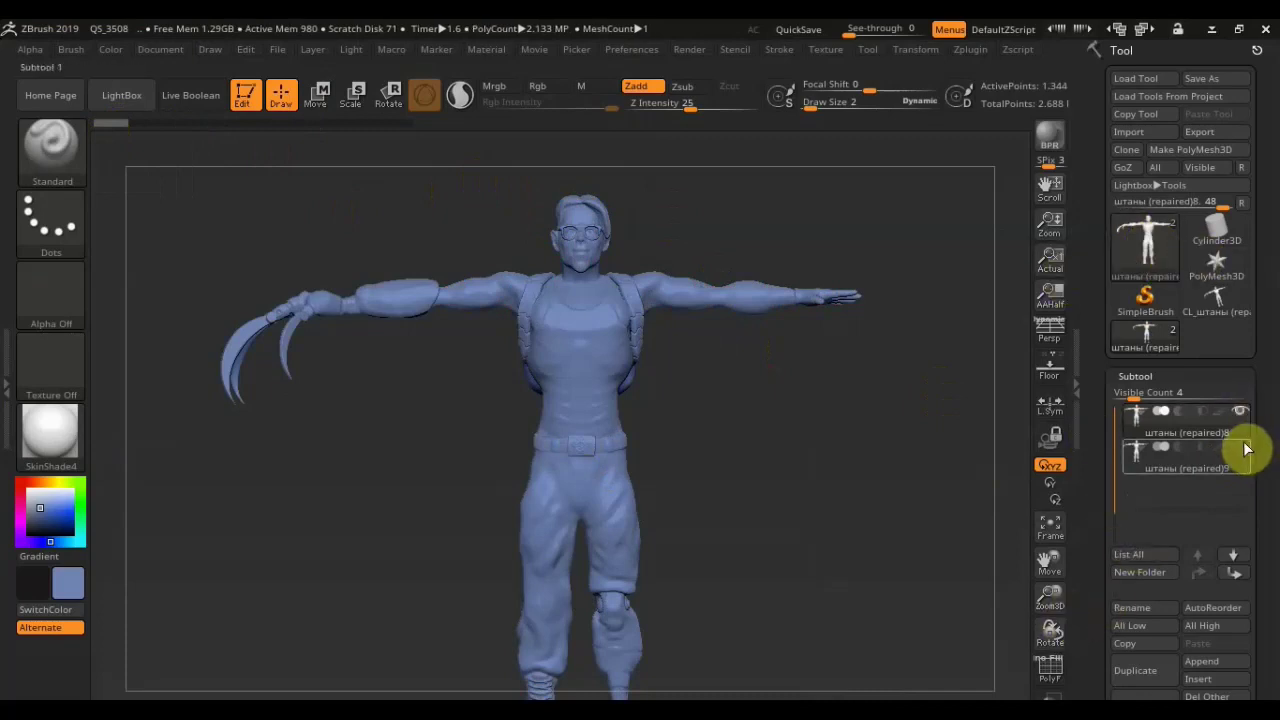
pyautogui.hotkey('ctrl', 'shift', 'z')
pyautogui.scroll(-3, 1255, 450)
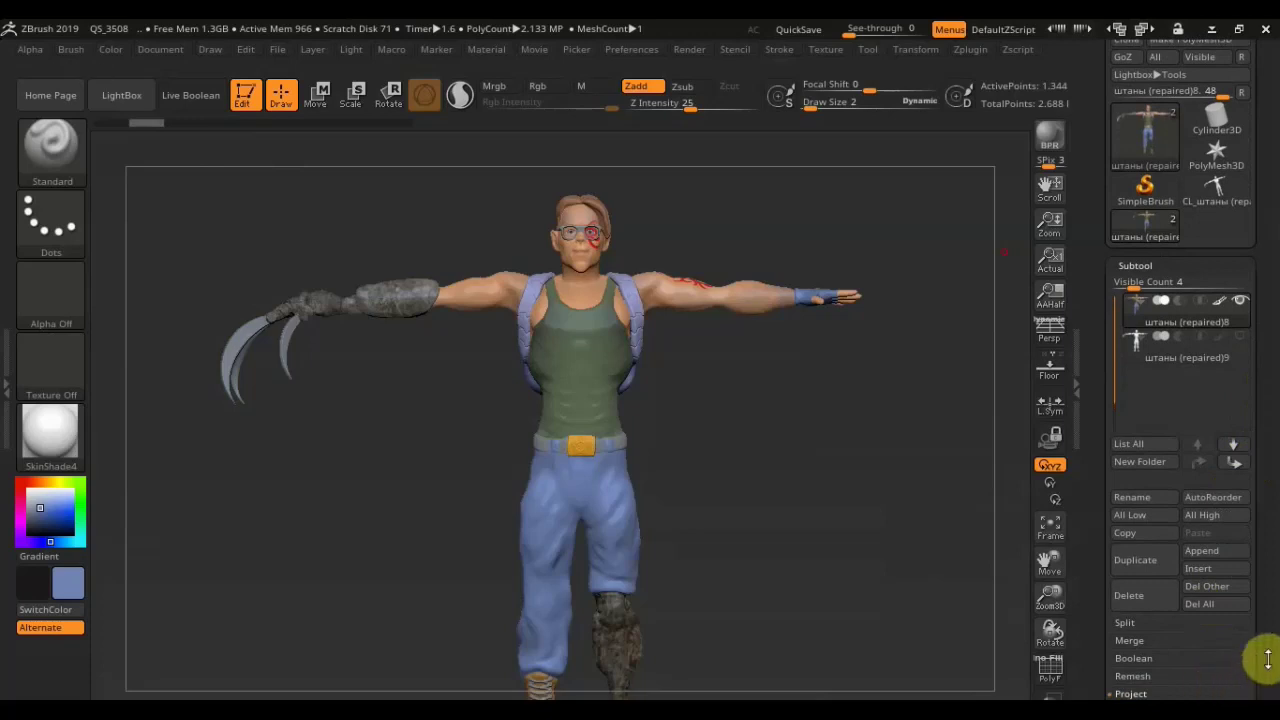
pyautogui.scroll(-5, 1257, 606)
pyautogui.scroll(-2, 1268, 545)
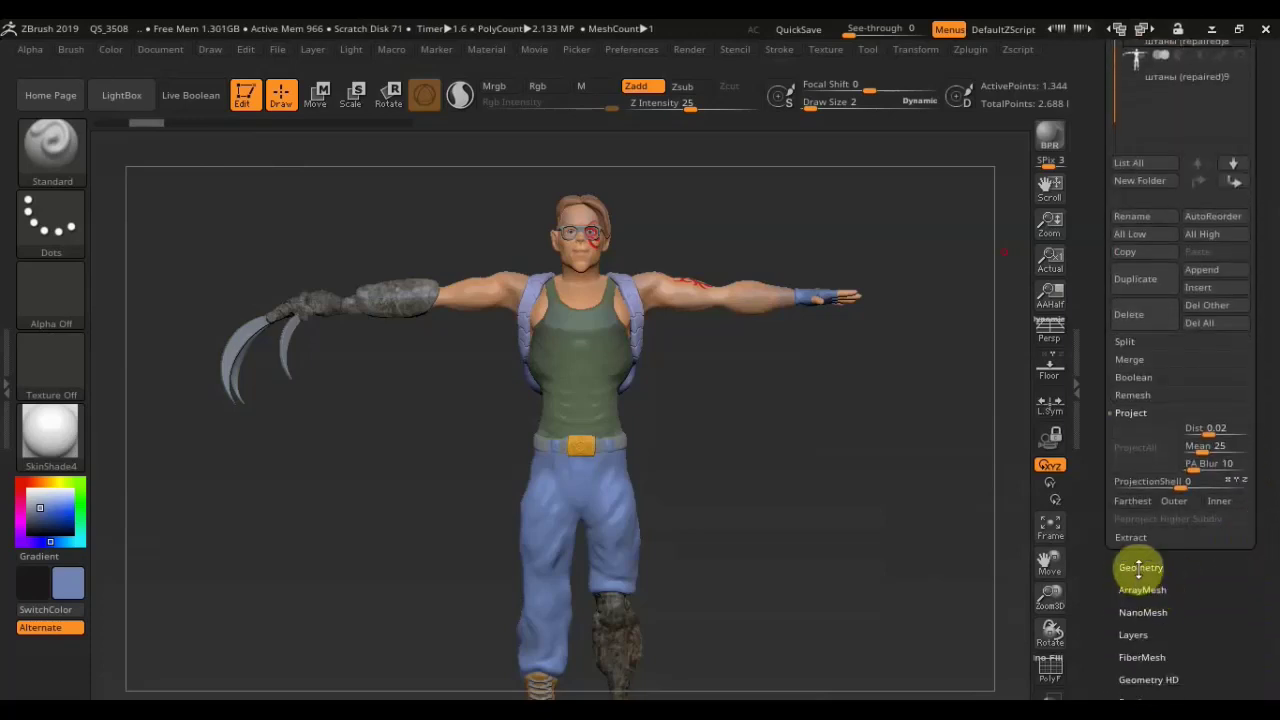
# DynaMesh the character with Project on at resolution 1960, giving 326.241 KP.
pyautogui.click(1138, 563)
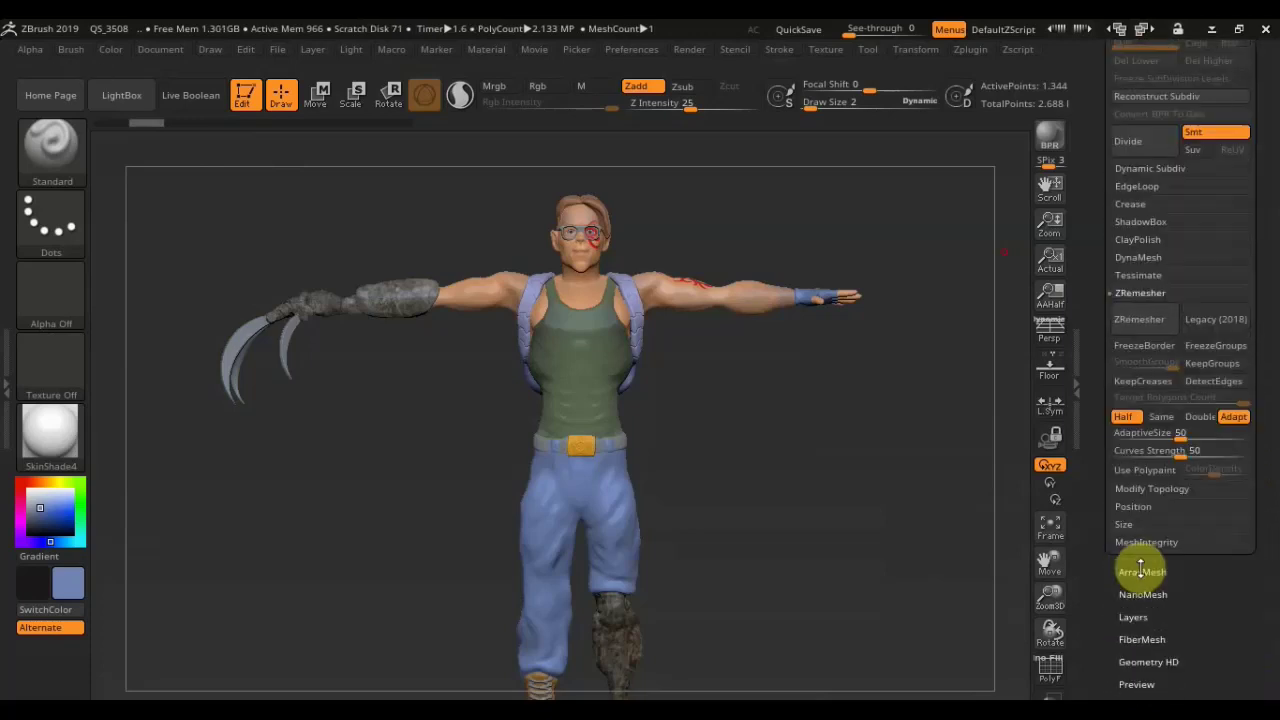
pyautogui.click(1137, 258)
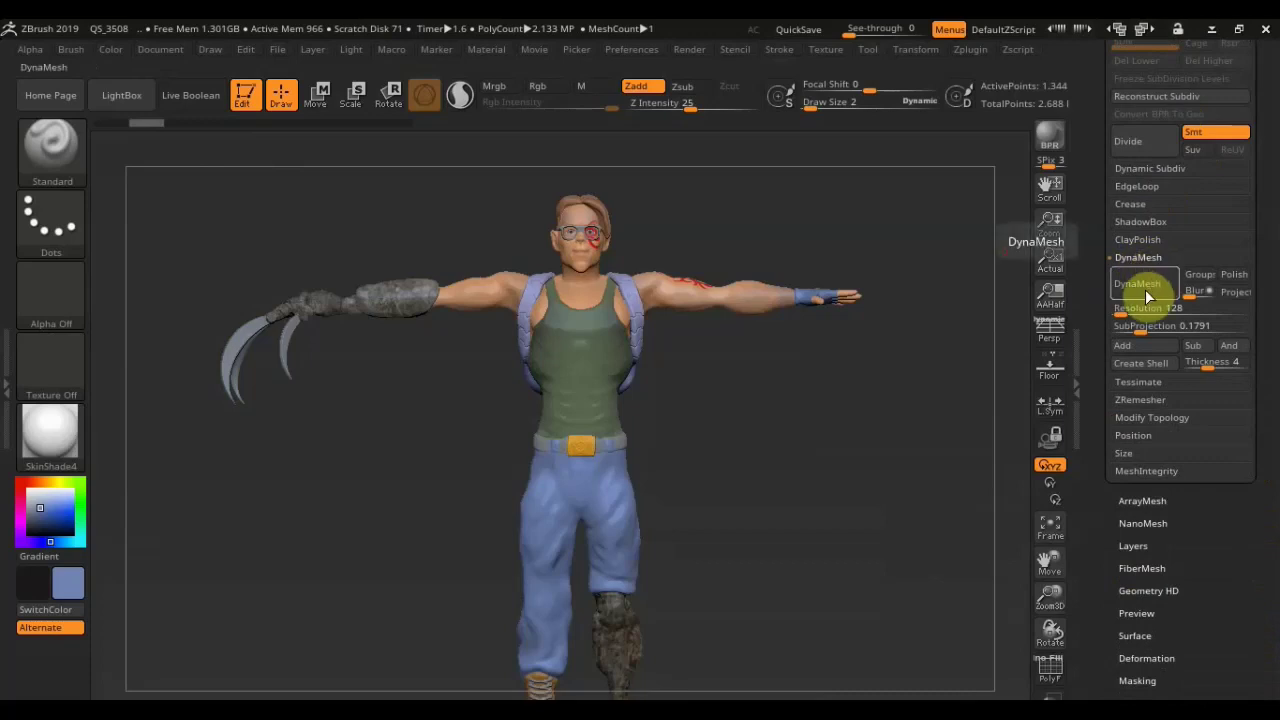
pyautogui.click(1233, 293)
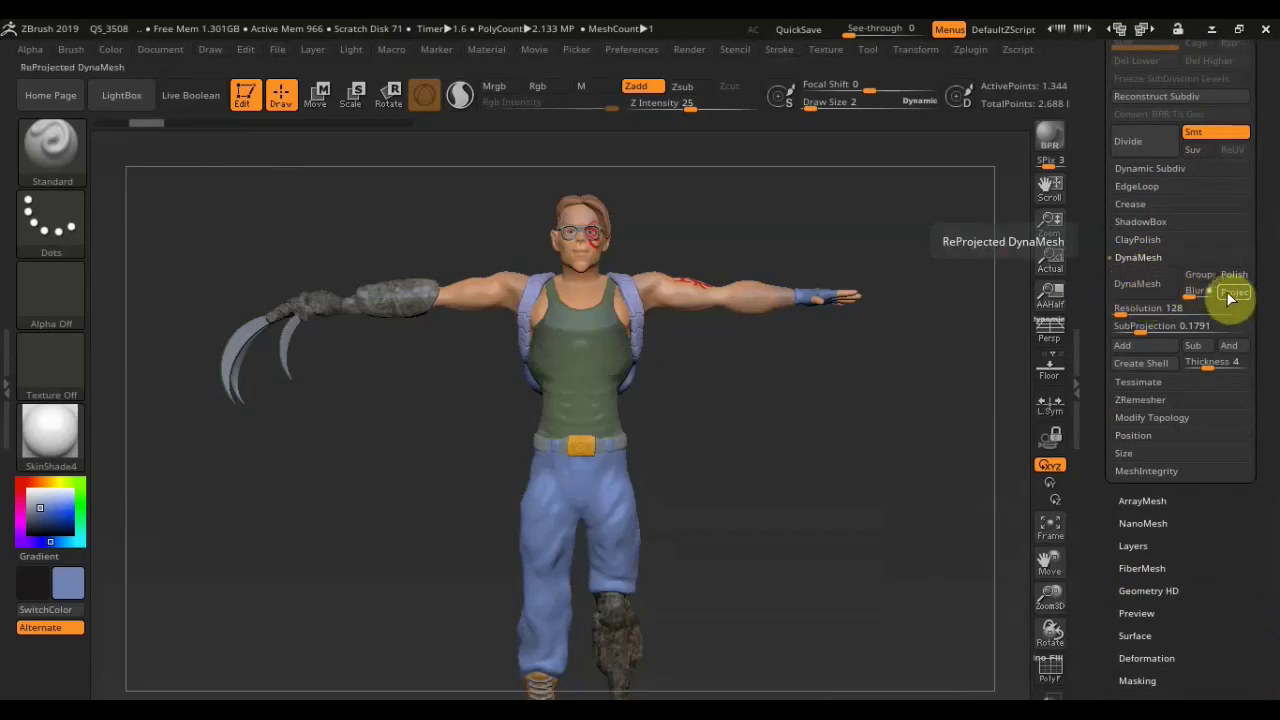
pyautogui.moveTo(1130, 310); pyautogui.dragTo(1190, 325)
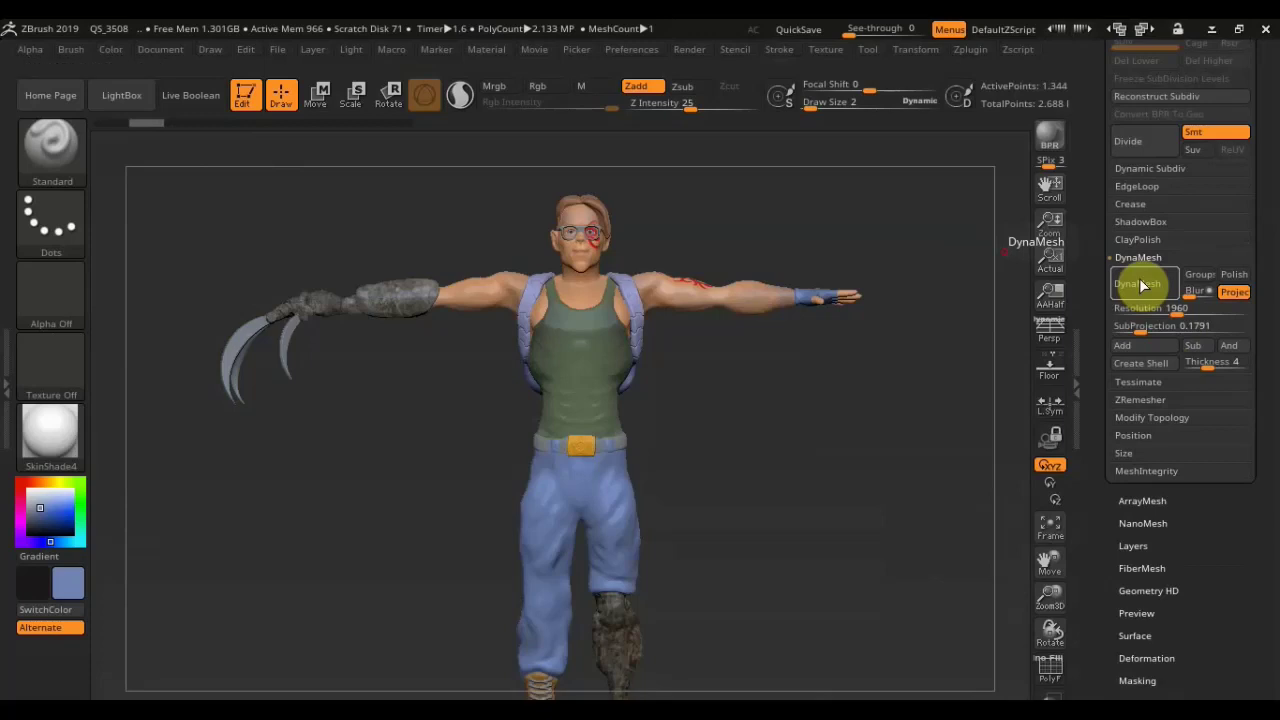
pyautogui.click(1142, 286)
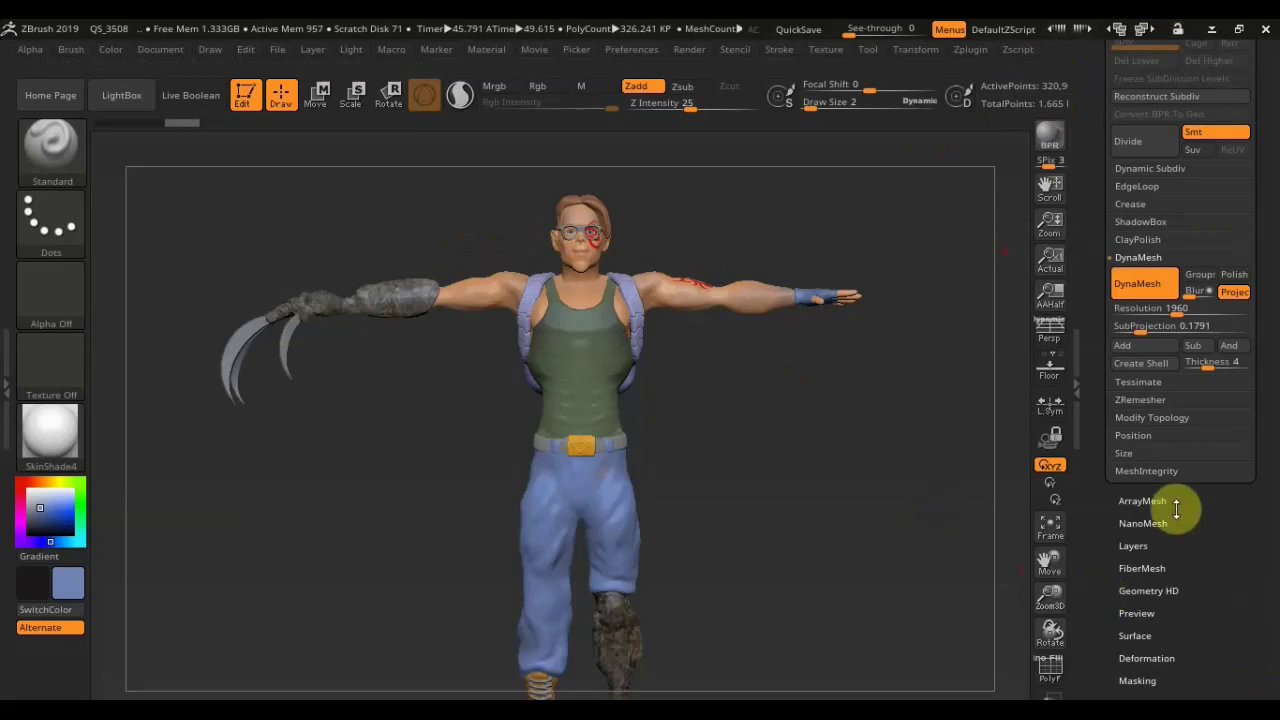
pyautogui.click(1136, 399)
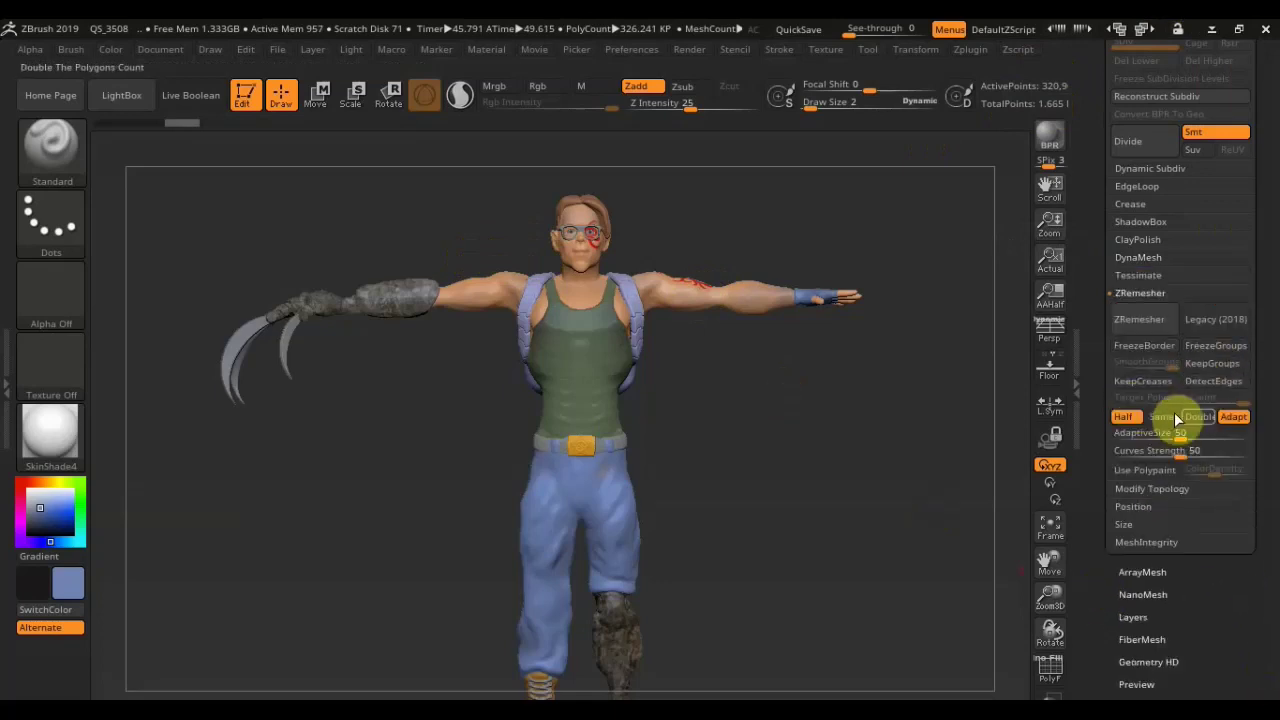
# ZRemesh with target Same, AdaptiveSize 32 and Curves Strength 31, yielding 139.237 KP.
pyautogui.click(1158, 417)
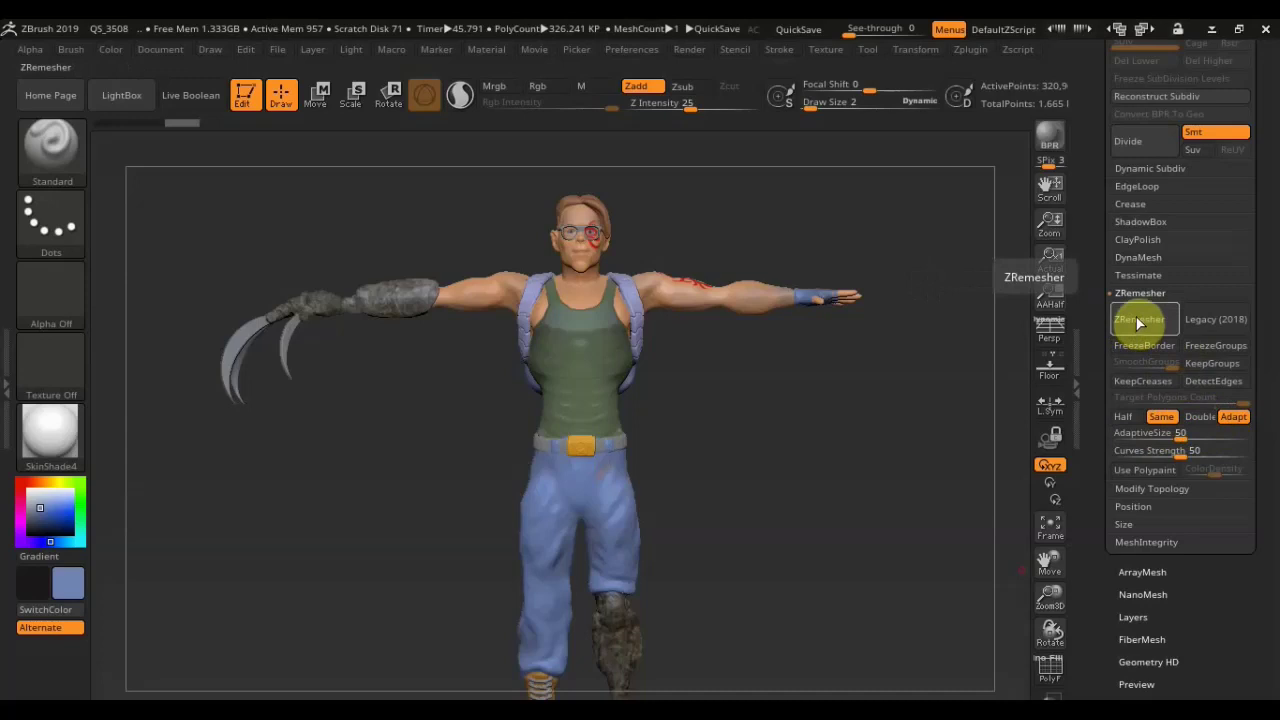
pyautogui.click(1182, 437)
pyautogui.moveTo(1182, 437); pyautogui.dragTo(1160, 432)
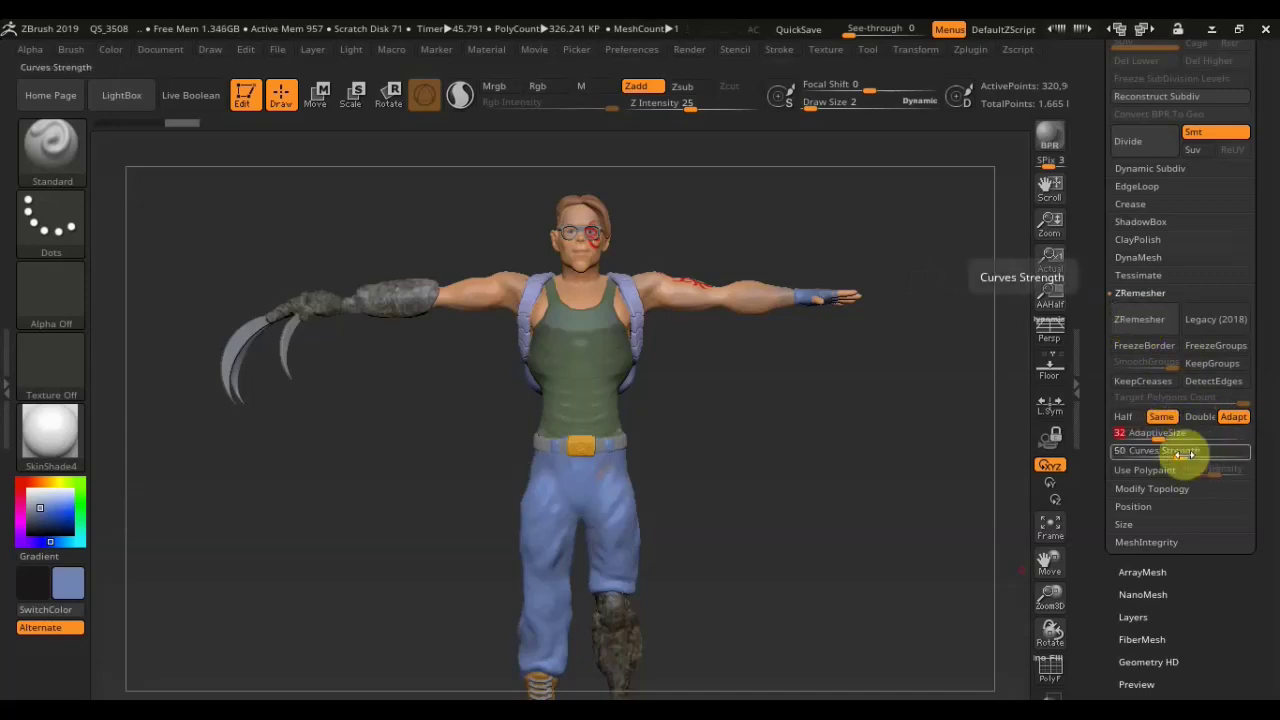
pyautogui.moveTo(1180, 451); pyautogui.dragTo(1159, 451)
pyautogui.click(1150, 322)
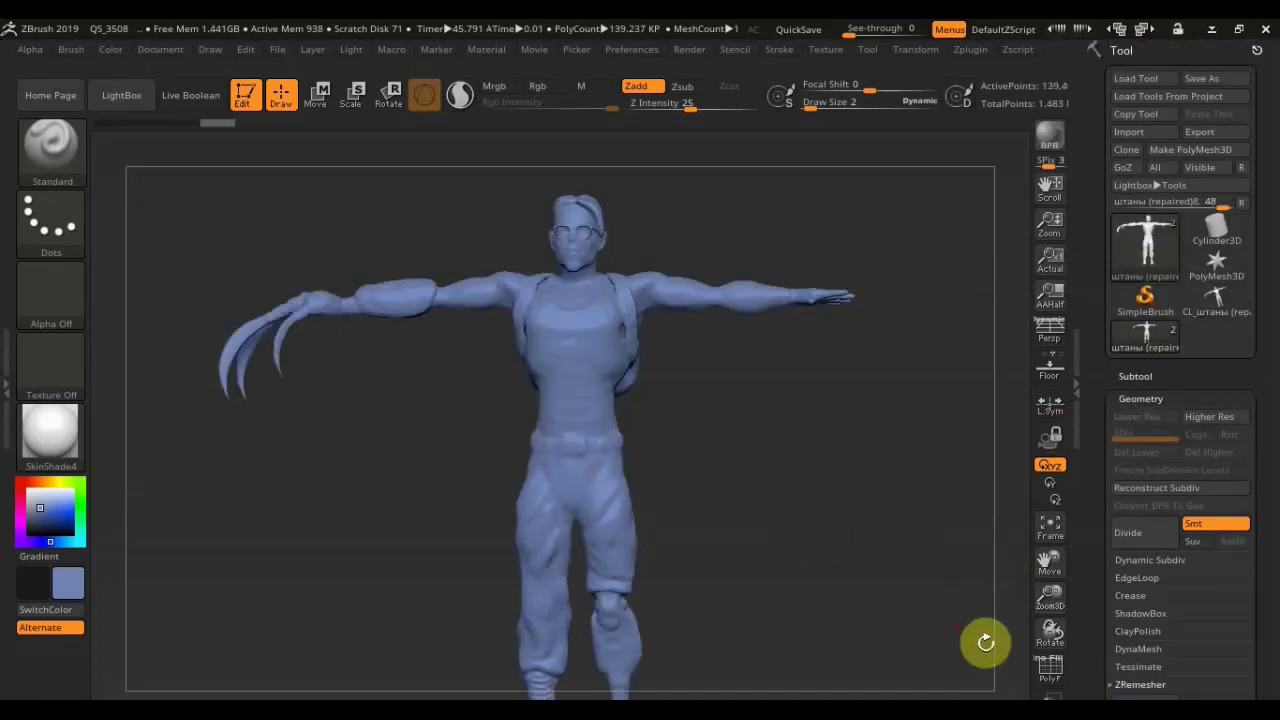
# Set the main colour to white and inspect the new topology's wireframe from a few angles.
pyautogui.click(1052, 678)
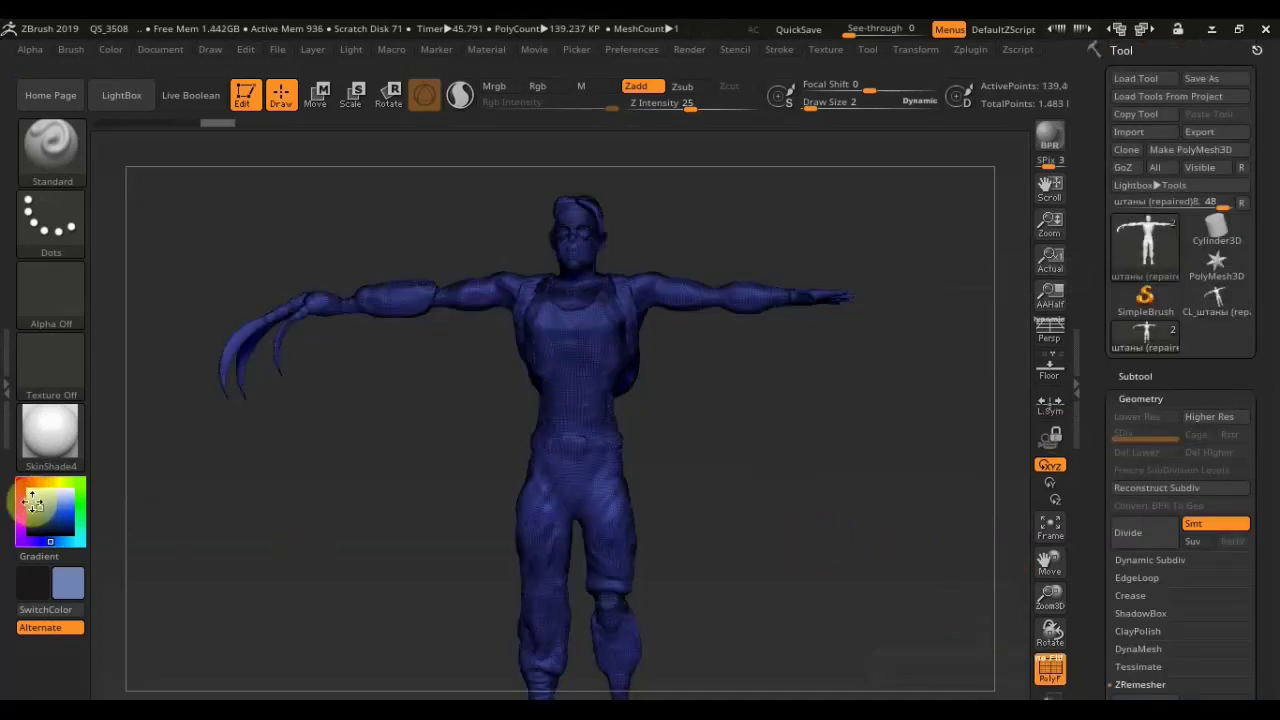
pyautogui.click(31, 490)
pyautogui.moveTo(831, 469); pyautogui.dragTo(871, 506)
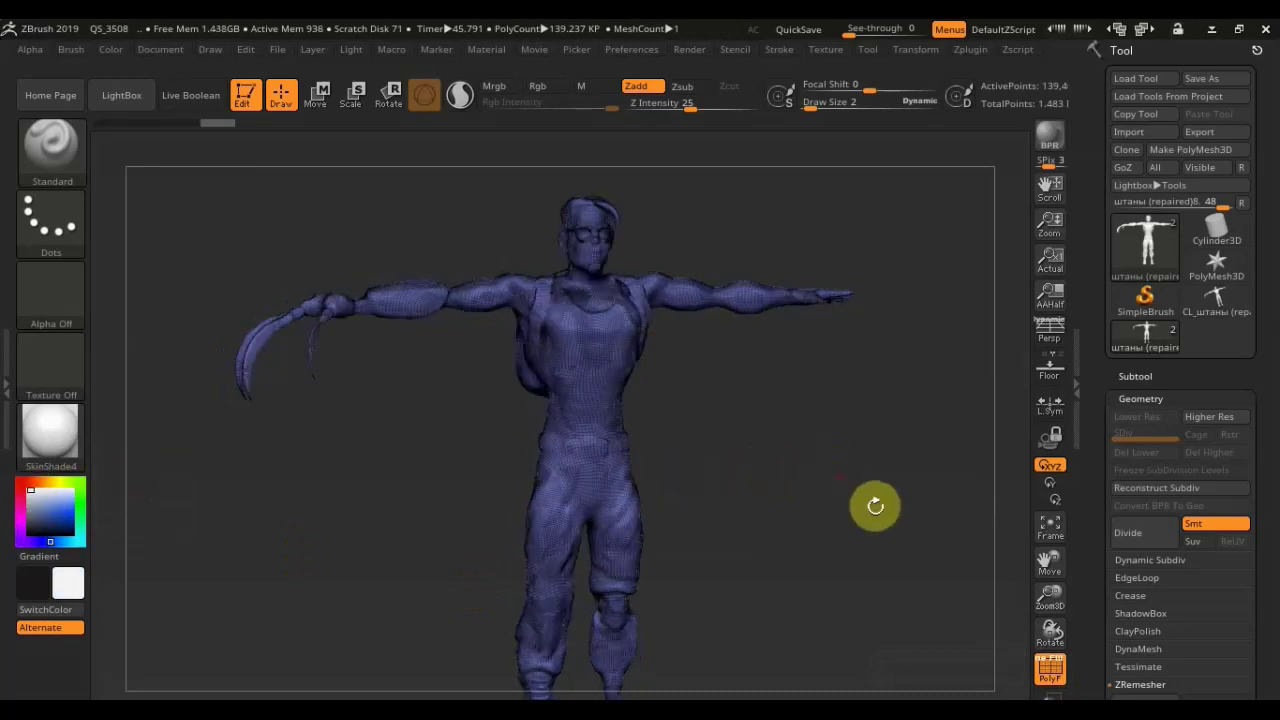
pyautogui.click(1050, 676)
pyautogui.moveTo(923, 643); pyautogui.dragTo(930, 618)
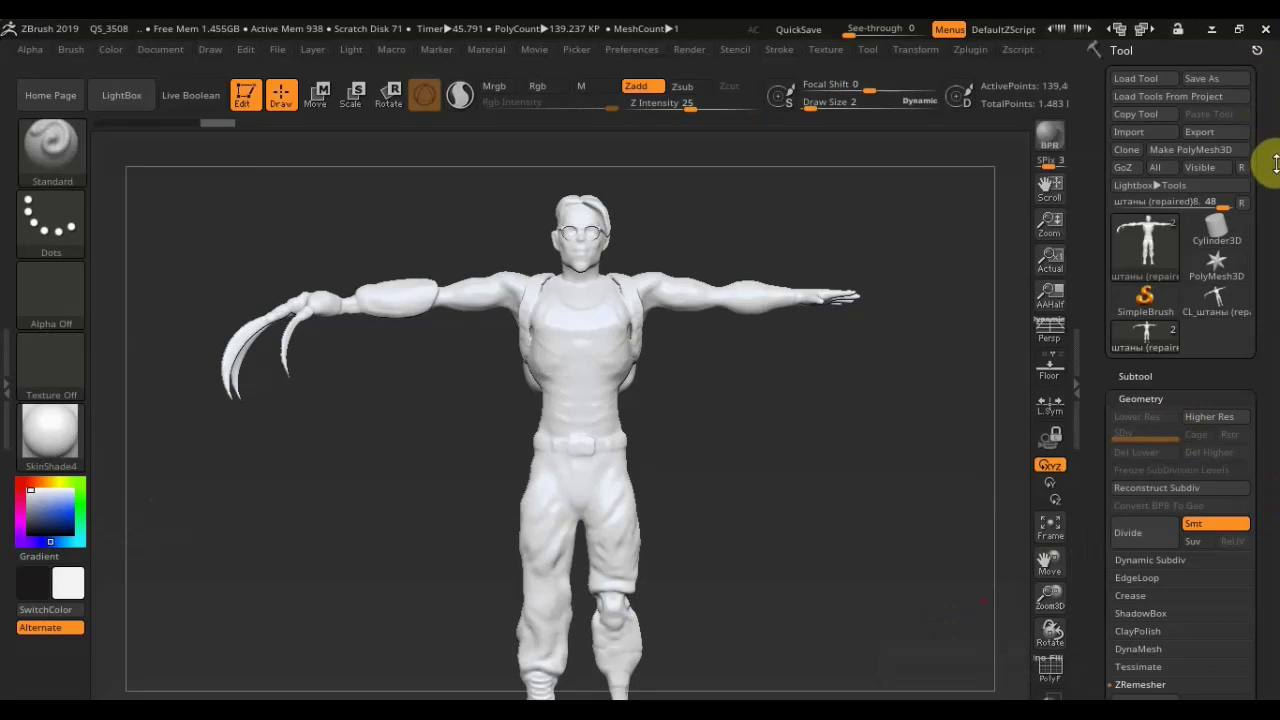
# Export the remeshed character to the Desktop as the OBJ file 'перс 3'.
pyautogui.click(1212, 134)
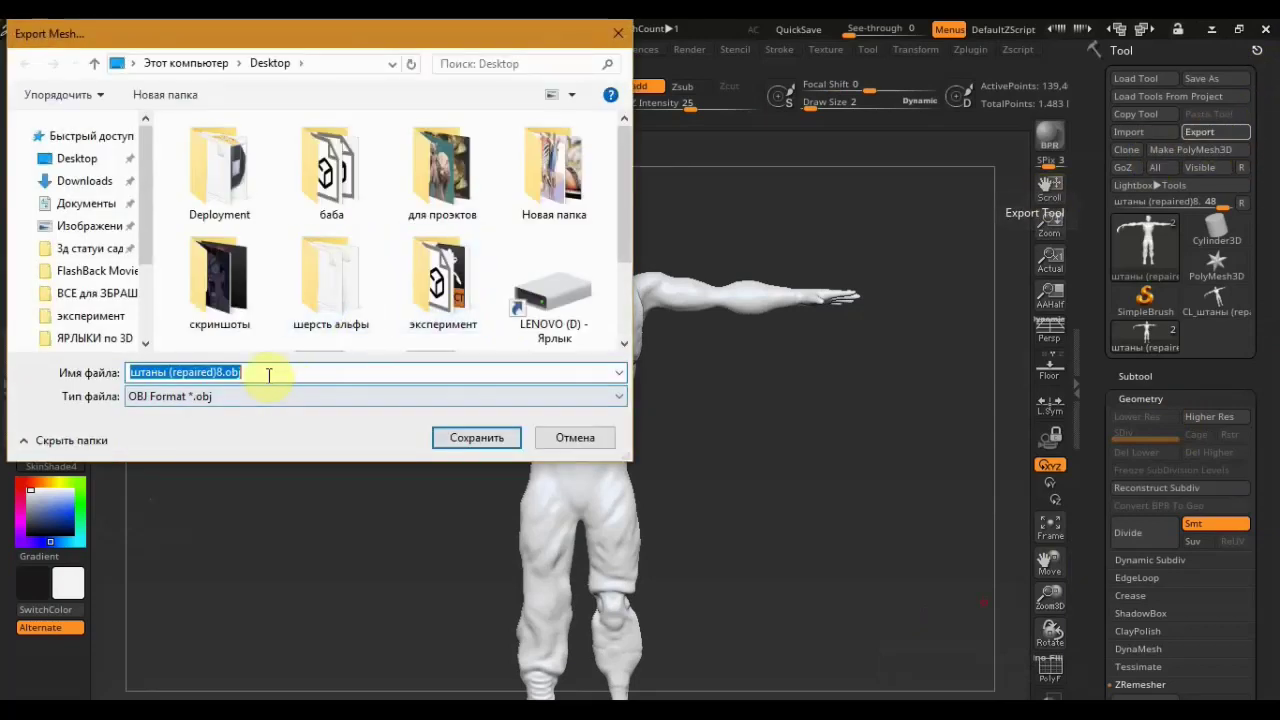
pyautogui.write('перс')
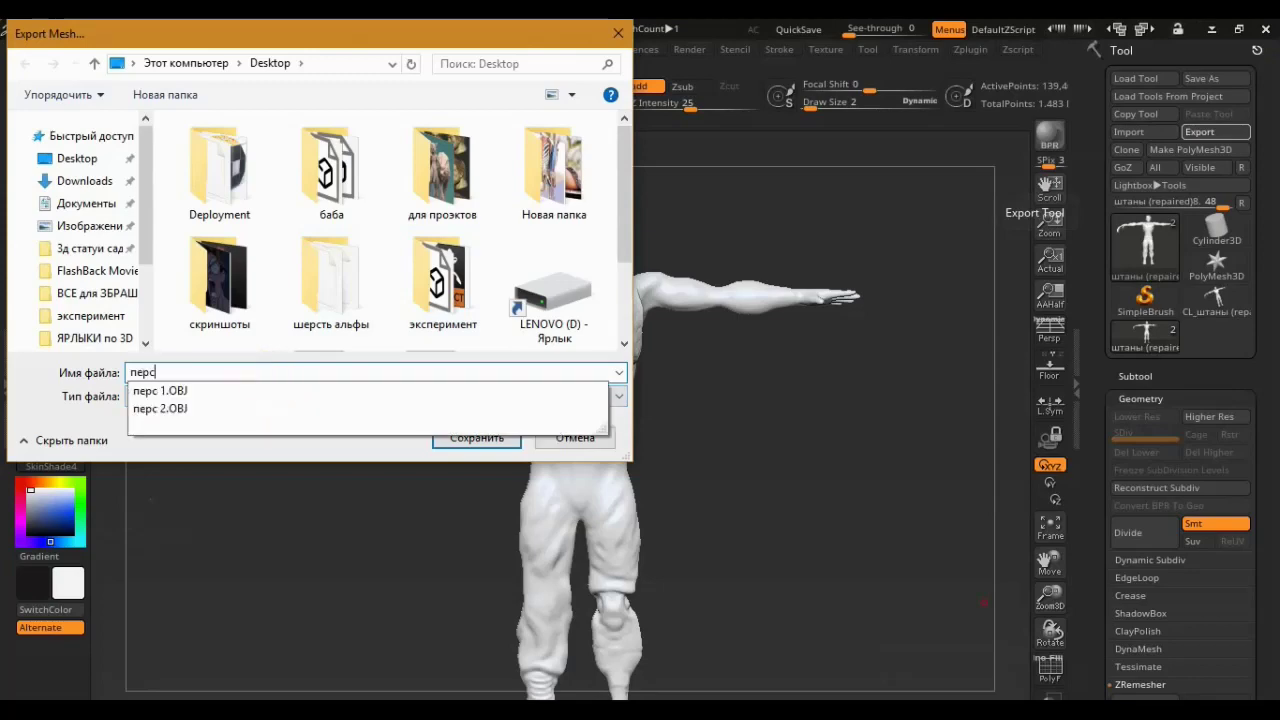
pyautogui.write(' 3')
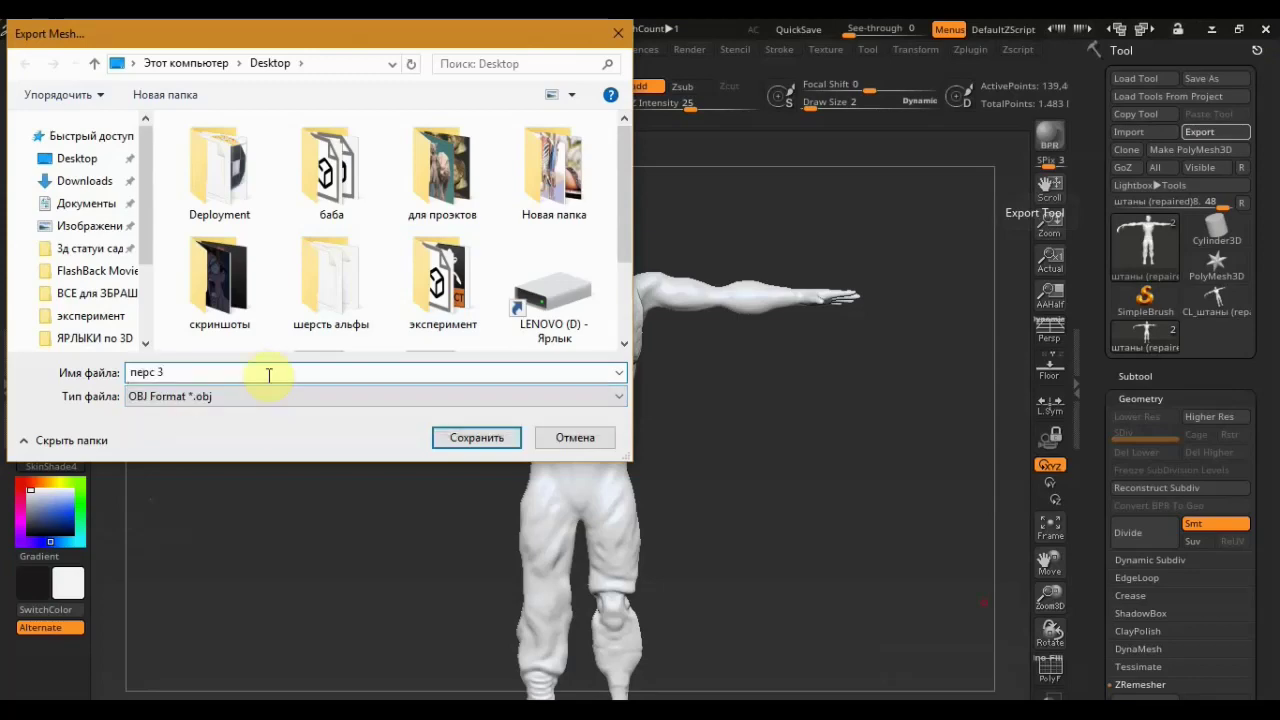
pyautogui.press('Return')
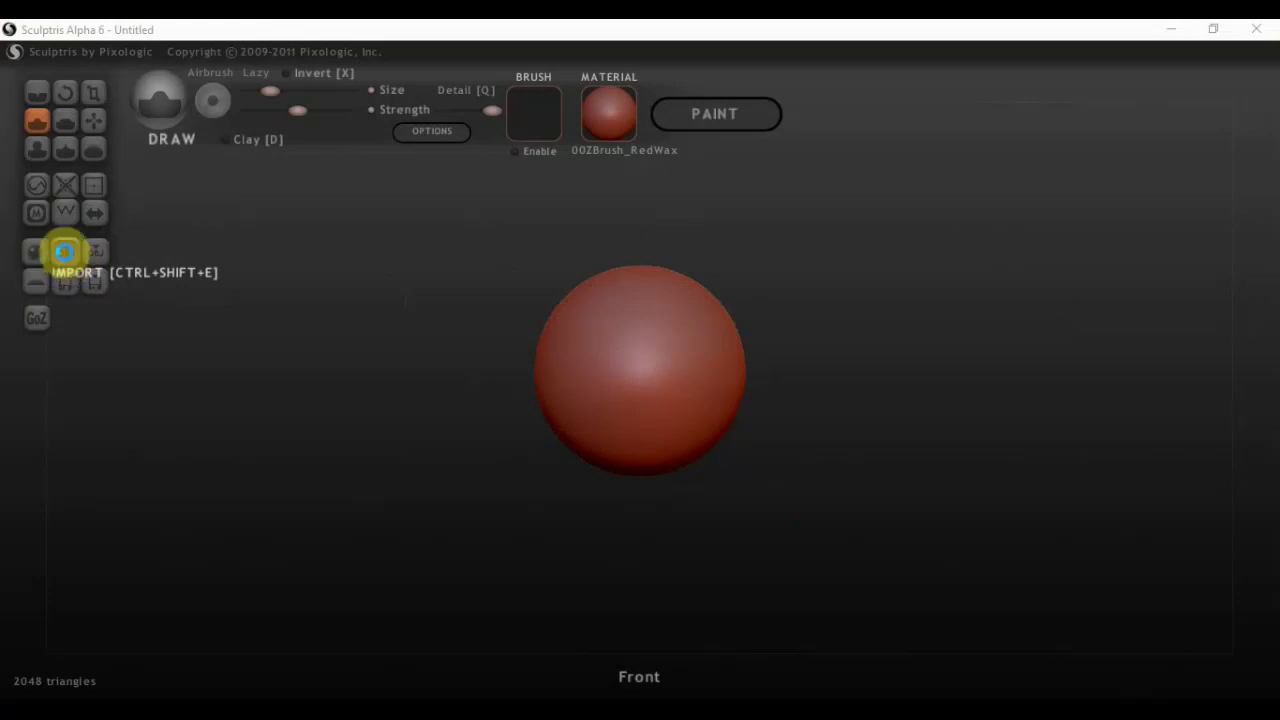
# Import перс 3.OBJ from the Desktop into Sculptris as a new scene.
pyautogui.click(64, 252)
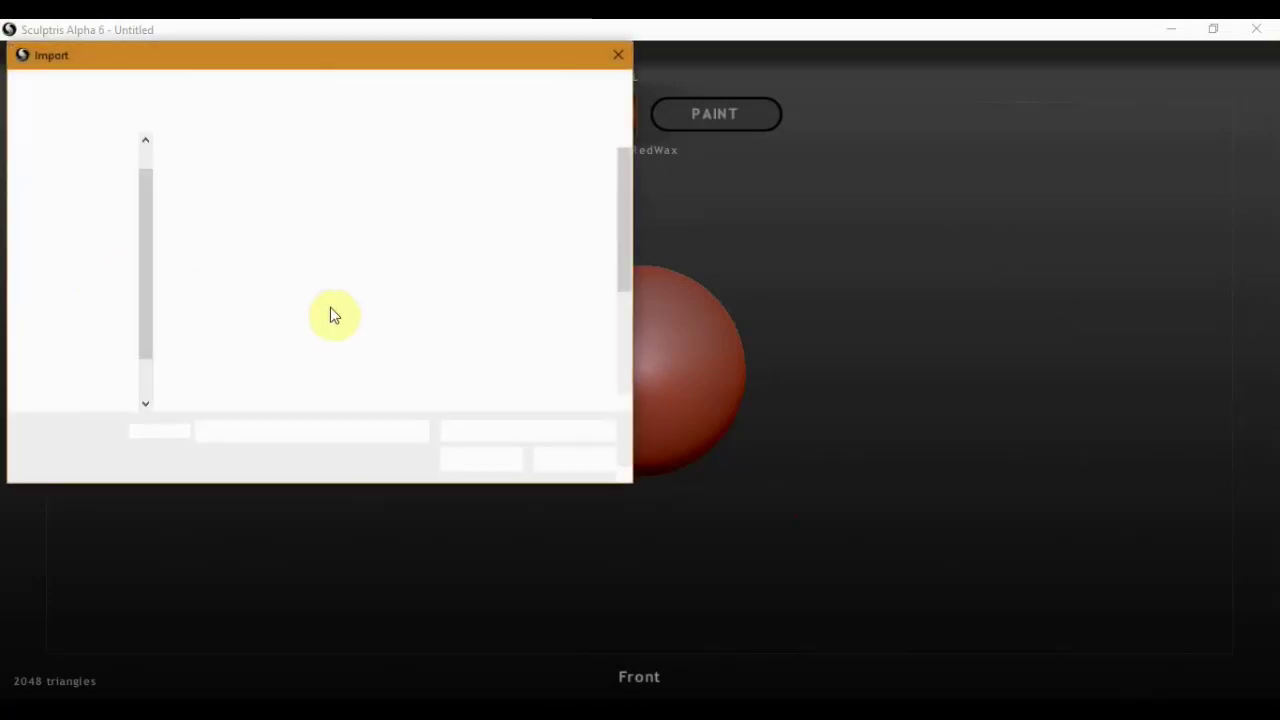
pyautogui.scroll(-2, 418, 325)
pyautogui.click(540, 245)
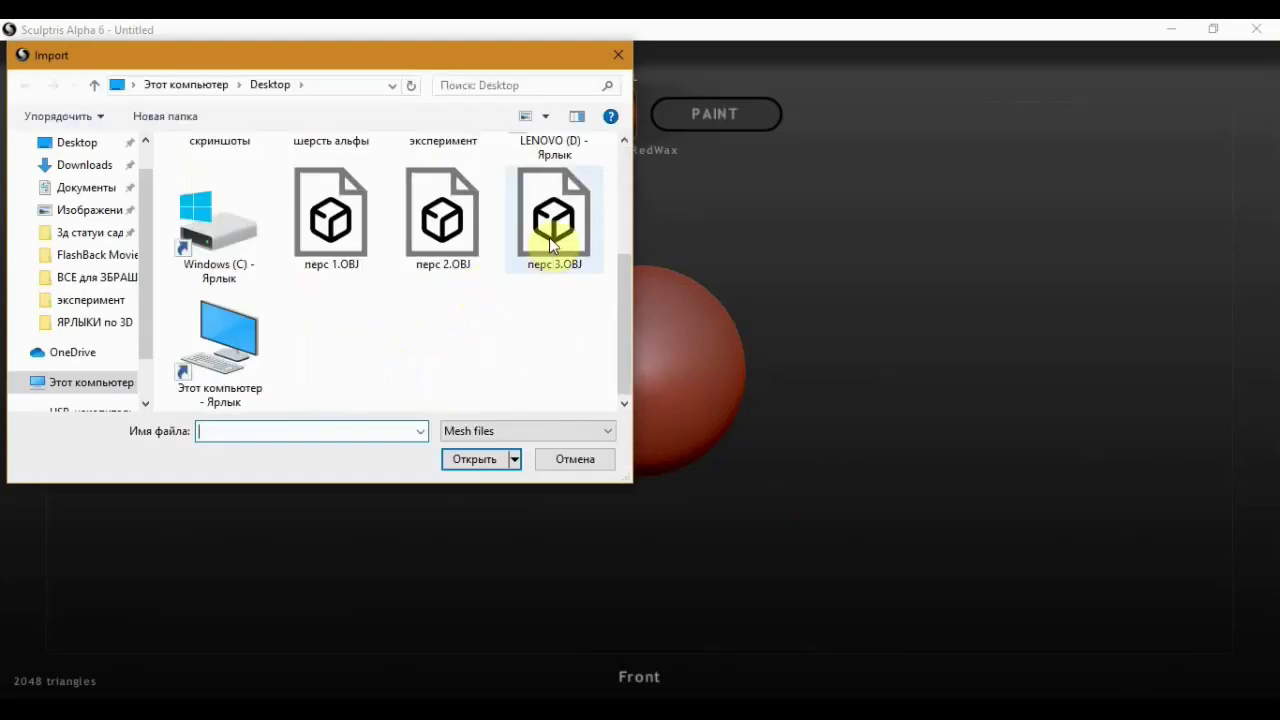
pyautogui.click(474, 458)
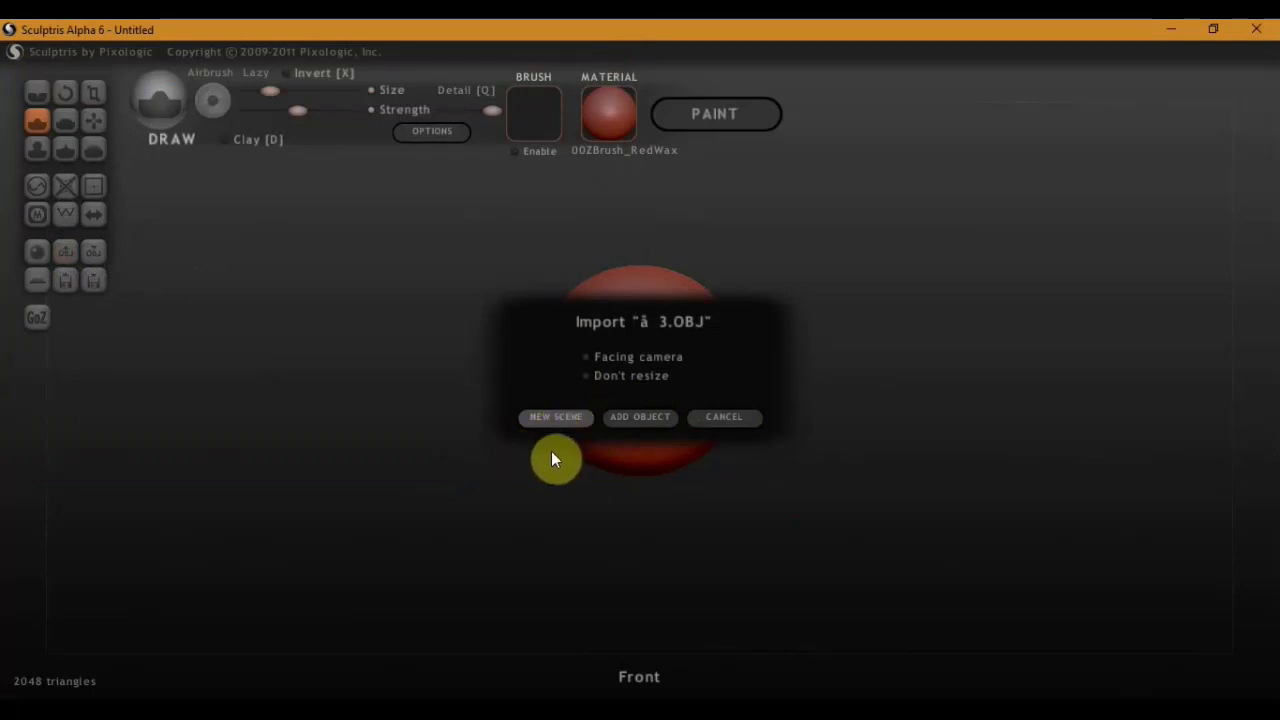
pyautogui.click(556, 416)
pyautogui.keyDown('alt'); pyautogui.moveTo(848, 352); pyautogui.dragTo(857, 497); pyautogui.keyUp('alt')
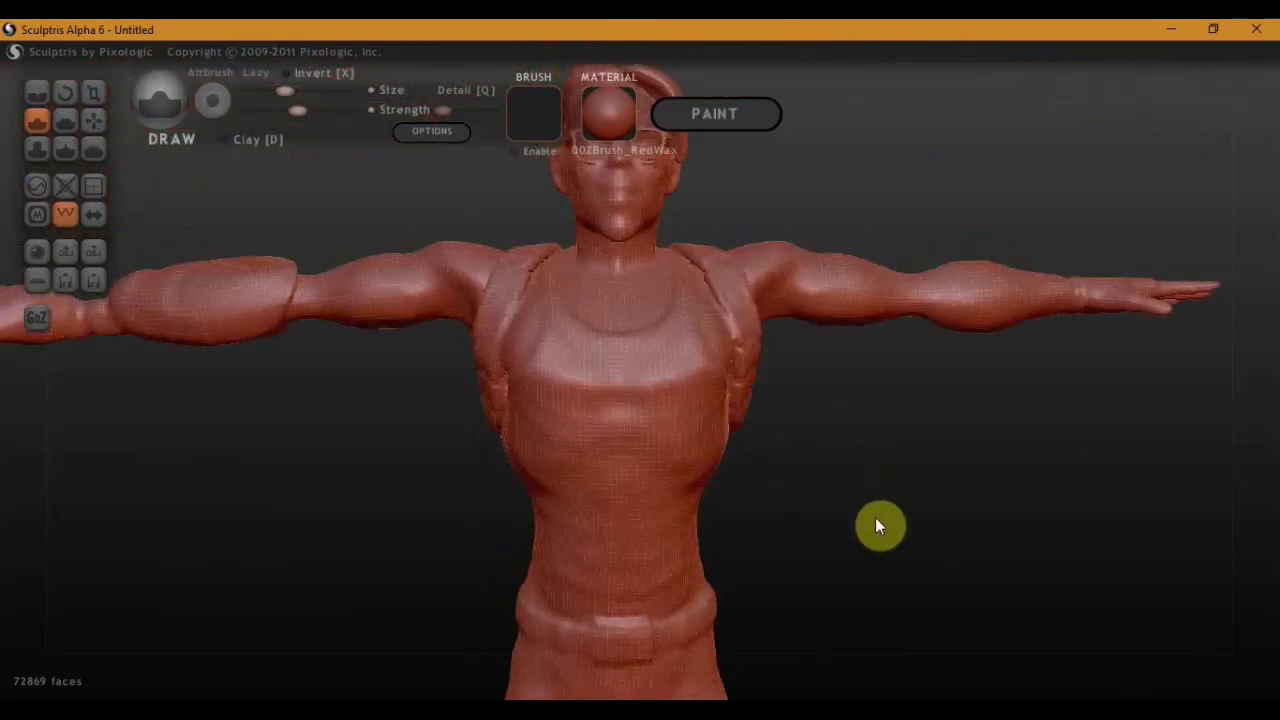
pyautogui.scroll(3, 990, 565)
pyautogui.moveTo(926, 568)
pyautogui.mouseDown()
pyautogui.moveTo(732, 575)
pyautogui.moveTo(809, 556)
pyautogui.moveTo(955, 586)
pyautogui.moveTo(983, 574)
pyautogui.moveTo(827, 469)
pyautogui.mouseUp()
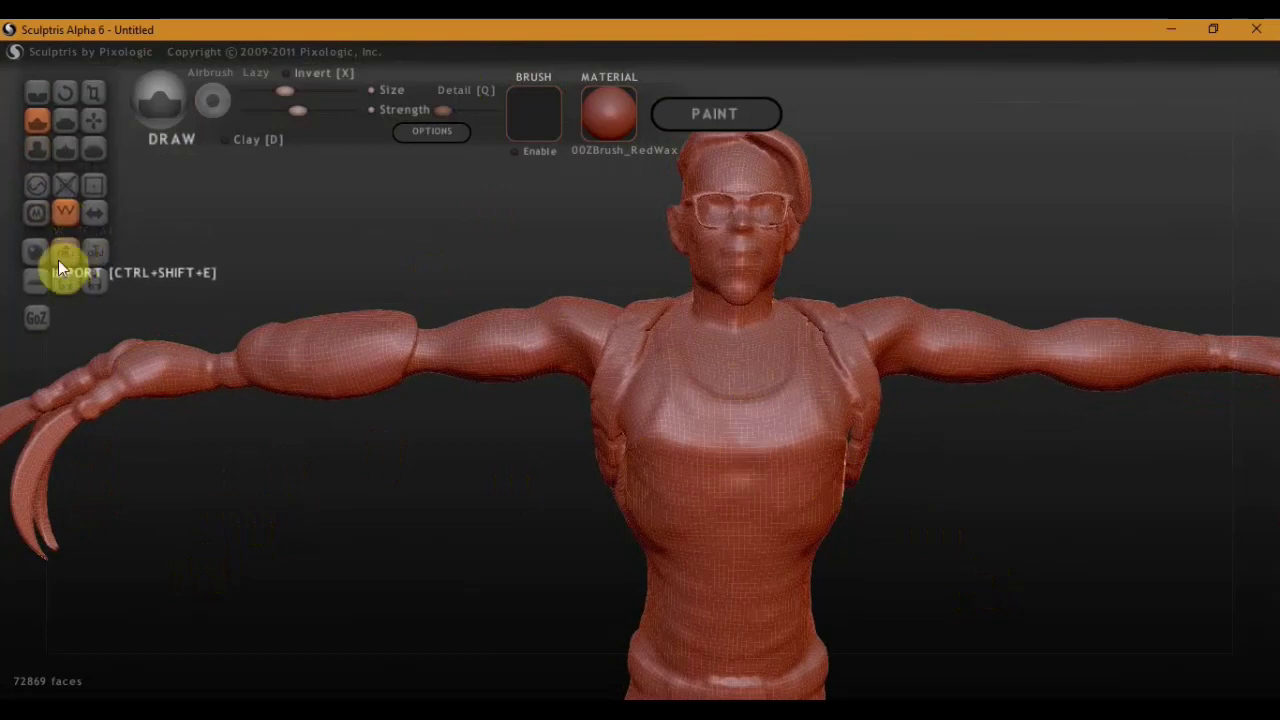
# Convert the character to triangles and reduce it repeatedly down to 24919 triangles.
pyautogui.click(63, 187)
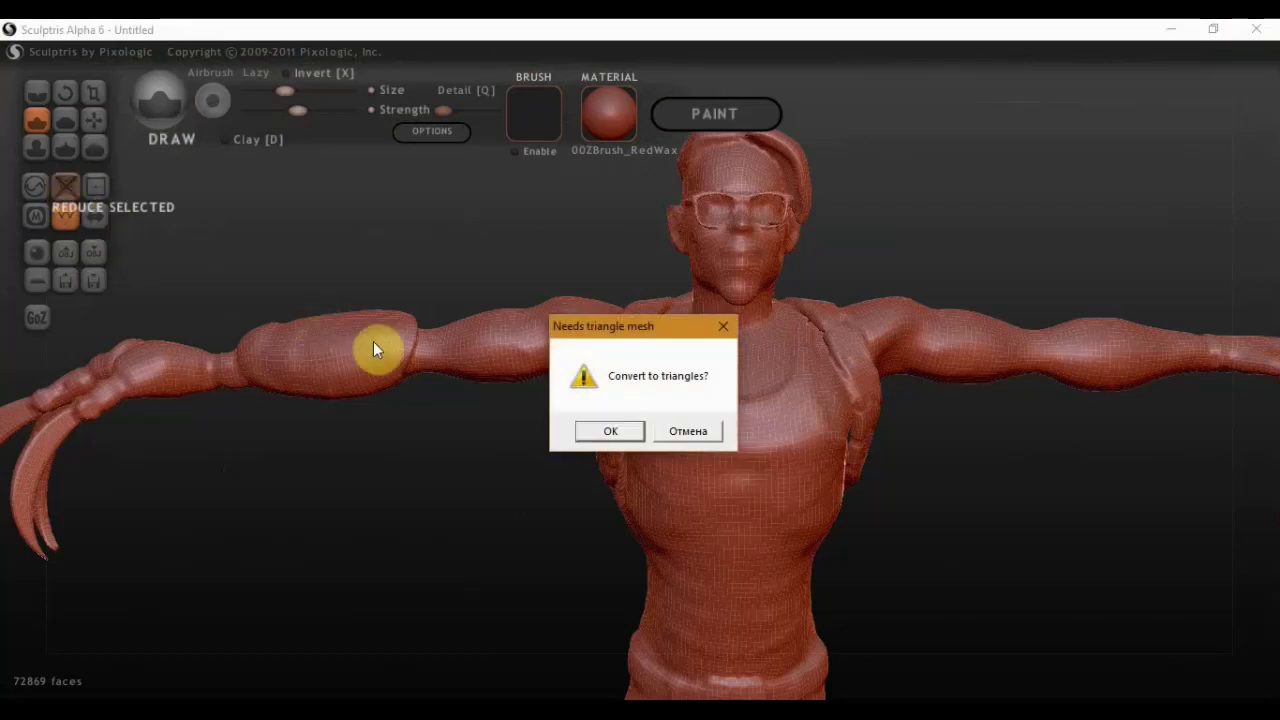
pyautogui.click(611, 431)
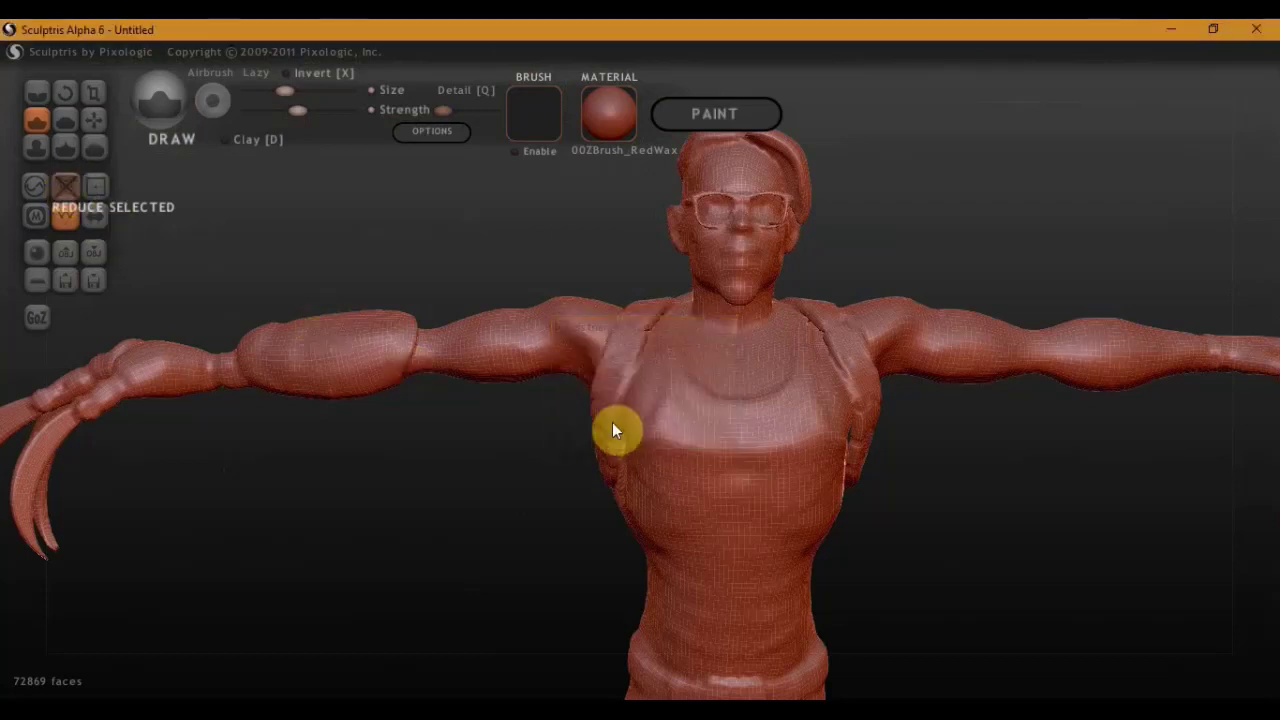
pyautogui.click(65, 192)
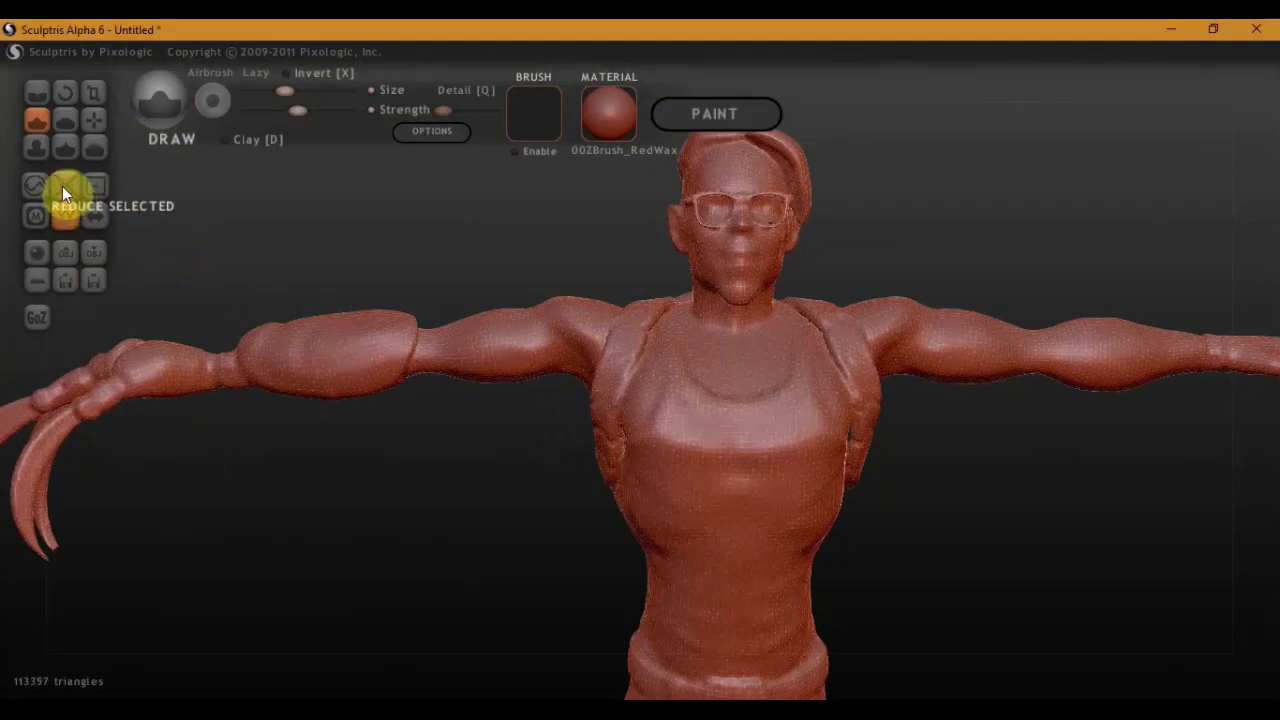
pyautogui.click(62, 186)
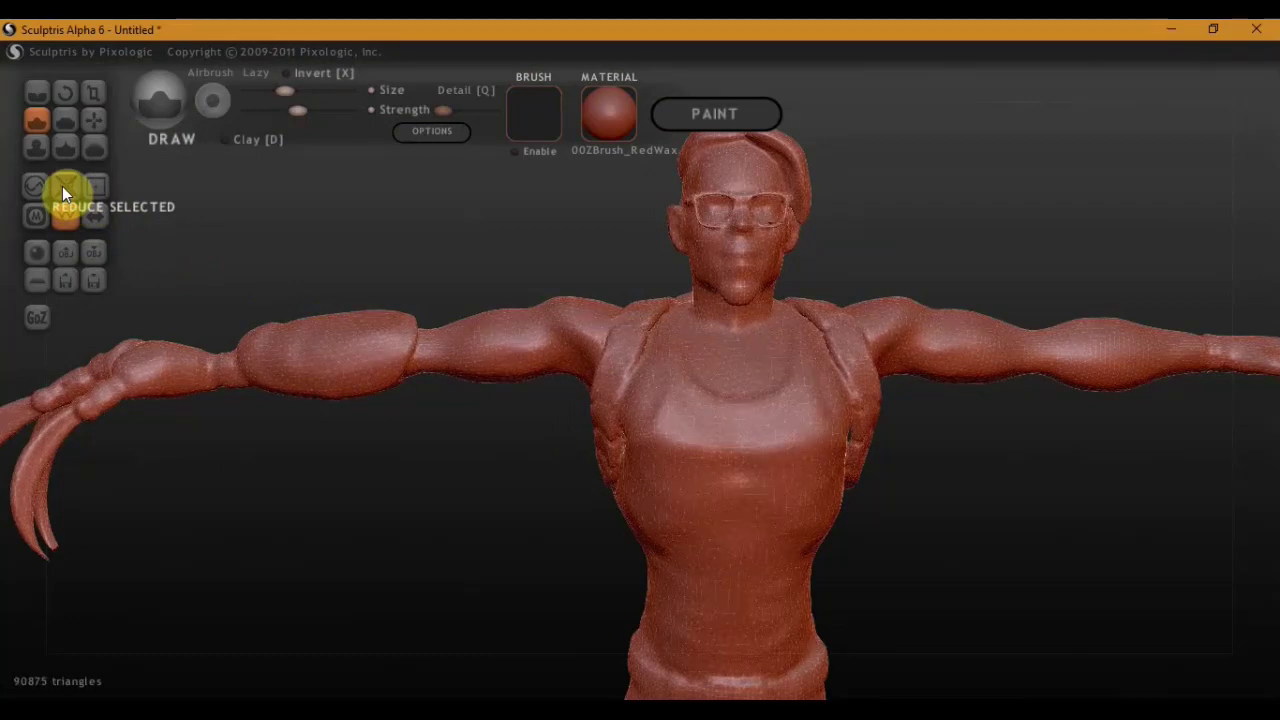
pyautogui.click(62, 186)
pyautogui.click(62, 186)
pyautogui.click(62, 186)
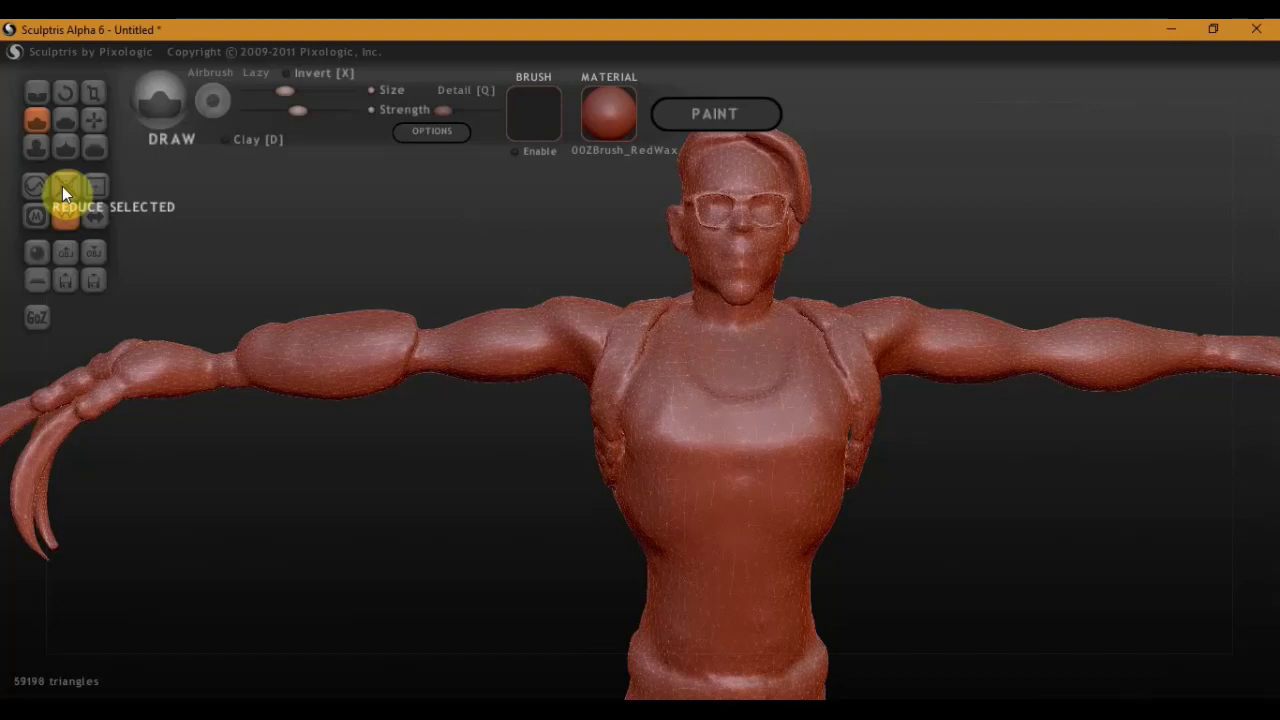
pyautogui.click(62, 186)
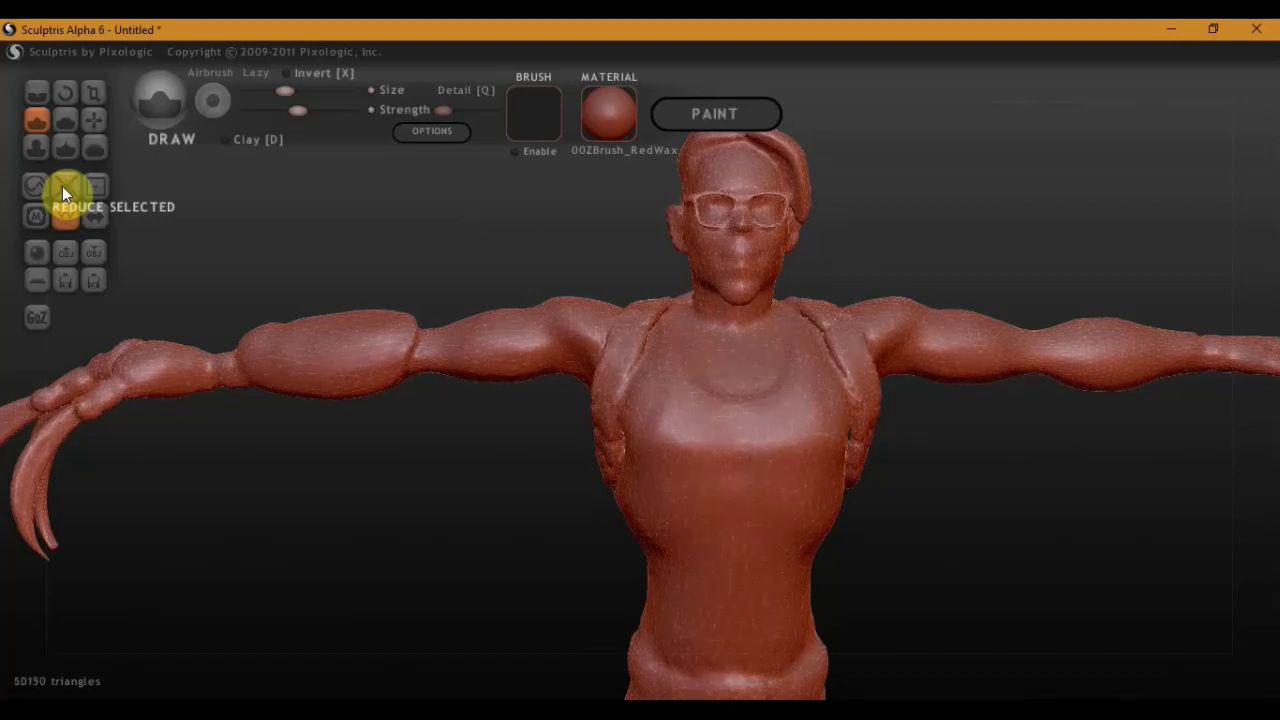
pyautogui.click(62, 186)
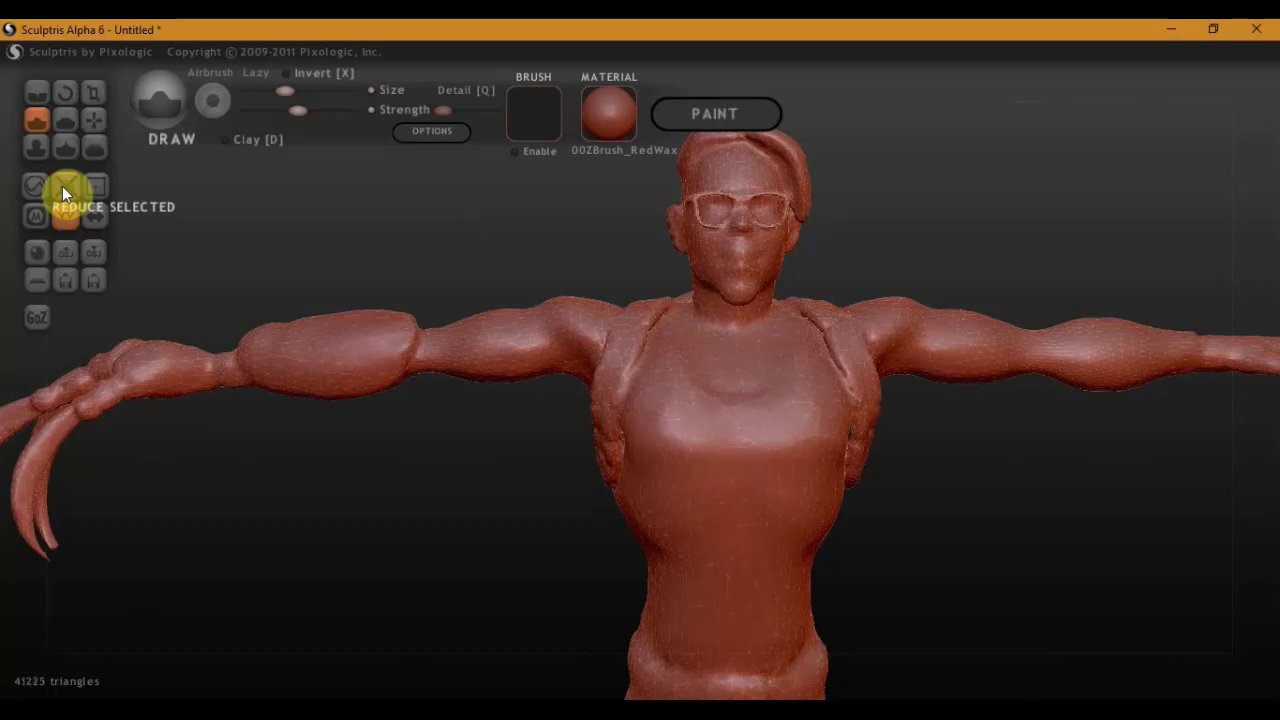
pyautogui.click(62, 186)
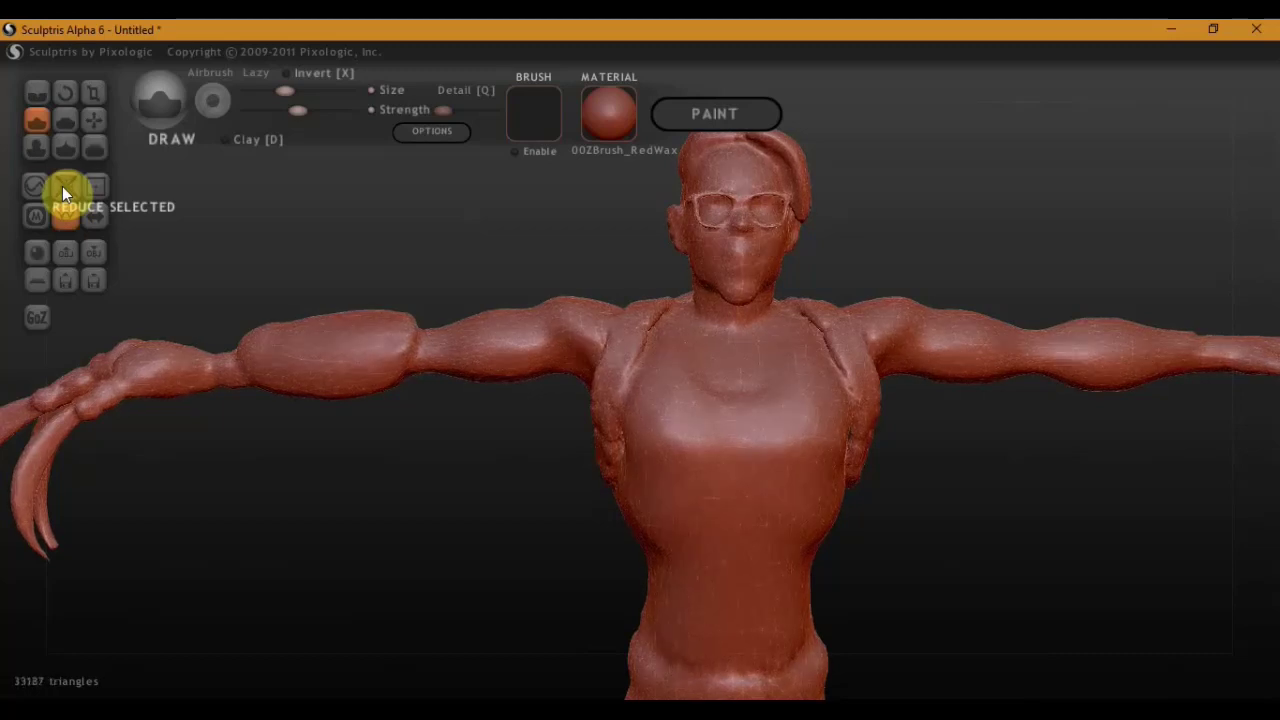
pyautogui.click(62, 186)
pyautogui.click(62, 186)
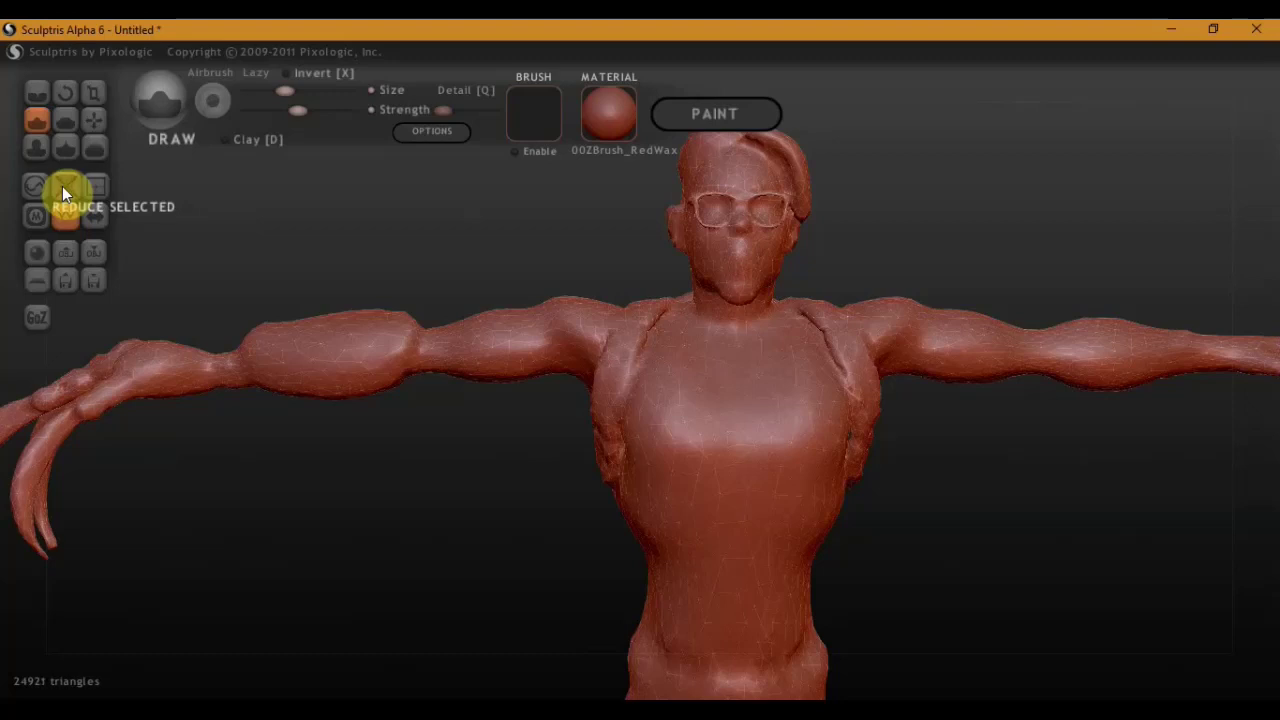
pyautogui.click(62, 186)
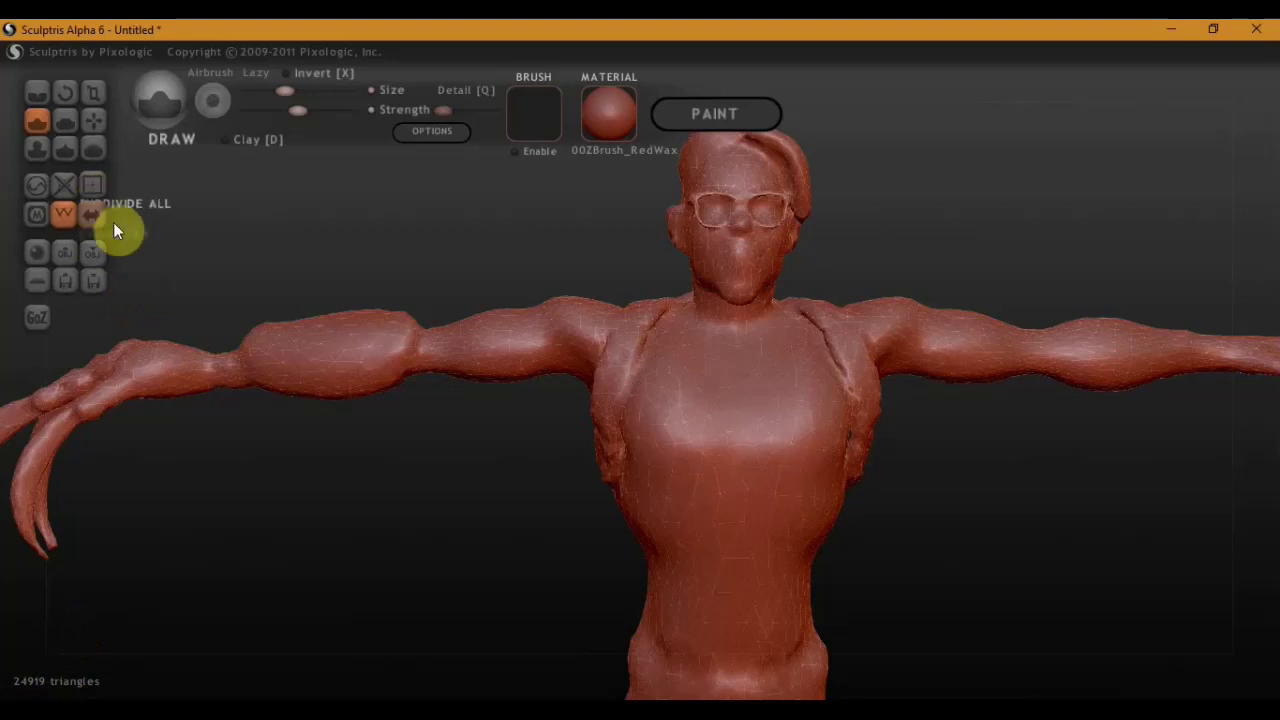
pyautogui.click(96, 262)
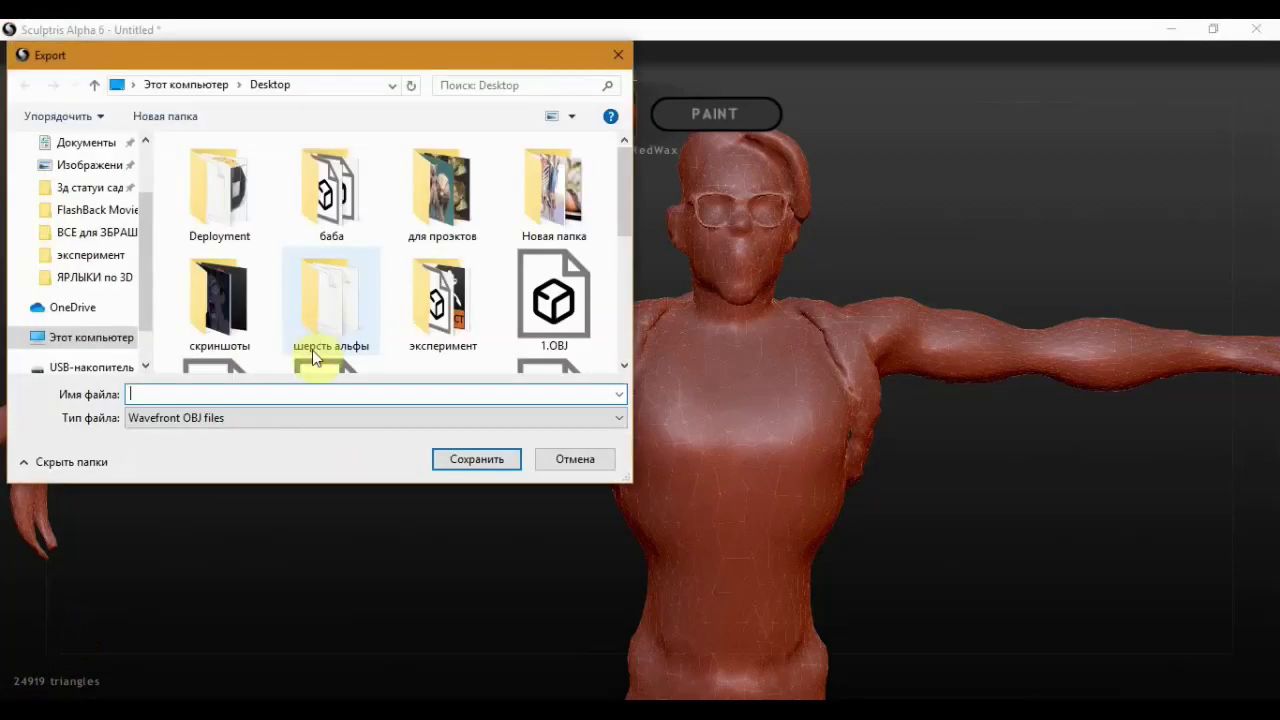
pyautogui.click(189, 392)
pyautogui.write('55758686876868')
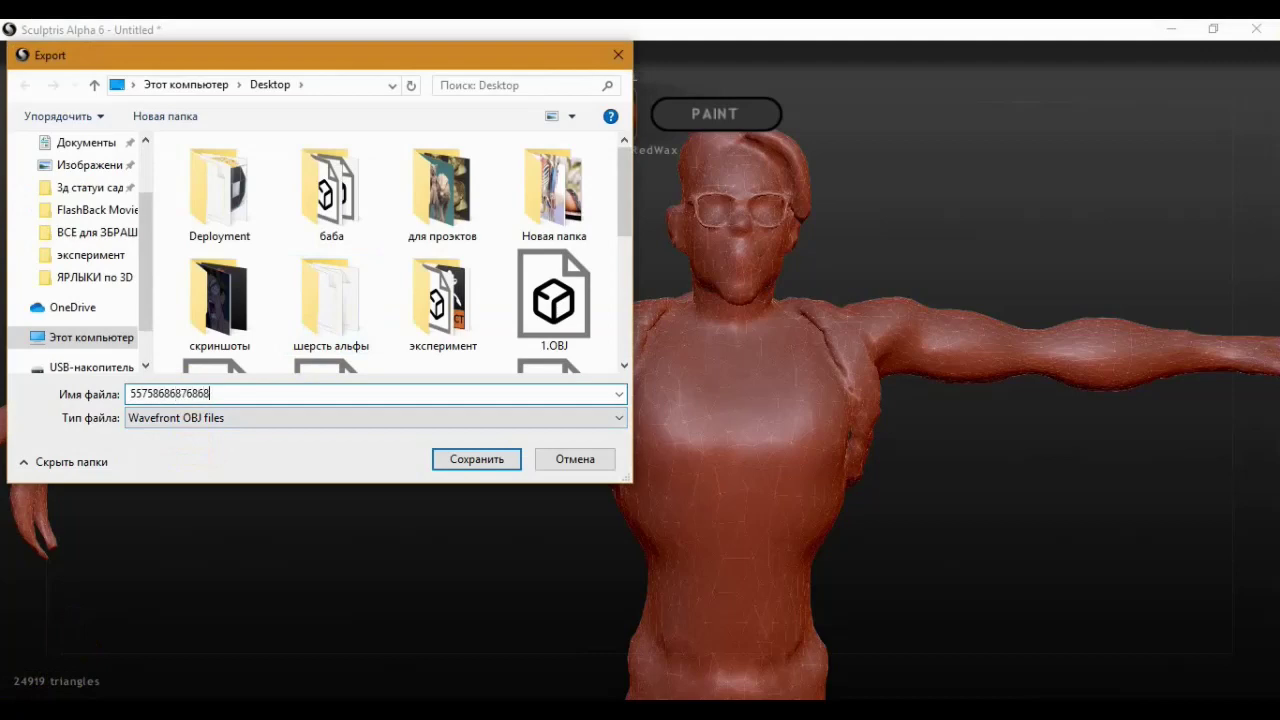
pyautogui.press('Return')
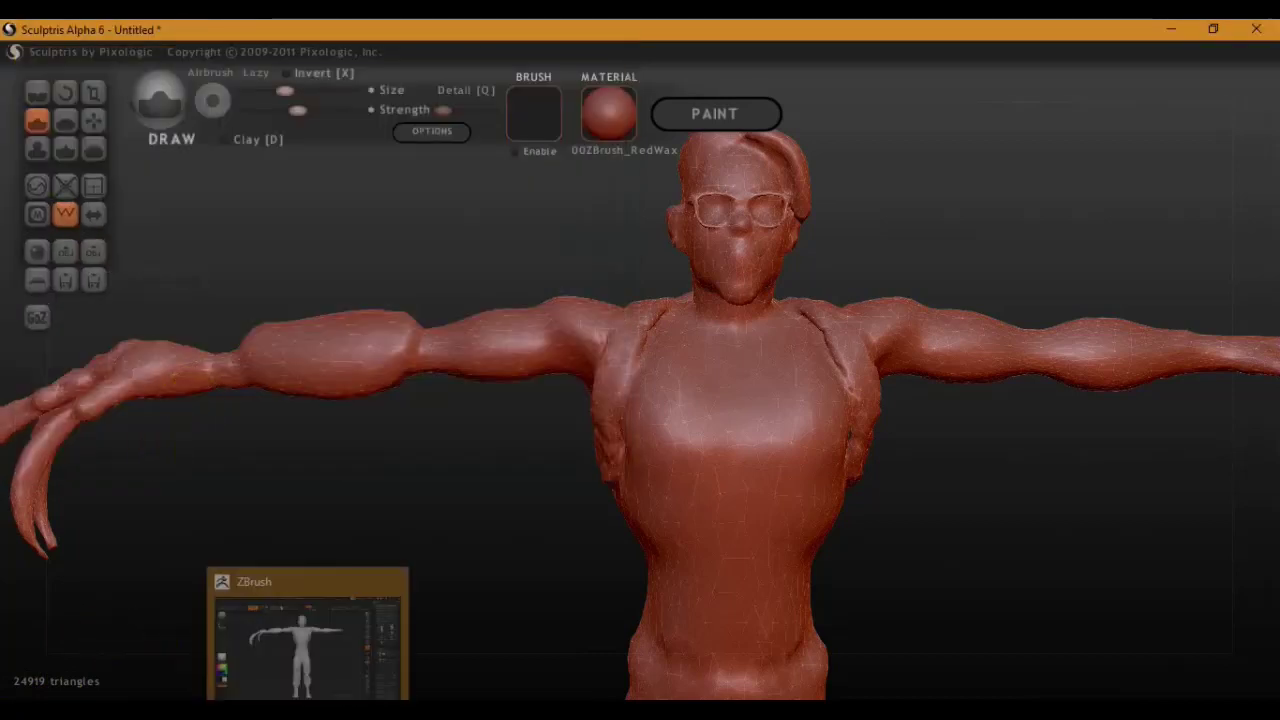
pyautogui.click(307, 635)
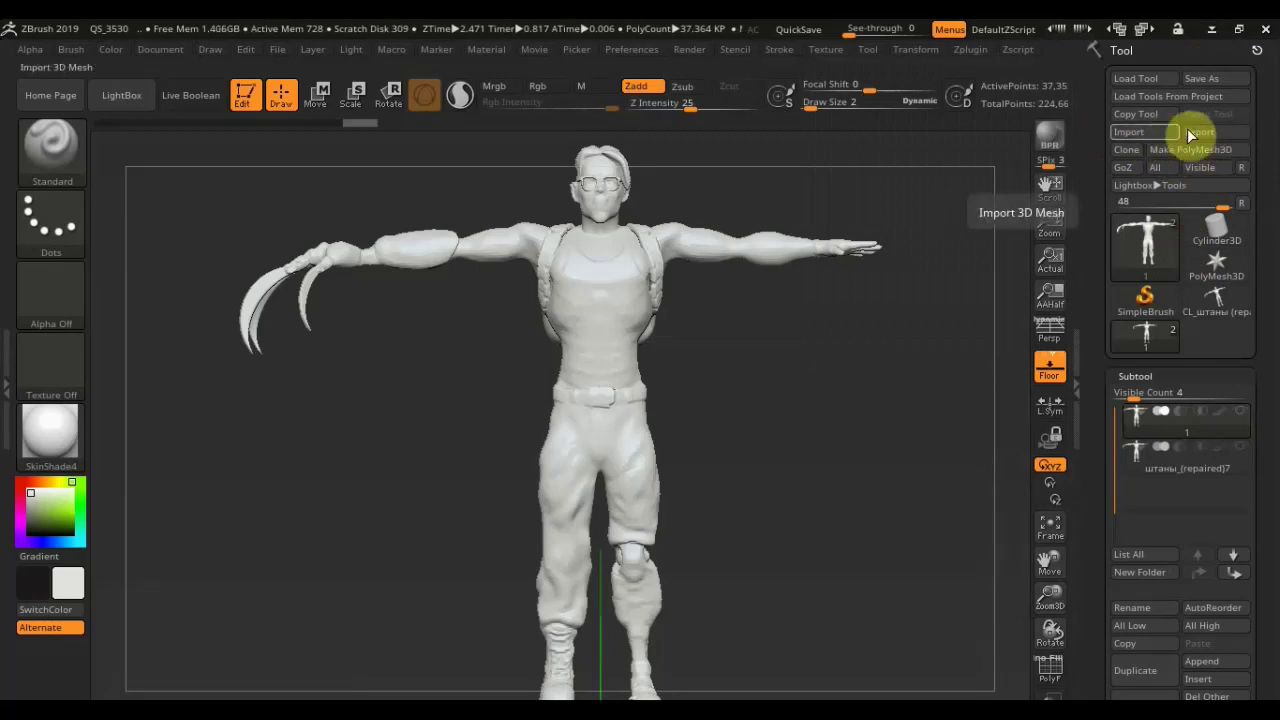
# Import 55758686876868.obj into the current ZBrush tool, replacing the character subtool.
pyautogui.click(1145, 135)
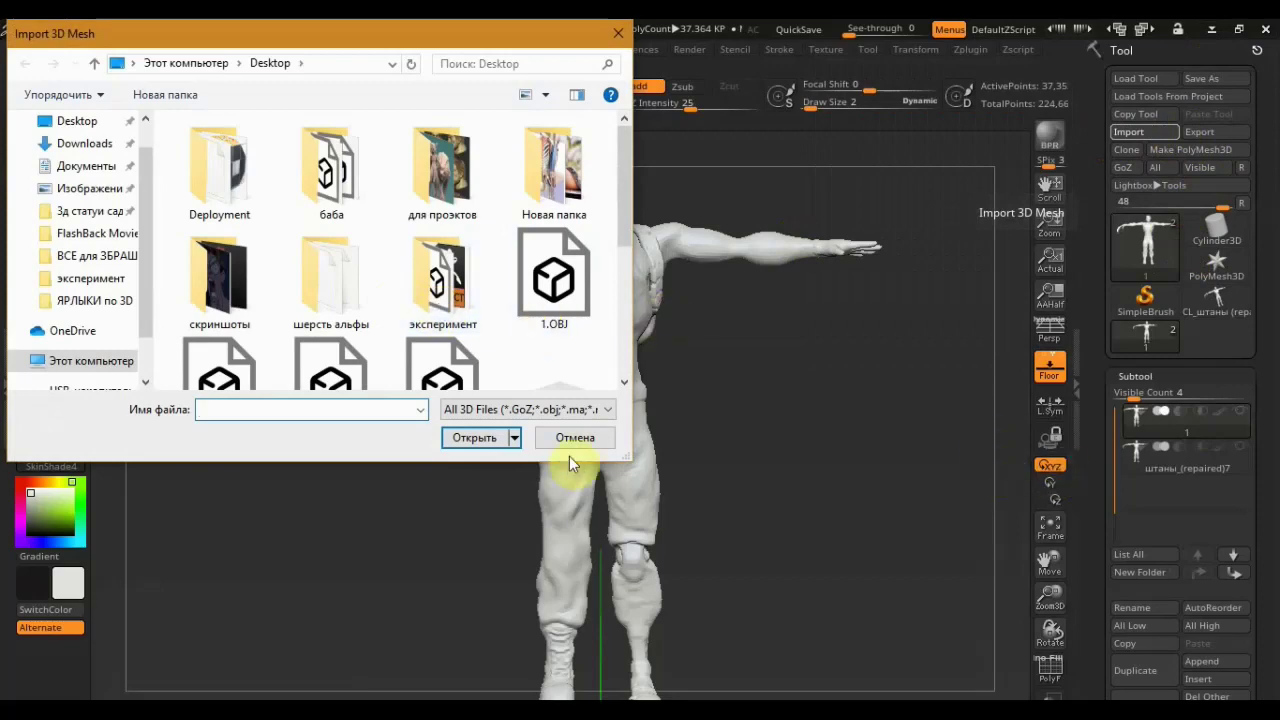
pyautogui.scroll(-5, 400, 330)
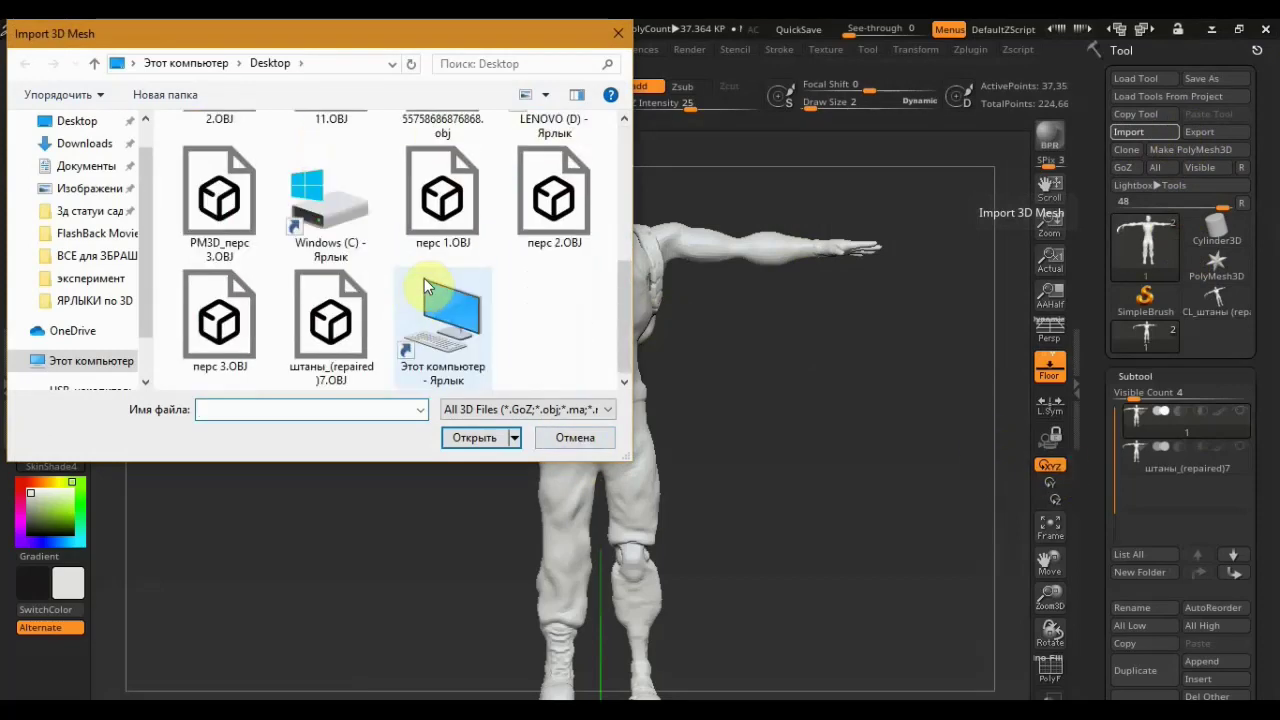
pyautogui.scroll(5, 315, 320)
pyautogui.scroll(-1, 420, 340)
pyautogui.scroll(-1, 502, 360)
pyautogui.click(425, 205)
pyautogui.click(476, 436)
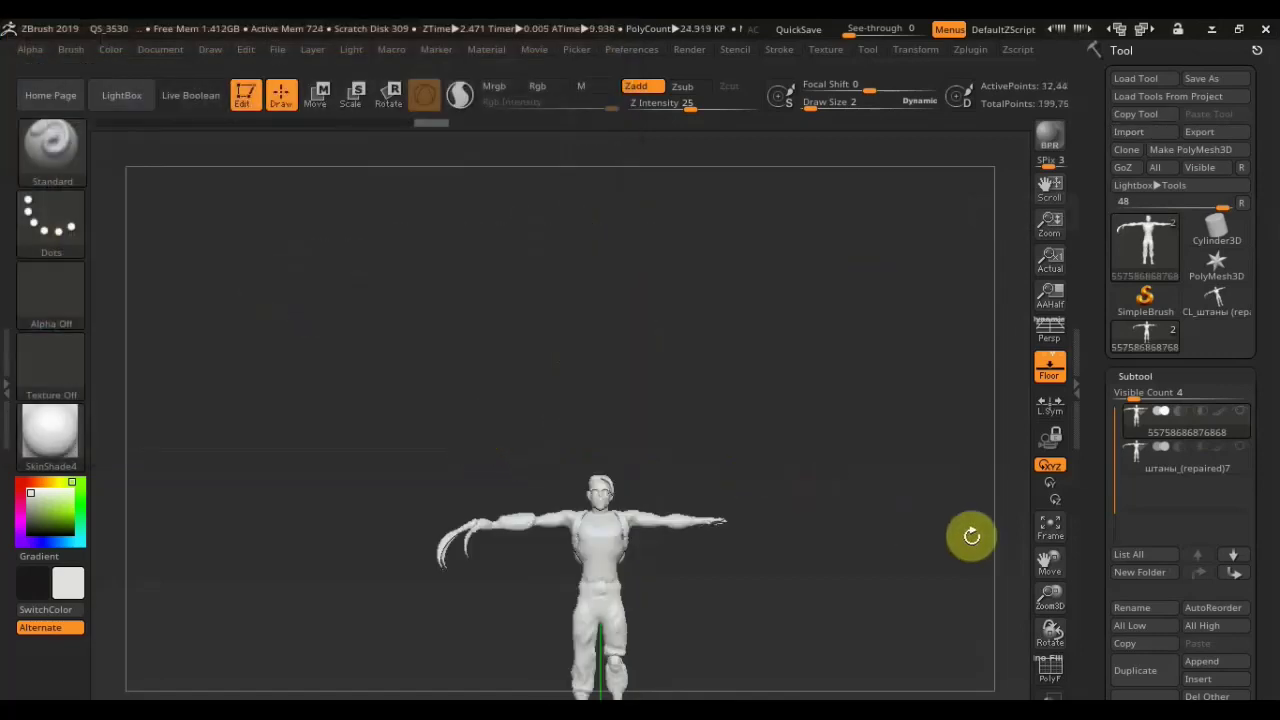
# Frame the imported character and zoom in on its upper body.
pyautogui.click(1056, 538)
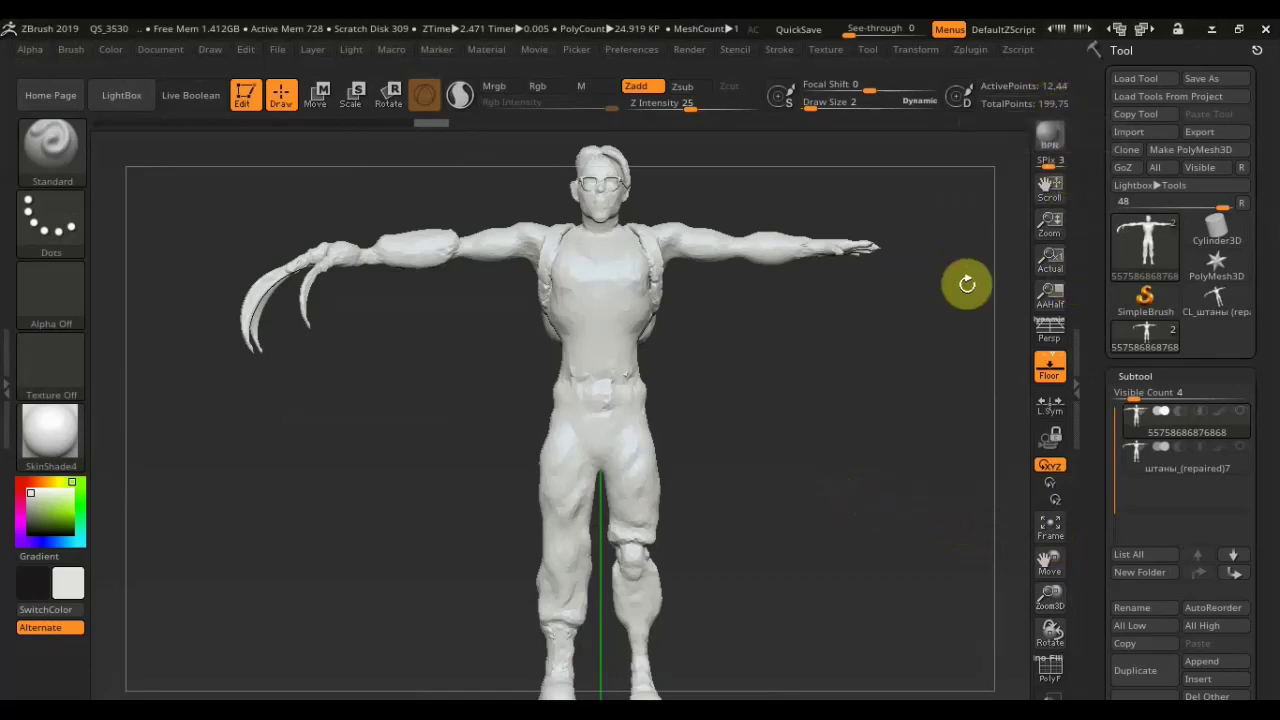
pyautogui.click(1056, 538)
pyautogui.moveTo(1187, 451)
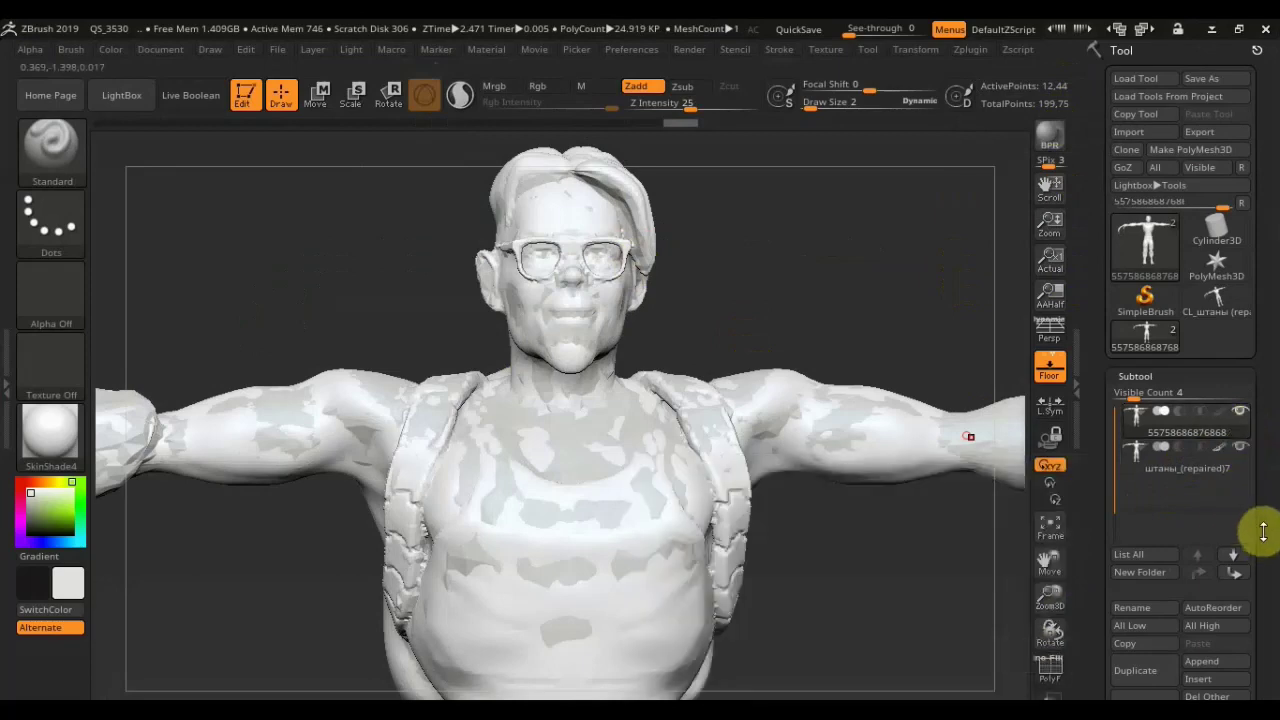
pyautogui.scroll(-5, 1257, 528)
pyautogui.click(1136, 542)
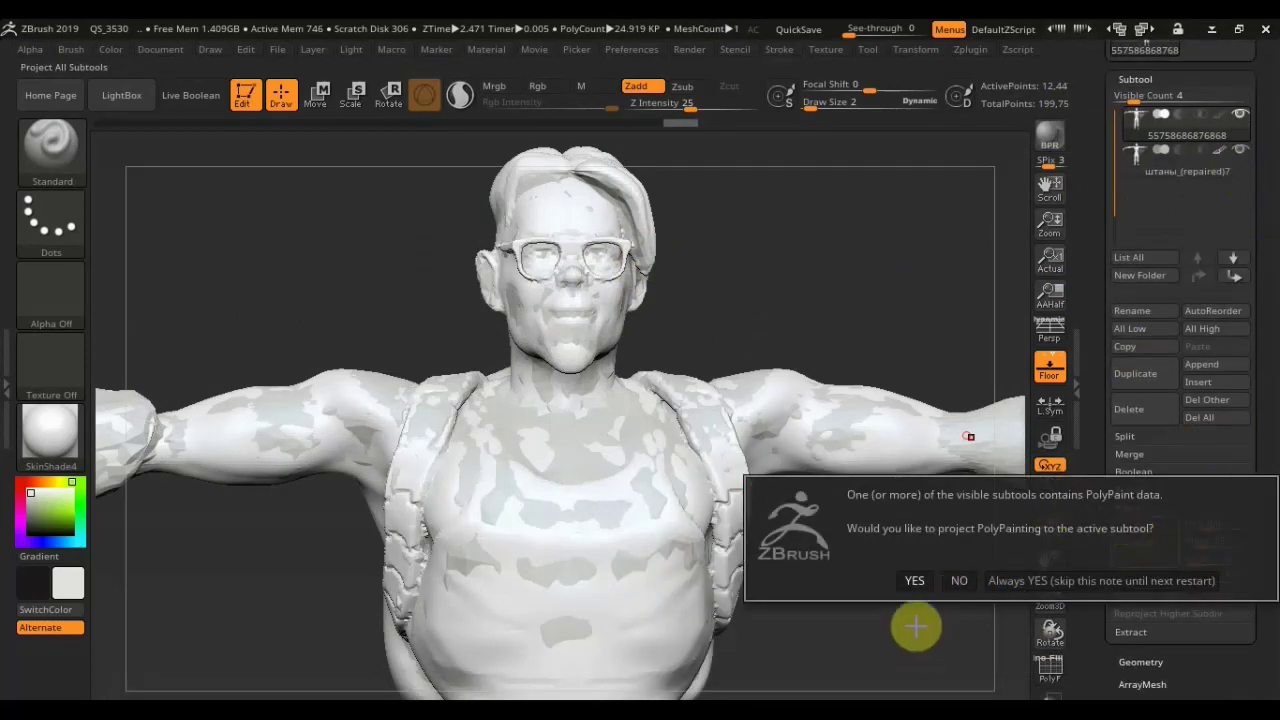
# Accept projecting PolyPainting as well and turn on the PolyF wireframe display.
pyautogui.click(914, 580)
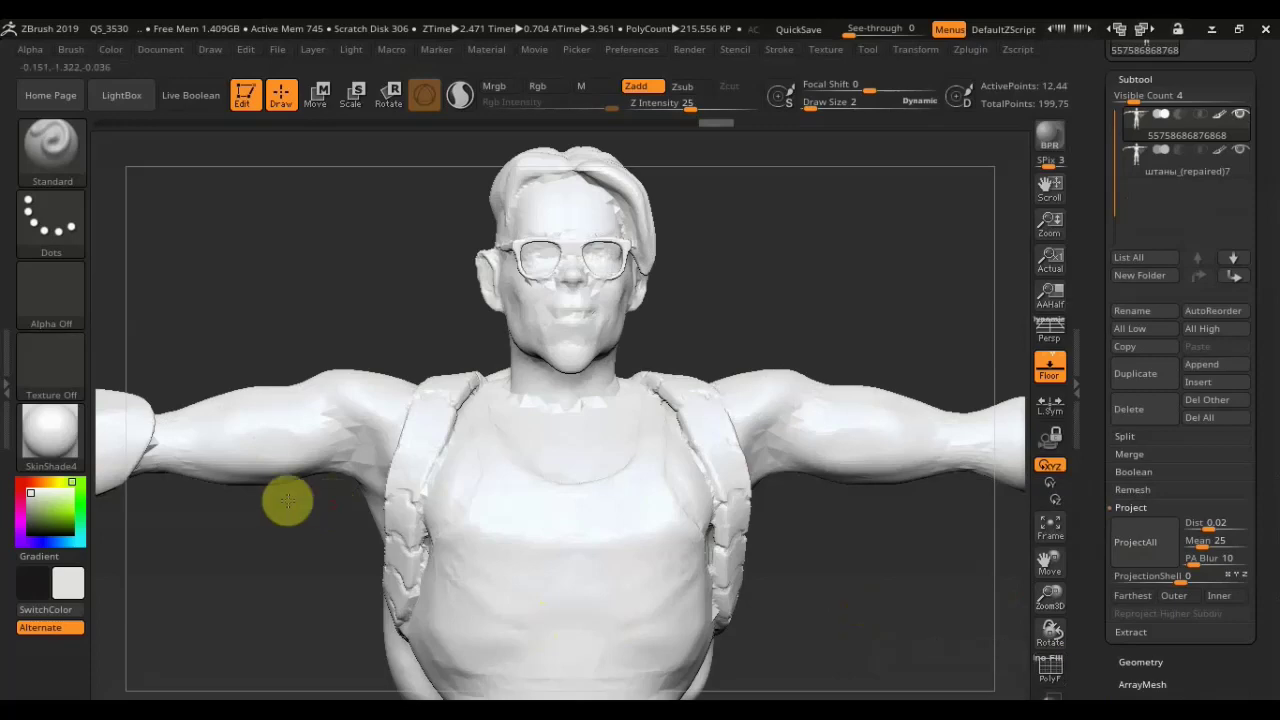
pyautogui.click(1050, 670)
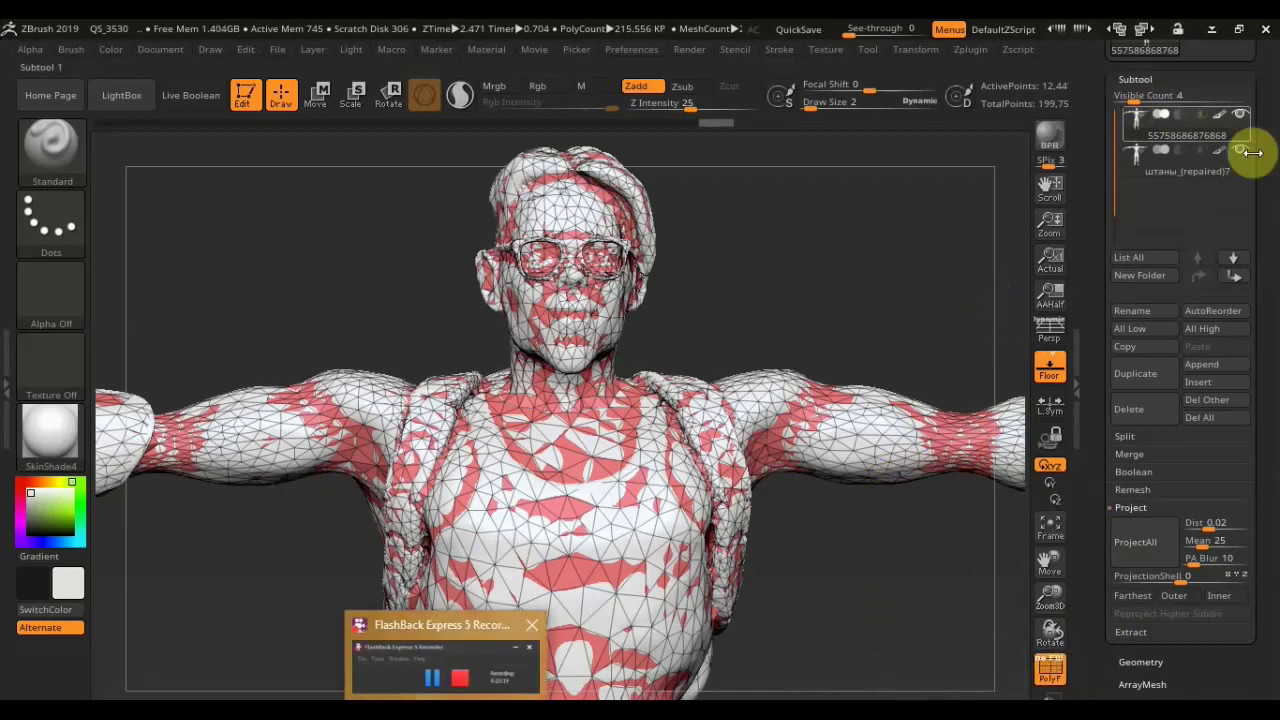
pyautogui.moveTo(1266, 134); pyautogui.dragTo(1266, 277)
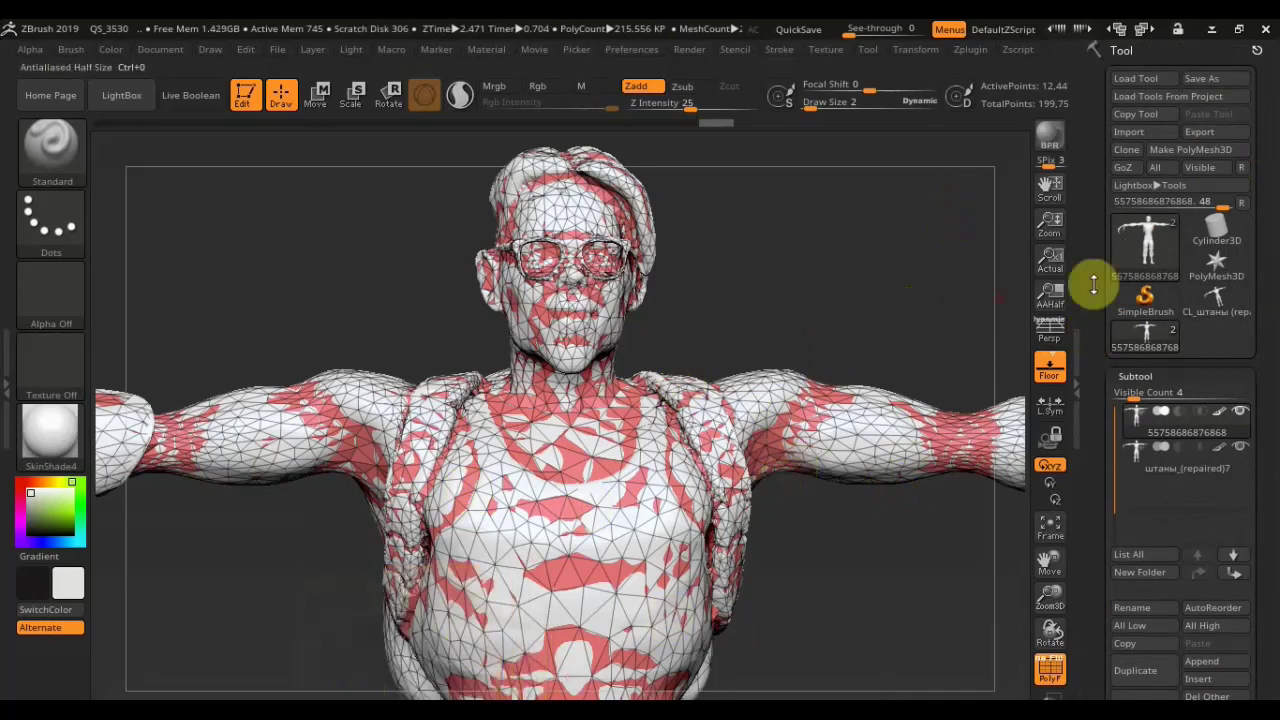
# Hide the overlapping white subtool and turn off the PolyF wireframe.
pyautogui.click(1238, 447)
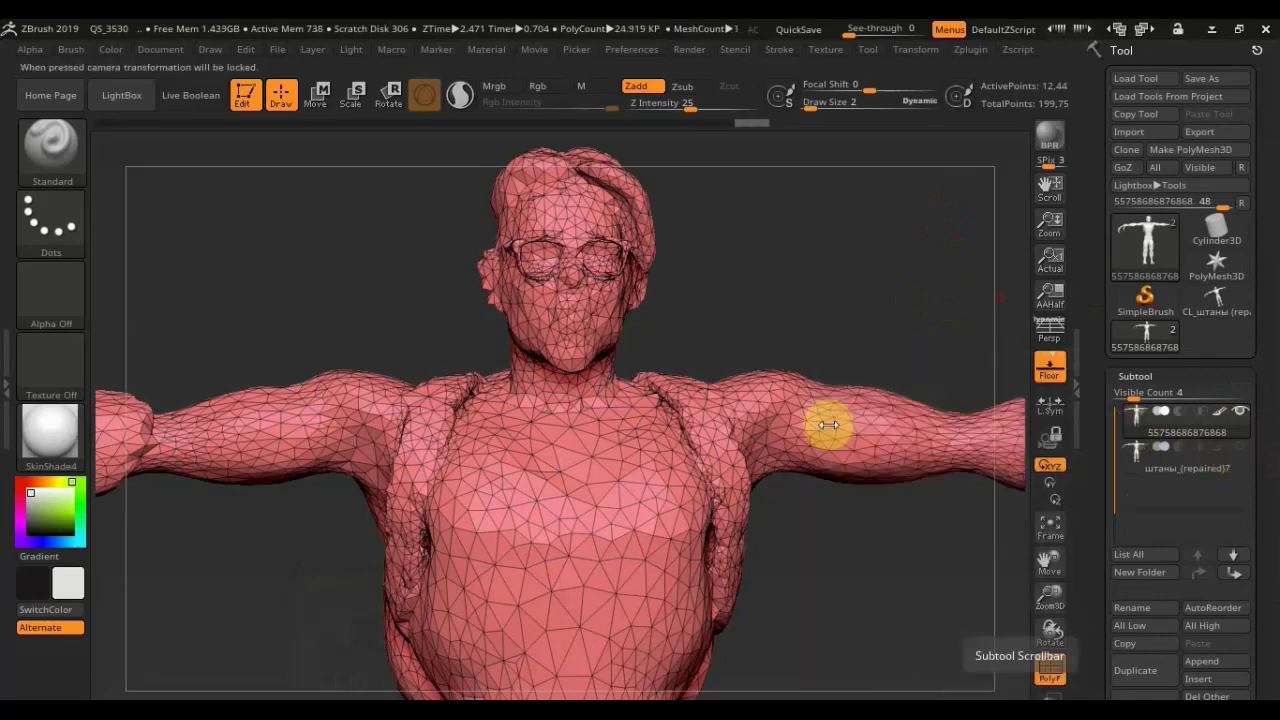
pyautogui.moveTo(754, 296)
pyautogui.mouseDown()
pyautogui.moveTo(826, 300)
pyautogui.moveTo(757, 297)
pyautogui.mouseUp()
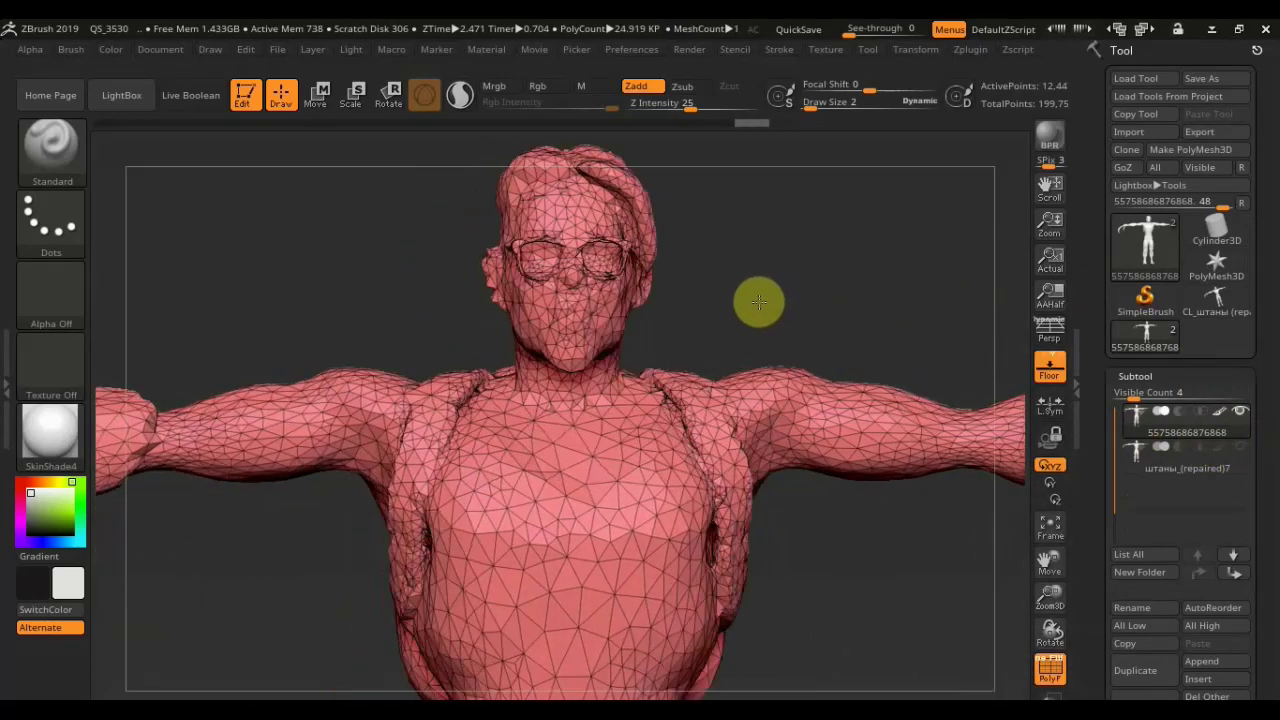
pyautogui.click(1050, 680)
pyautogui.moveTo(943, 606); pyautogui.dragTo(943, 604)
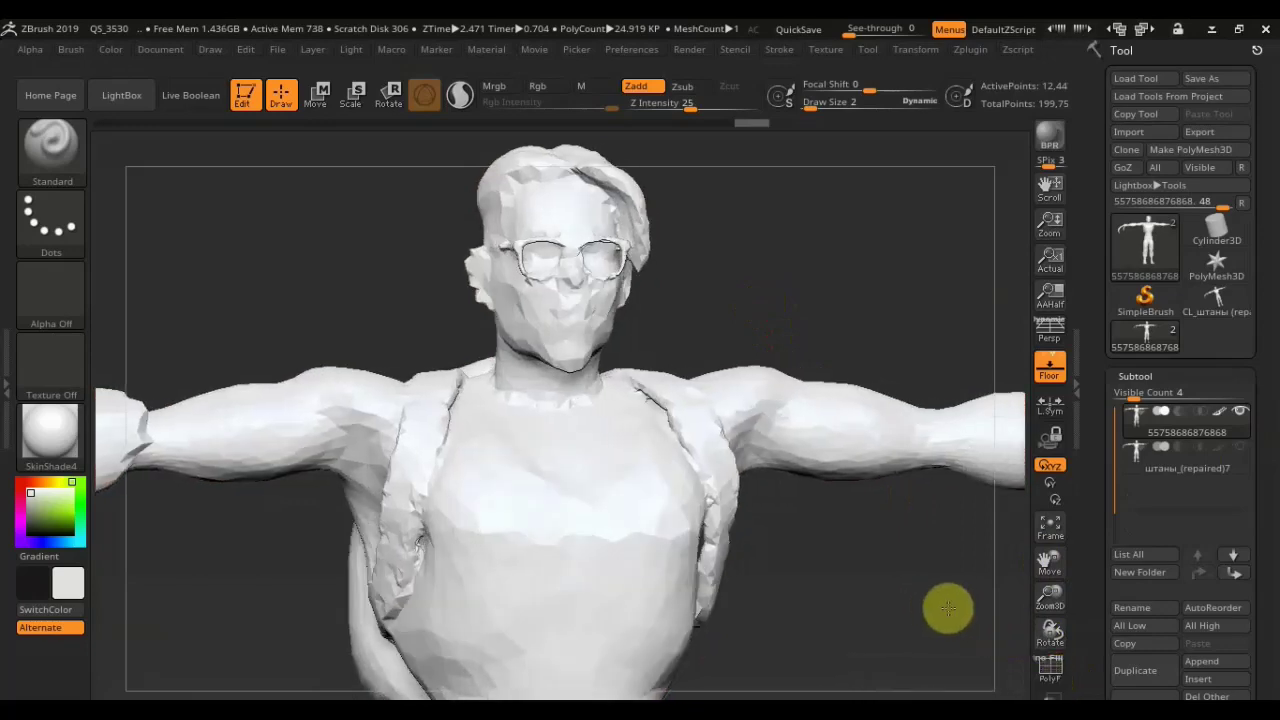
# Apply the MatCap Red Wax material to the character.
pyautogui.click(33, 437)
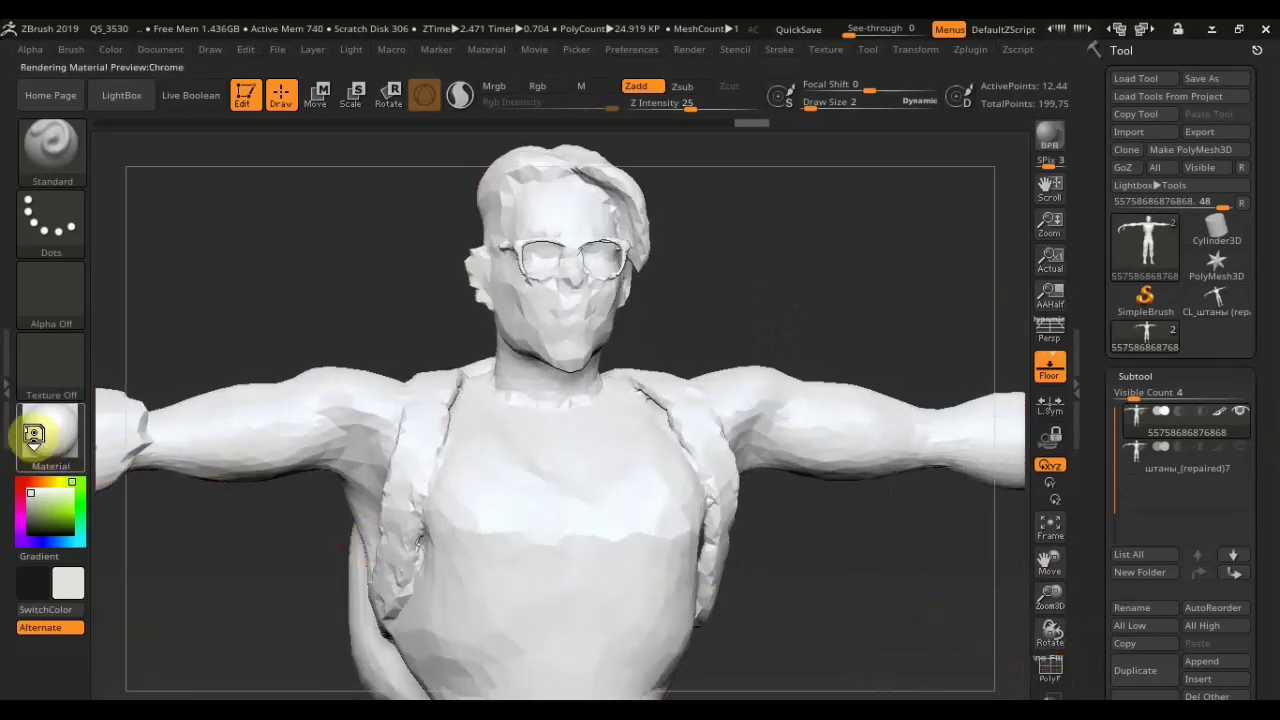
pyautogui.click(33, 437)
pyautogui.click(157, 263)
pyautogui.moveTo(785, 325)
pyautogui.mouseDown()
pyautogui.moveTo(737, 306)
pyautogui.moveTo(846, 314)
pyautogui.moveTo(777, 314)
pyautogui.mouseUp()
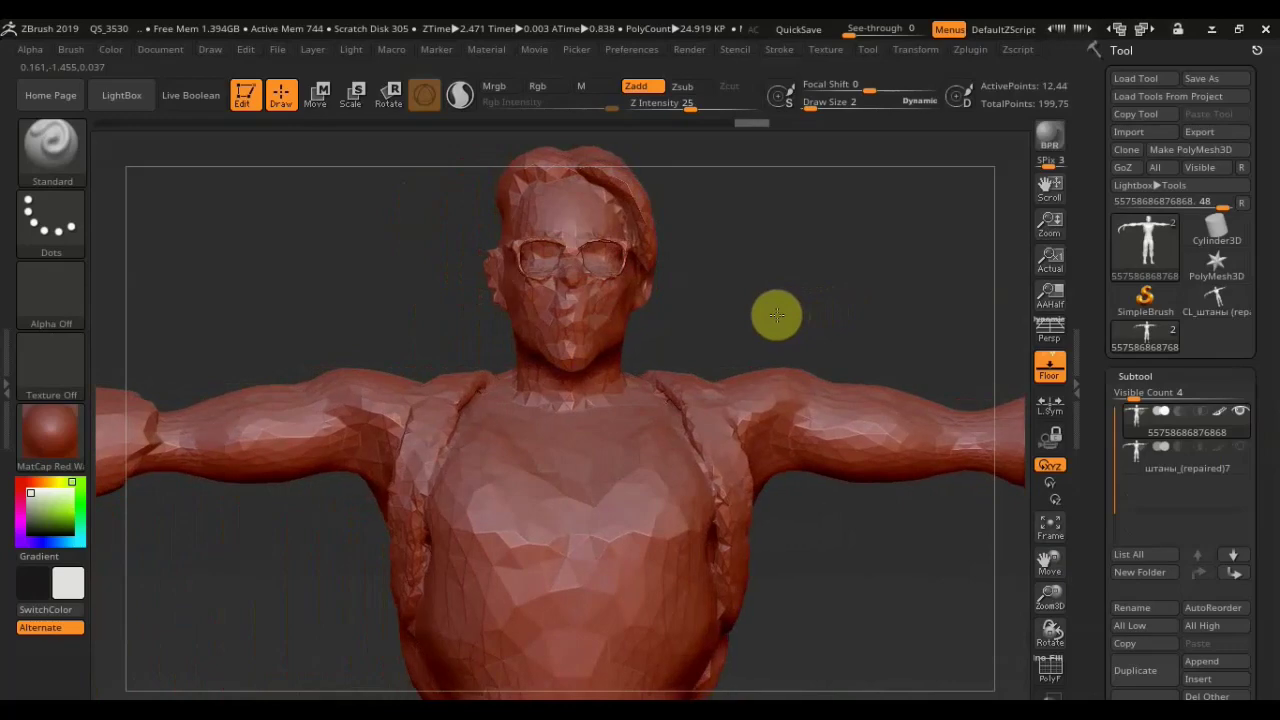
pyautogui.click(1205, 133)
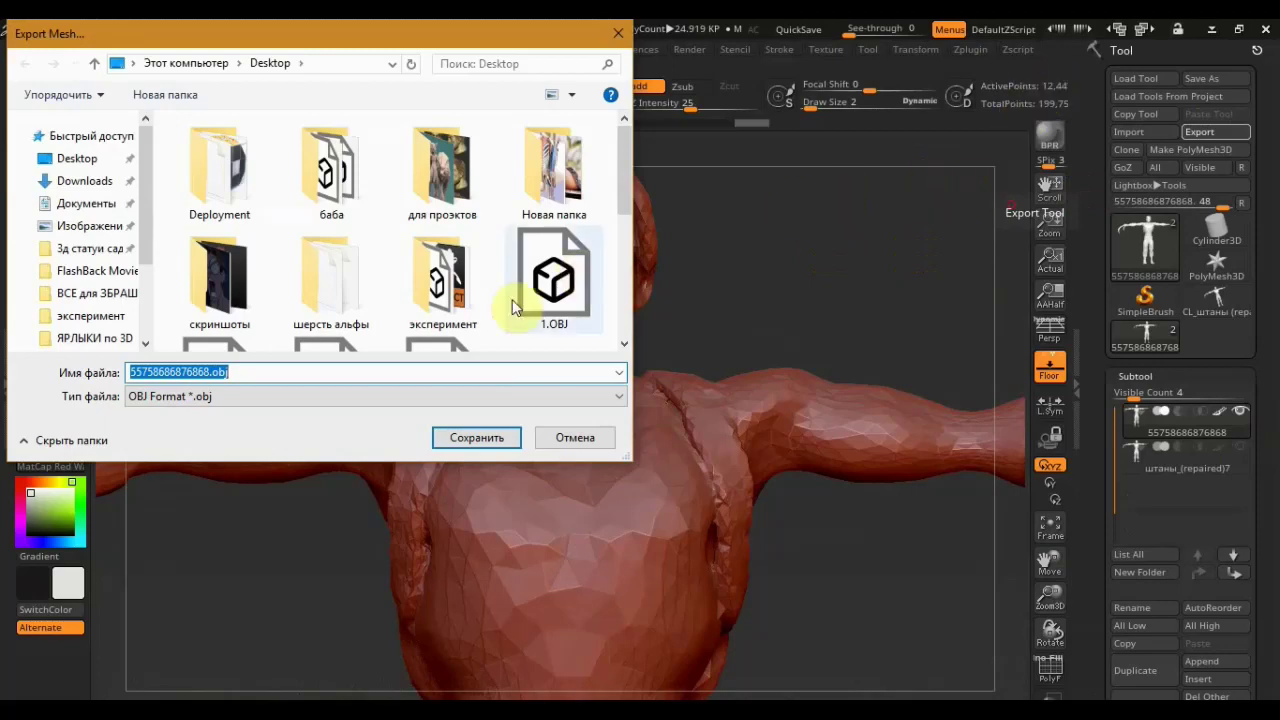
# Save the mesh over Desktop 55758686876868.obj, confirming the overwrite, then minimise ZBrush.
pyautogui.moveTo(492, 40); pyautogui.dragTo(294, 194)
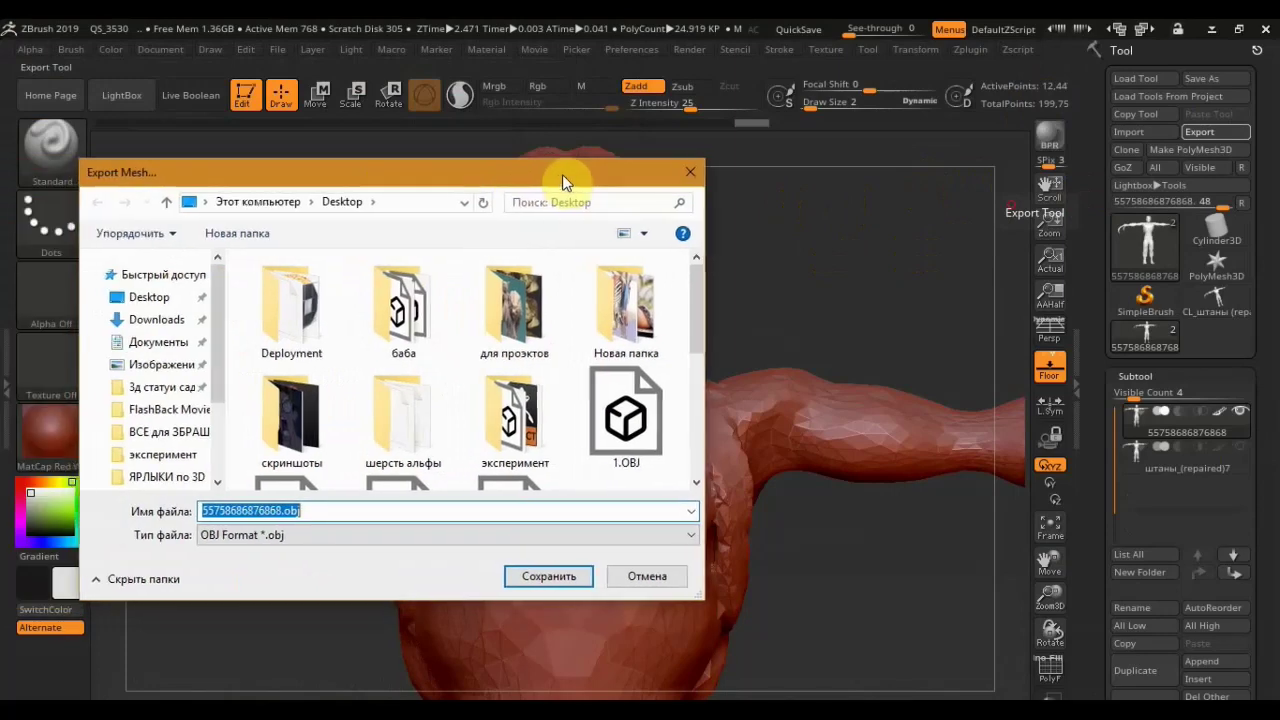
pyautogui.moveTo(293, 193); pyautogui.dragTo(617, 170)
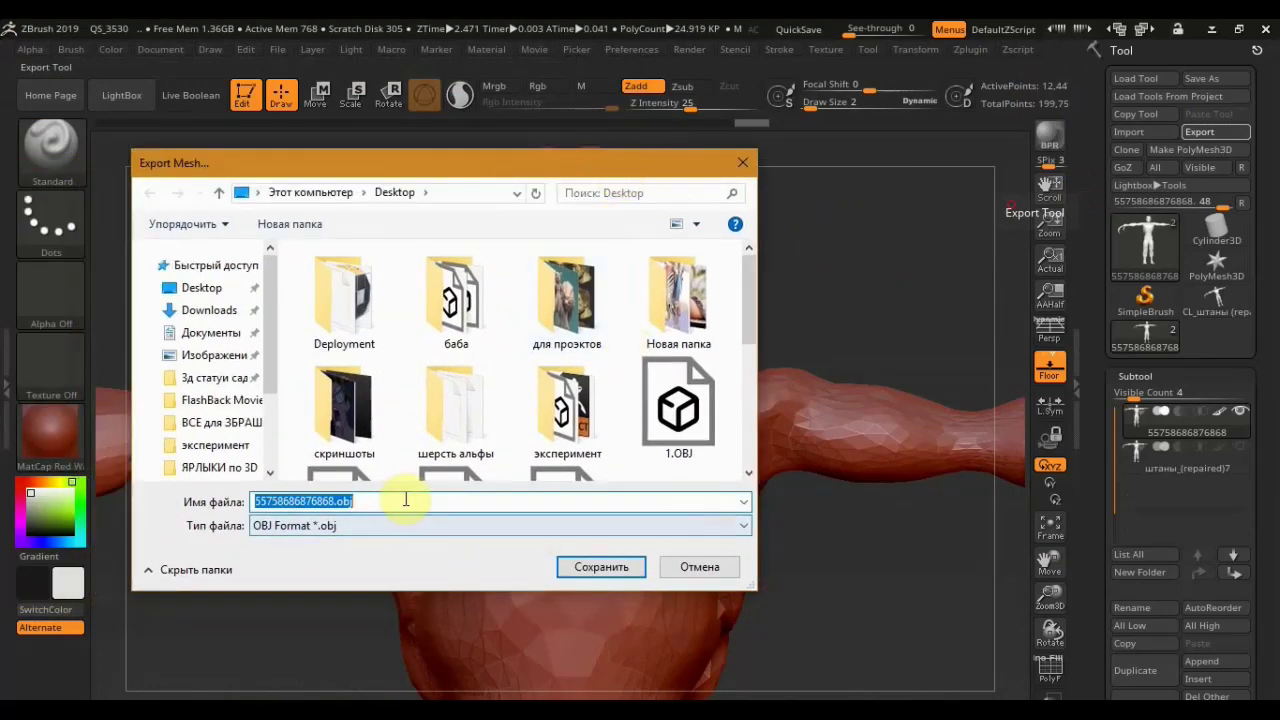
pyautogui.click(601, 567)
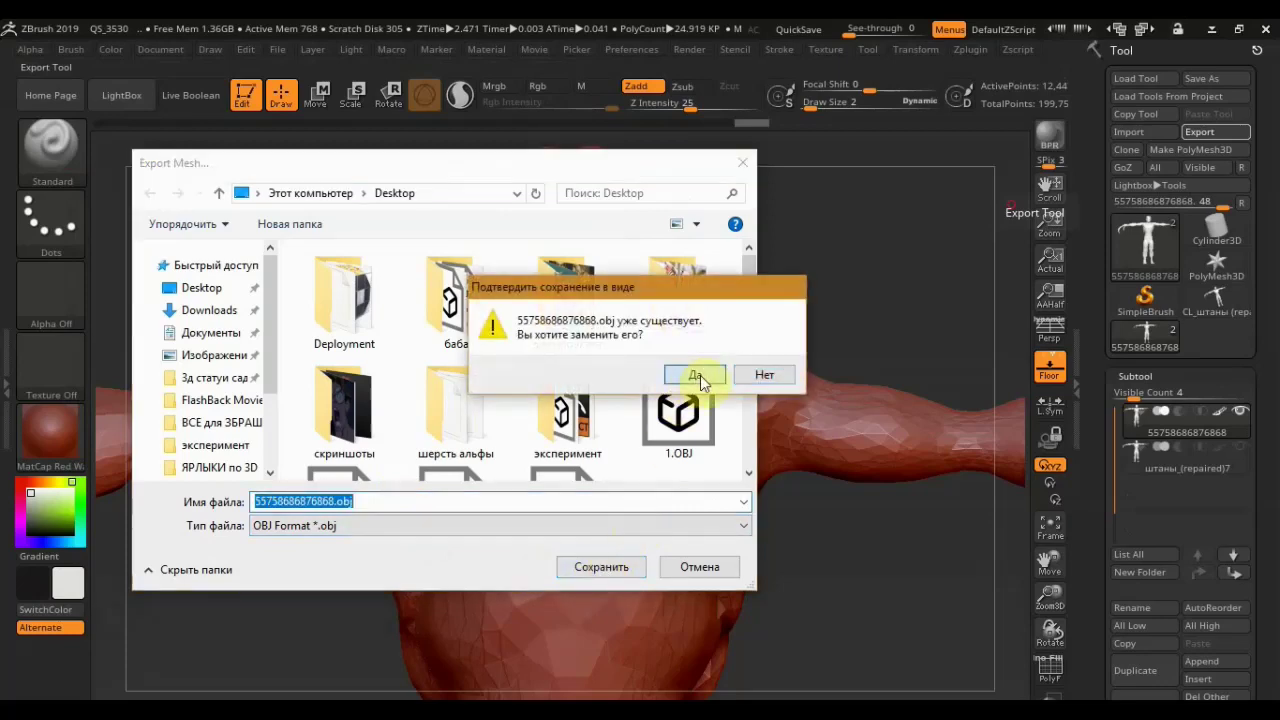
pyautogui.click(700, 375)
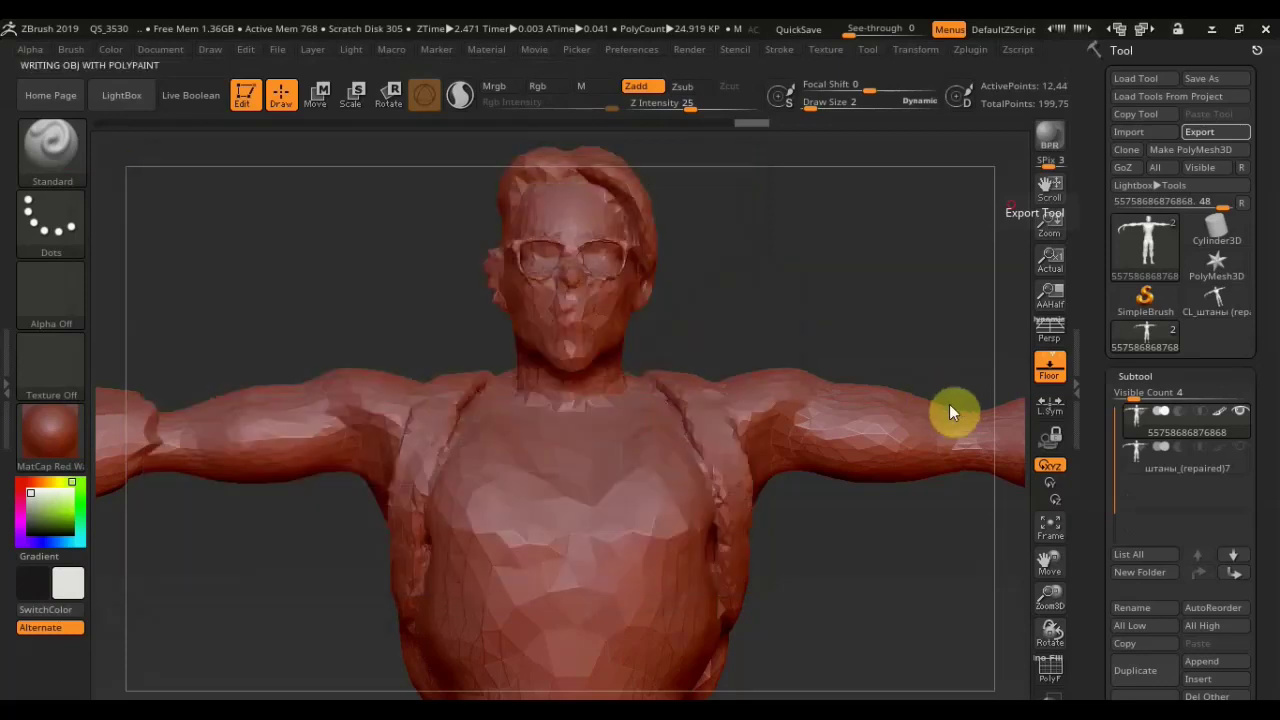
pyautogui.click(1212, 29)
pyautogui.click(50, 51)
pyautogui.moveTo(70, 305)
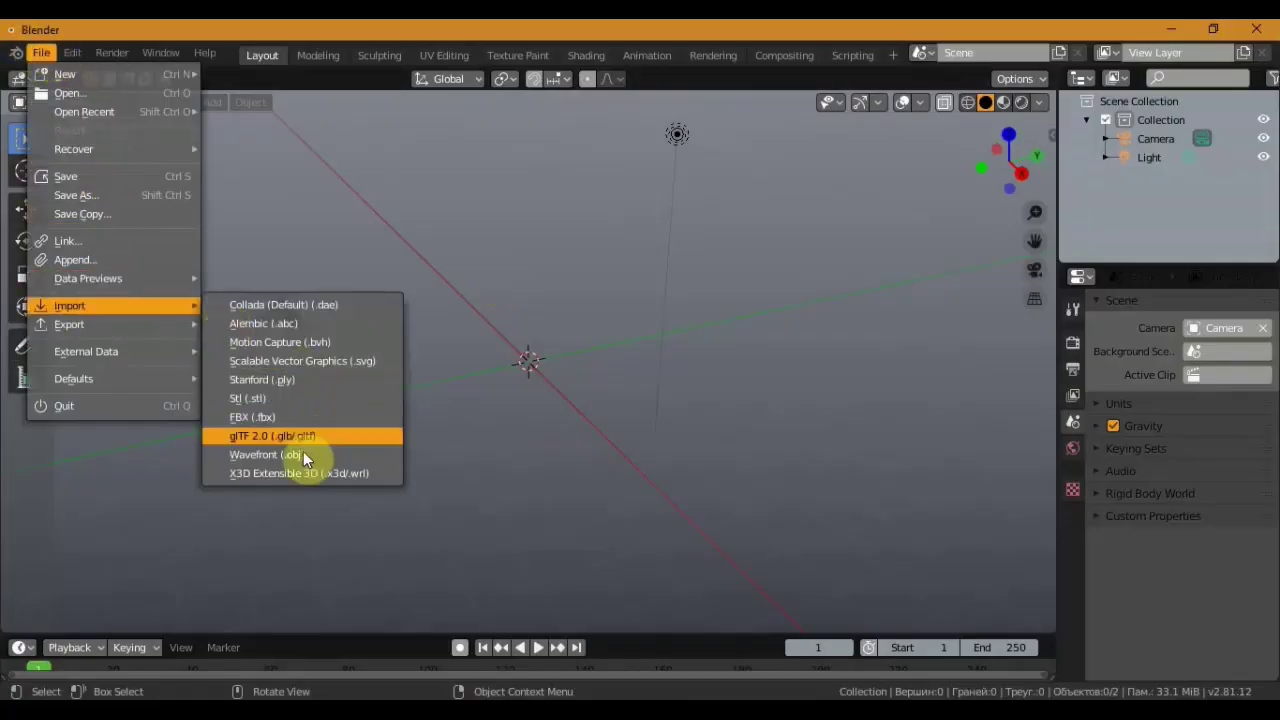
# Import перс 1.OBJ into Blender as a Wavefront OBJ.
pyautogui.click(305, 453)
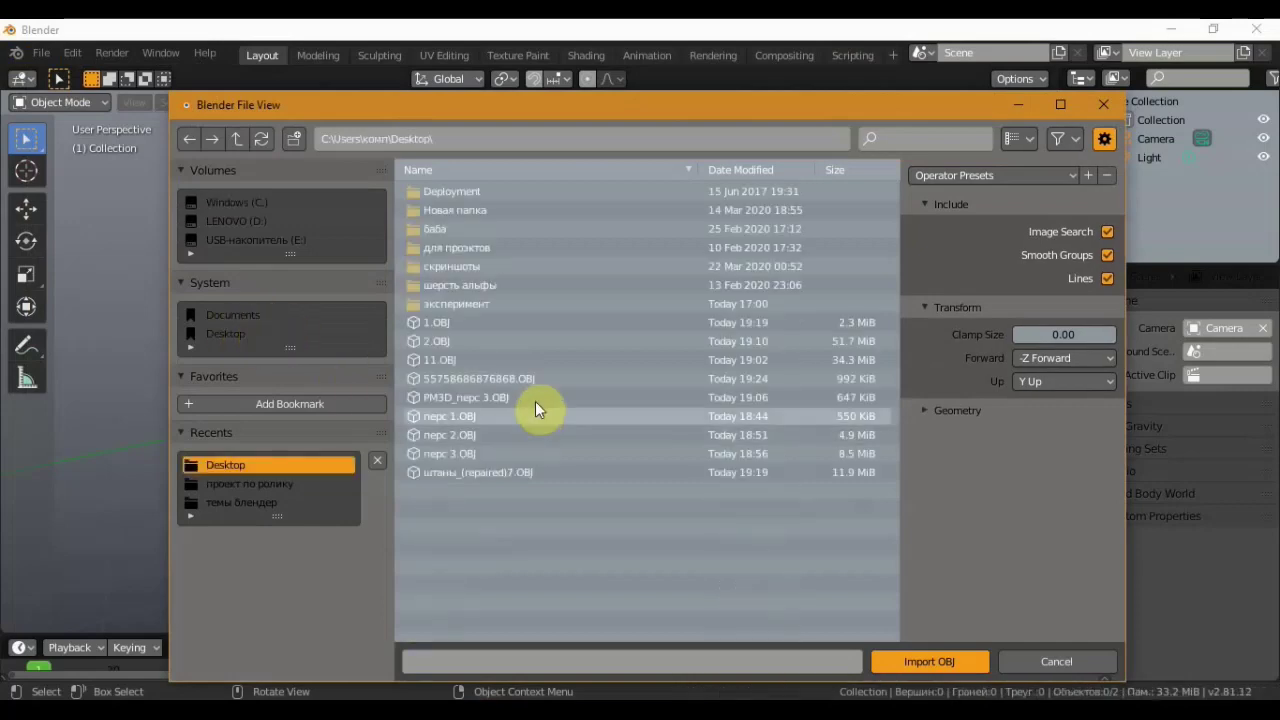
pyautogui.click(460, 416)
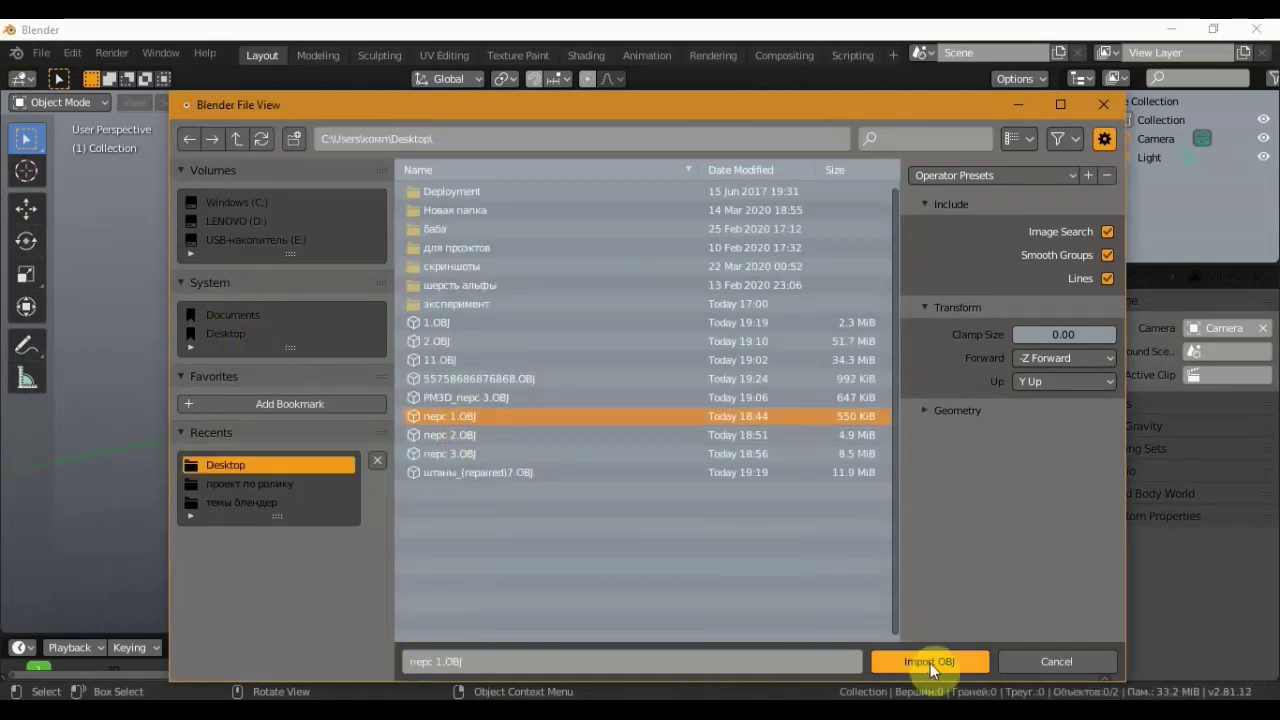
pyautogui.click(929, 662)
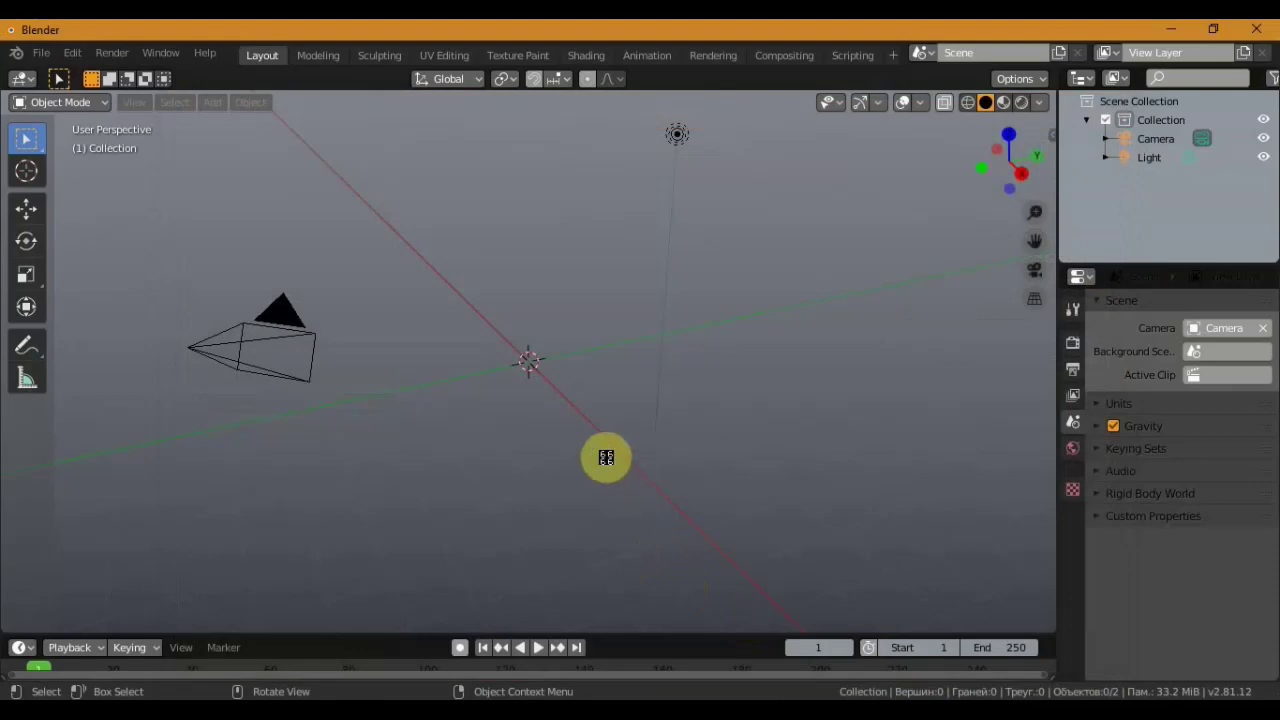
pyautogui.scroll(-2, 605, 465)
pyautogui.scroll(-1, 605, 465)
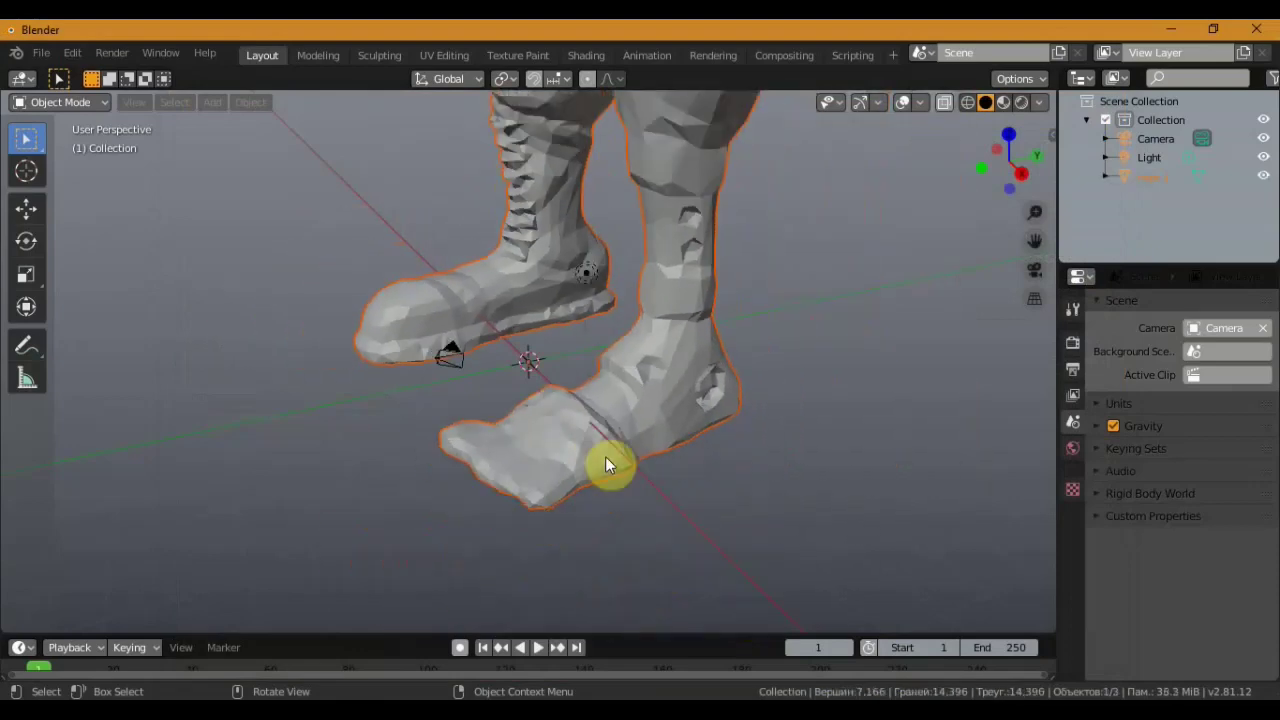
# Scale the imported figure down in front view.
pyautogui.press('KP_1')
pyautogui.scroll(-3, 605, 465)
pyautogui.scroll(-5, 605, 465)
pyautogui.scroll(-2, 683, 371)
pyautogui.scroll(2, 660, 295)
pyautogui.press('s')
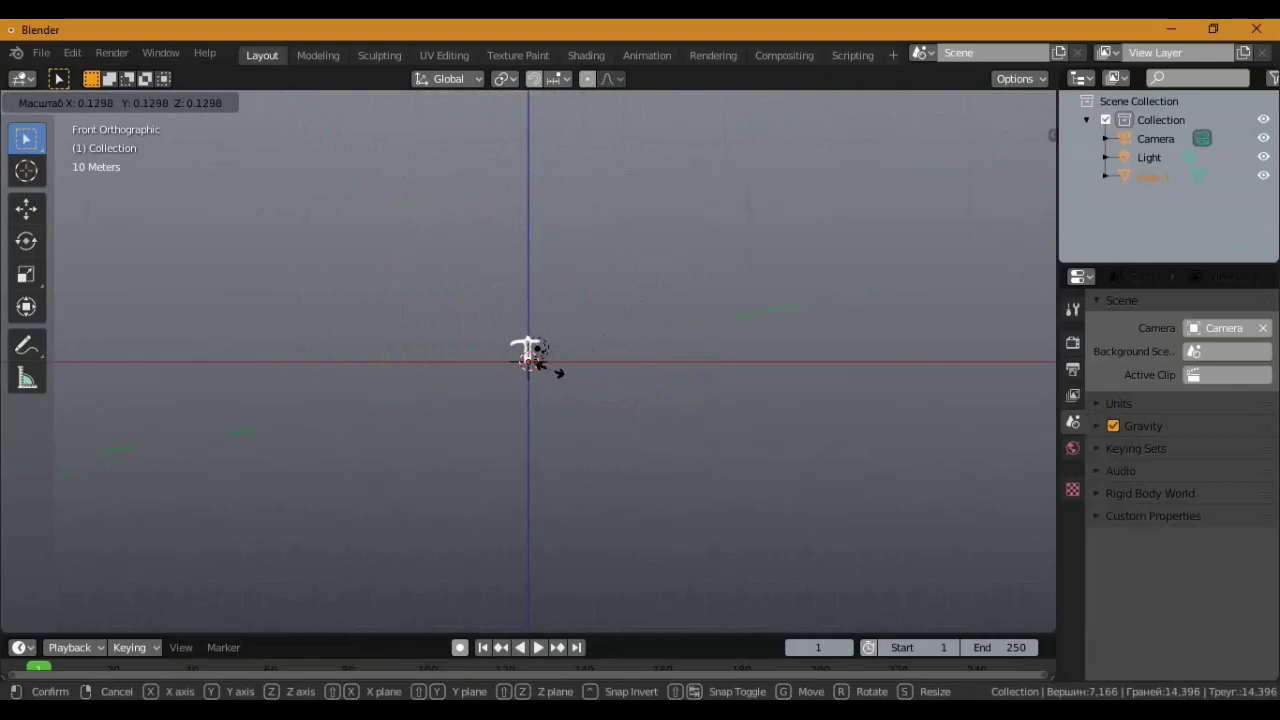
pyautogui.click(545, 350)
pyautogui.scroll(3, 545, 348)
pyautogui.scroll(3, 540, 320)
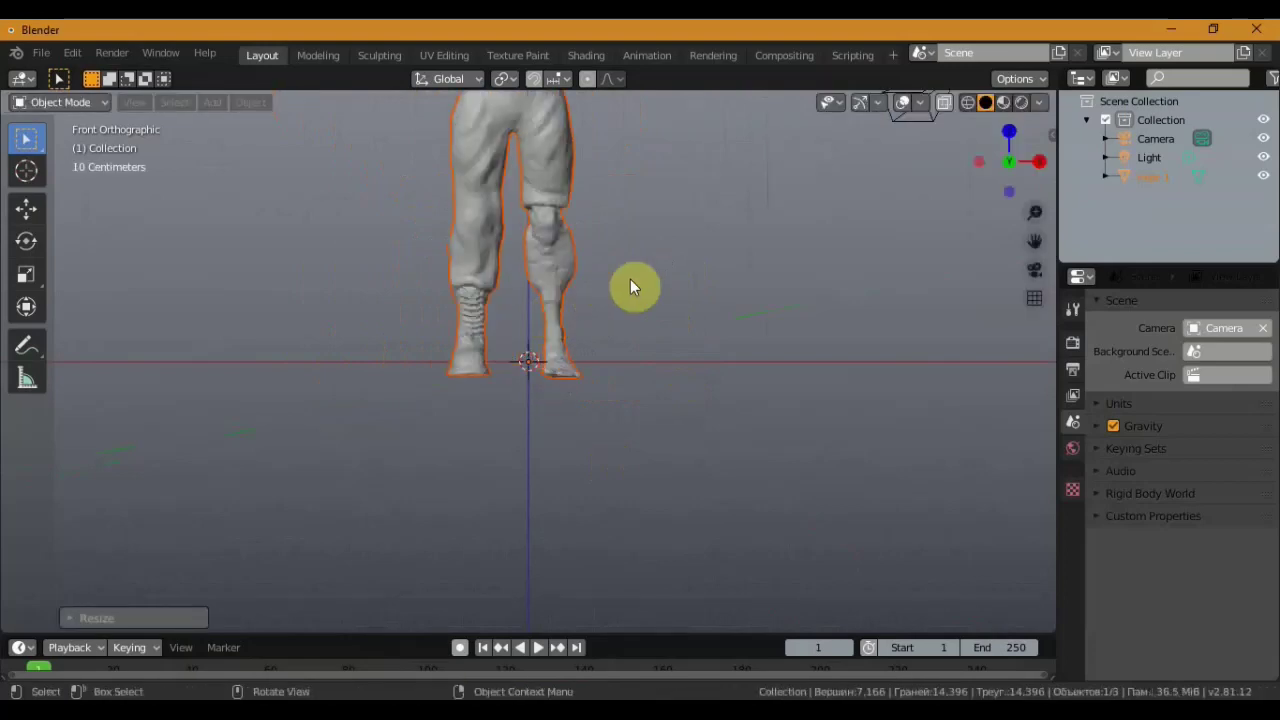
# Shrink the figure further, to about 0.58 scale, around its feet.
pyautogui.press('KP_7')
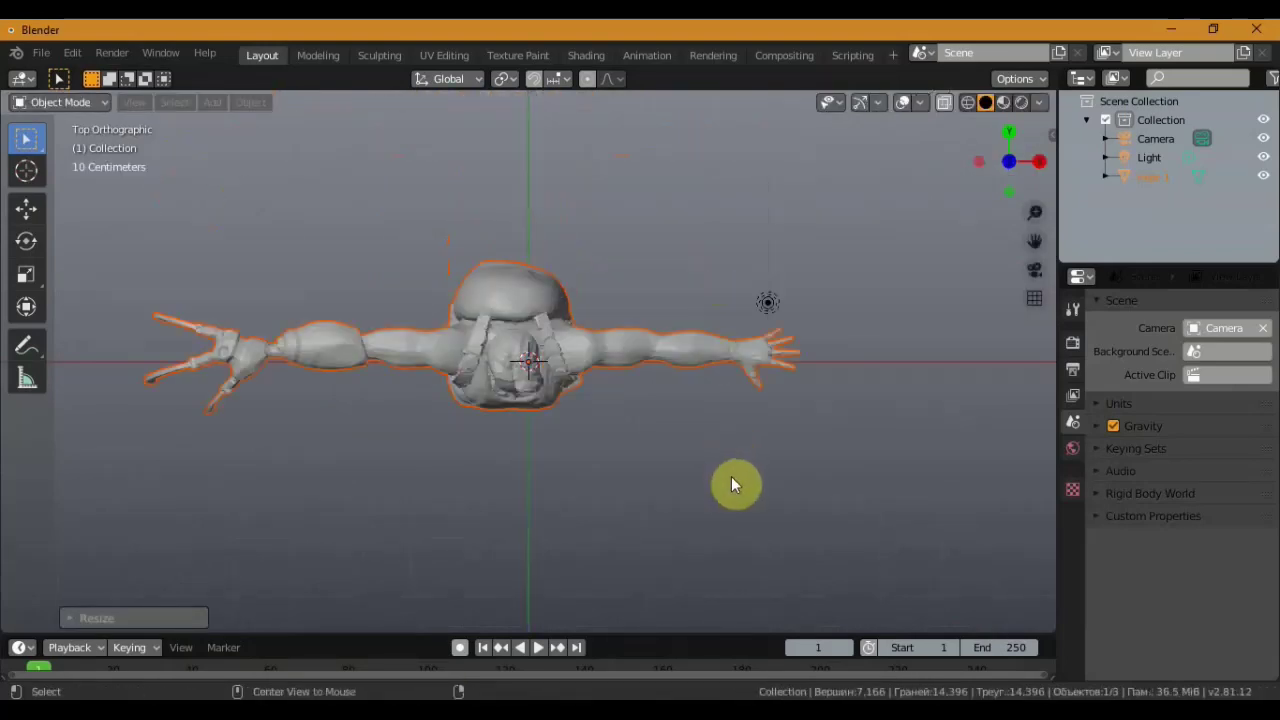
pyautogui.press('KP_1')
pyautogui.moveTo(732, 250); pyautogui.dragTo(752, 476, button='middle')
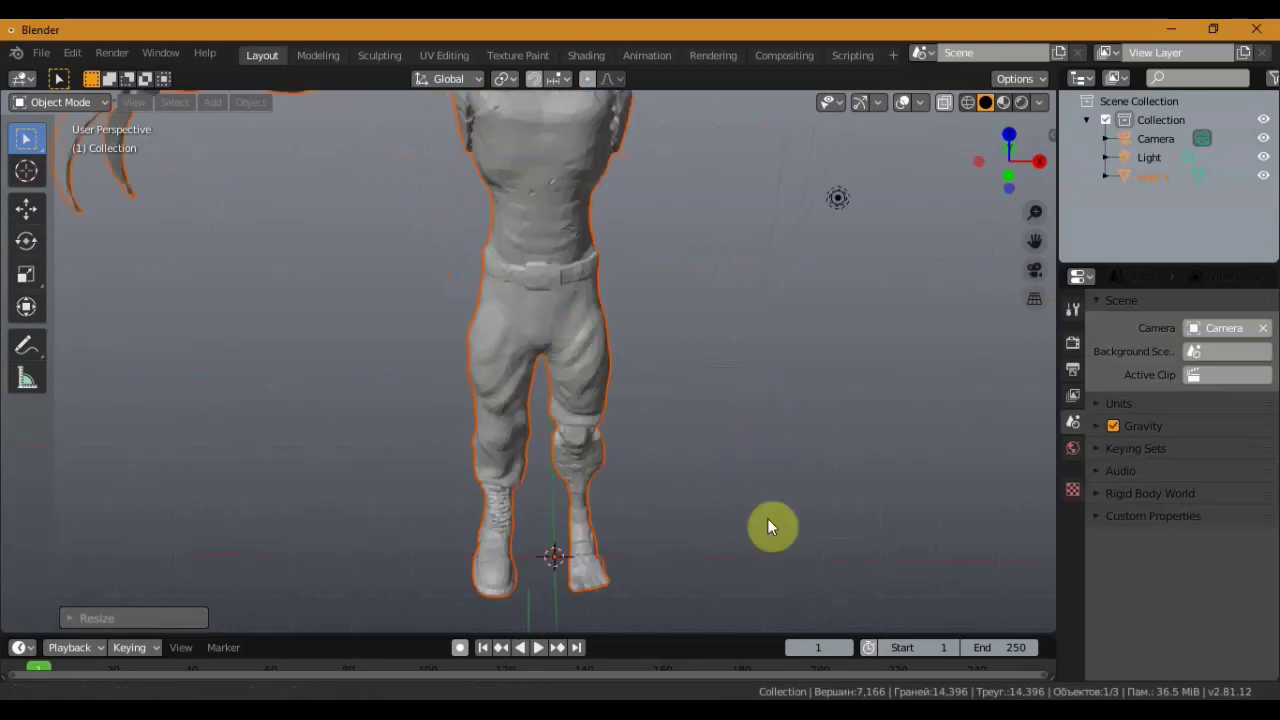
pyautogui.scroll(-2, 755, 445)
pyautogui.scroll(-2, 751, 443)
pyautogui.scroll(-1, 700, 436)
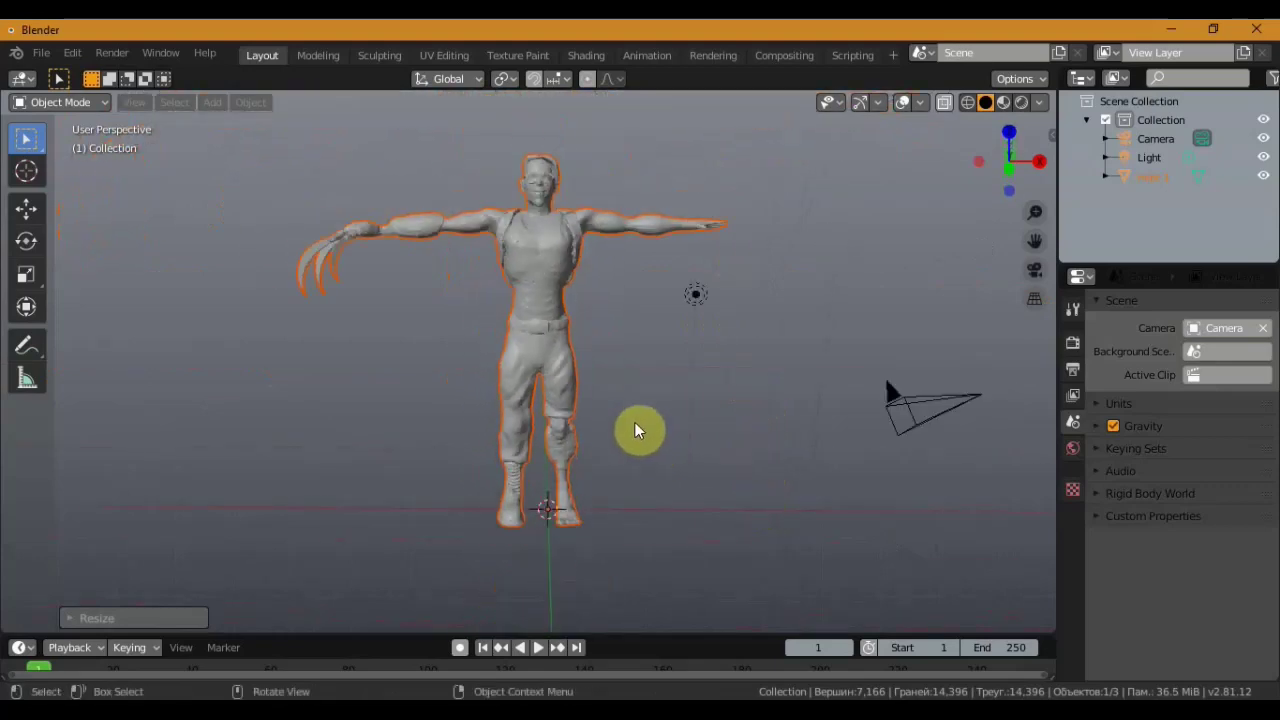
pyautogui.press('KP_1')
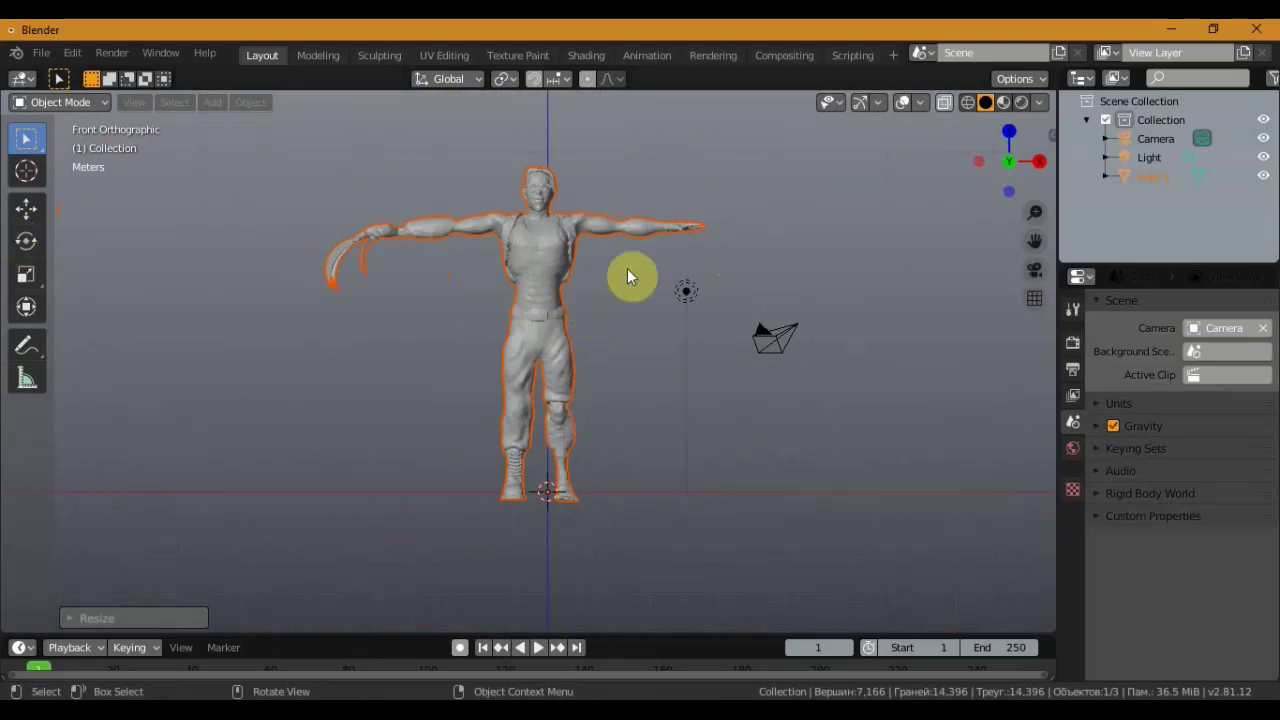
pyautogui.press('s')
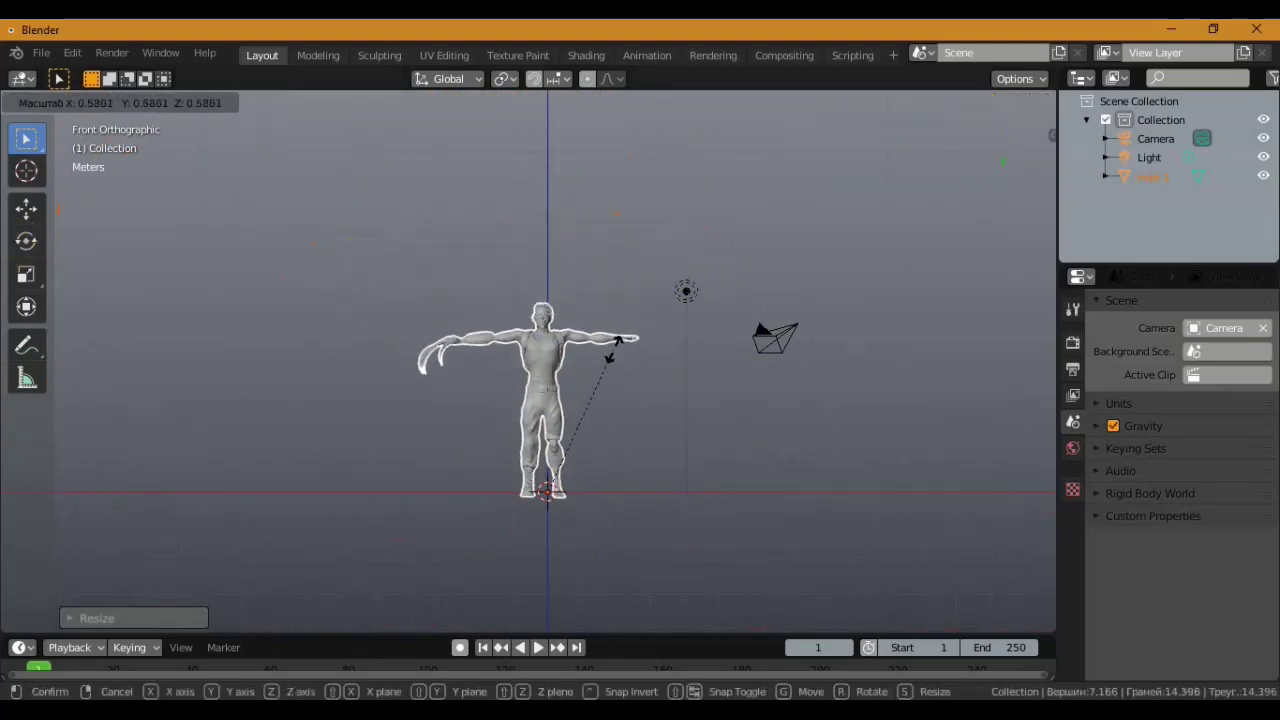
pyautogui.click(623, 337)
# Move the figure with the Move tool so its feet rest at the origin.
pyautogui.click(26, 215)
pyautogui.moveTo(558, 366)
pyautogui.mouseDown()
pyautogui.moveTo(550, 414)
pyautogui.moveTo(616, 482)
pyautogui.mouseUp()
pyautogui.scroll(5, 619, 255)
pyautogui.scroll(-2, 619, 255)
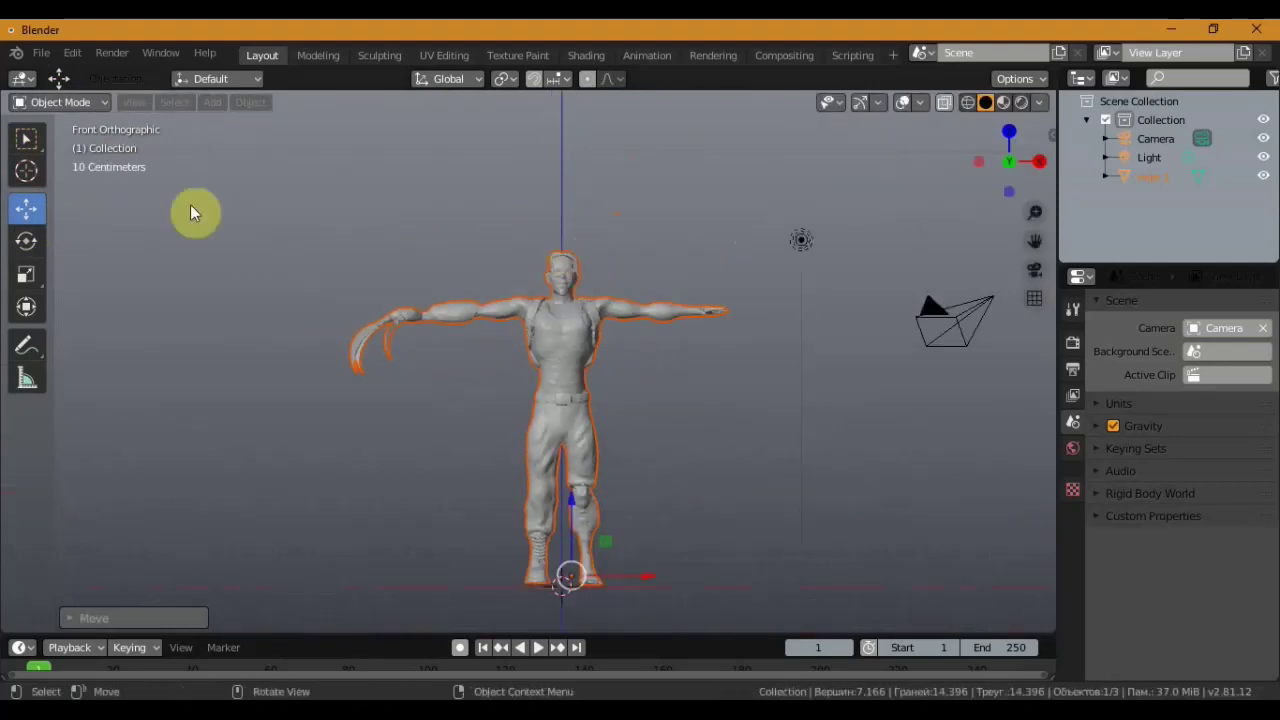
pyautogui.click(27, 140)
pyautogui.click(211, 102)
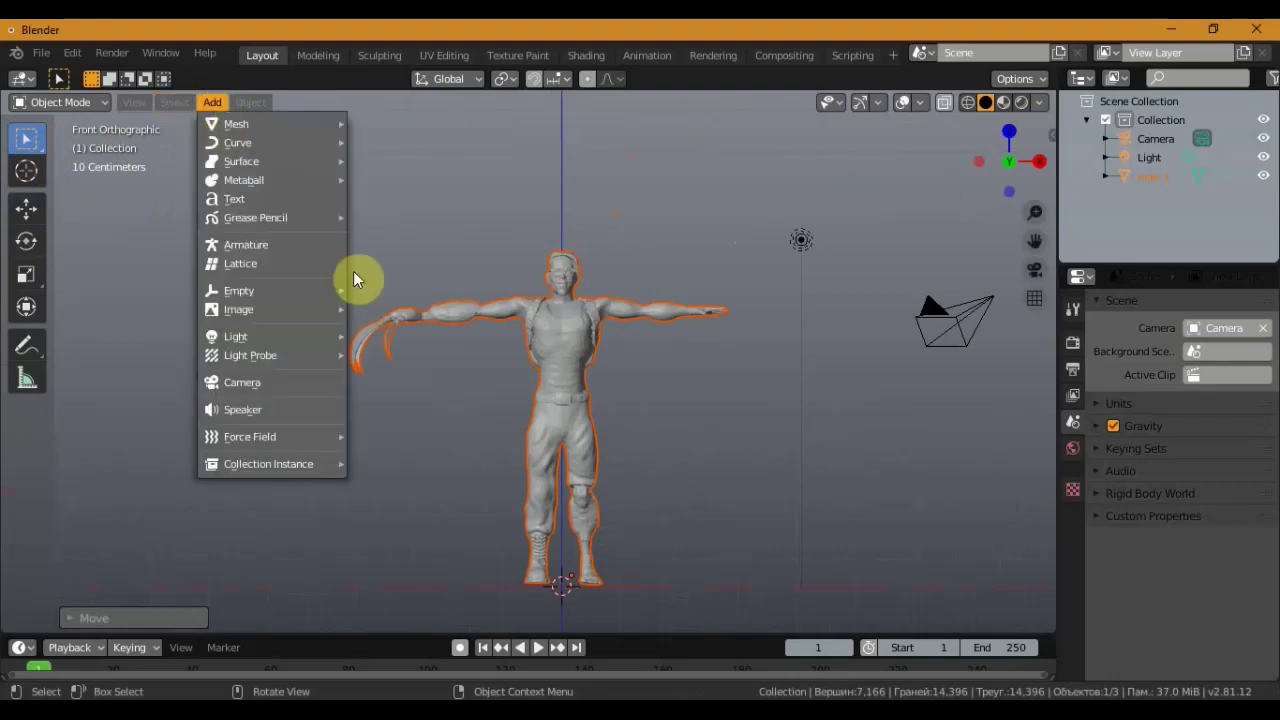
# Add an armature and set its bones to draw in front of the mesh.
pyautogui.click(288, 244)
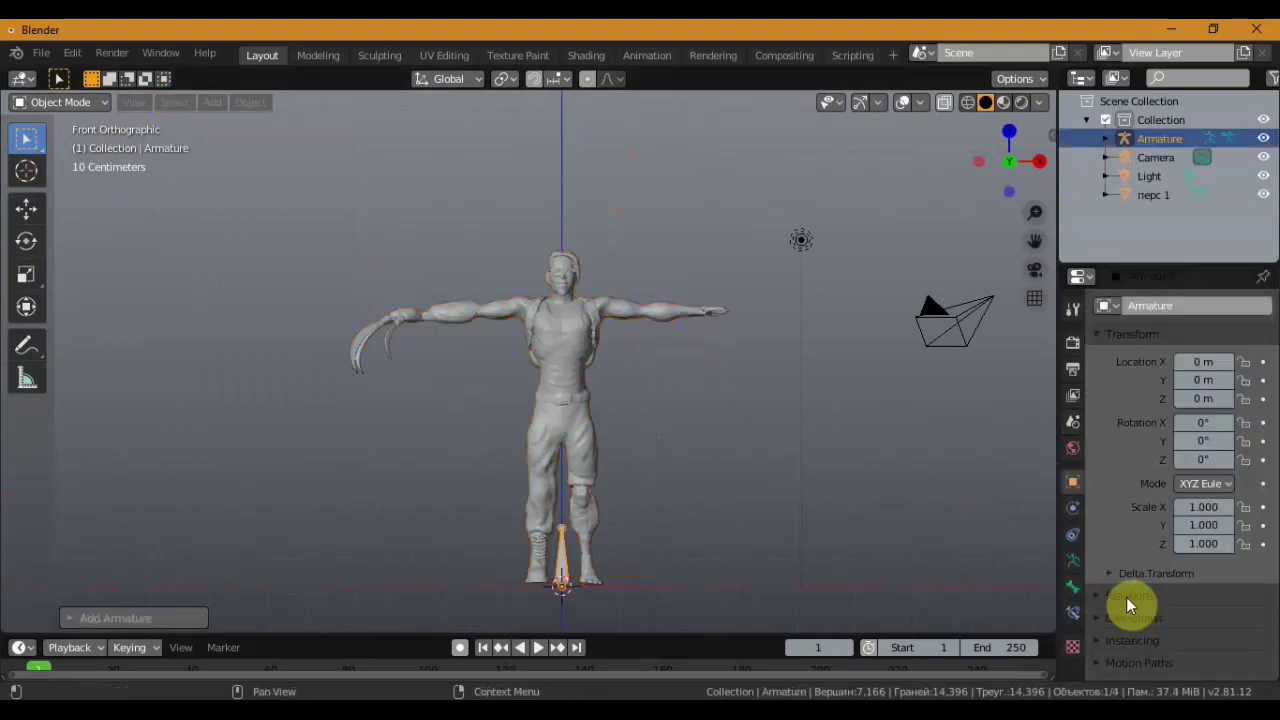
pyautogui.click(1074, 563)
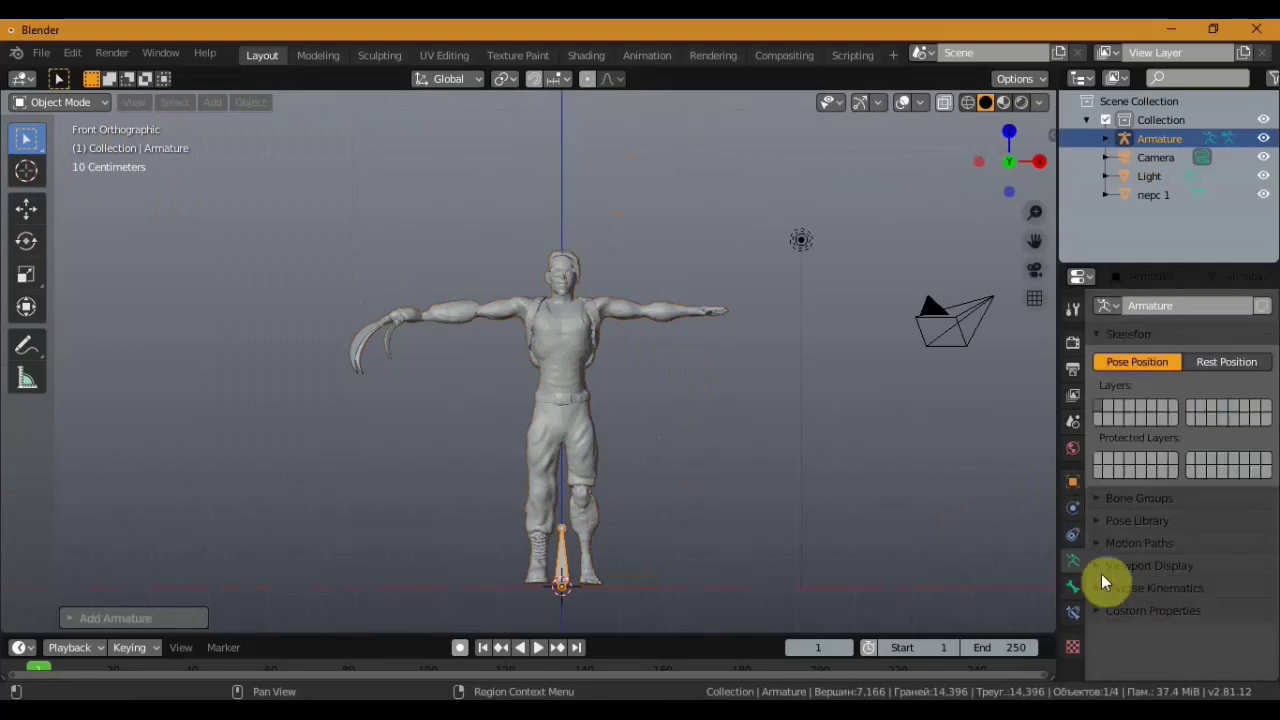
pyautogui.click(1159, 565)
pyautogui.click(1244, 637)
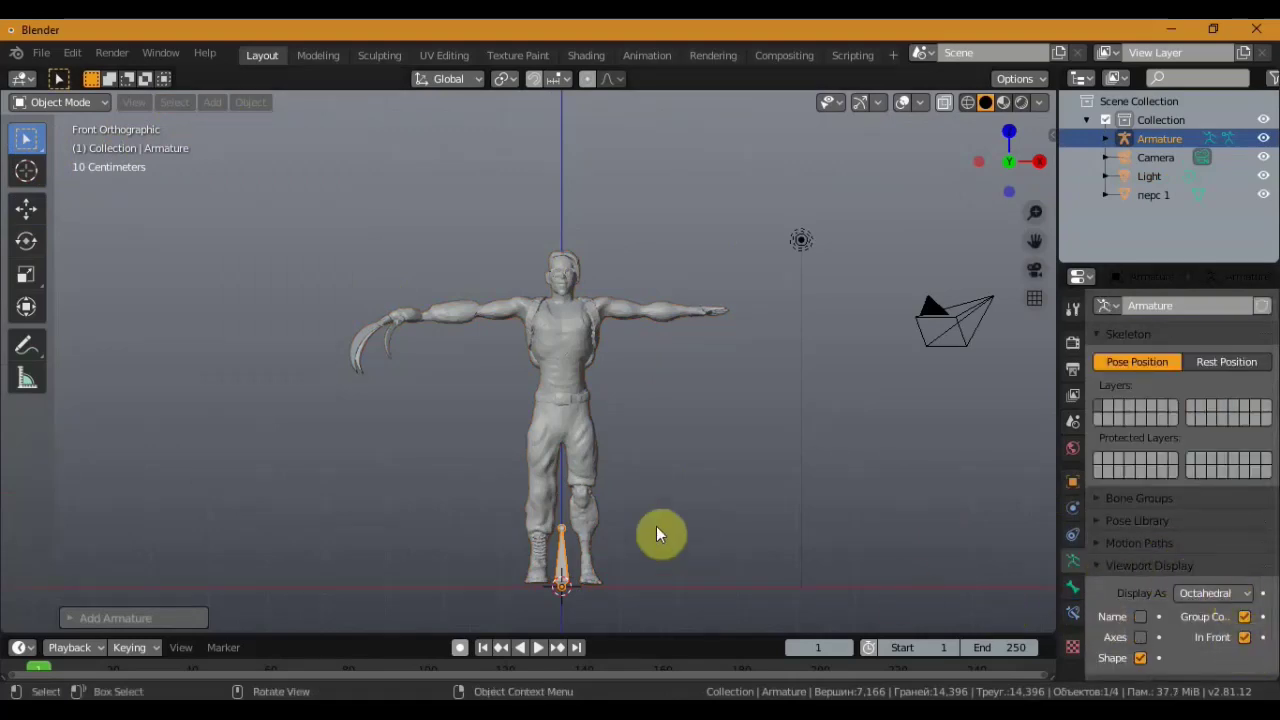
# Move and rotate the bone down into the character's thigh.
pyautogui.press('g')
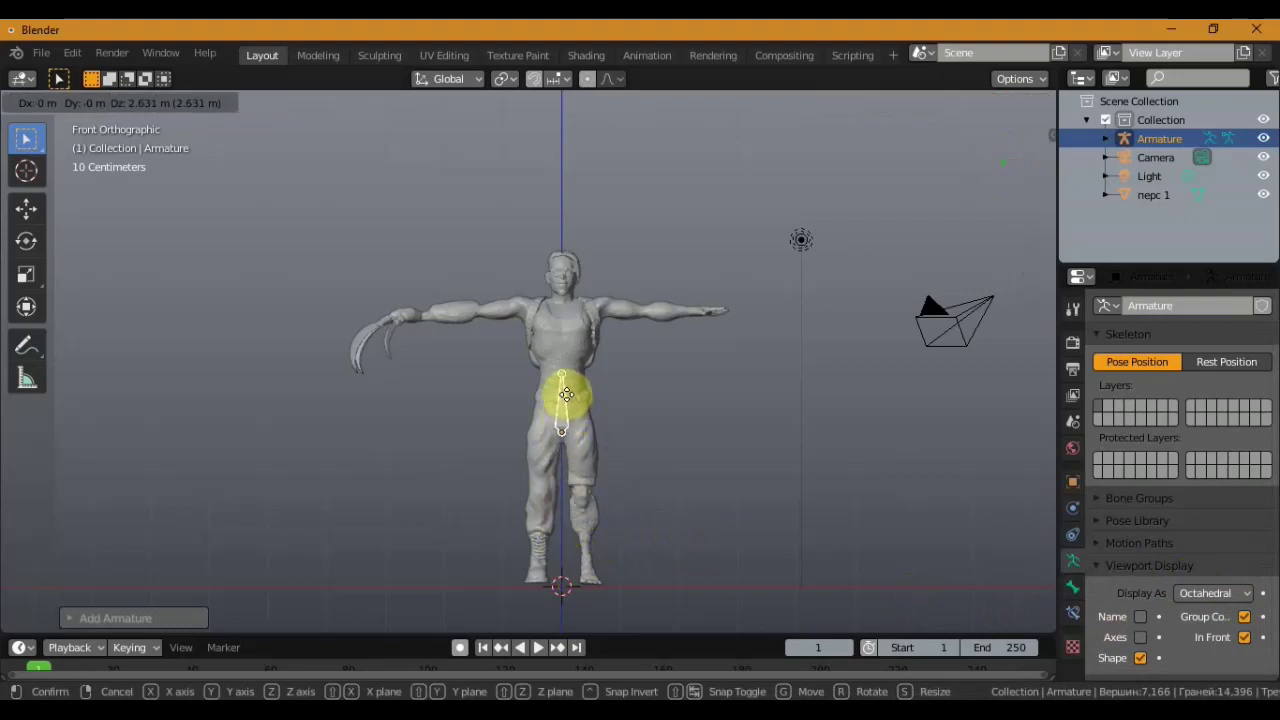
pyautogui.click(566, 395)
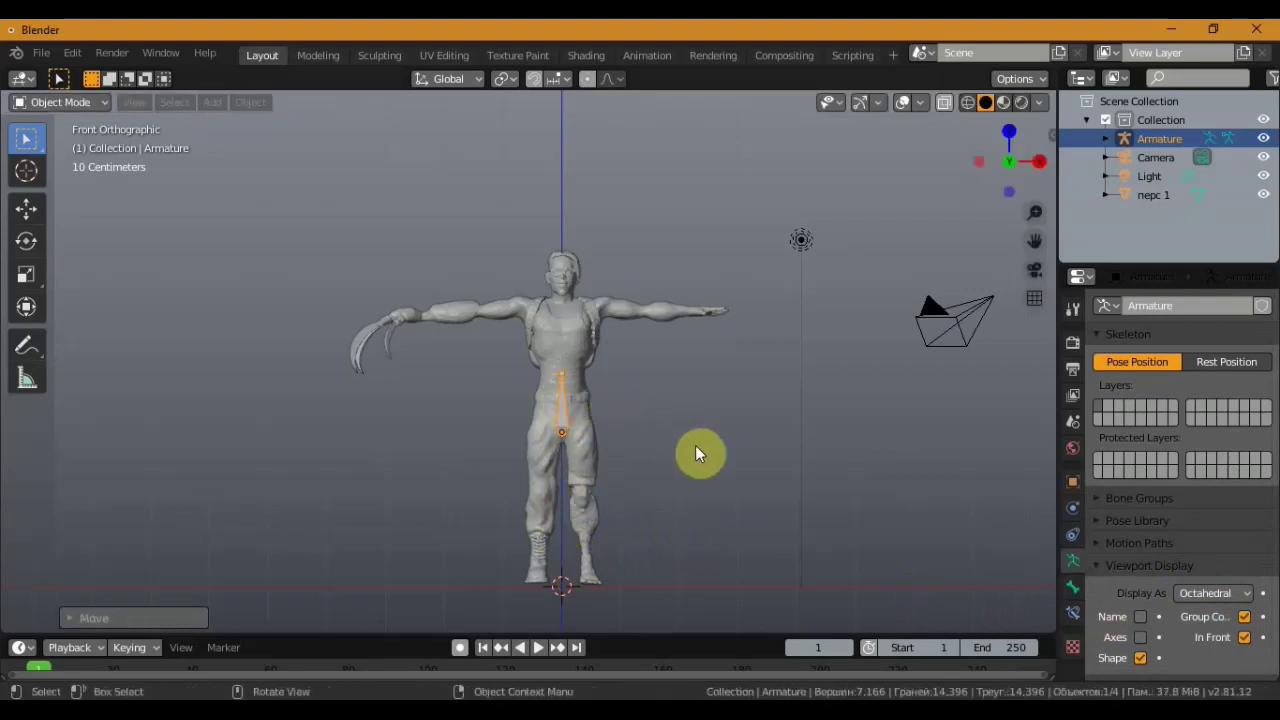
pyautogui.press('r')
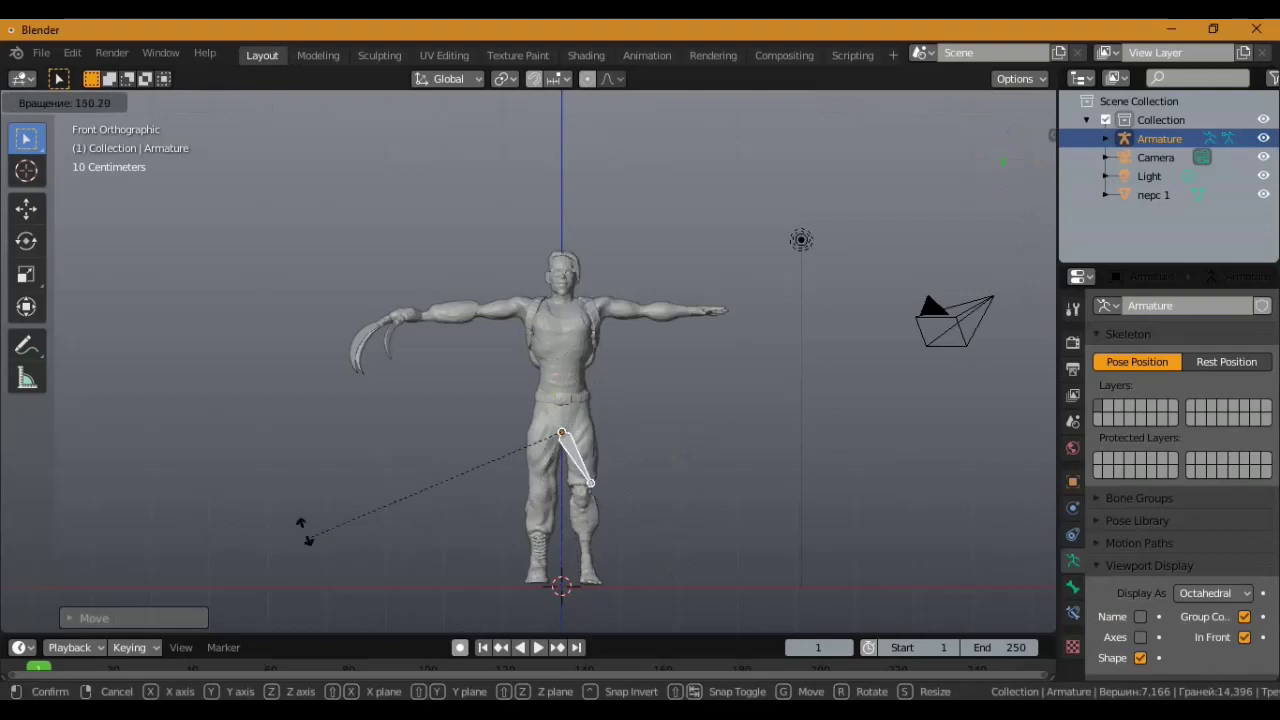
pyautogui.click(236, 407)
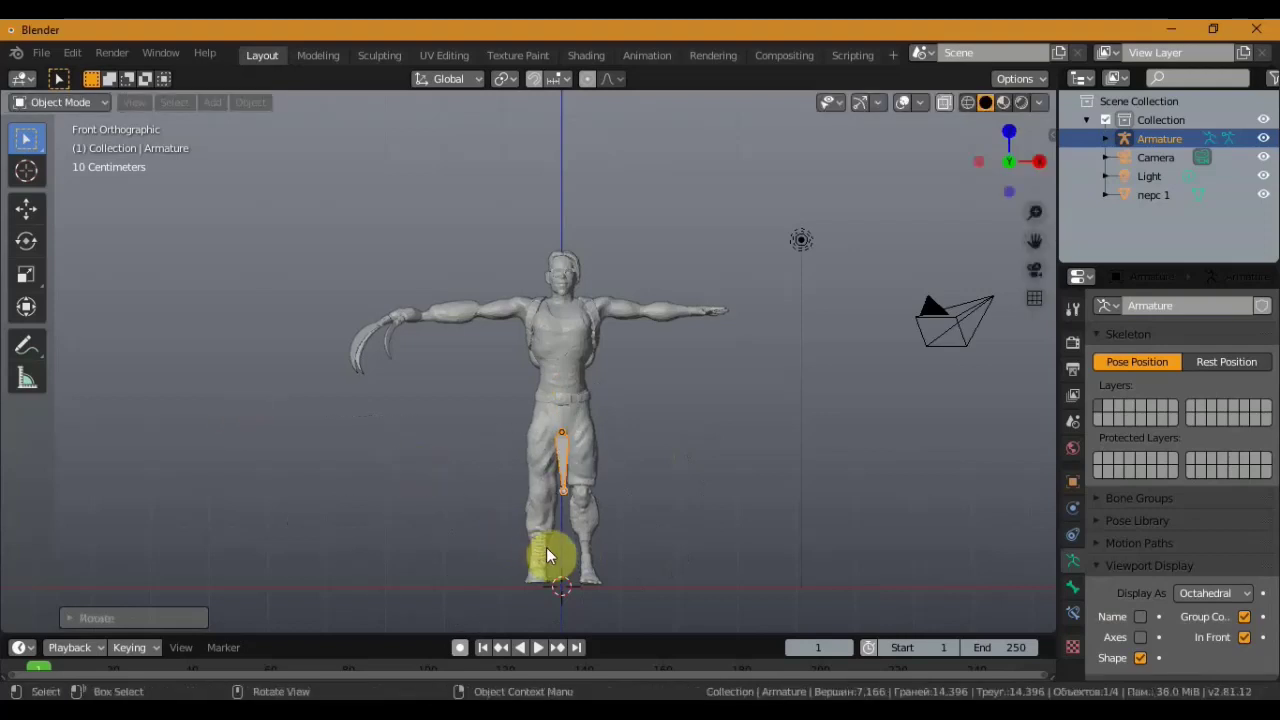
pyautogui.press('g')
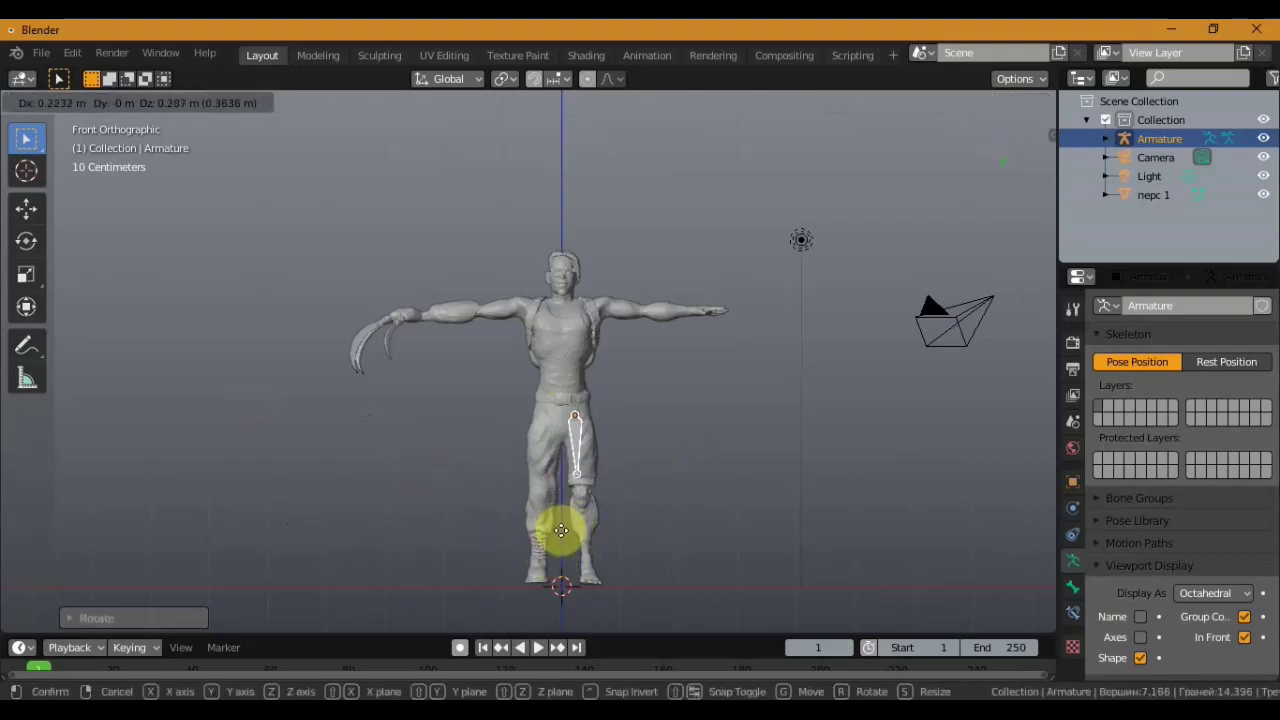
pyautogui.click(561, 530)
pyautogui.moveTo(684, 498); pyautogui.dragTo(522, 489, button='middle')
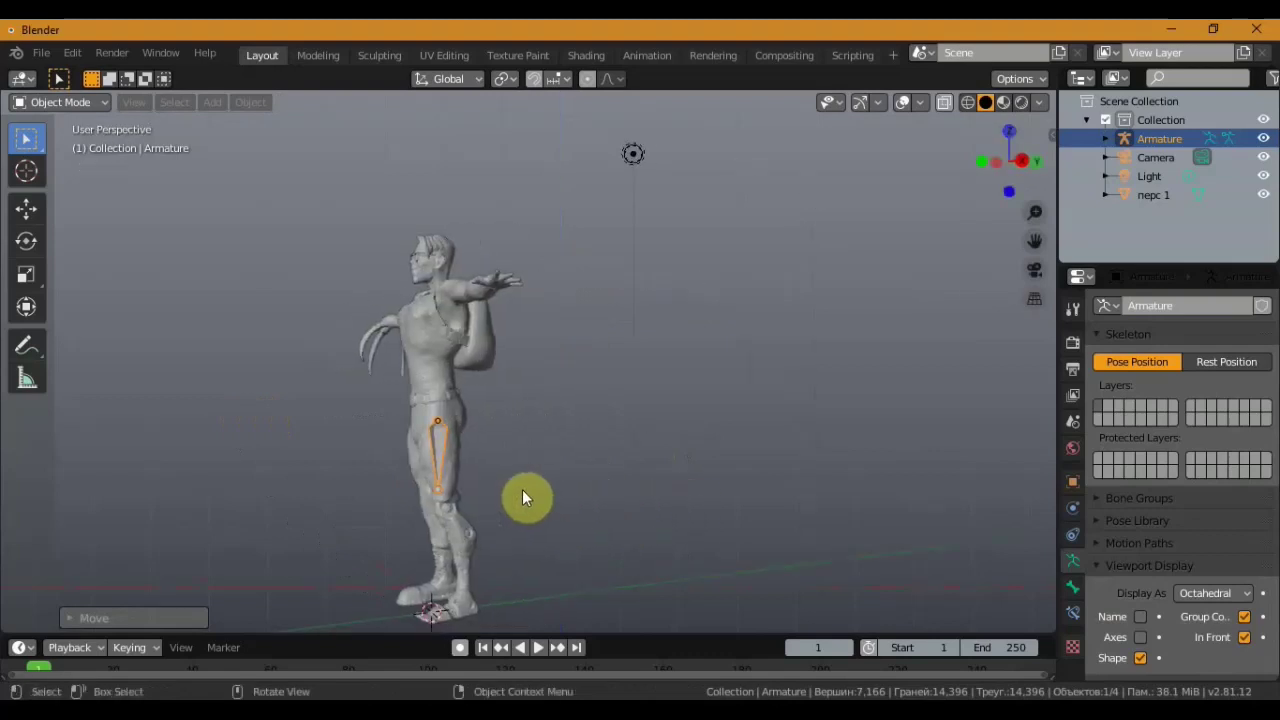
# In Edit Mode, align the bone tip at the knee and extrude a shin bone to the foot.
pyautogui.click(86, 104)
pyautogui.click(83, 145)
pyautogui.press('KP_3')
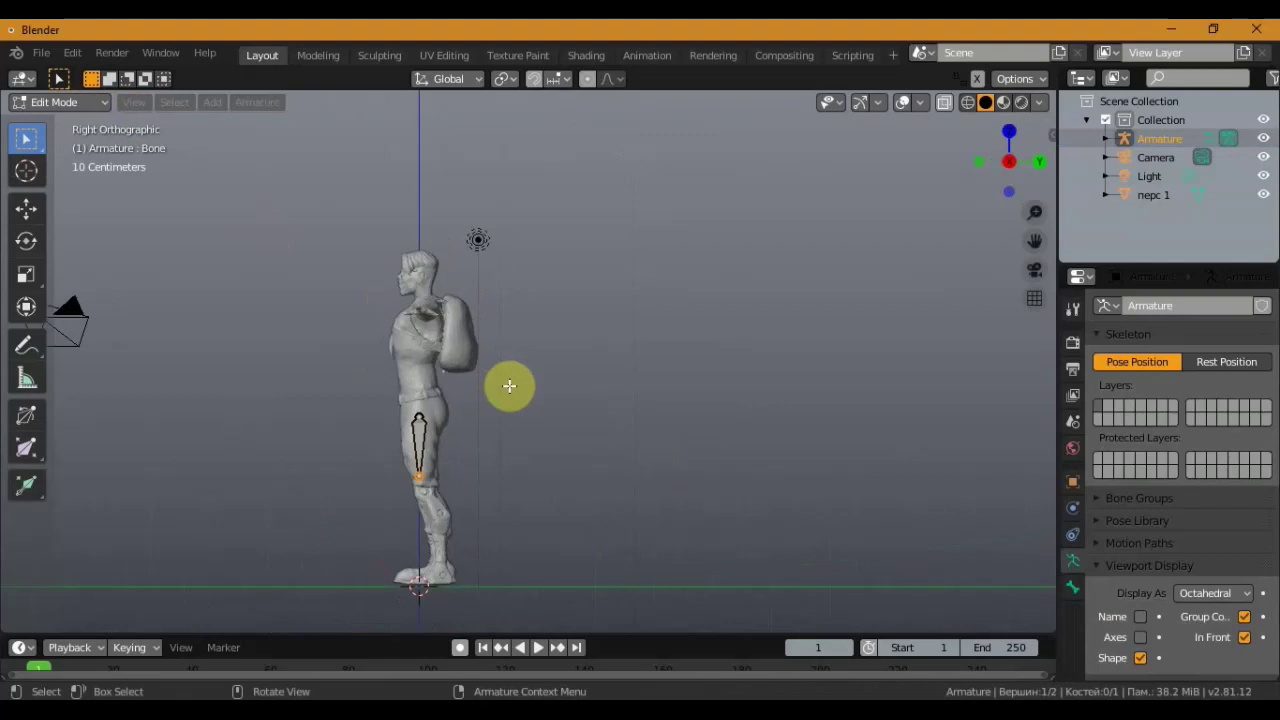
pyautogui.press('g')
pyautogui.click(466, 505)
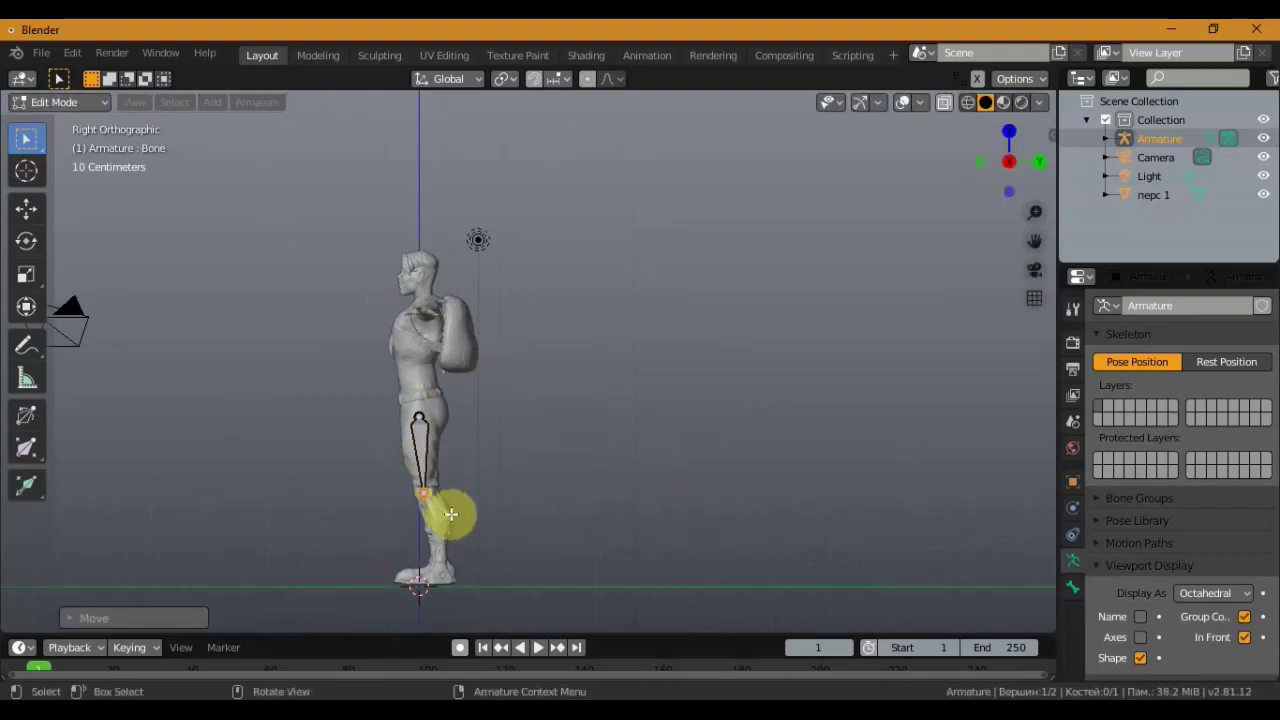
pyautogui.press('g')
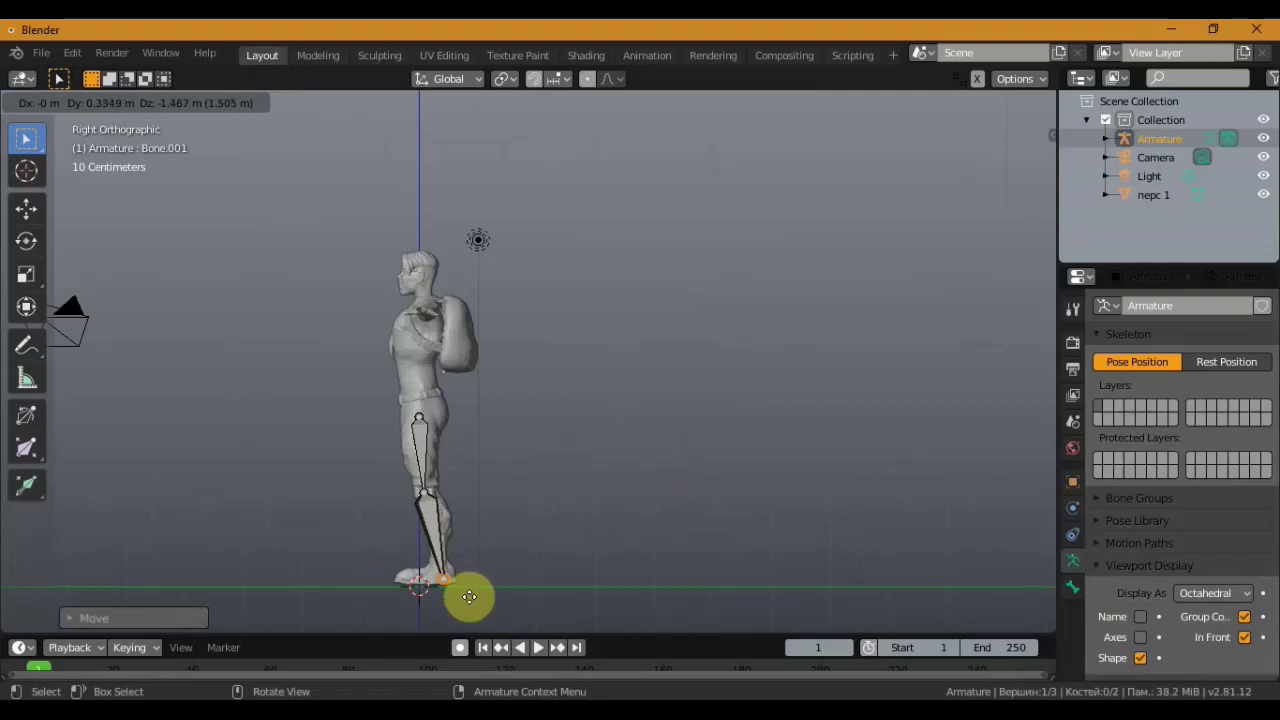
pyautogui.click(473, 600)
# Nudge the shin bone's tip over the foot in front view and return to Object Mode.
pyautogui.moveTo(531, 537); pyautogui.dragTo(700, 537, button='middle')
pyautogui.scroll(-3, 686, 548)
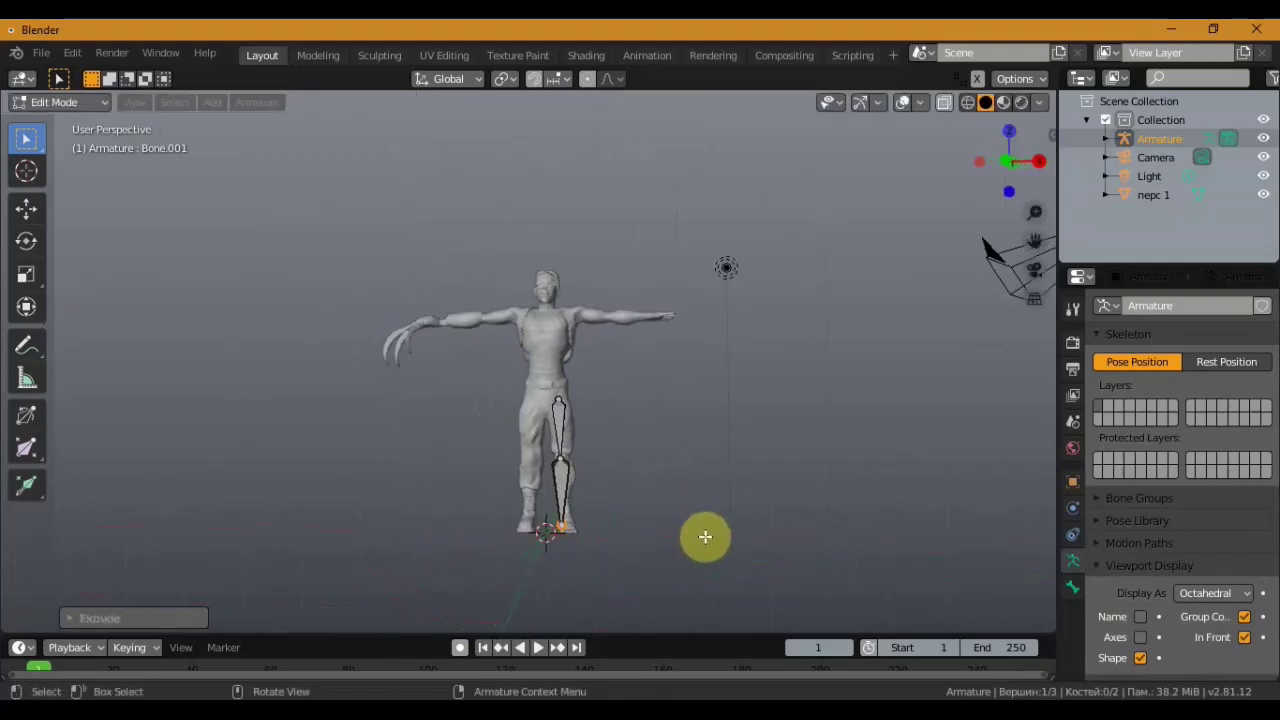
pyautogui.press('KP_1')
pyautogui.scroll(1, 706, 537)
pyautogui.scroll(1, 706, 537)
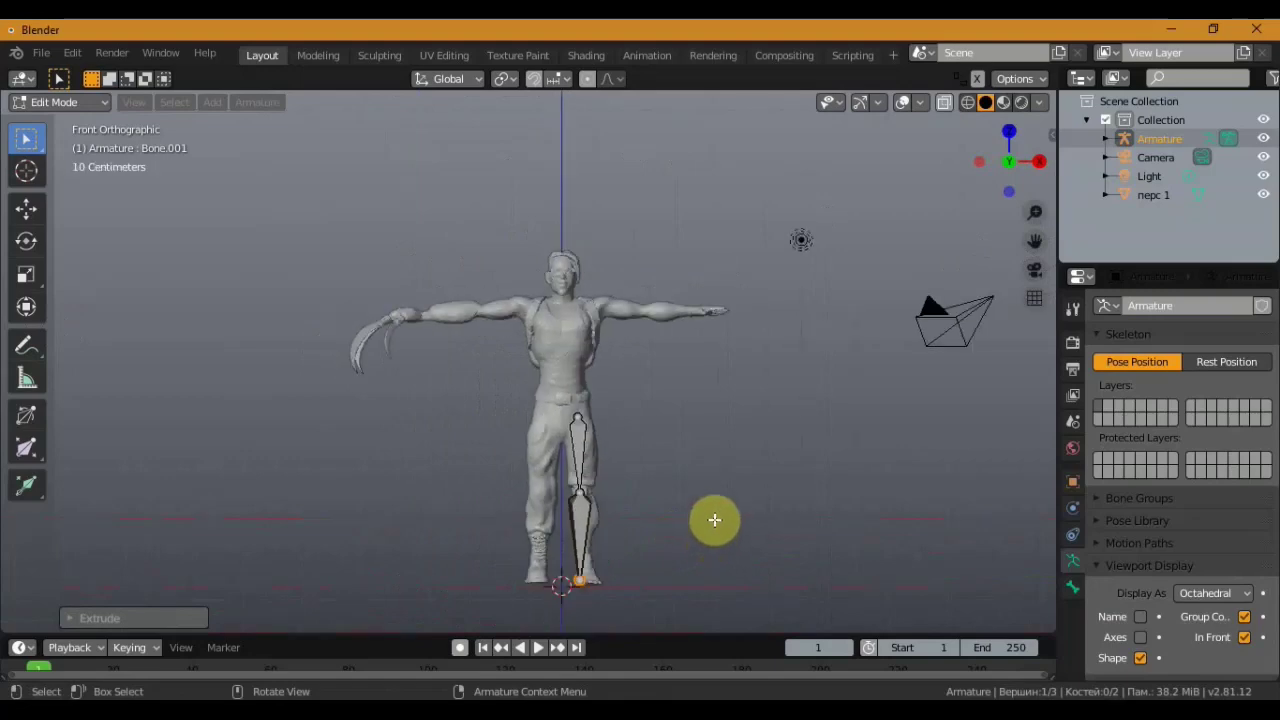
pyautogui.press('g')
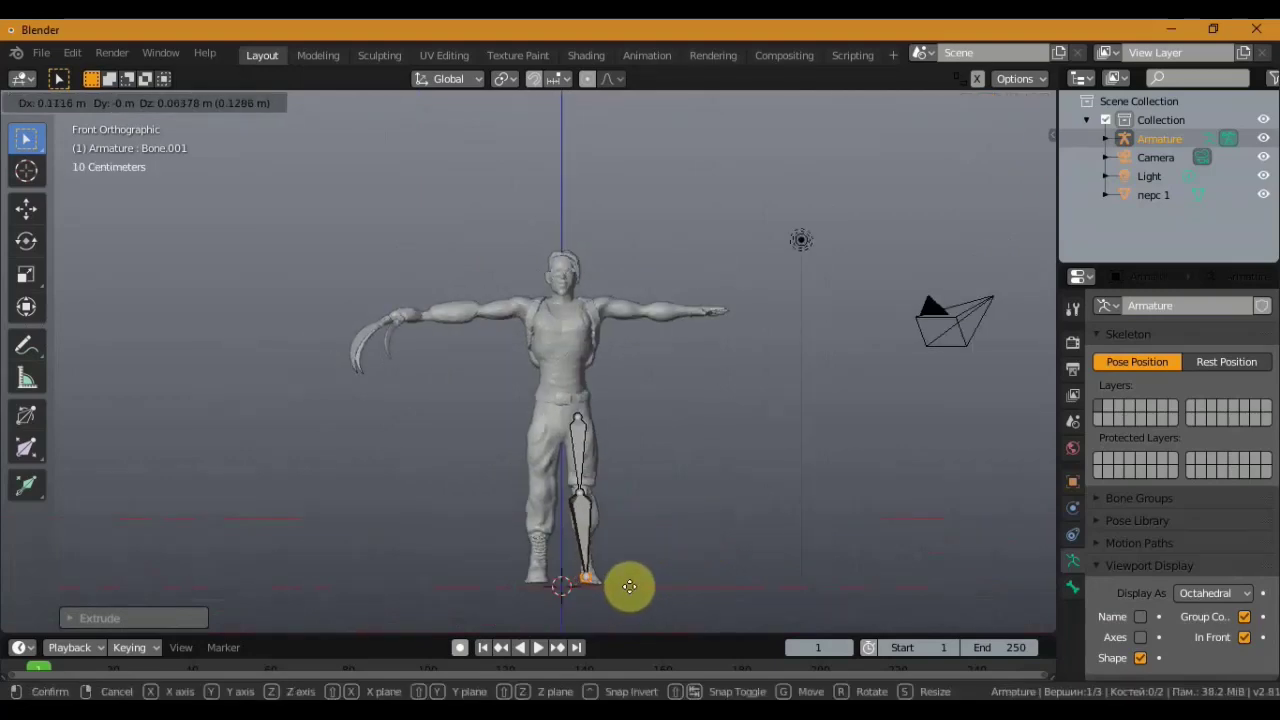
pyautogui.click(632, 590)
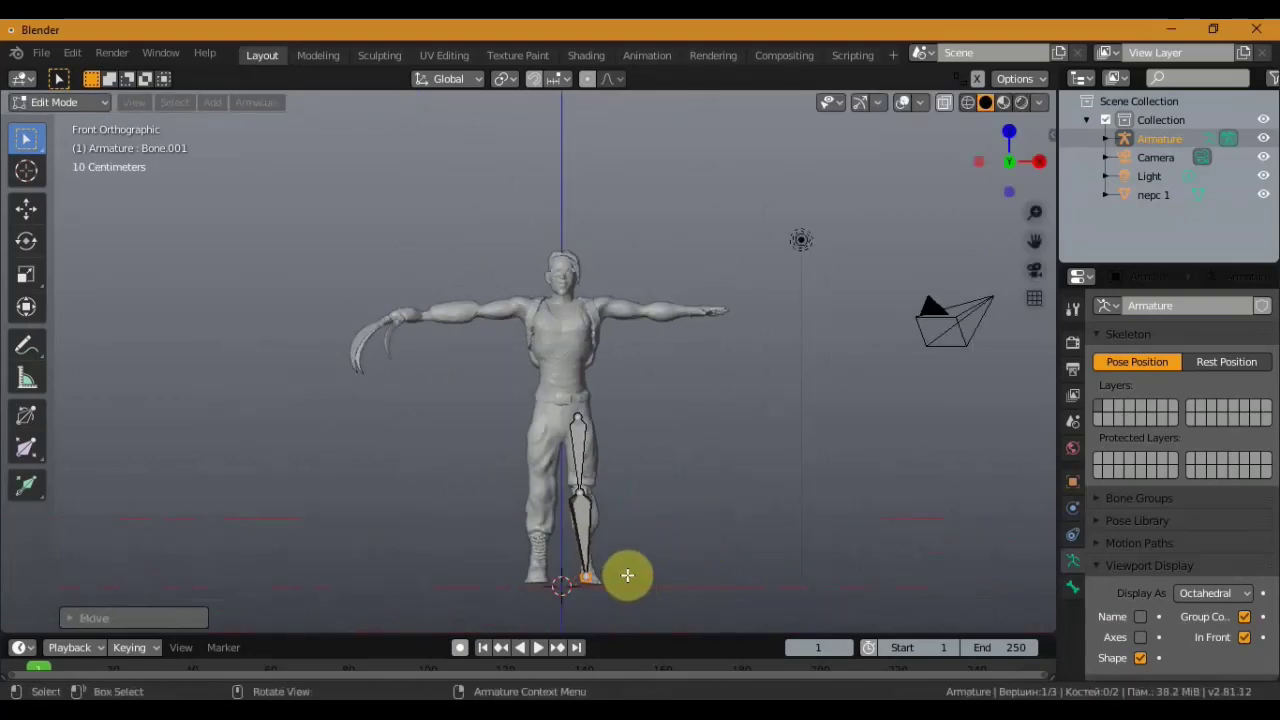
pyautogui.click(97, 103)
pyautogui.click(80, 123)
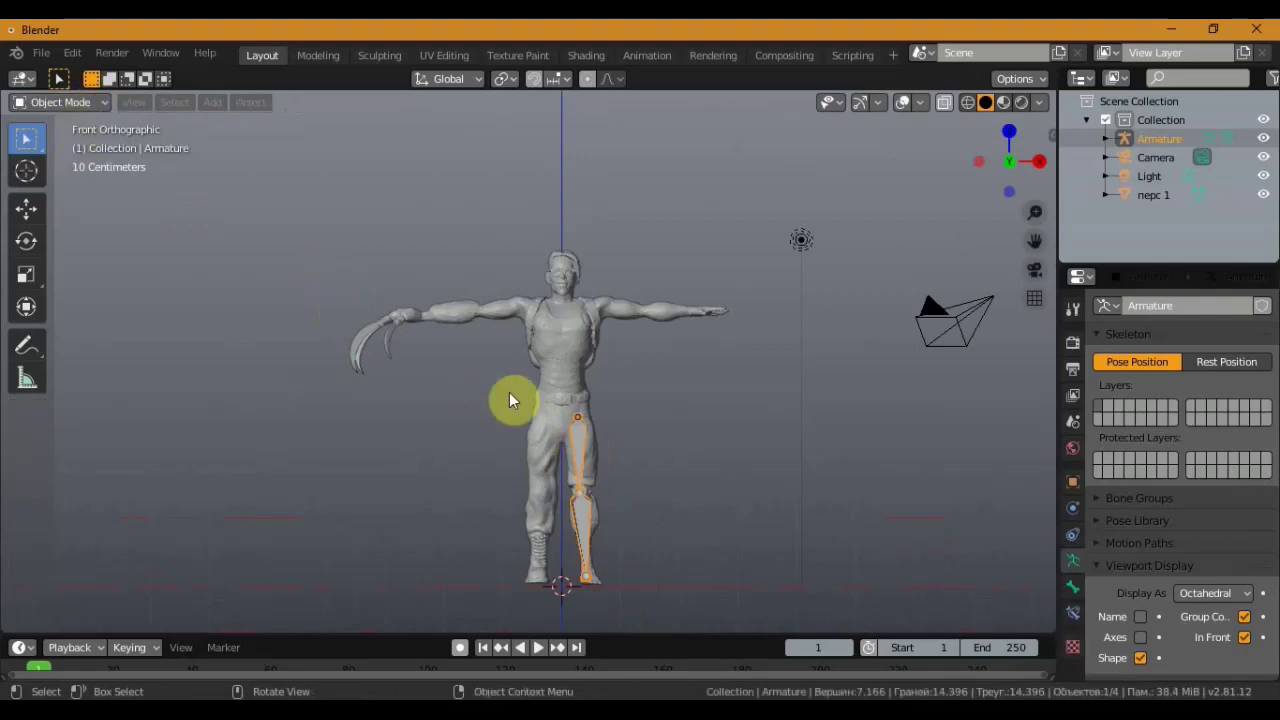
# Select the mesh, then the armature, and parent them With Automatic Weights via Ctrl+P.
pyautogui.click(555, 362)
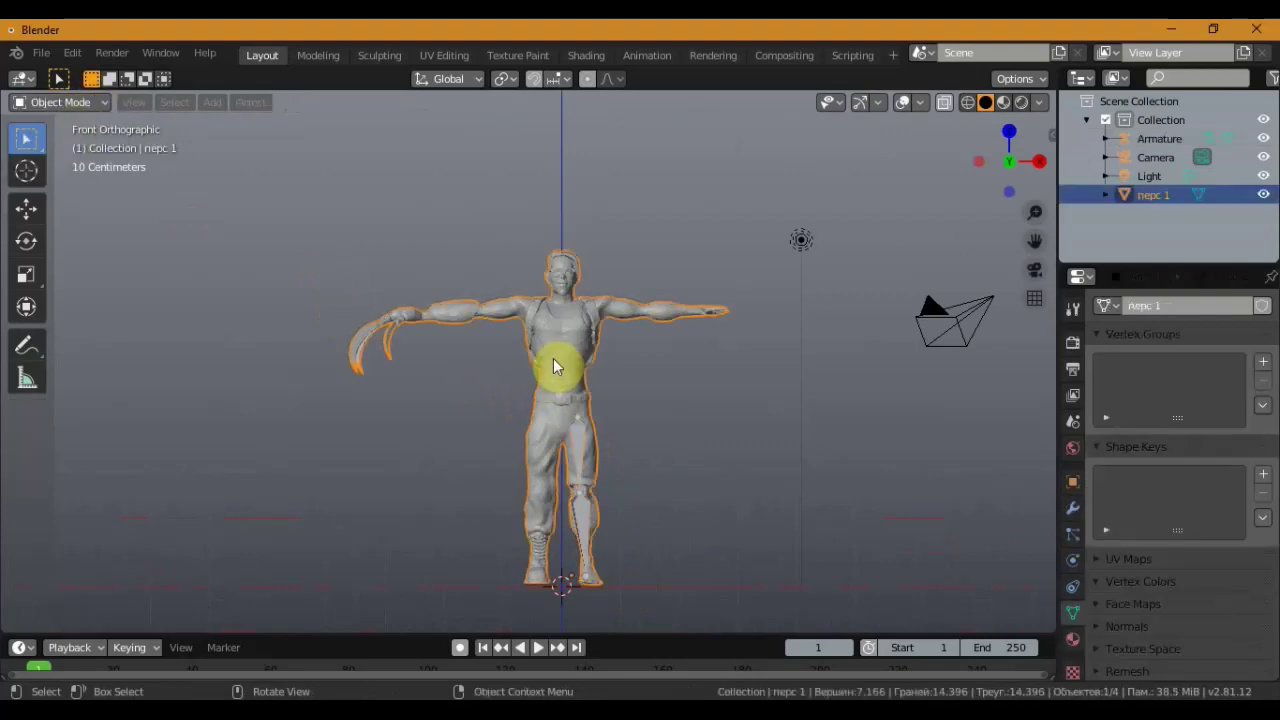
pyautogui.keyDown('shift'); pyautogui.click(577, 450); pyautogui.keyUp('shift')
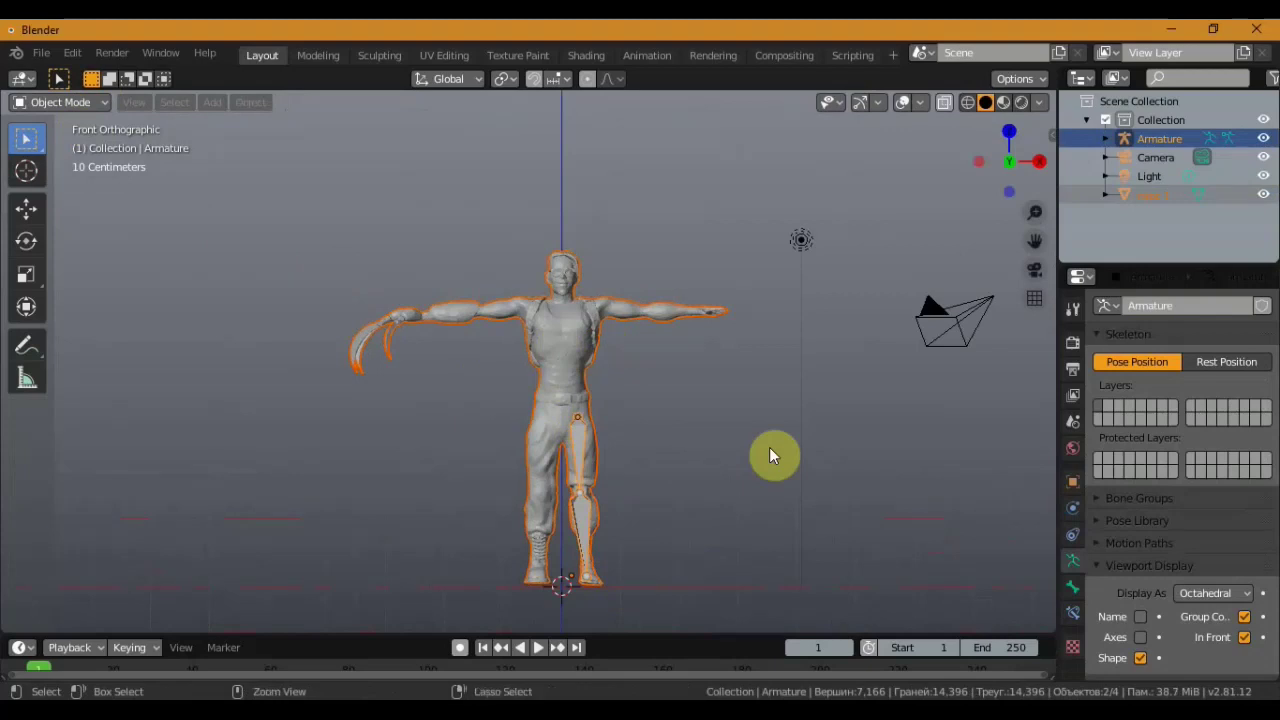
pyautogui.hotkey('ctrl', 'p')
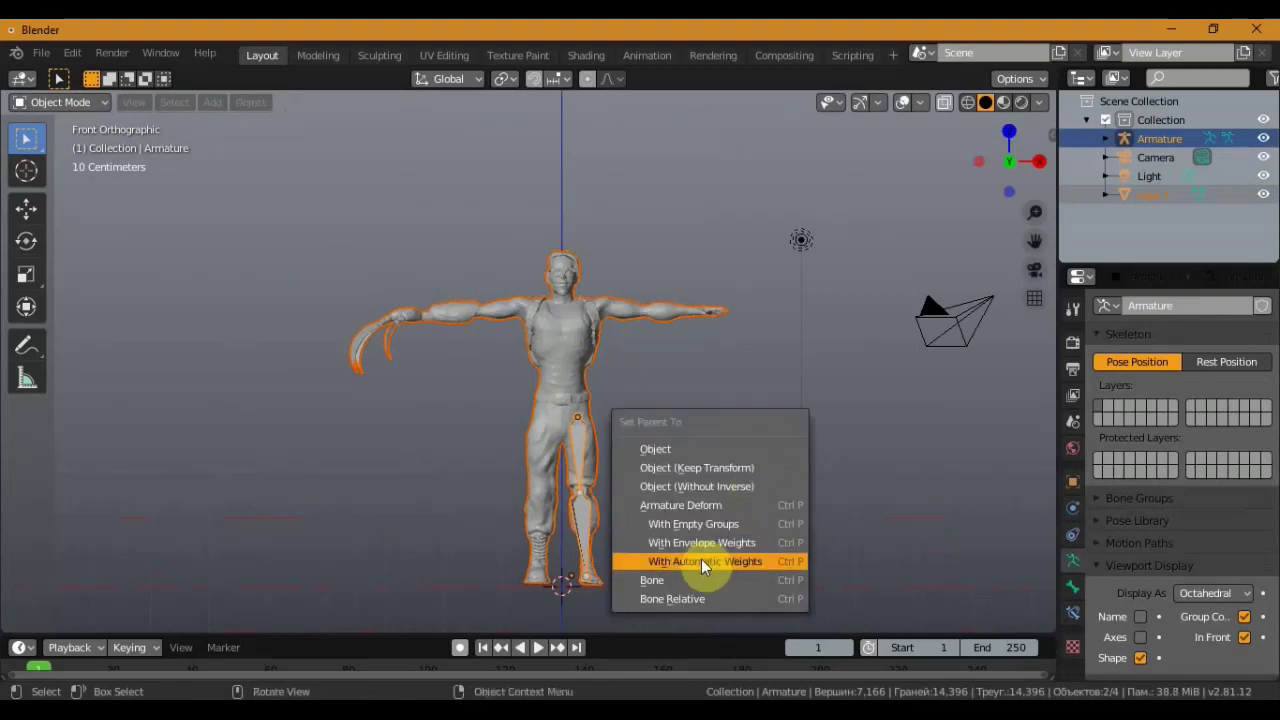
pyautogui.click(737, 561)
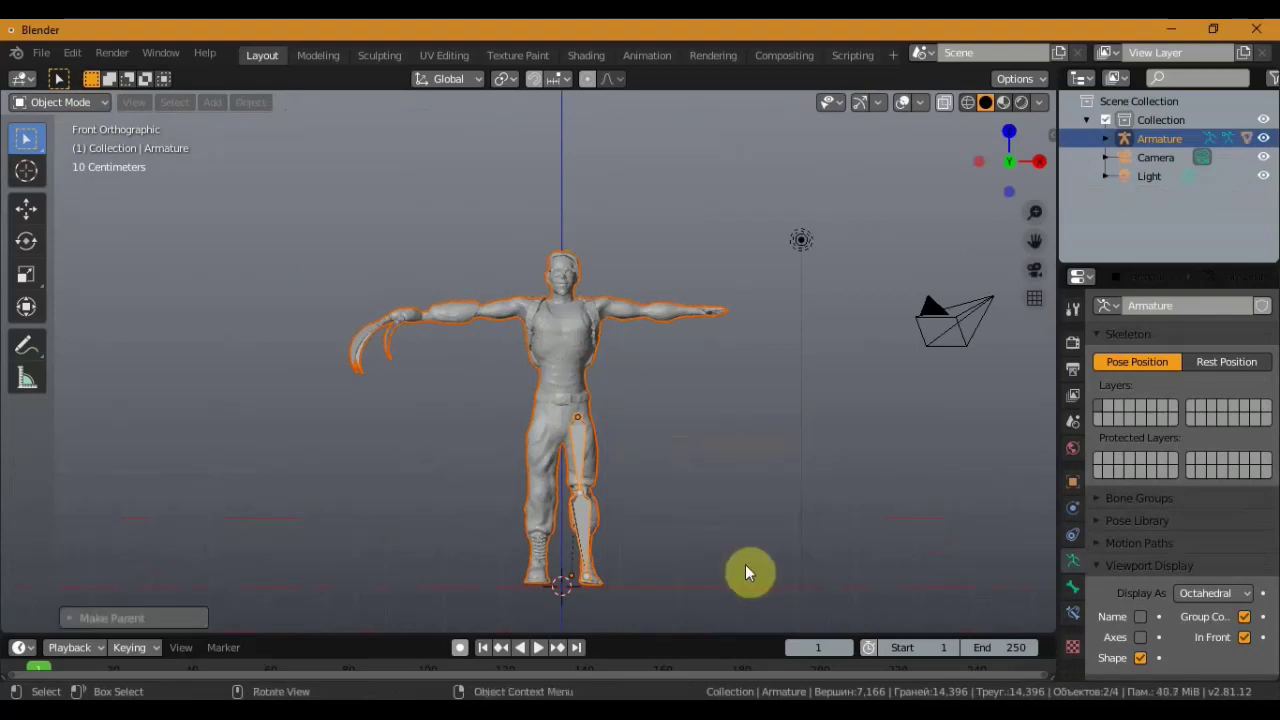
pyautogui.moveTo(665, 537)
pyautogui.mouseDown(button='middle')
pyautogui.moveTo(536, 557)
pyautogui.moveTo(479, 535)
pyautogui.mouseUp(button='middle')
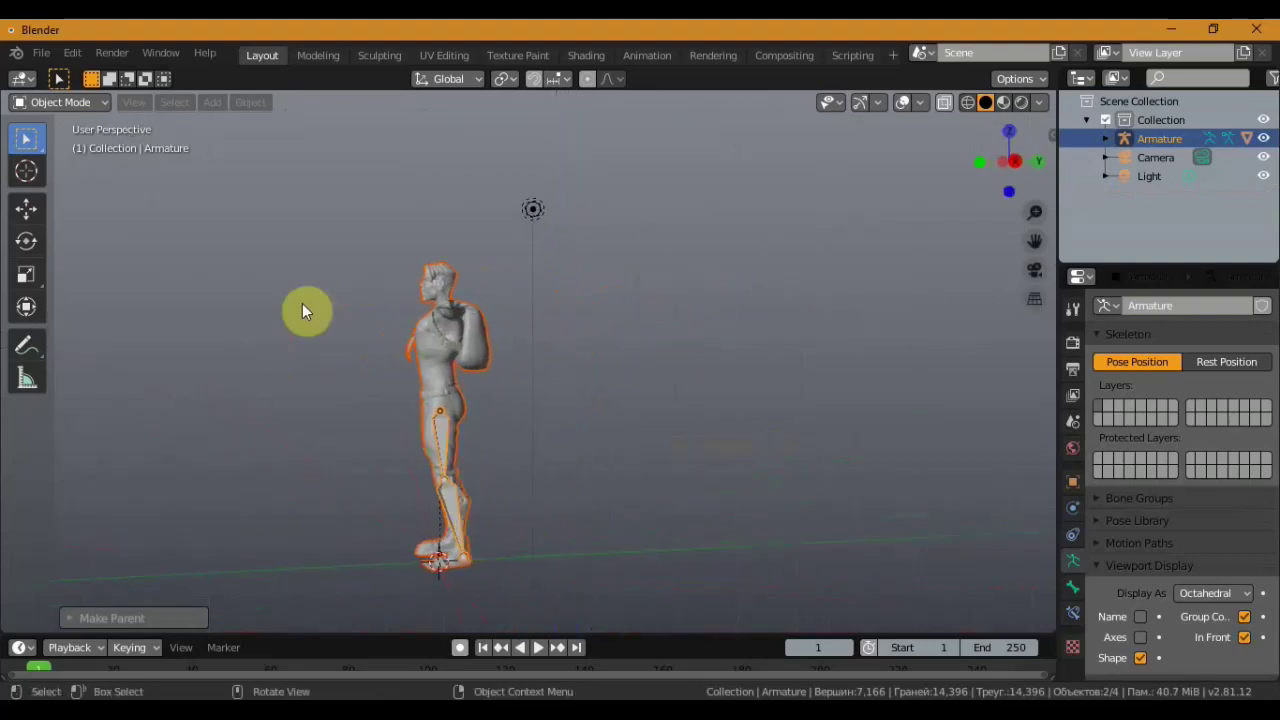
# Select the armature and switch it into Pose Mode.
pyautogui.click(80, 101)
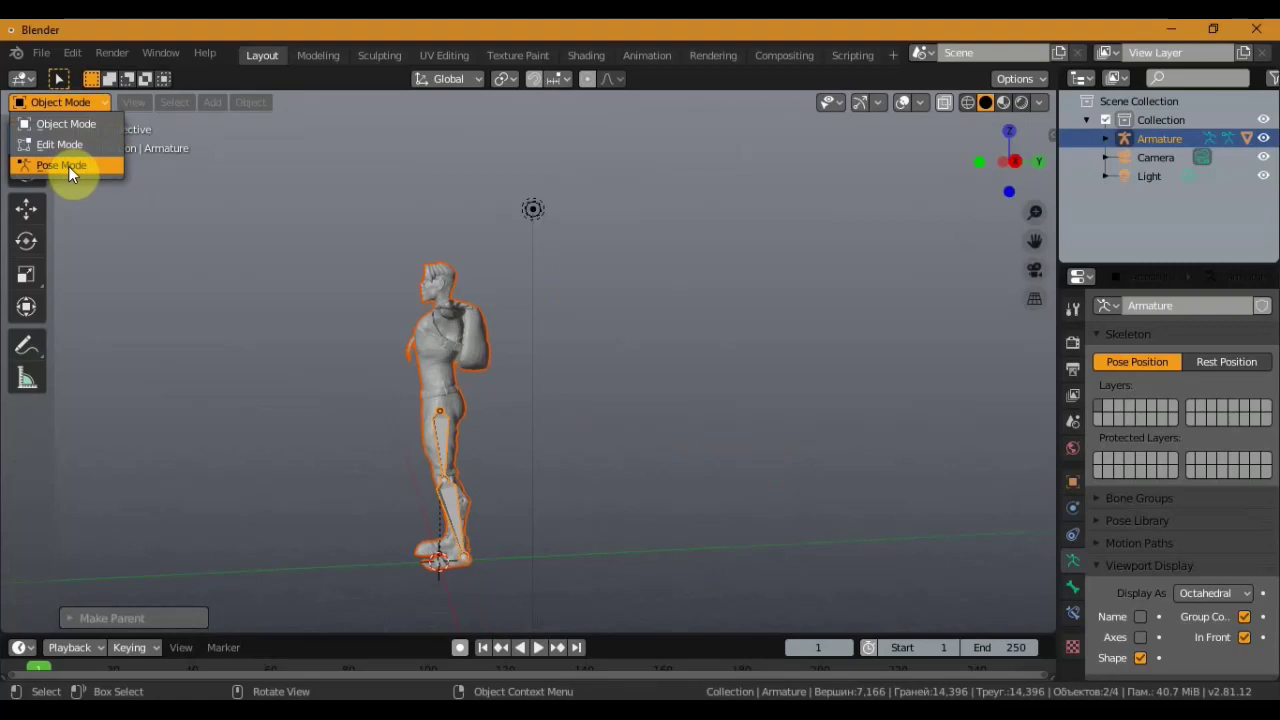
pyautogui.click(82, 101)
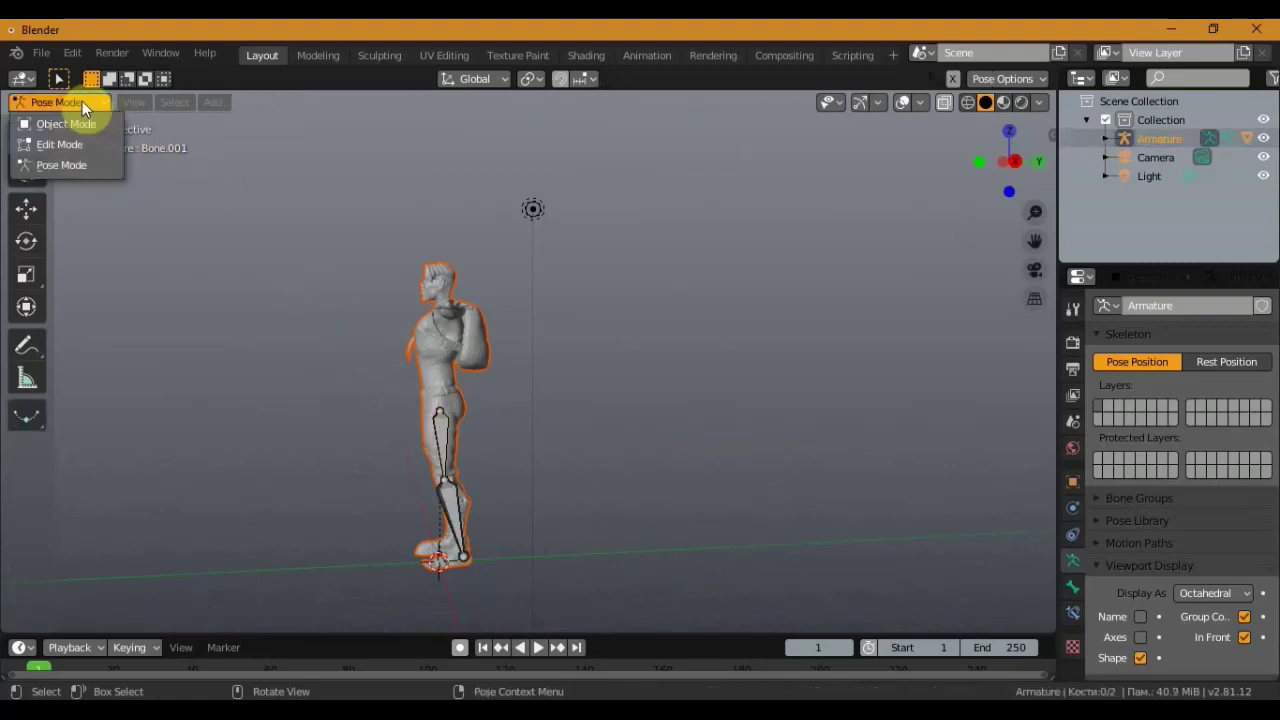
pyautogui.click(95, 120)
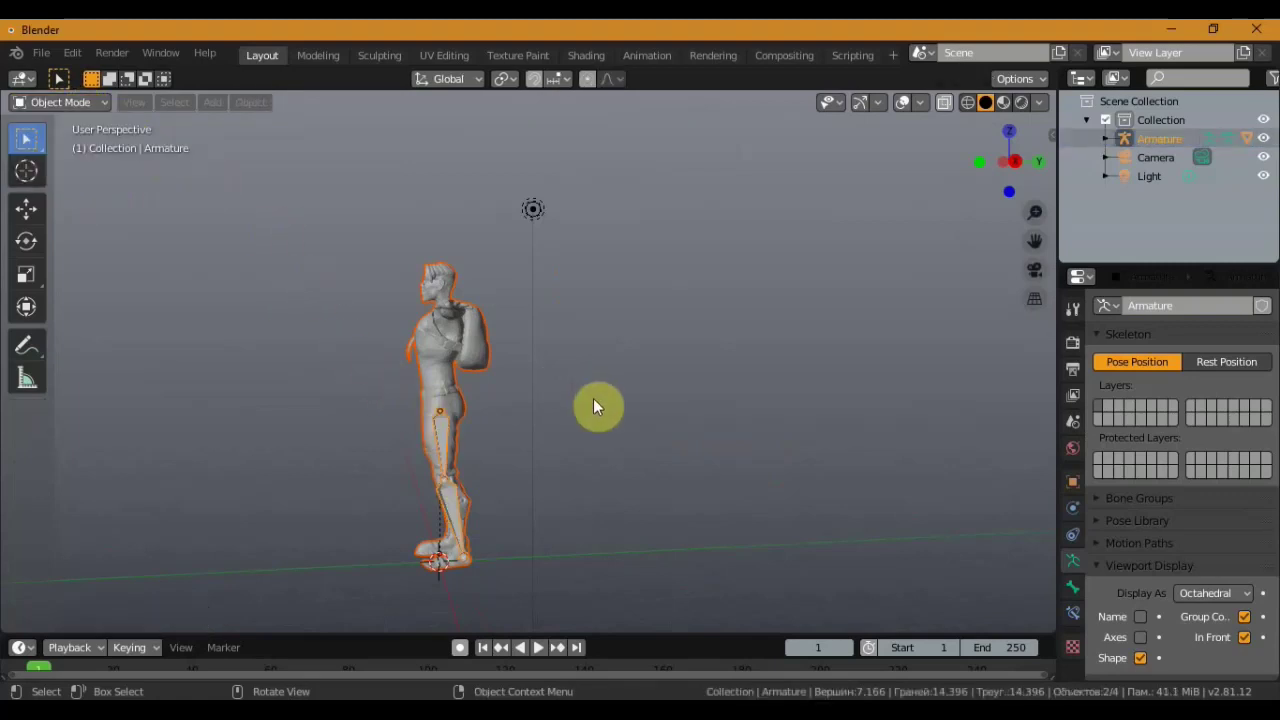
pyautogui.click(441, 439)
pyautogui.click(72, 102)
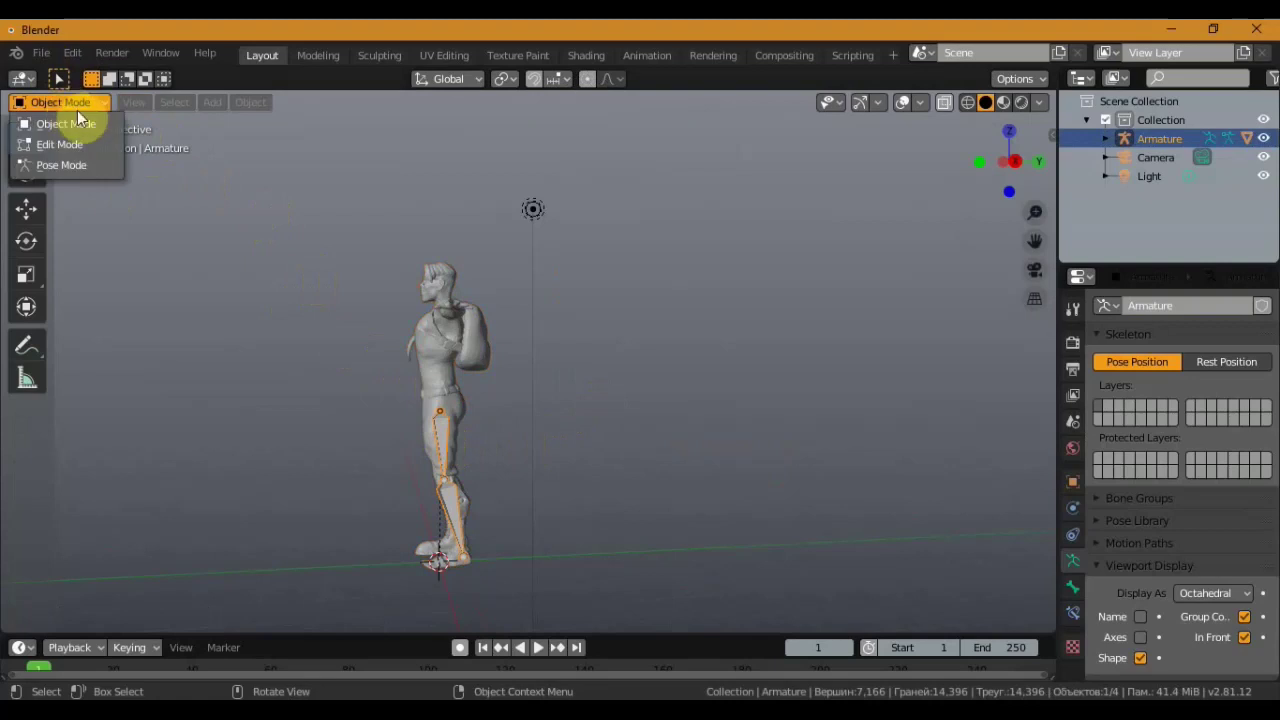
pyautogui.click(92, 163)
pyautogui.scroll(2, 497, 346)
pyautogui.moveTo(655, 318)
pyautogui.mouseDown(button='middle')
pyautogui.moveTo(731, 229)
pyautogui.moveTo(731, 280)
pyautogui.moveTo(694, 289)
pyautogui.moveTo(652, 453)
pyautogui.mouseUp(button='middle')
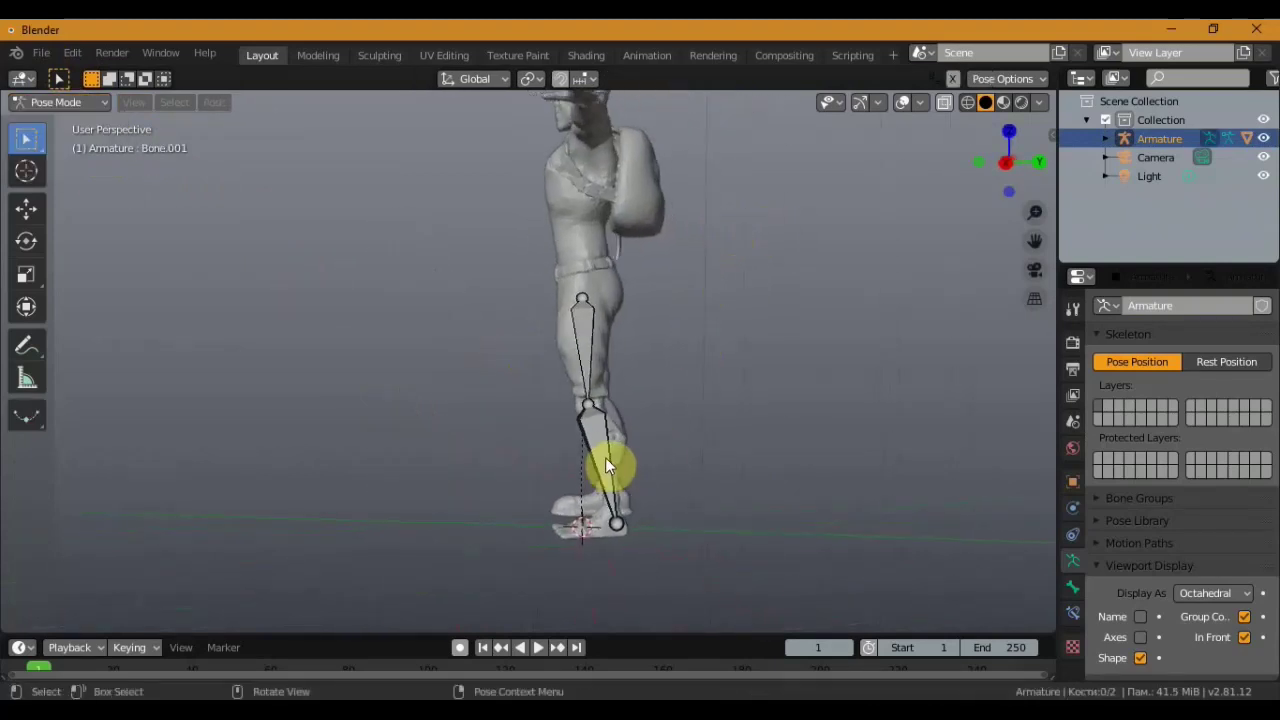
# Rotate the shin bone twice to bend the knee, then return to Object Mode.
pyautogui.click(605, 457)
pyautogui.press('r')
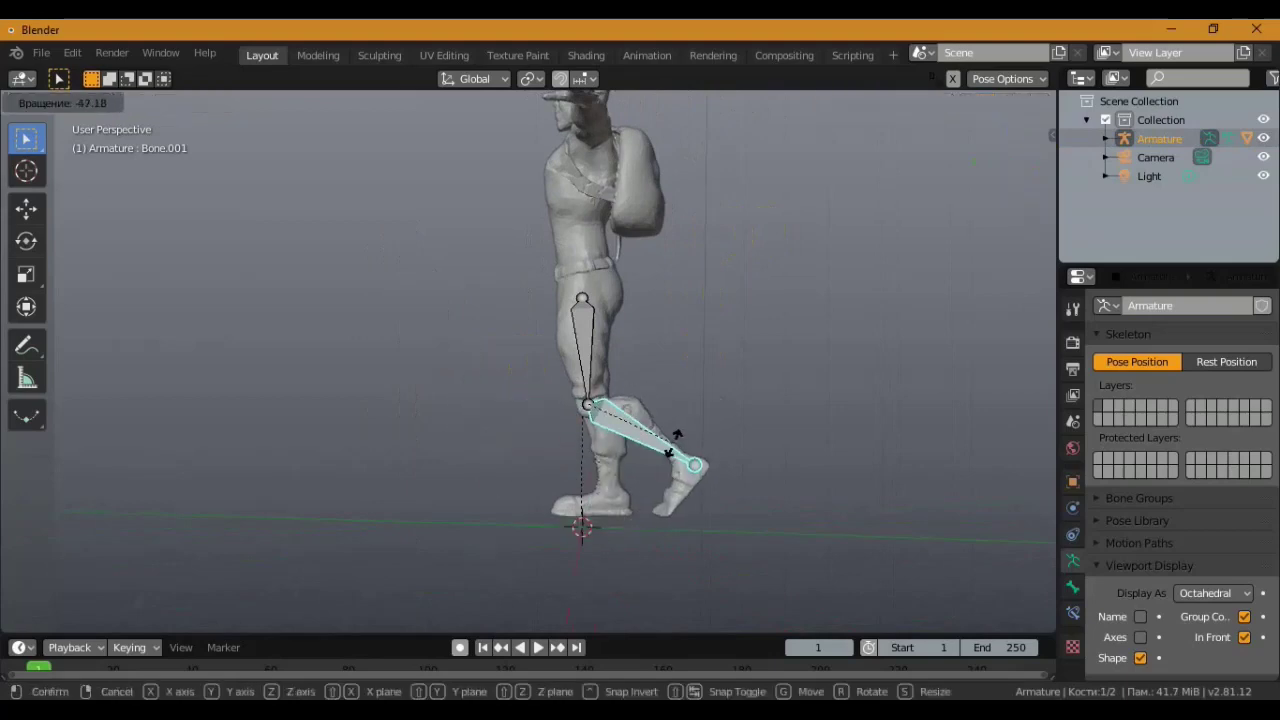
pyautogui.click(715, 390)
pyautogui.moveTo(715, 390); pyautogui.dragTo(968, 390, button='middle')
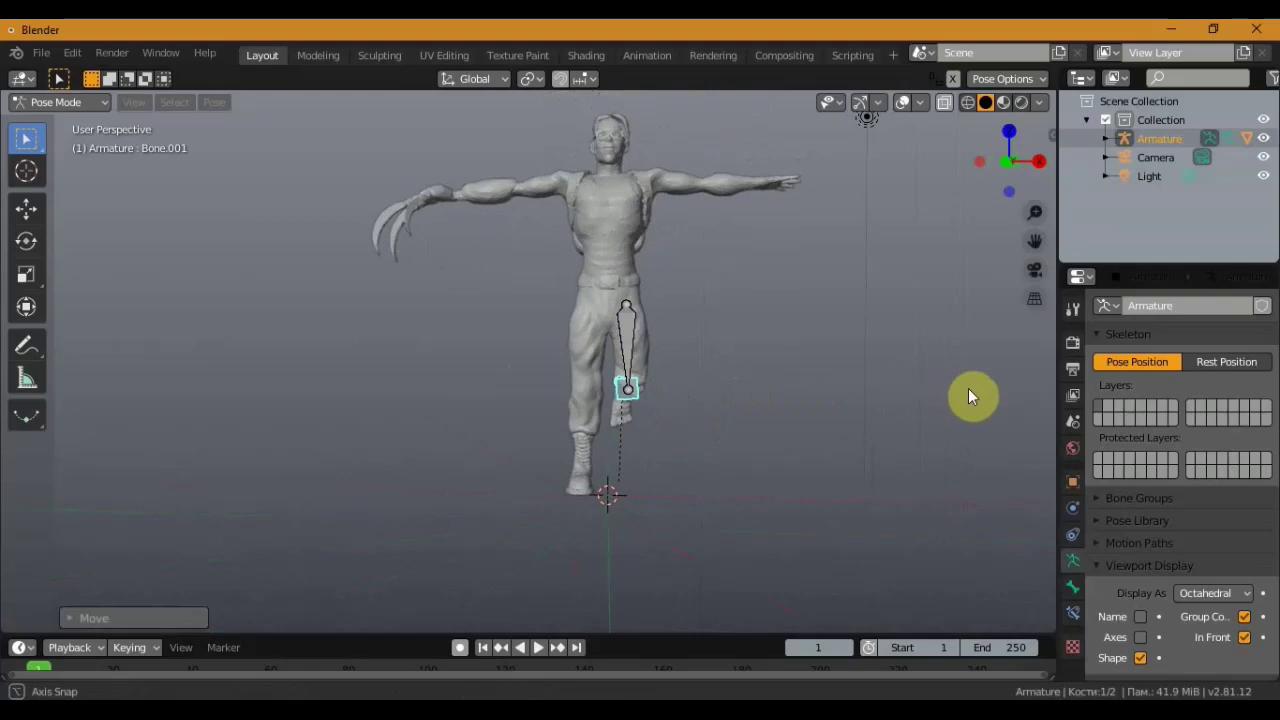
pyautogui.press('r')
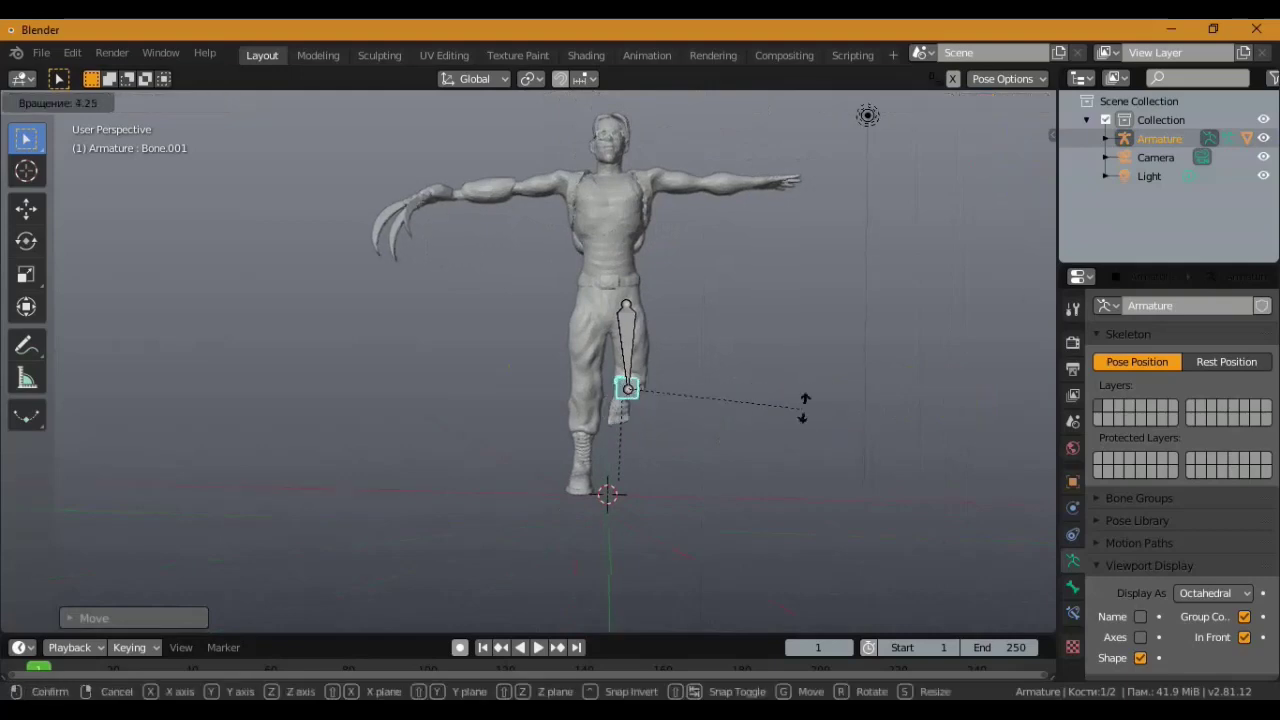
pyautogui.click(797, 400)
pyautogui.moveTo(797, 400)
pyautogui.mouseDown(button='middle')
pyautogui.moveTo(508, 423)
pyautogui.moveTo(380, 411)
pyautogui.moveTo(368, 453)
pyautogui.moveTo(500, 420)
pyautogui.moveTo(714, 431)
pyautogui.moveTo(734, 418)
pyautogui.mouseUp(button='middle')
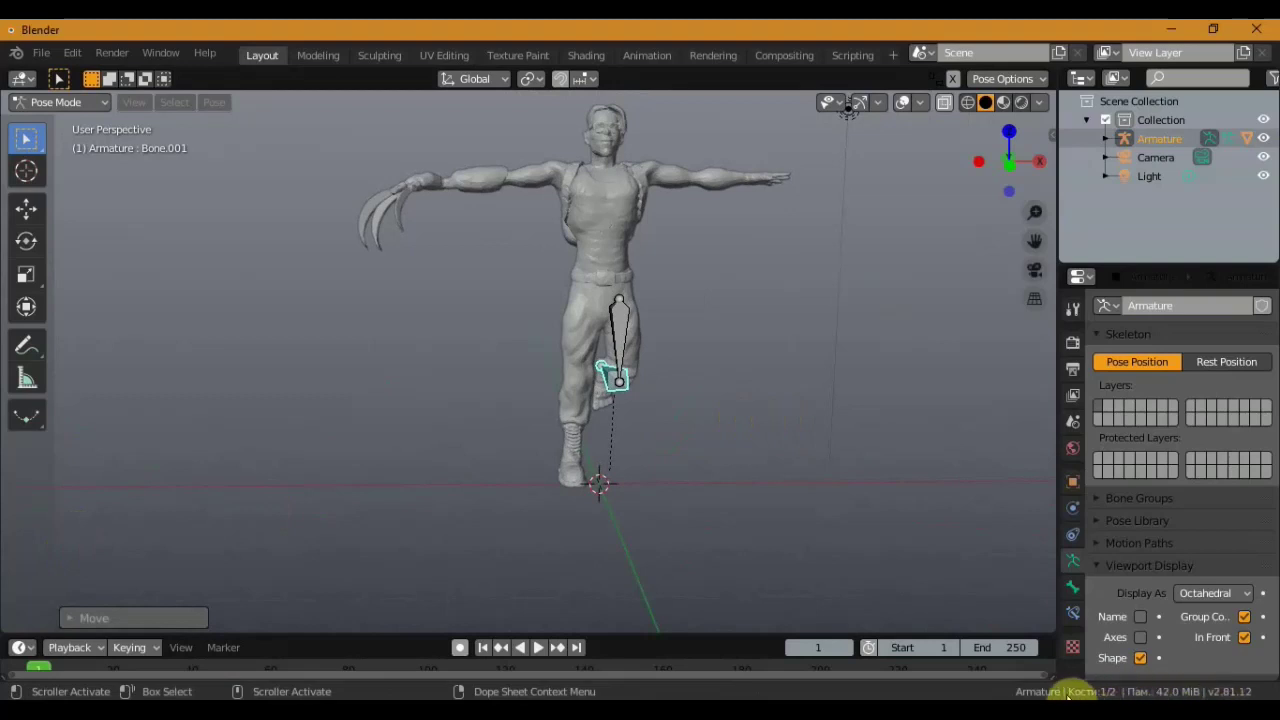
pyautogui.click(80, 103)
pyautogui.click(84, 123)
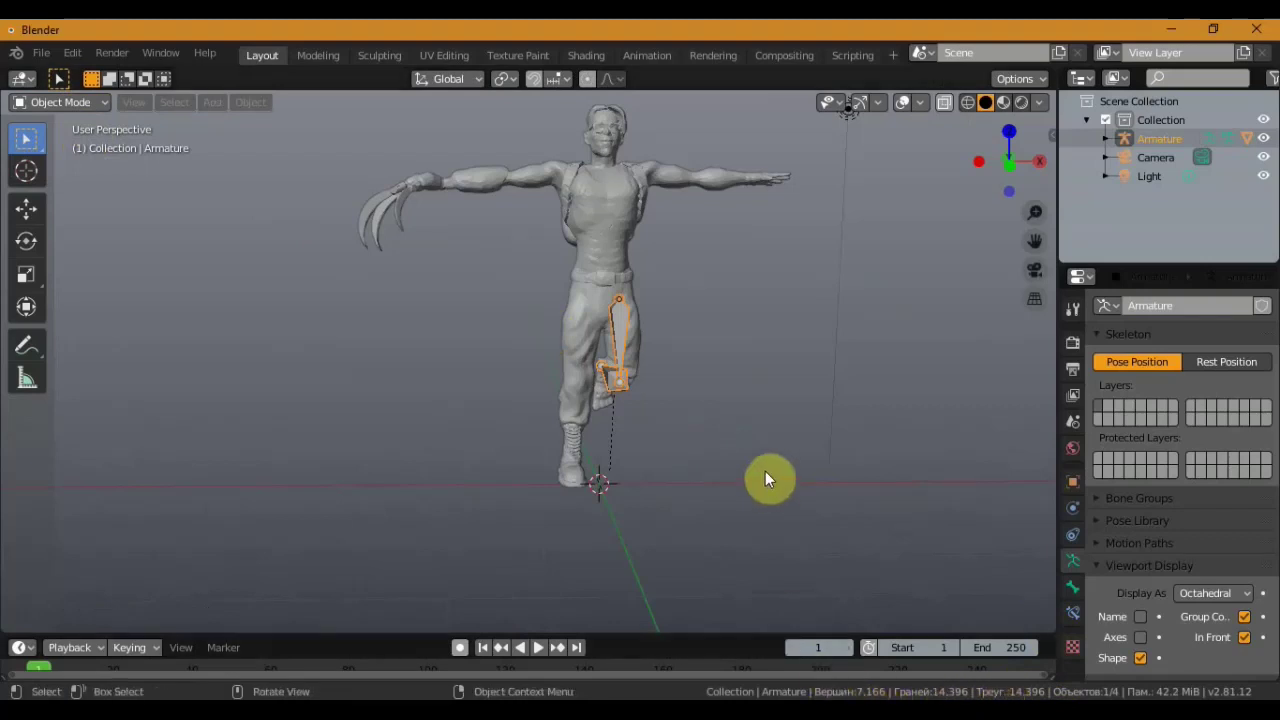
# Rotate the rigged figure and move it with G into its new position.
pyautogui.moveTo(742, 432); pyautogui.dragTo(740, 522, button='middle')
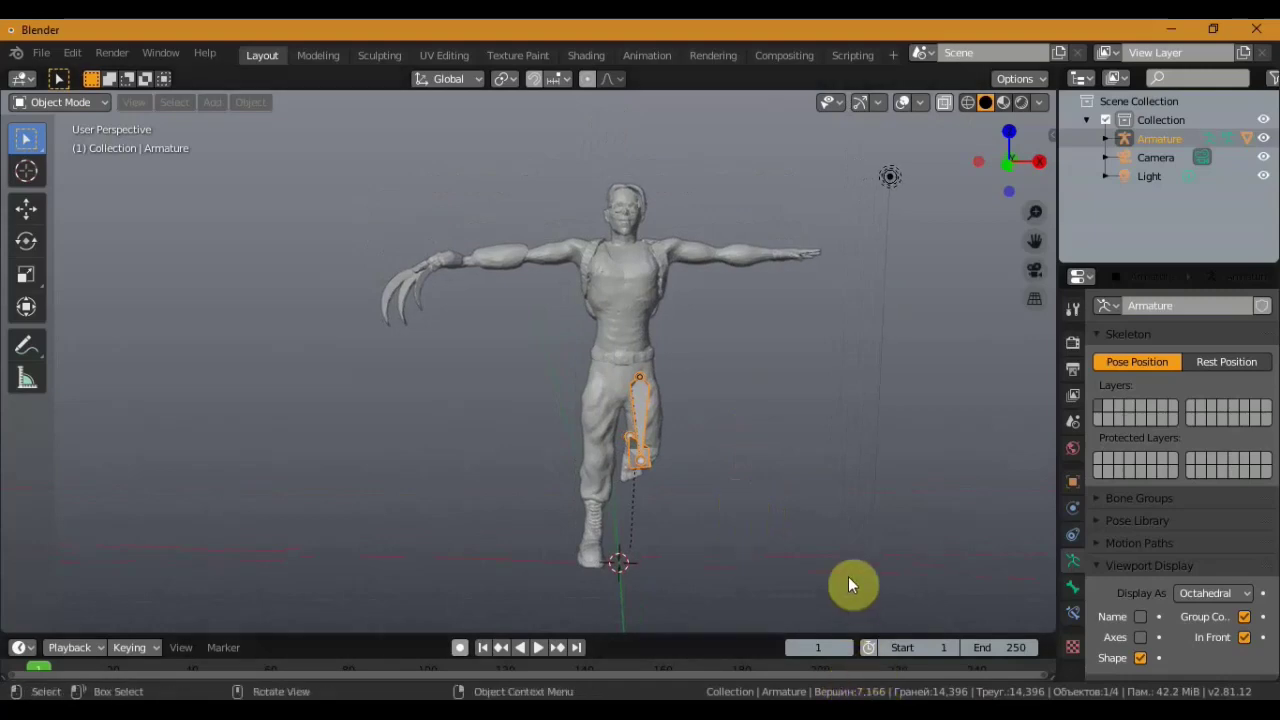
pyautogui.moveTo(847, 587)
pyautogui.mouseDown(button='middle')
pyautogui.moveTo(743, 459)
pyautogui.moveTo(552, 445)
pyautogui.mouseUp(button='middle')
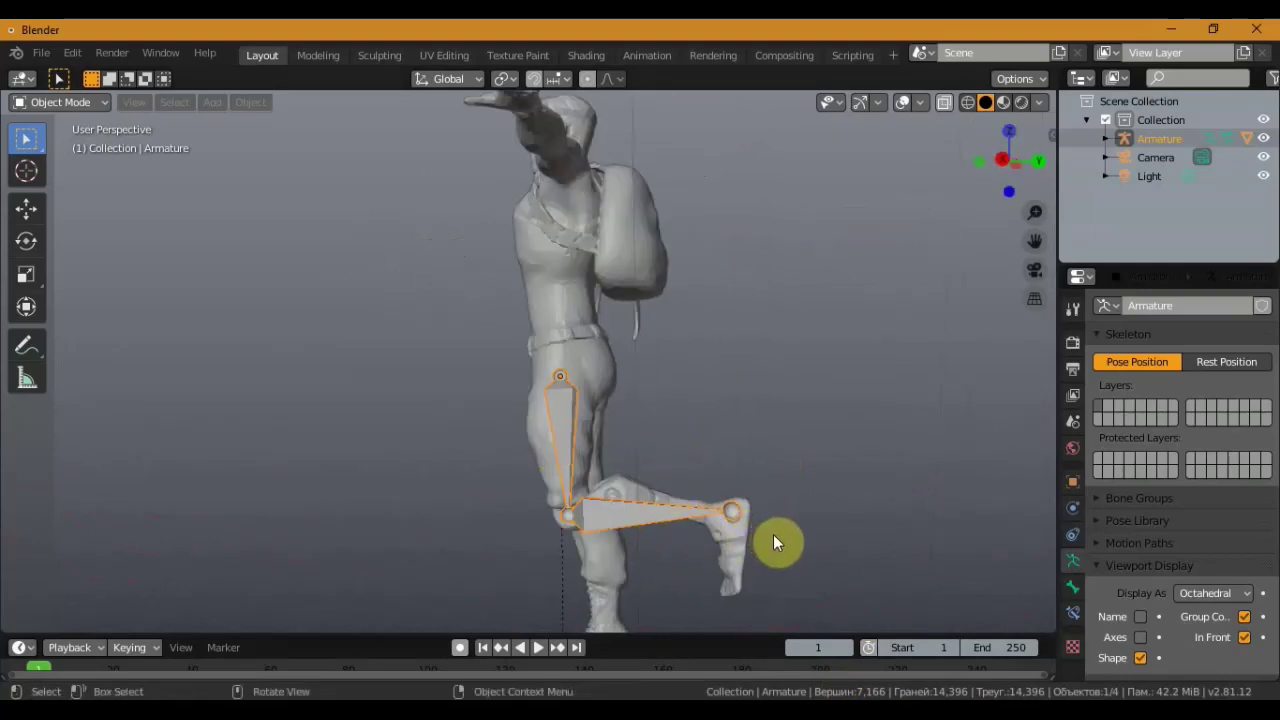
pyautogui.press('r')
pyautogui.click(779, 568)
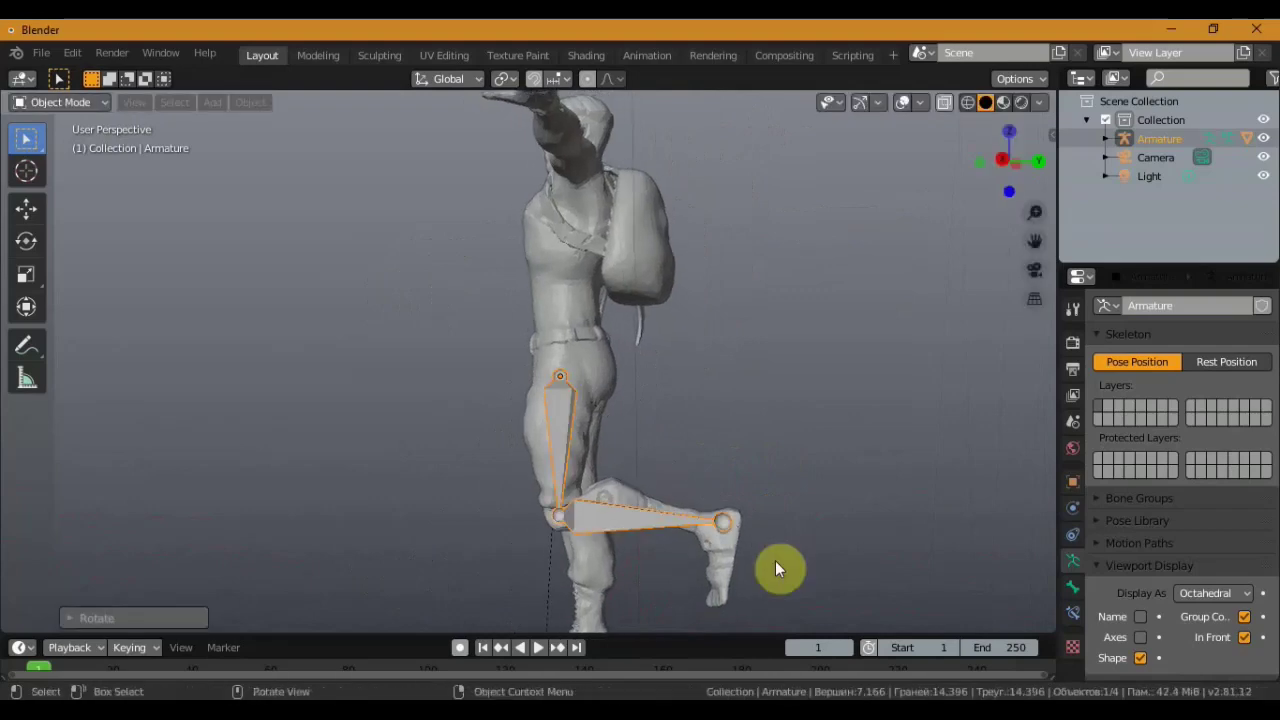
pyautogui.moveTo(813, 560); pyautogui.dragTo(794, 525, button='middle')
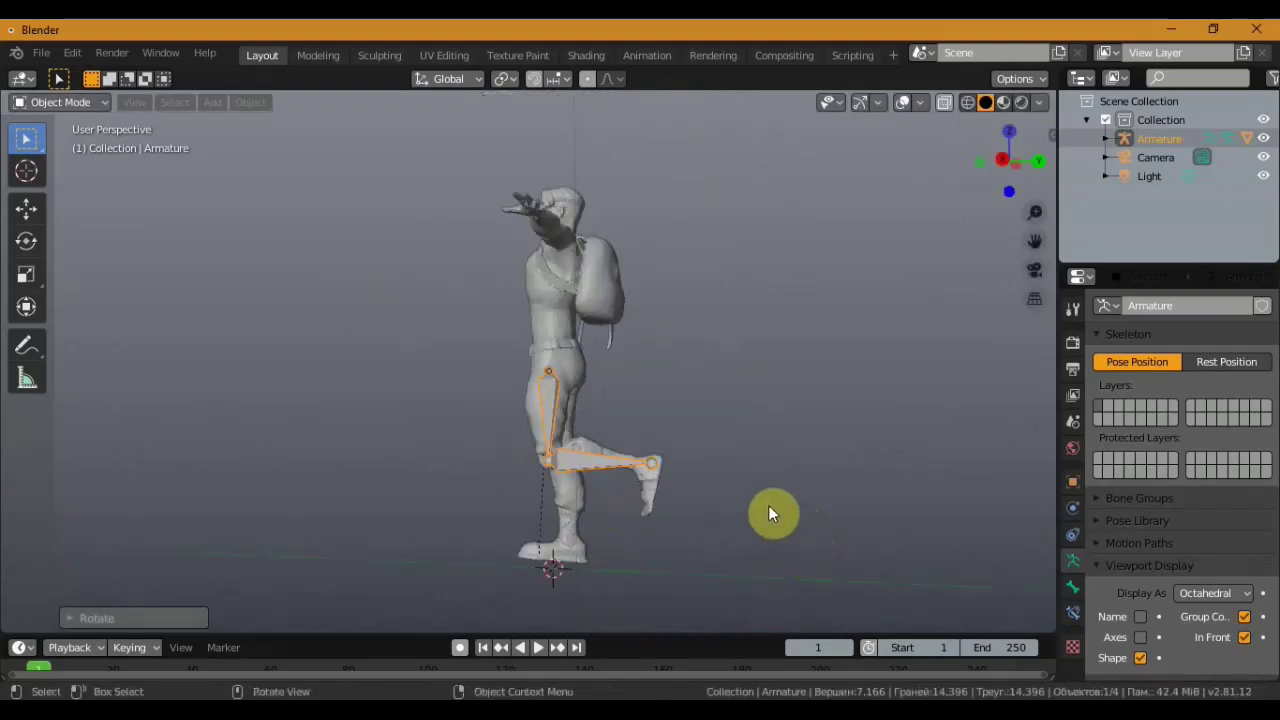
pyautogui.press('g')
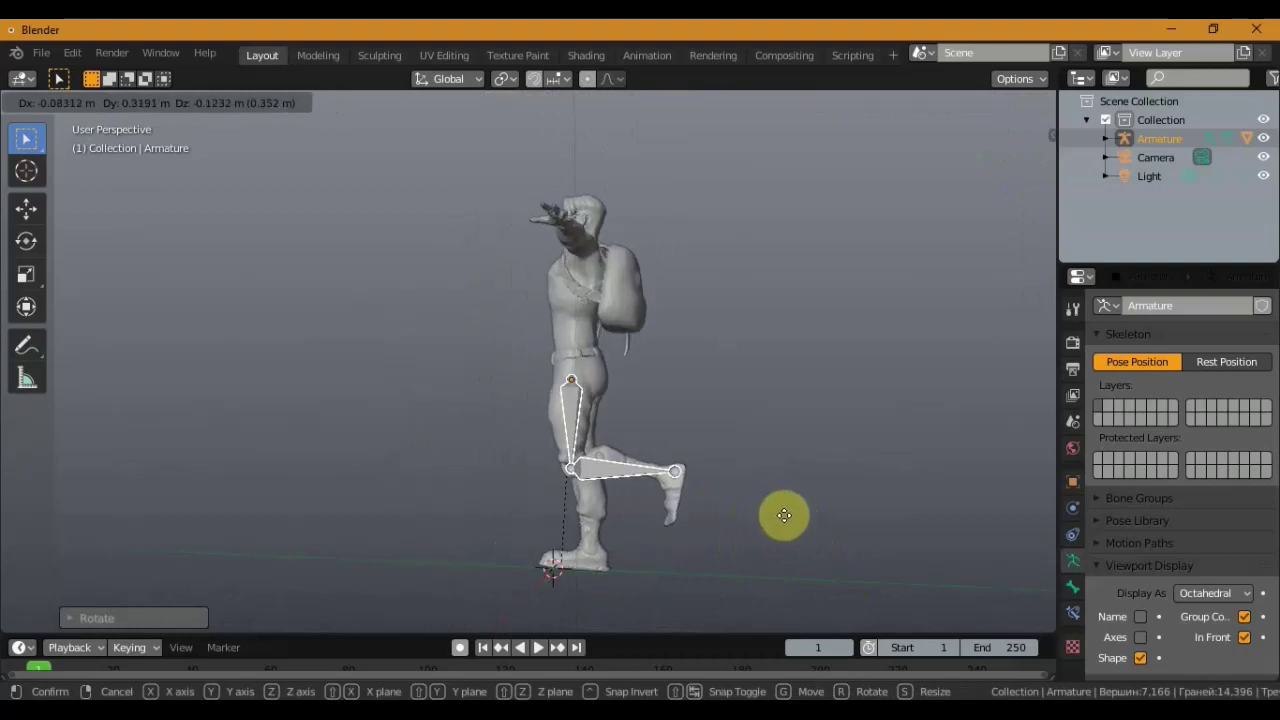
pyautogui.click(772, 539)
pyautogui.click(92, 102)
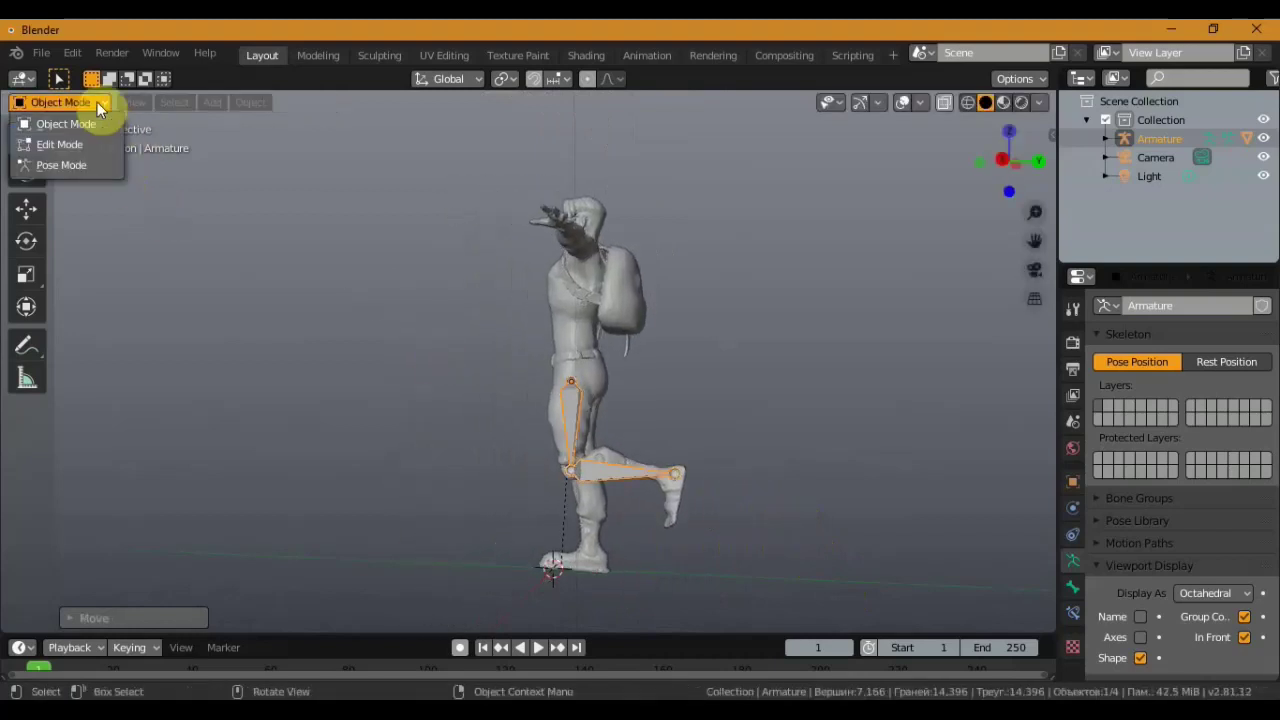
# In Pose Mode, test-rotate the shin and thigh bones, then swing the shin back down.
pyautogui.click(88, 163)
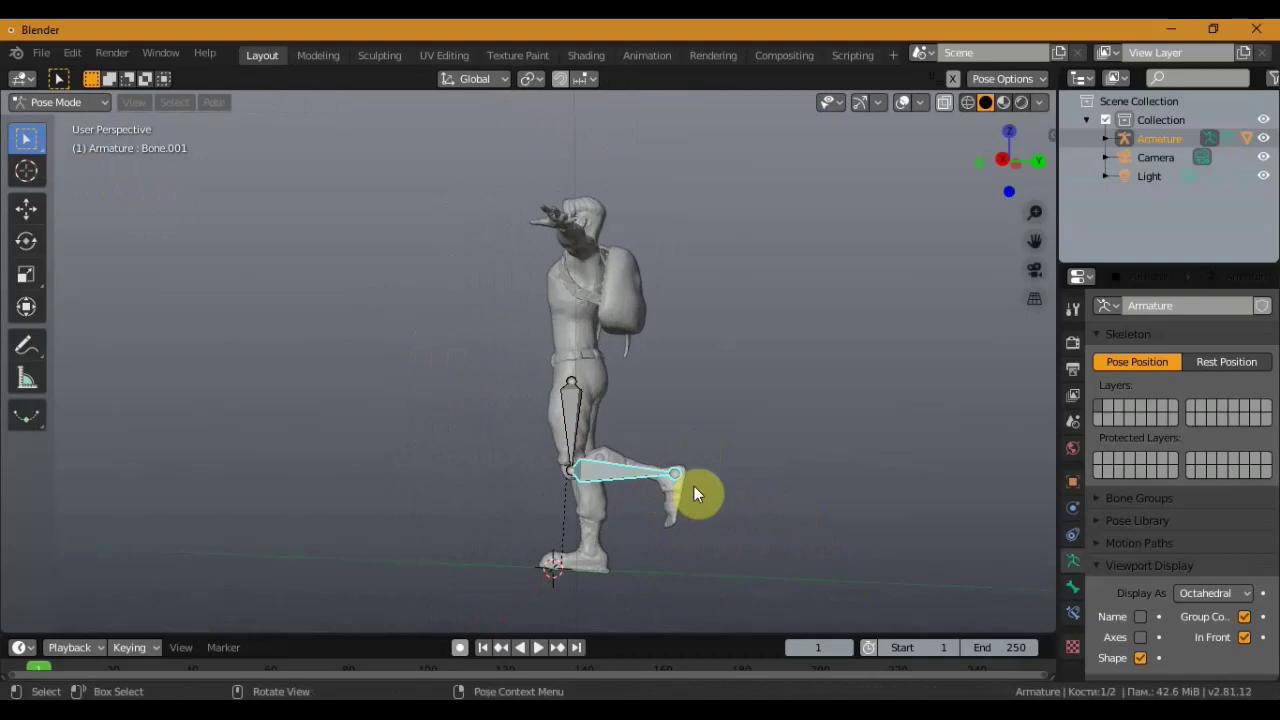
pyautogui.press('r')
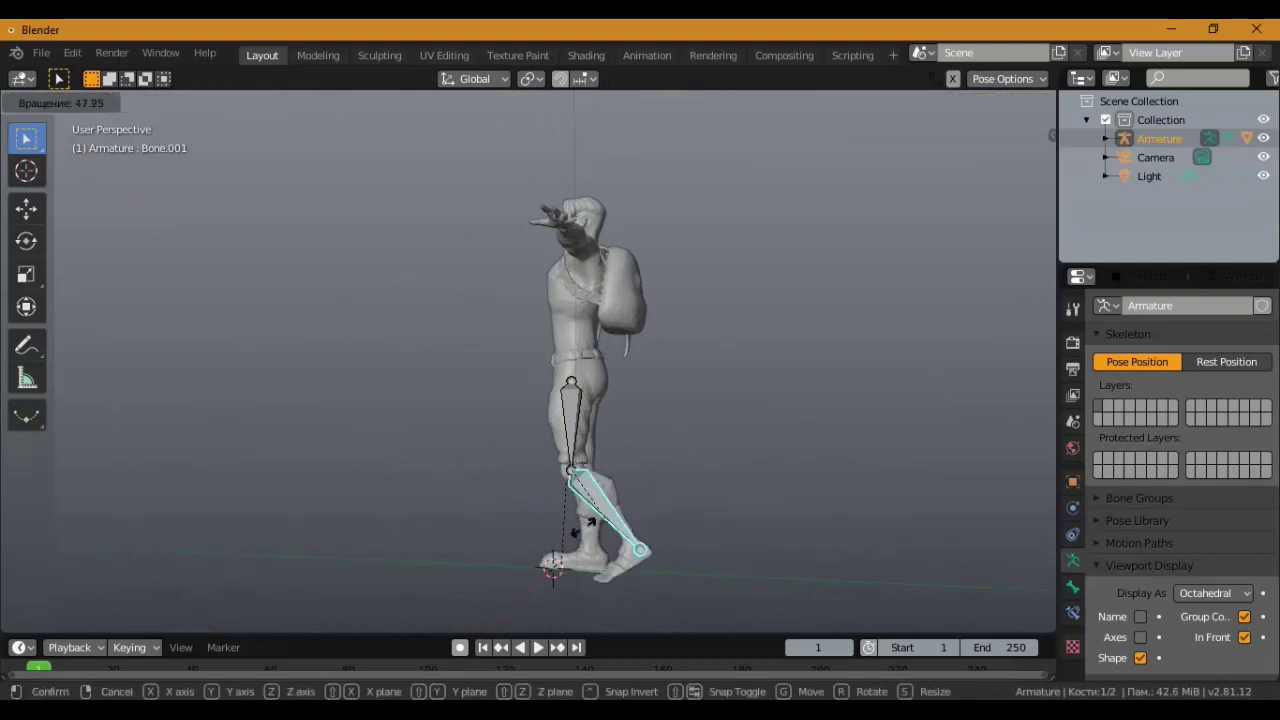
pyautogui.click(680, 475)
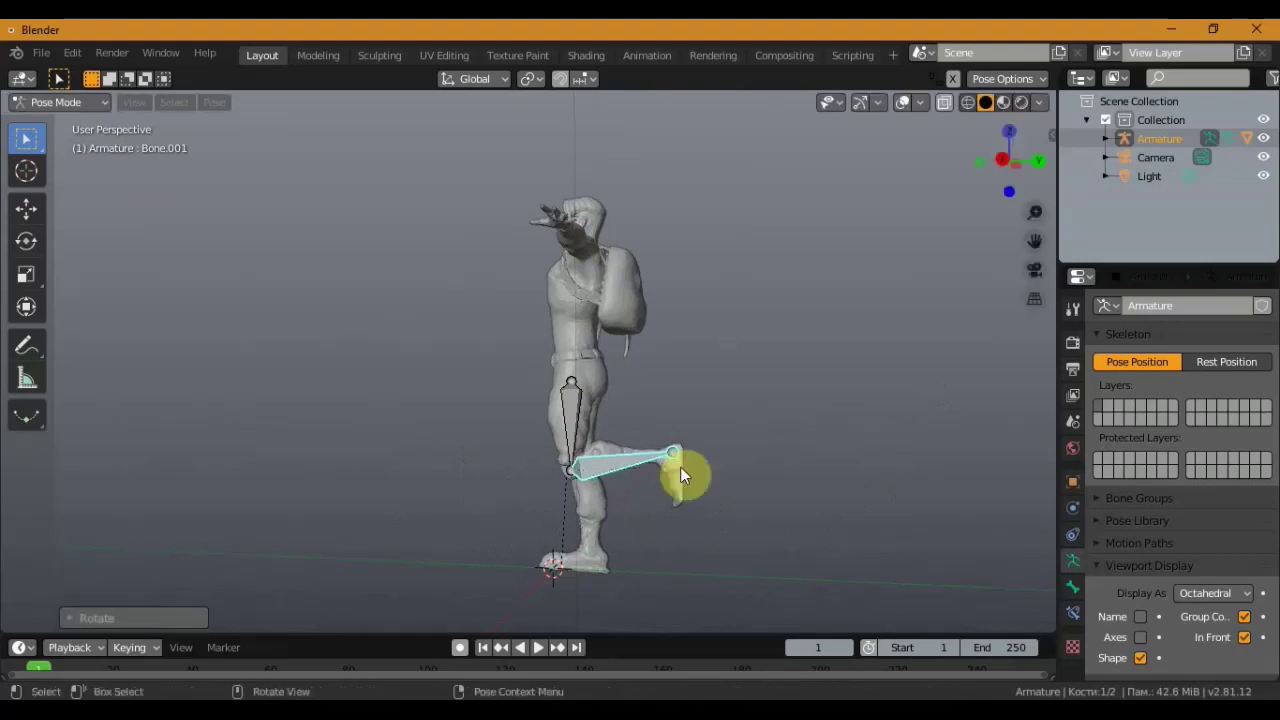
pyautogui.click(580, 428)
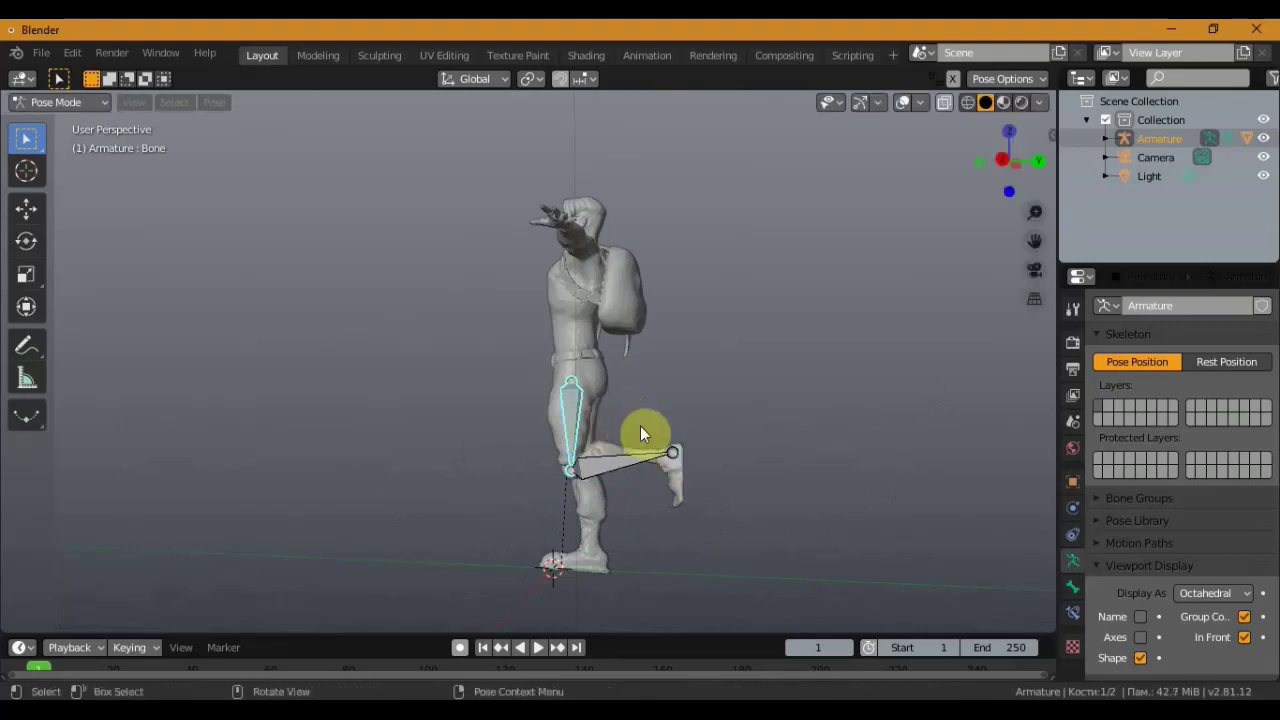
pyautogui.press('r')
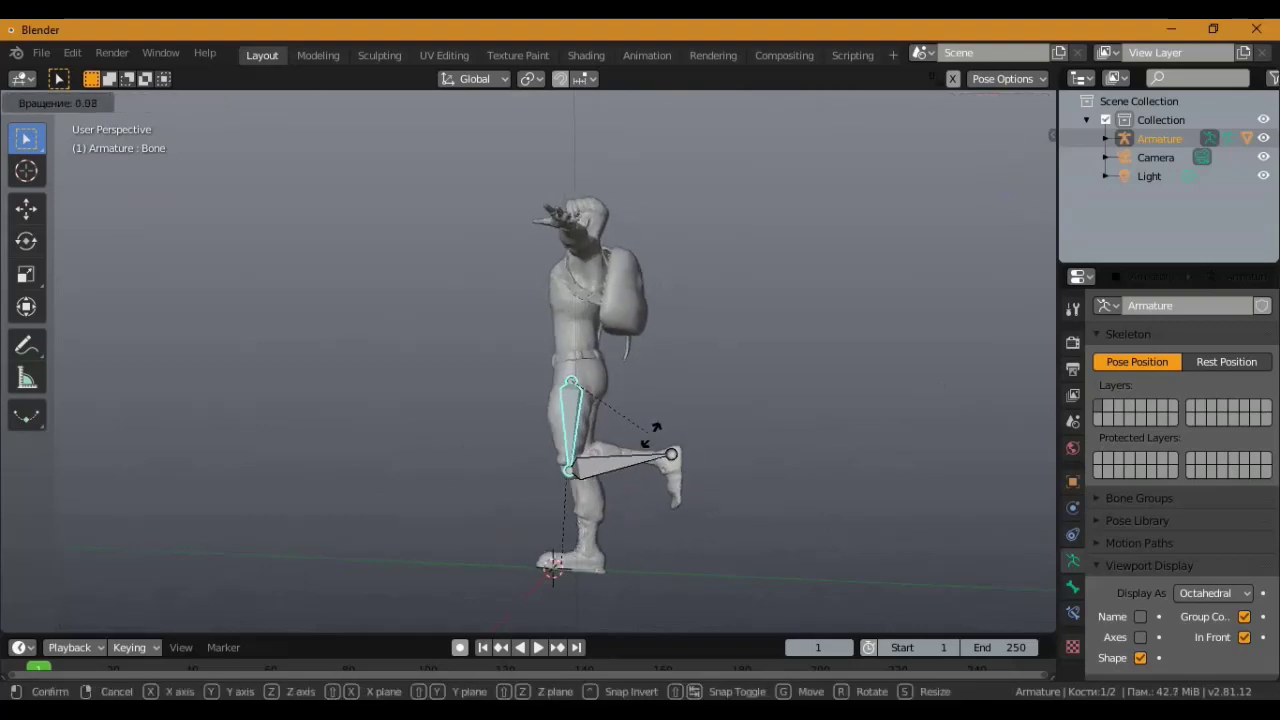
pyautogui.click(658, 445)
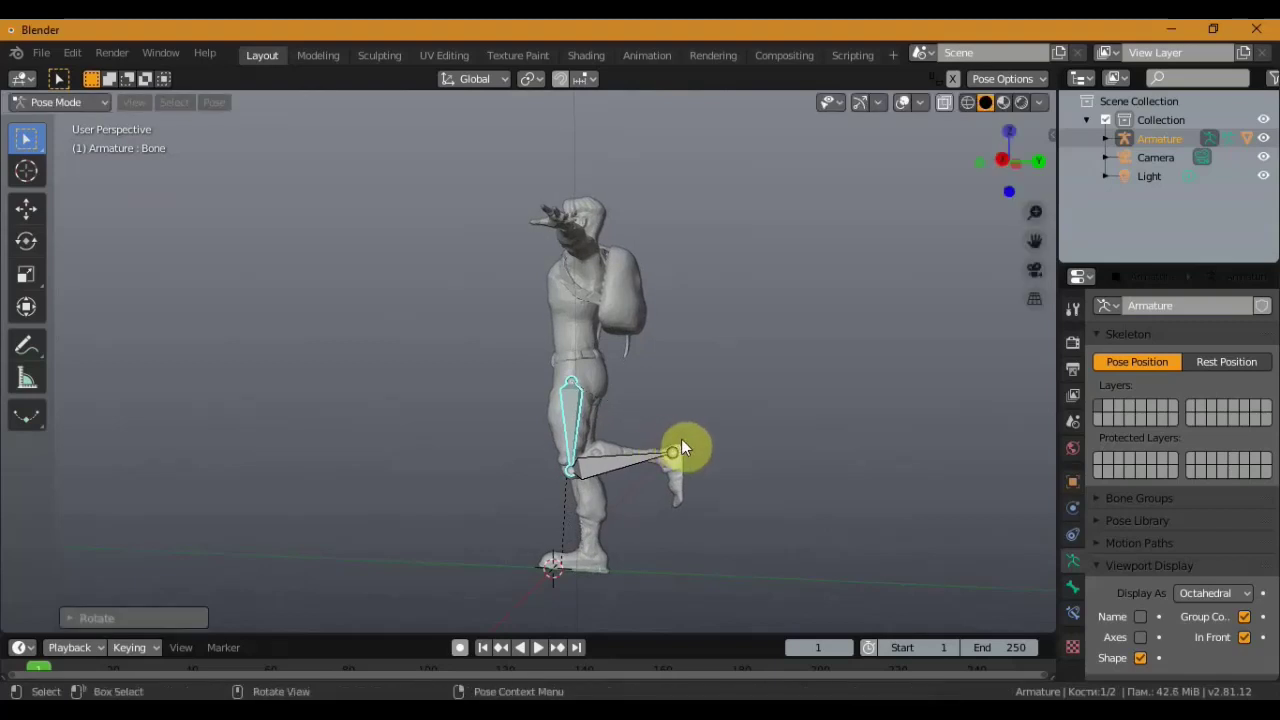
pyautogui.click(637, 455)
pyautogui.press('r')
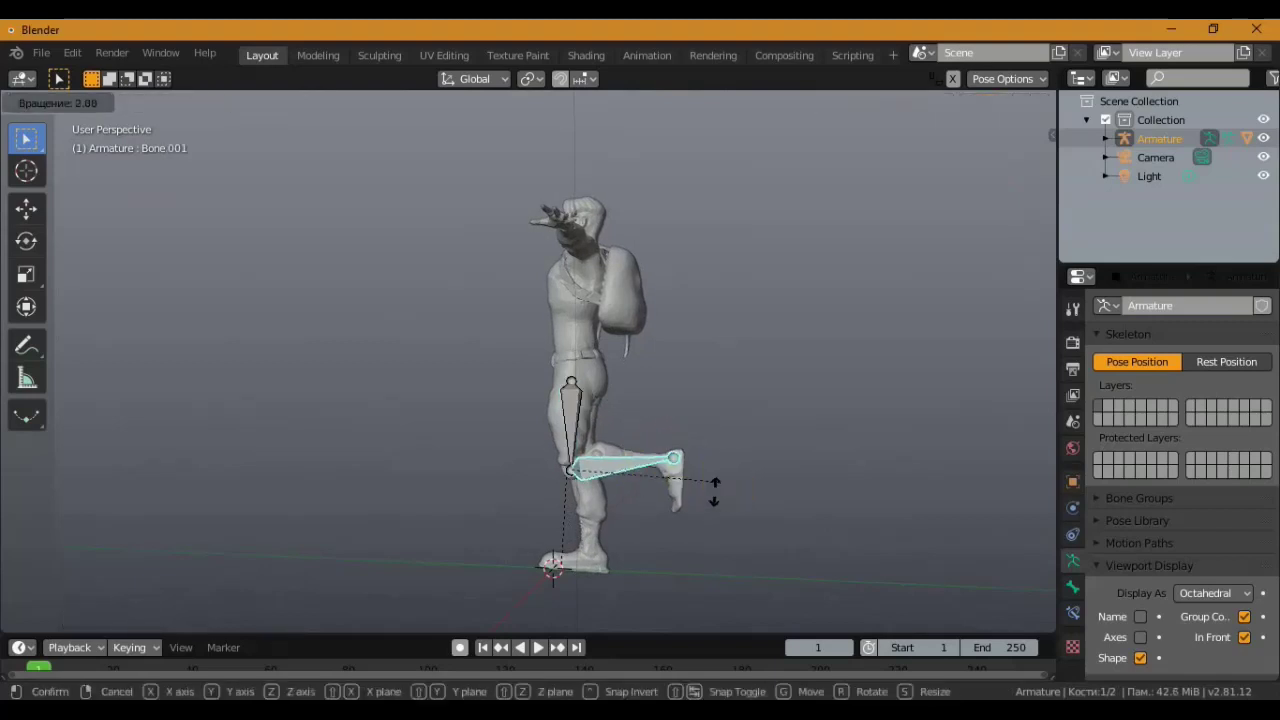
pyautogui.click(564, 558)
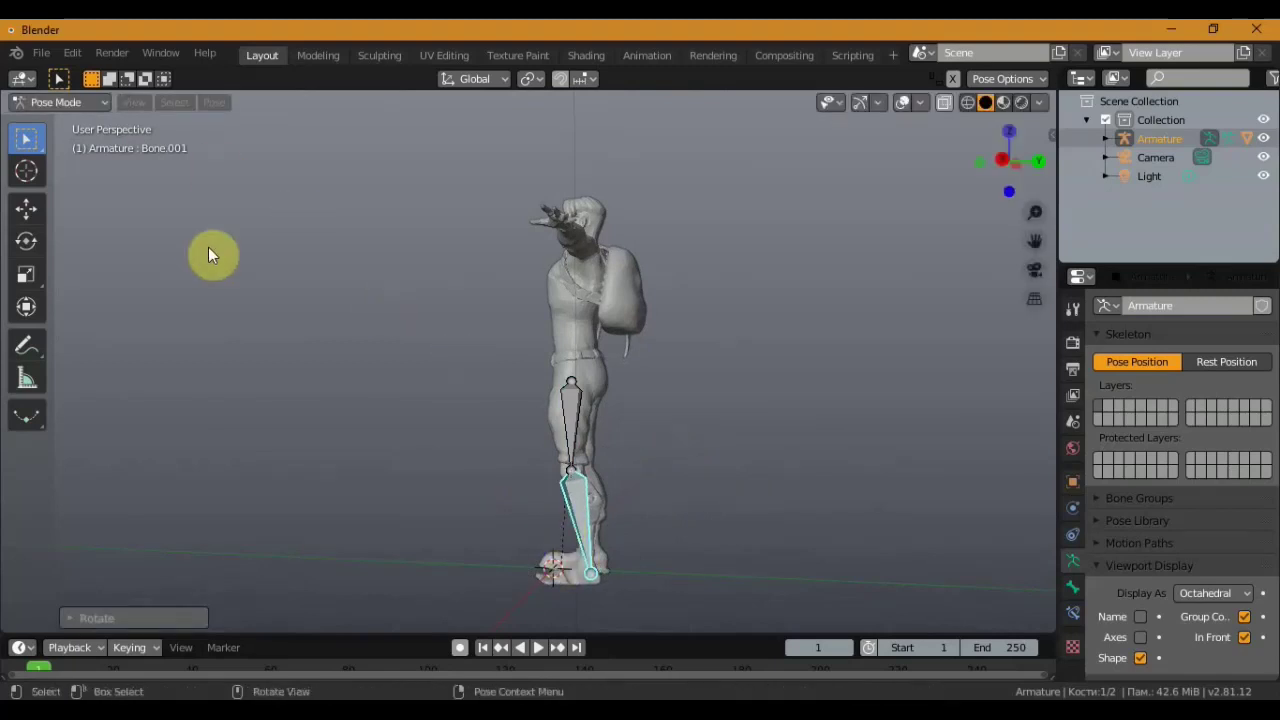
# Return to Object Mode, view from the front, and delete the old character mesh.
pyautogui.click(97, 103)
pyautogui.click(98, 128)
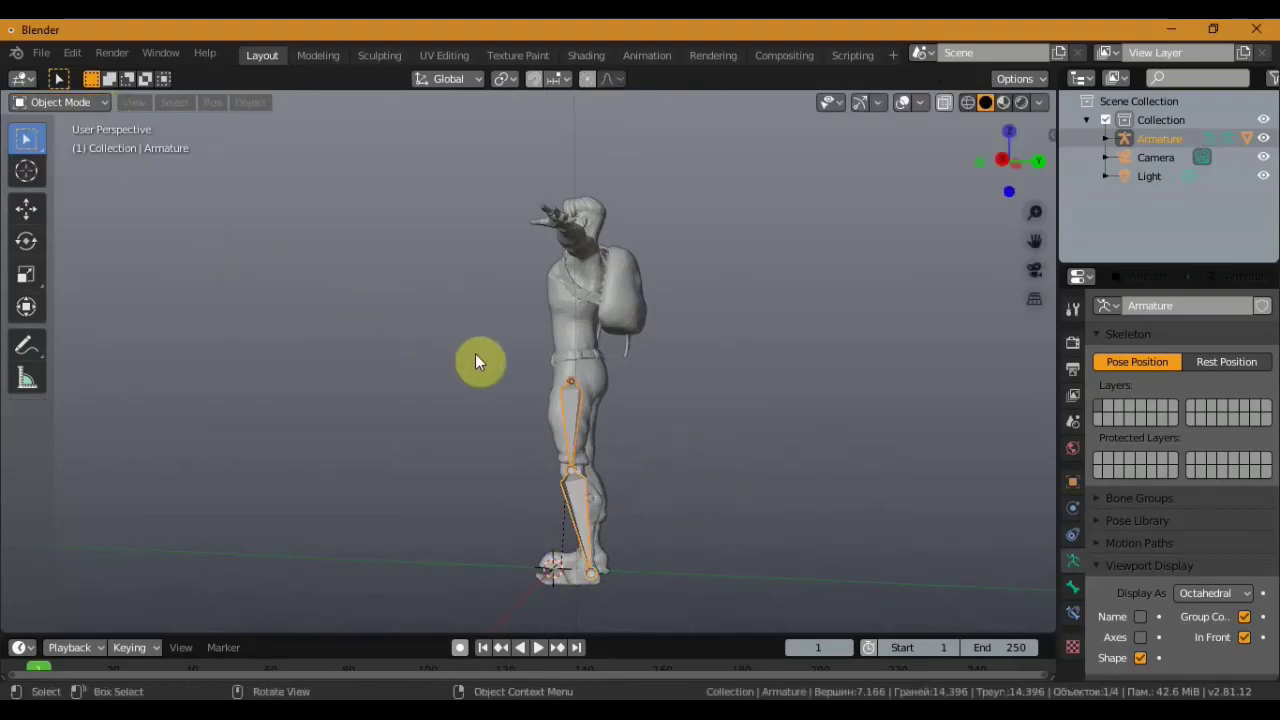
pyautogui.press('KP_1')
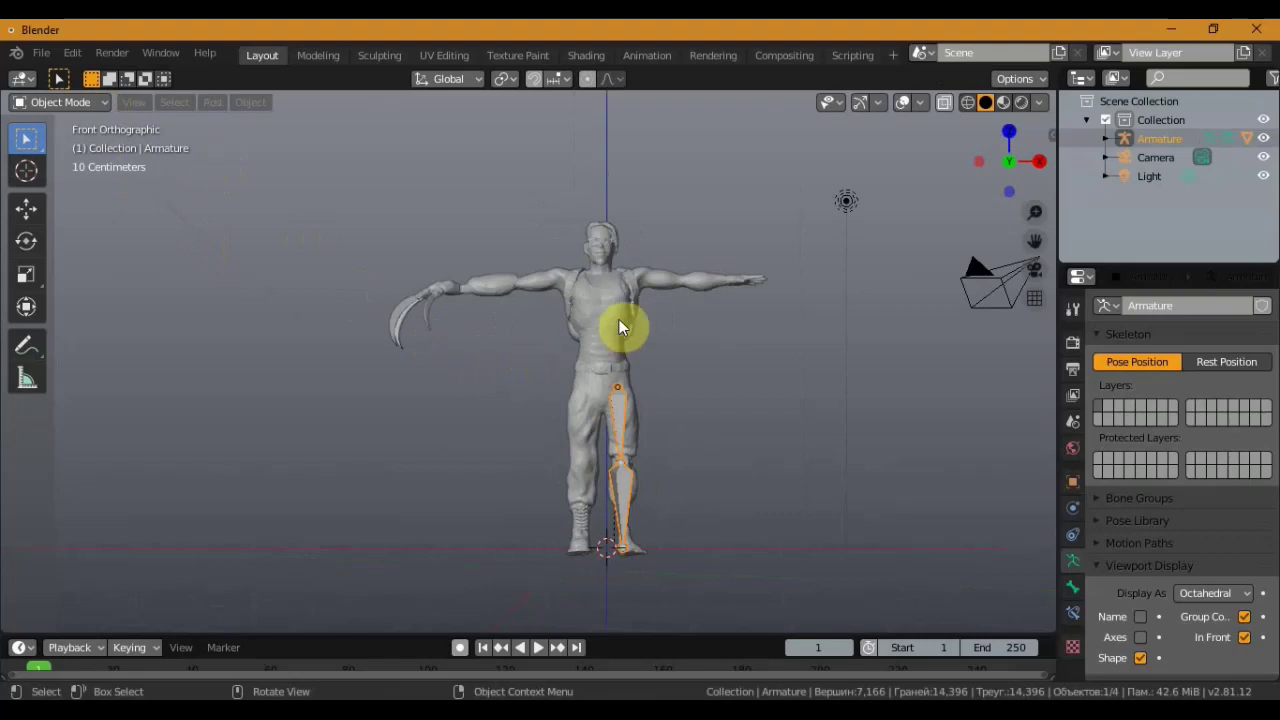
pyautogui.click(612, 325)
pyautogui.press('Delete')
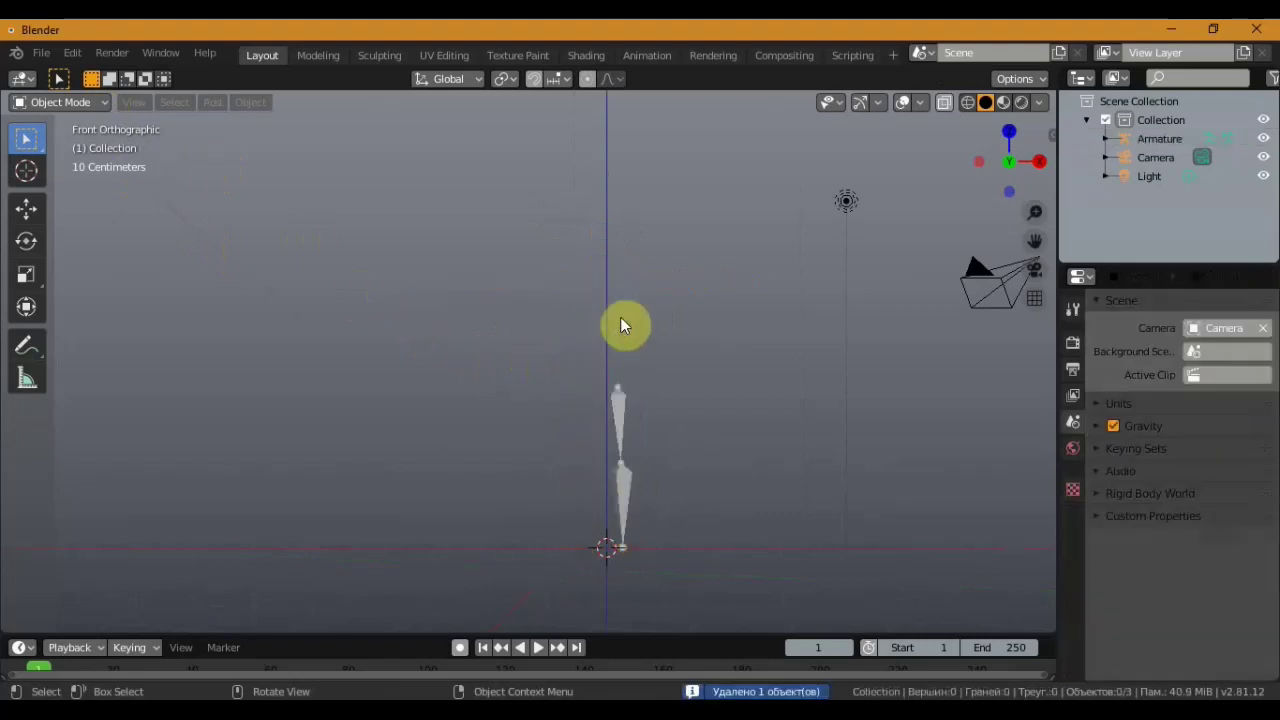
# Import перс 2.OBJ from the Desktop as a Wavefront OBJ model.
pyautogui.click(38, 52)
pyautogui.moveTo(70, 305)
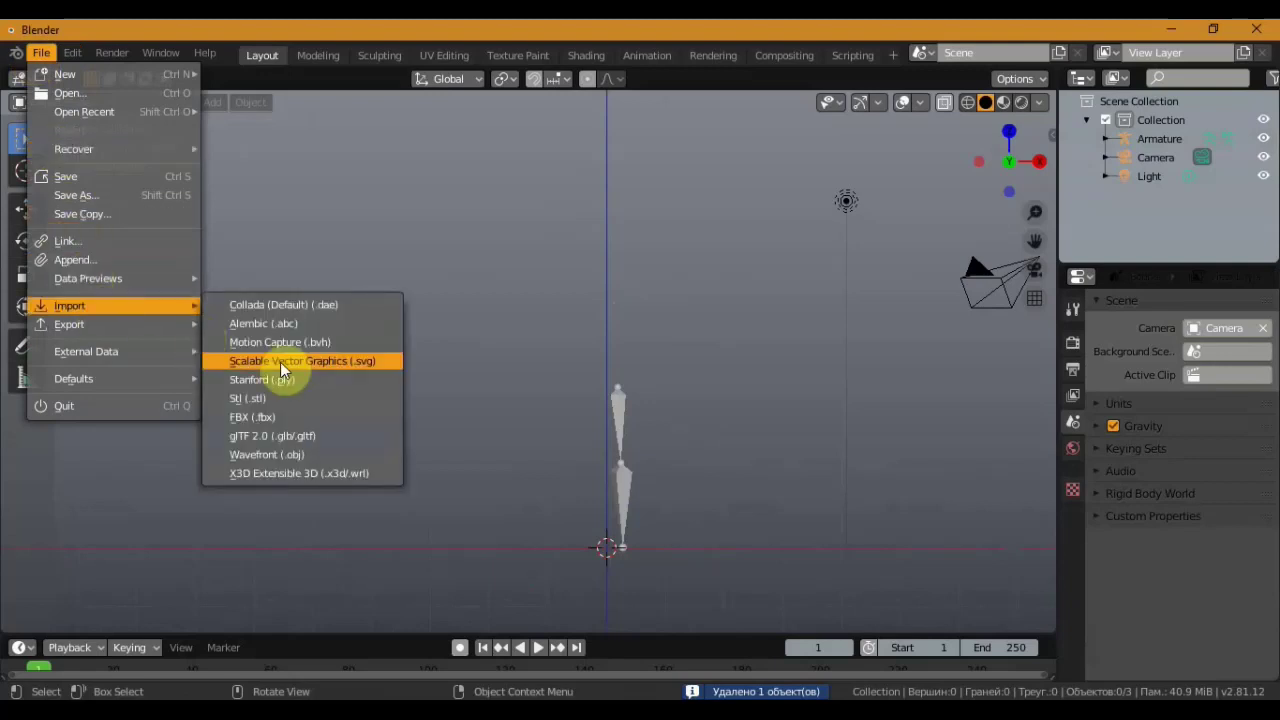
pyautogui.click(305, 452)
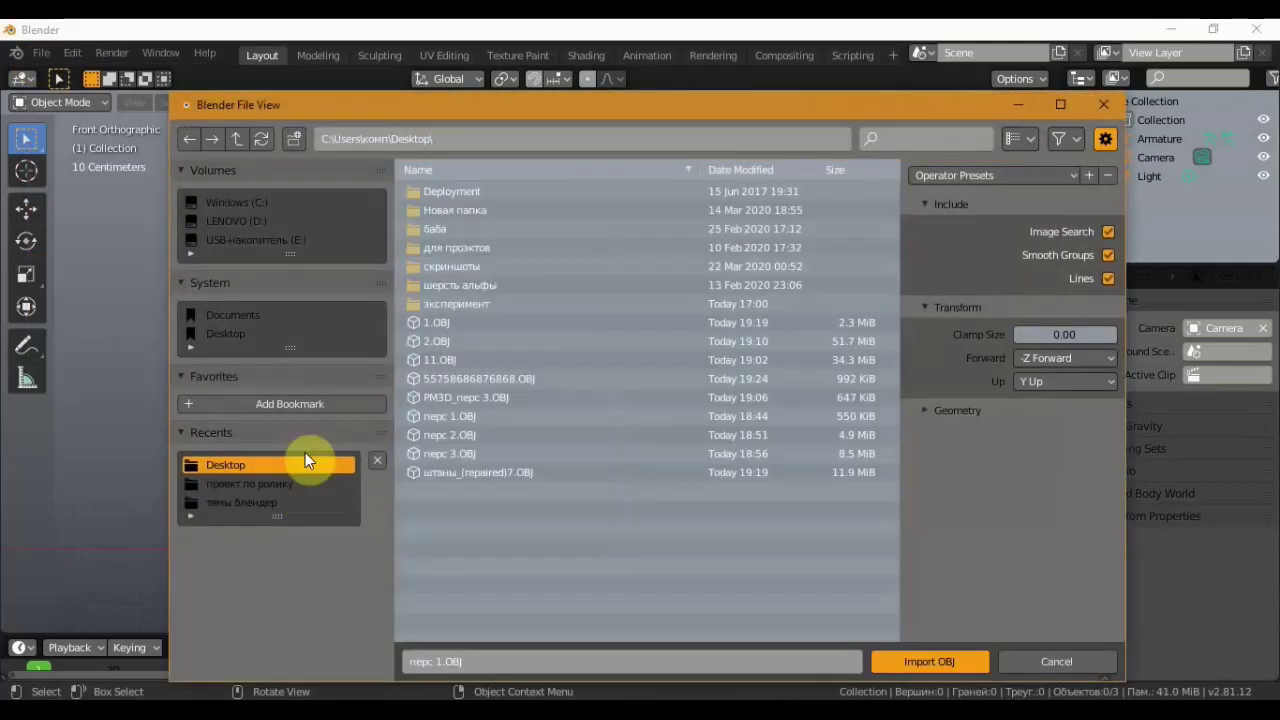
pyautogui.click(430, 435)
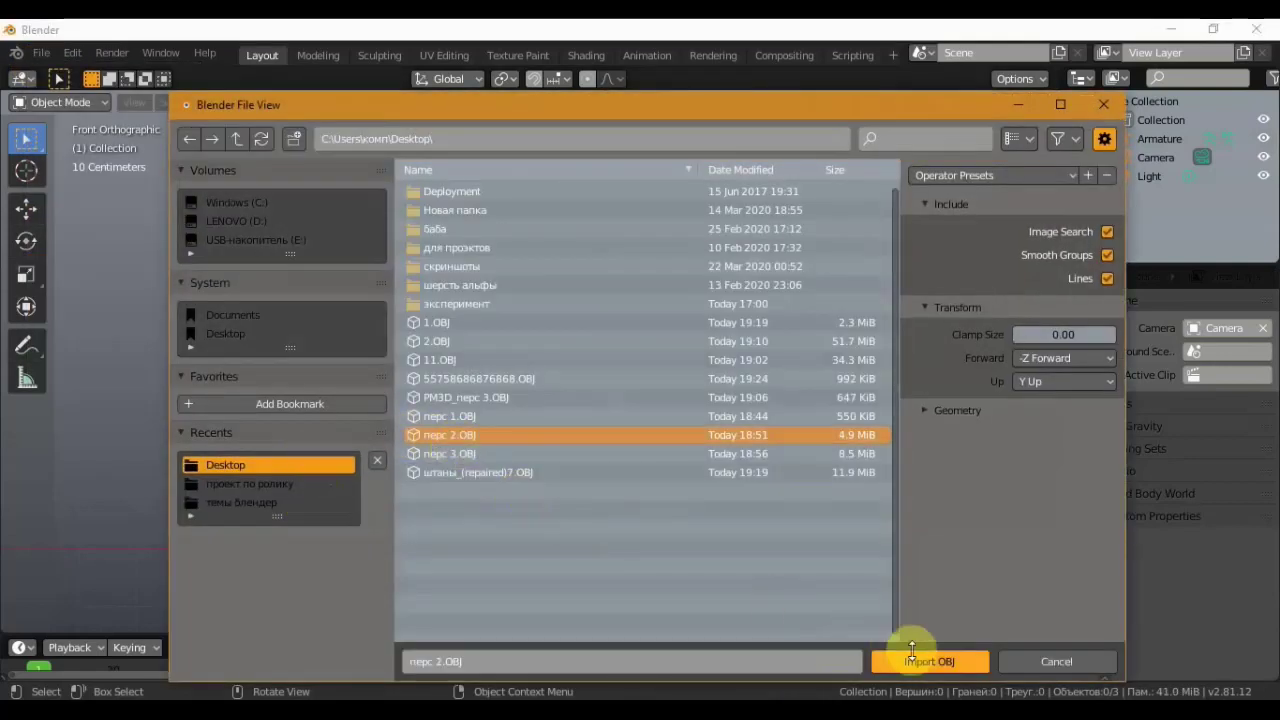
pyautogui.click(915, 661)
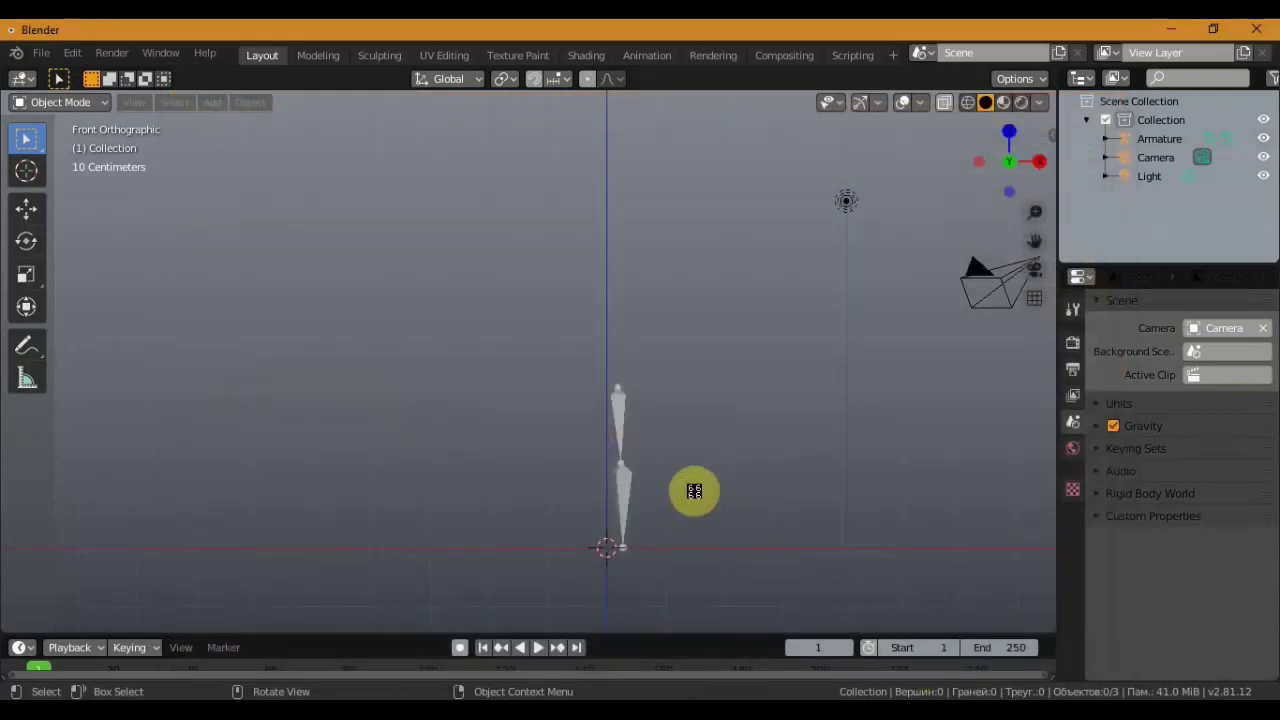
pyautogui.scroll(-1, 678, 486)
# Rotate the imported character and shrink it to a much smaller size.
pyautogui.scroll(-5, 678, 486)
pyautogui.scroll(-7, 678, 486)
pyautogui.keyDown('shift'); pyautogui.moveTo(729, 434); pyautogui.dragTo(743, 617, button='middle'); pyautogui.keyUp('shift')
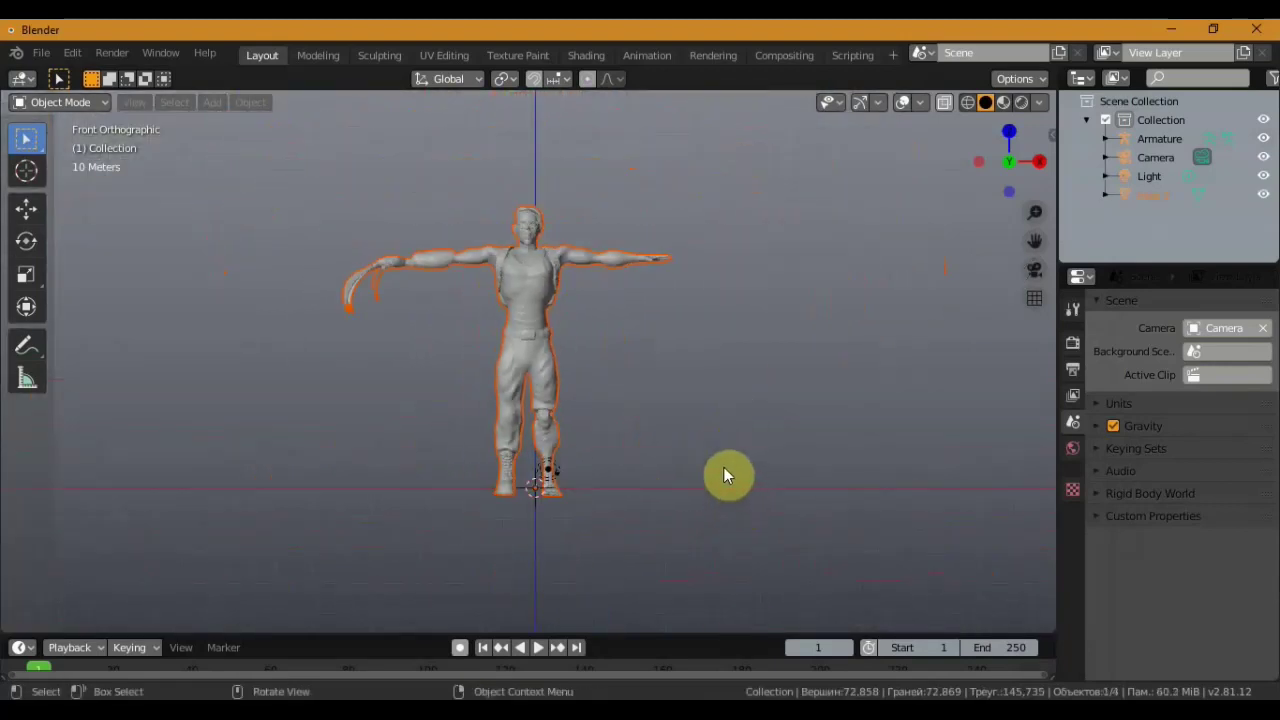
pyautogui.scroll(1, 729, 476)
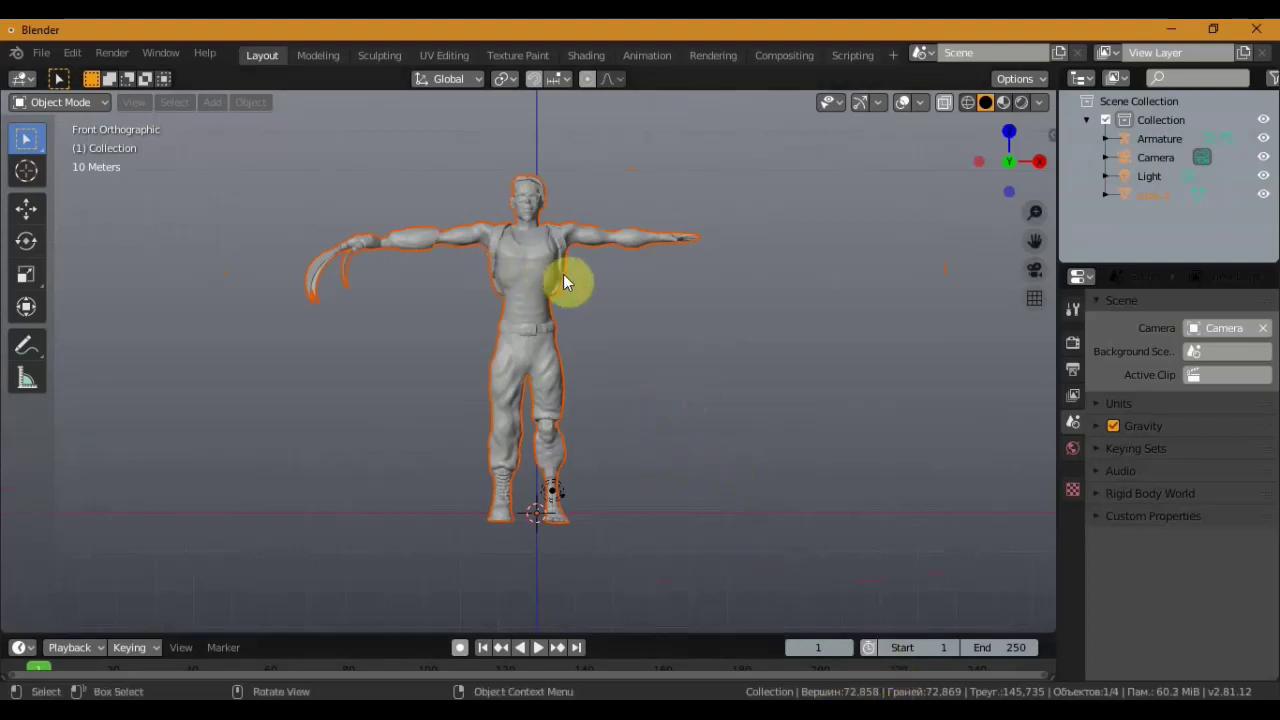
pyautogui.press('r')
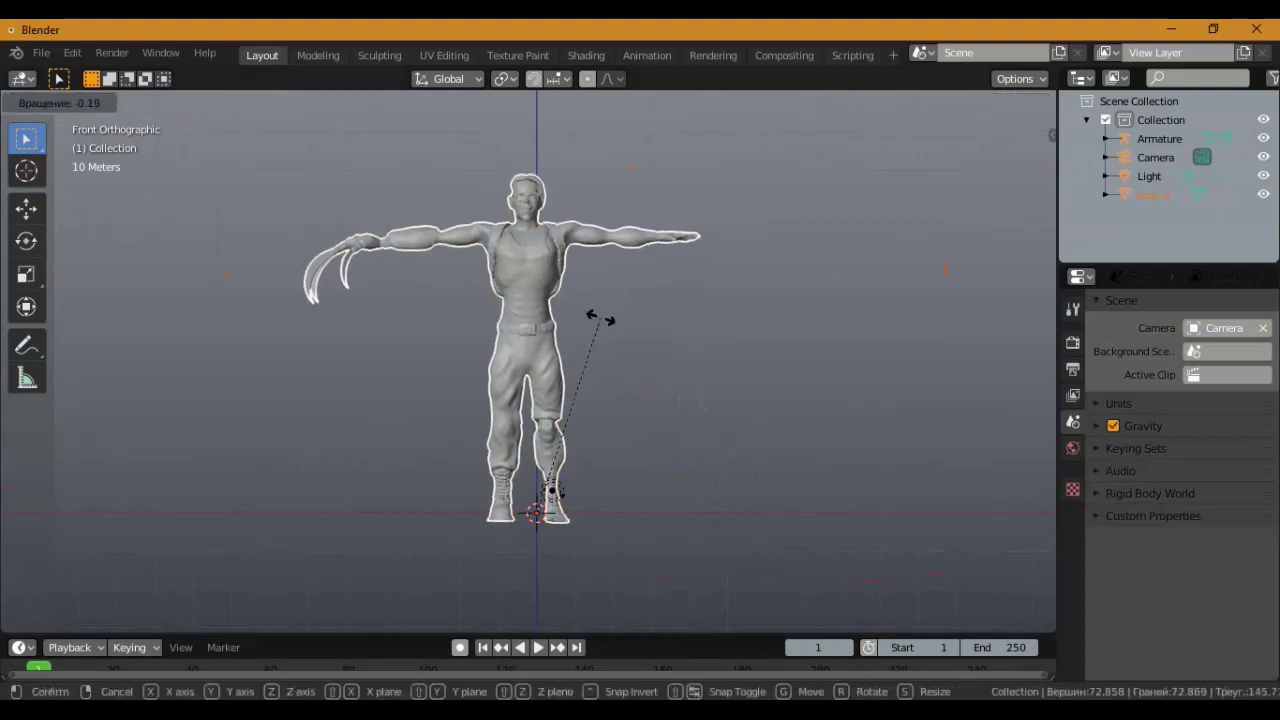
pyautogui.click(596, 335)
pyautogui.press('s')
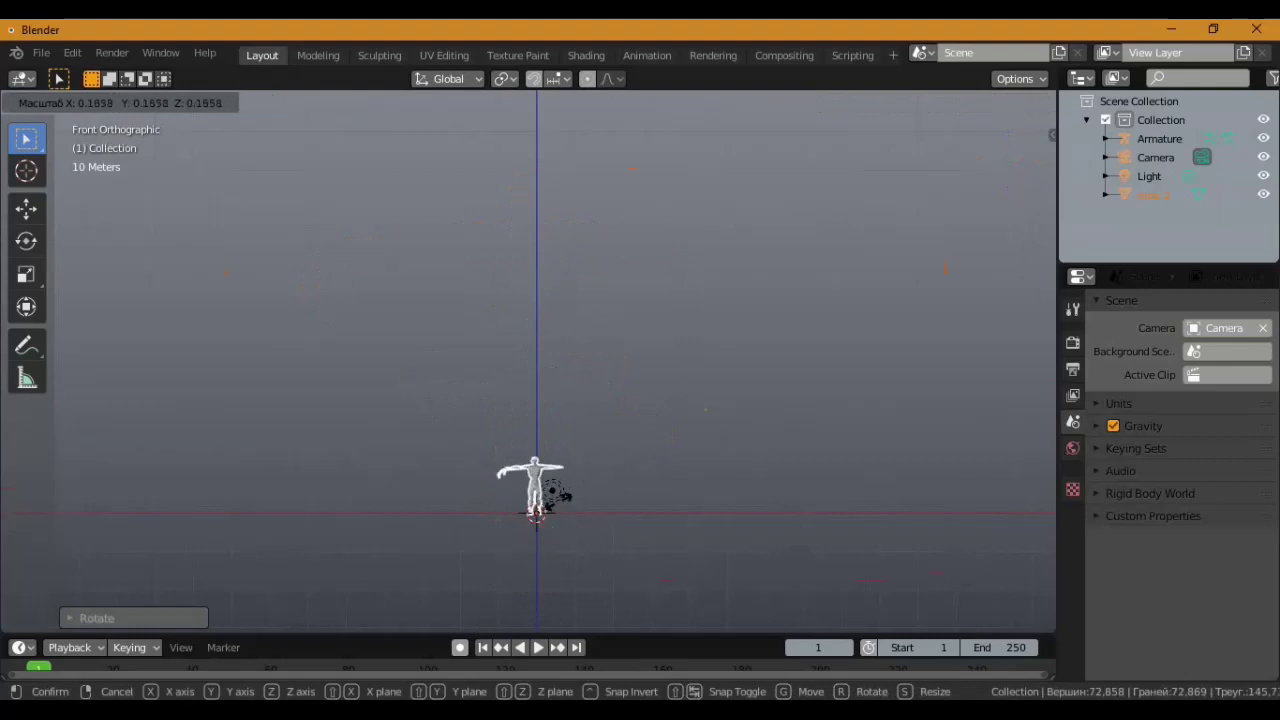
pyautogui.click(556, 502)
# Frame the character's legs and rescale it to match the leg bones.
pyautogui.scroll(3, 600, 480)
pyautogui.keyDown('shift'); pyautogui.moveTo(678, 387); pyautogui.dragTo(693, 121, button='middle'); pyautogui.keyUp('shift')
pyautogui.keyDown('shift'); pyautogui.moveTo(675, 525); pyautogui.dragTo(673, 445, button='middle'); pyautogui.keyUp('shift')
pyautogui.scroll(4, 673, 441)
pyautogui.moveTo(677, 374)
pyautogui.keyDown('shift'); pyautogui.mouseDown(button='middle')
pyautogui.moveTo(846, 289)
pyautogui.moveTo(609, 614)
pyautogui.mouseUp(button='middle'); pyautogui.keyUp('shift')
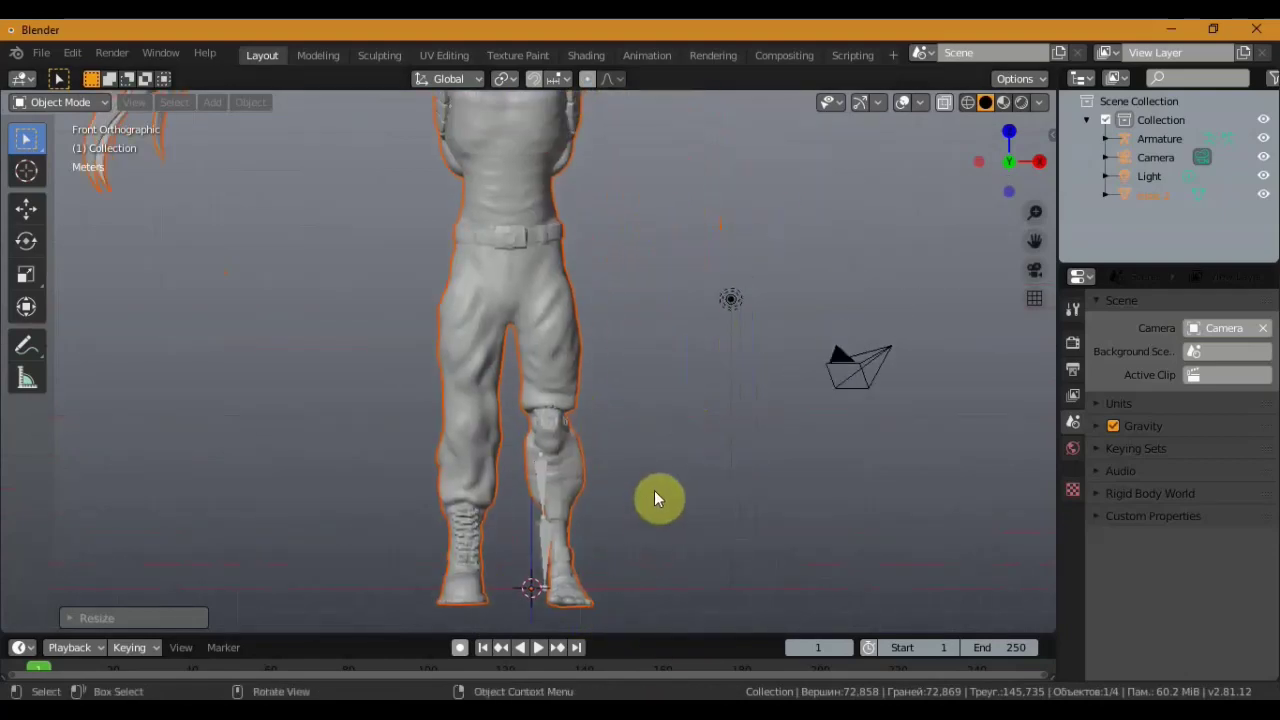
pyautogui.scroll(-1, 654, 491)
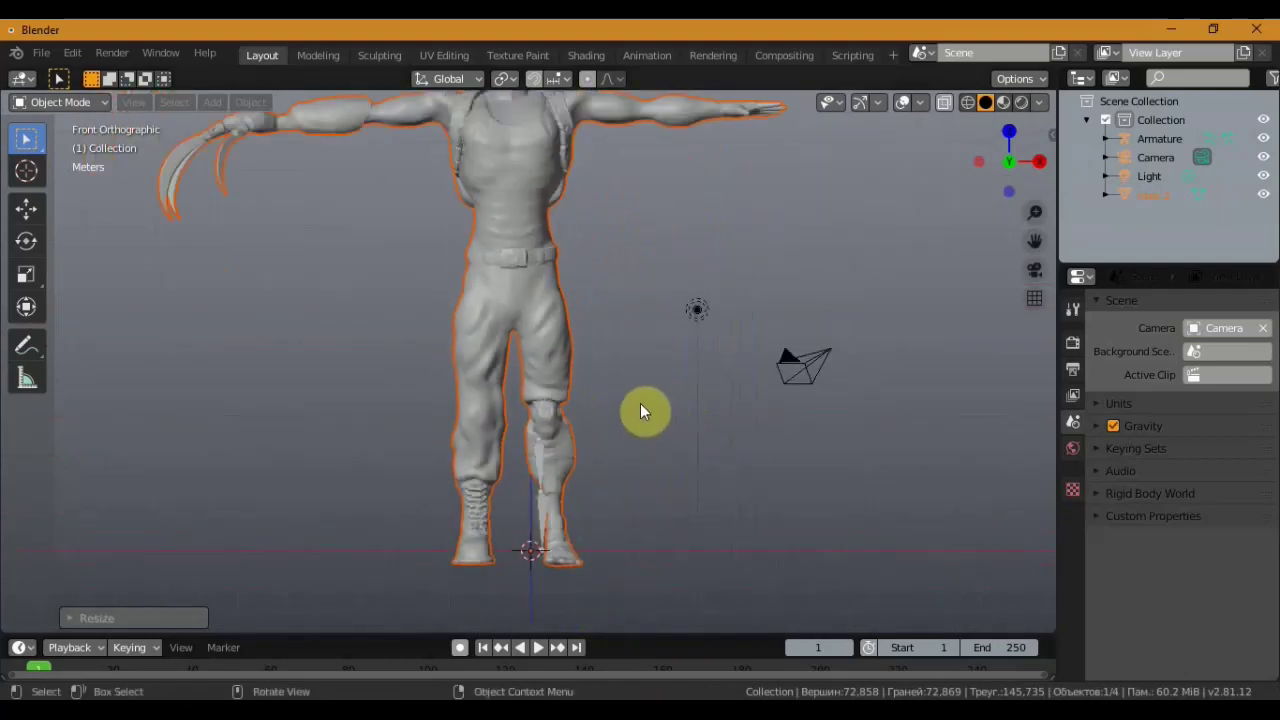
pyautogui.press('s')
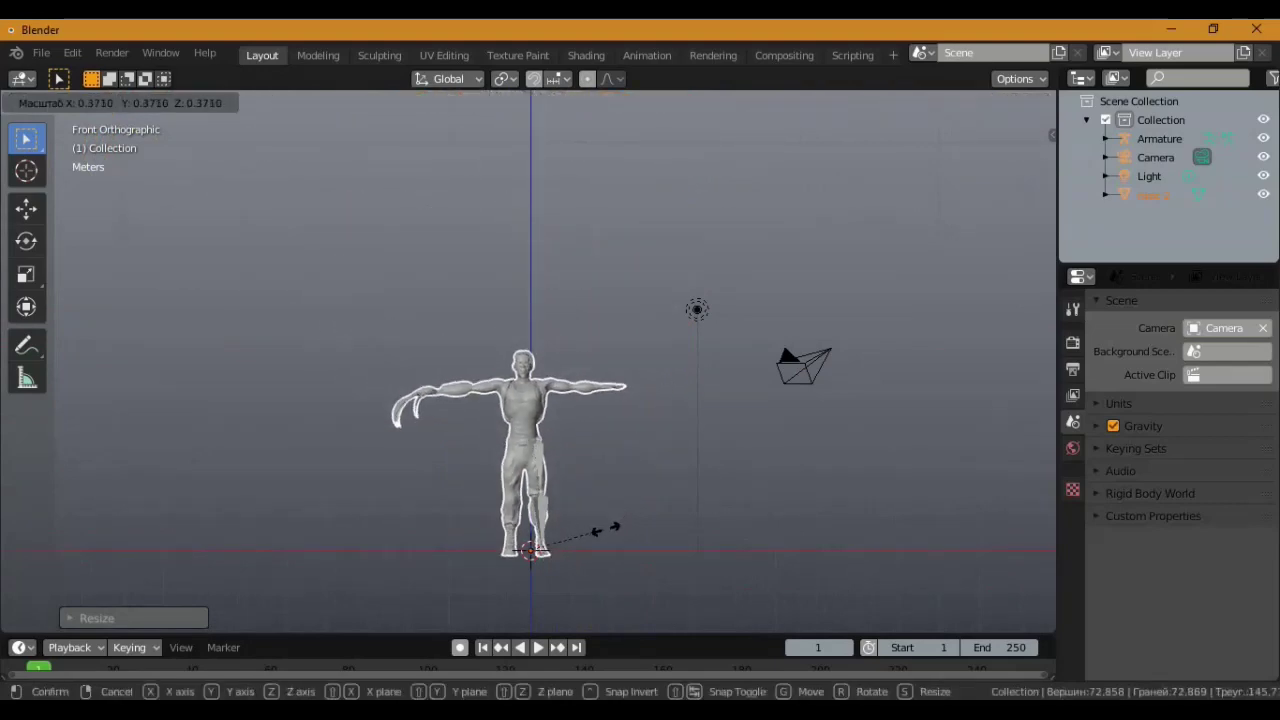
pyautogui.click(600, 526)
# Move the character in front and right side views so its feet sit at the origin.
pyautogui.press('g')
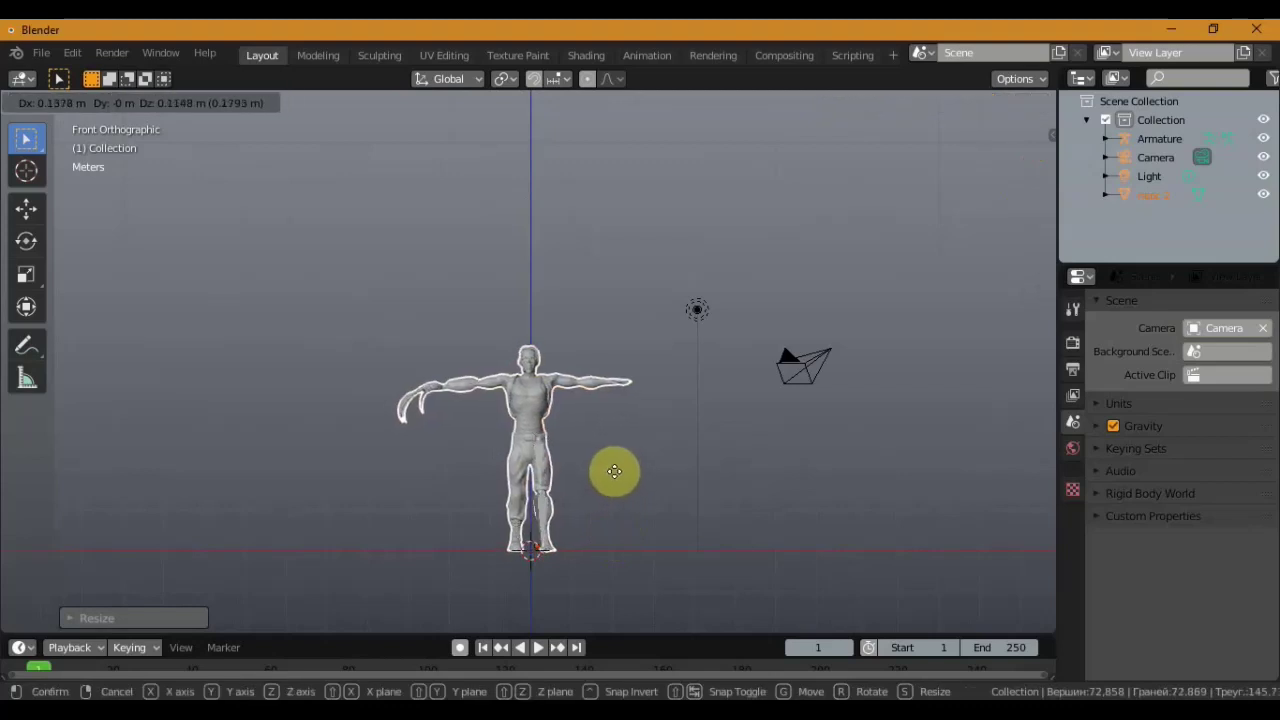
pyautogui.click(617, 471)
pyautogui.moveTo(616, 472)
pyautogui.mouseDown(button='middle')
pyautogui.moveTo(435, 503)
pyautogui.moveTo(326, 497)
pyautogui.moveTo(403, 469)
pyautogui.moveTo(423, 482)
pyautogui.mouseUp(button='middle')
pyautogui.press('KP_3')
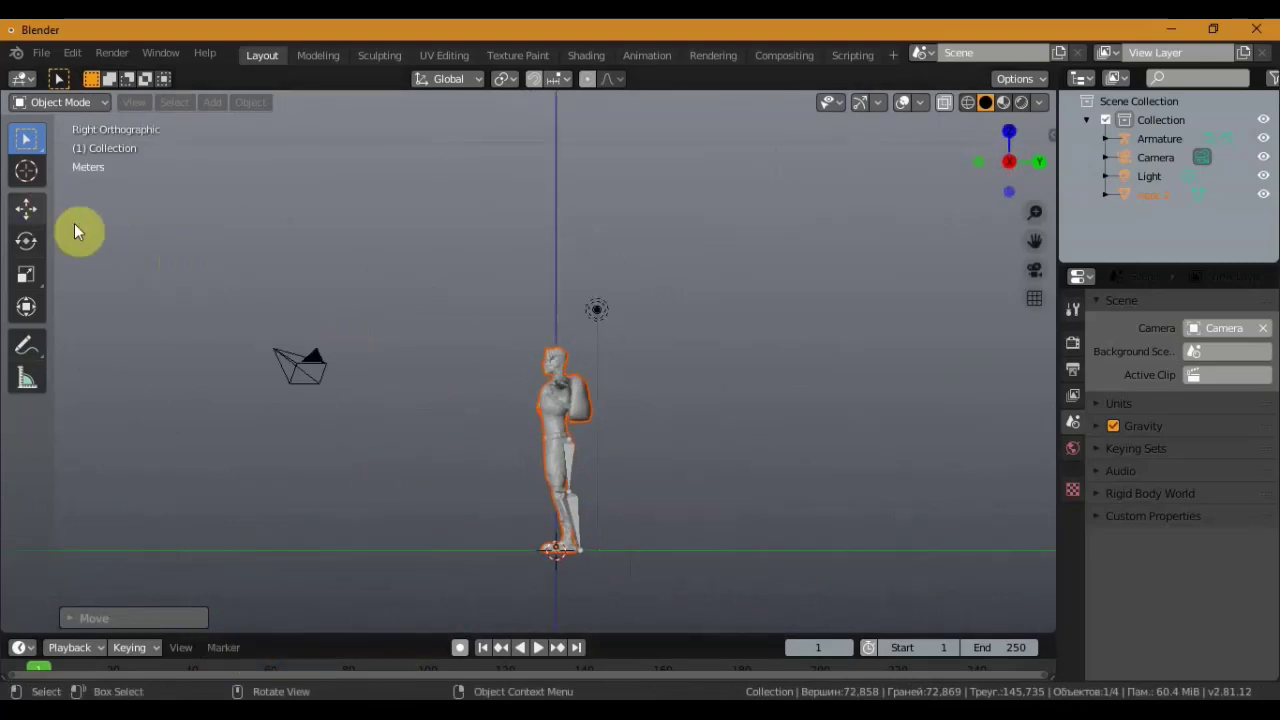
pyautogui.press('g')
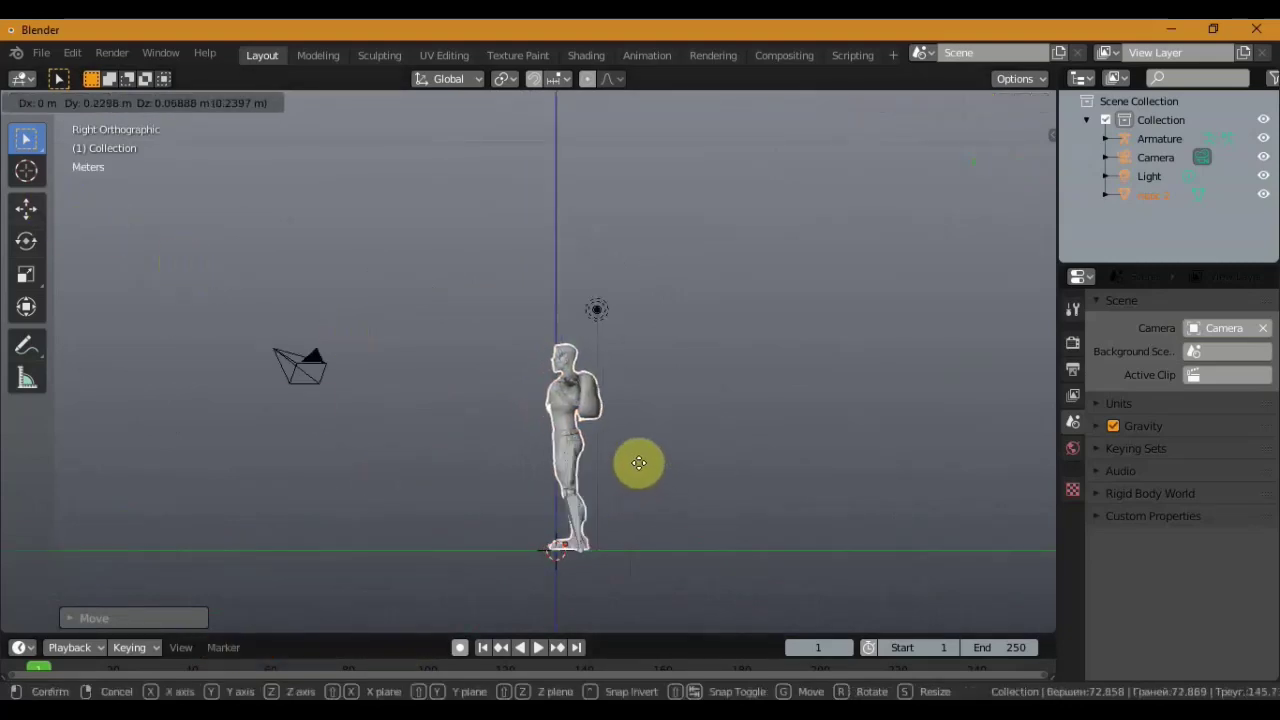
pyautogui.click(639, 463)
pyautogui.moveTo(639, 465); pyautogui.dragTo(849, 471, button='middle')
pyautogui.scroll(5, 674, 472)
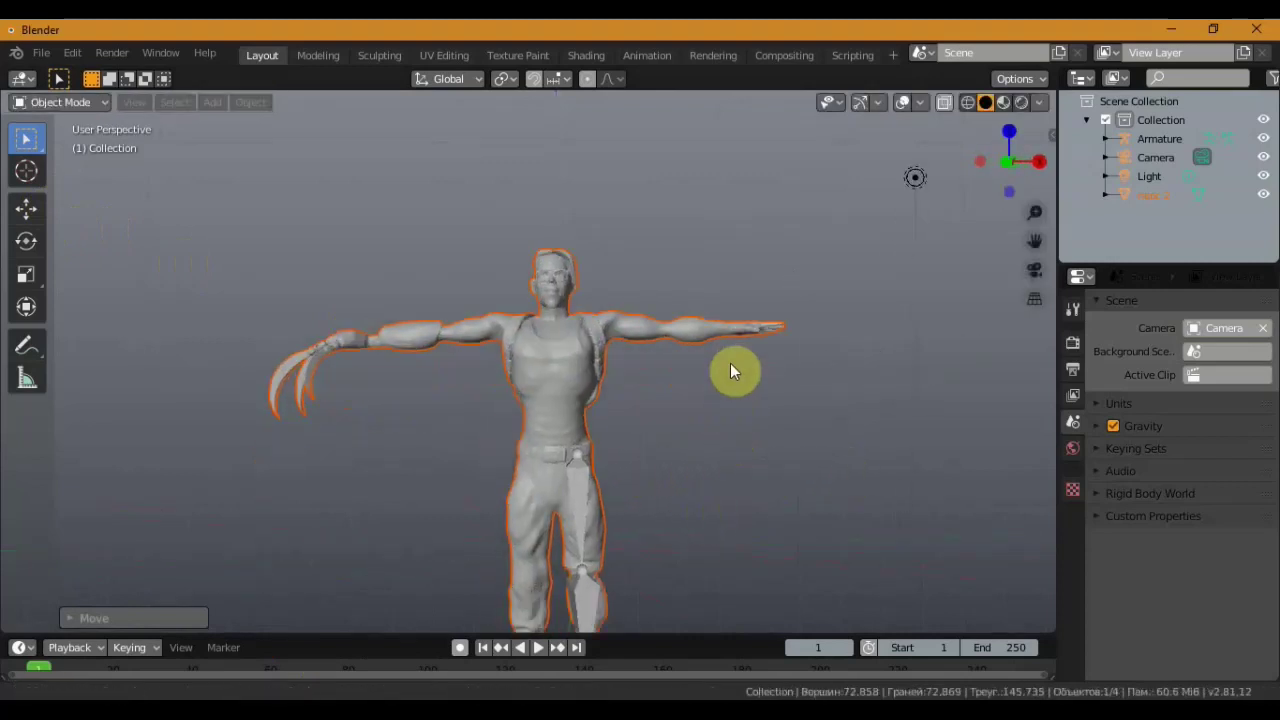
pyautogui.keyDown('shift'); pyautogui.moveTo(701, 512); pyautogui.dragTo(719, 270, button='middle'); pyautogui.keyUp('shift')
# Parent перс 2 to the leg armature with automatic weights and switch the armature to Pose Mode.
pyautogui.click(549, 257)
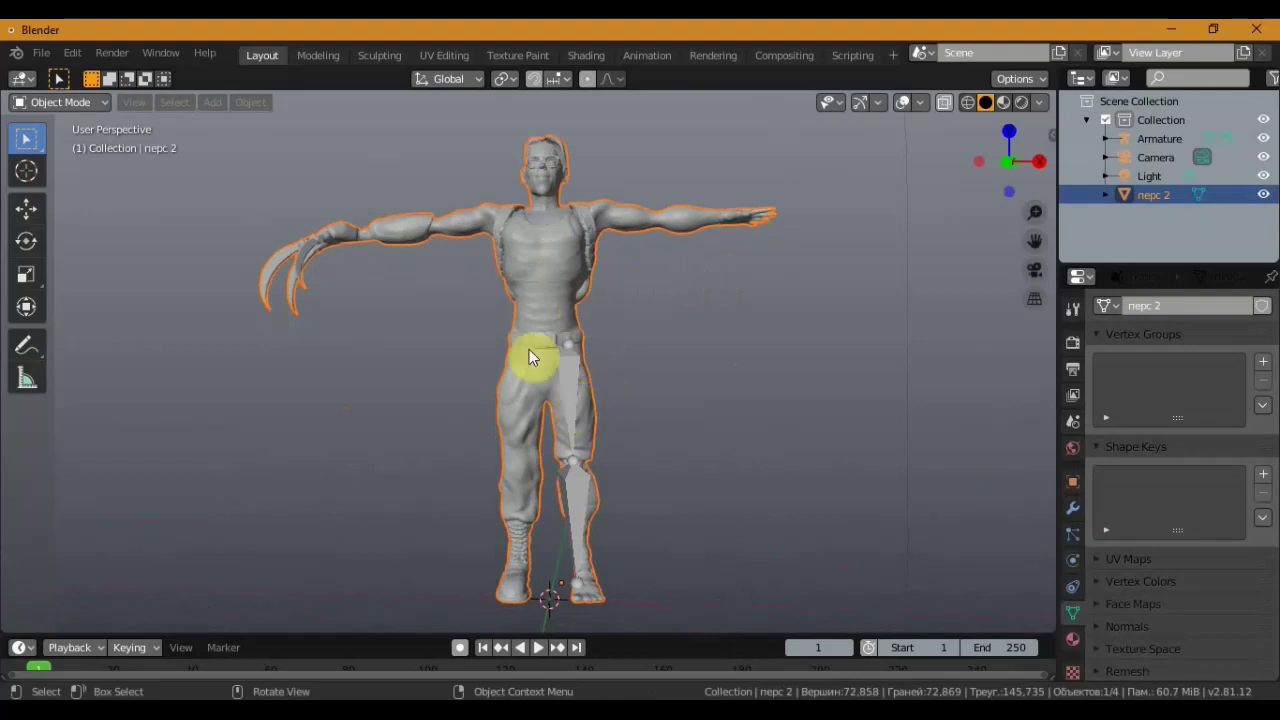
pyautogui.keyDown('shift'); pyautogui.click(582, 408); pyautogui.keyUp('shift')
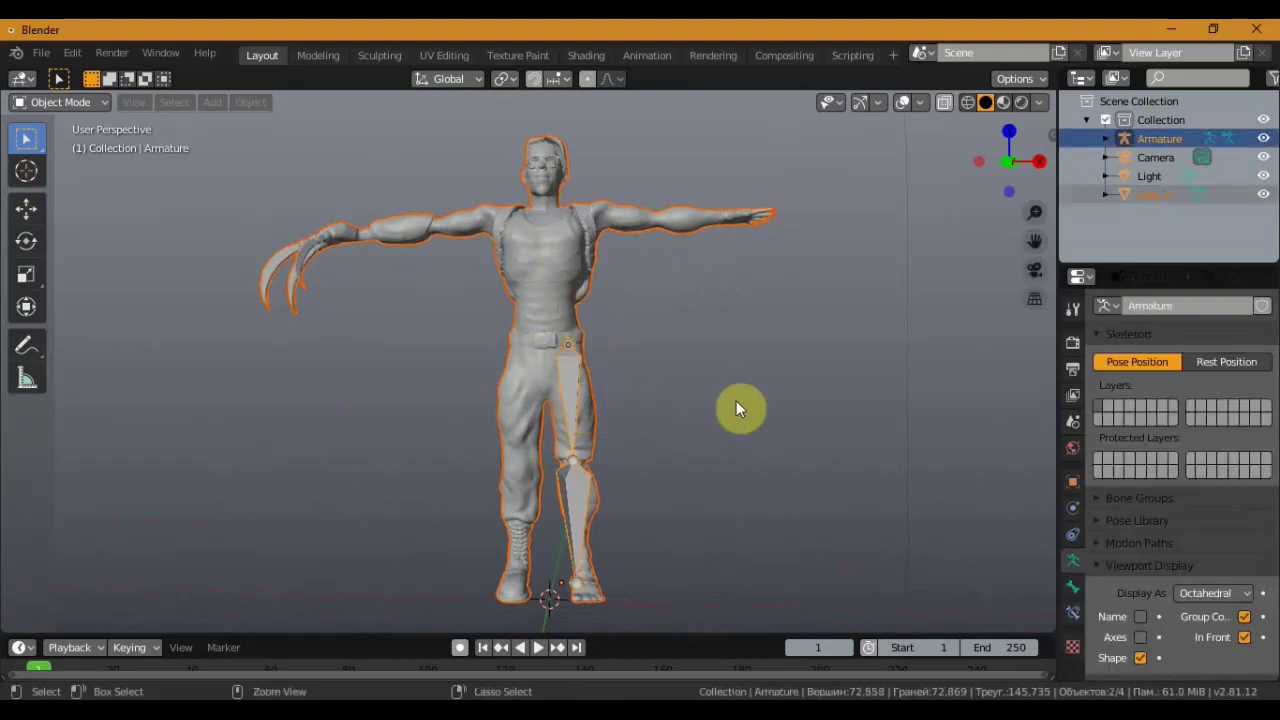
pyautogui.hotkey('ctrl', 'p')
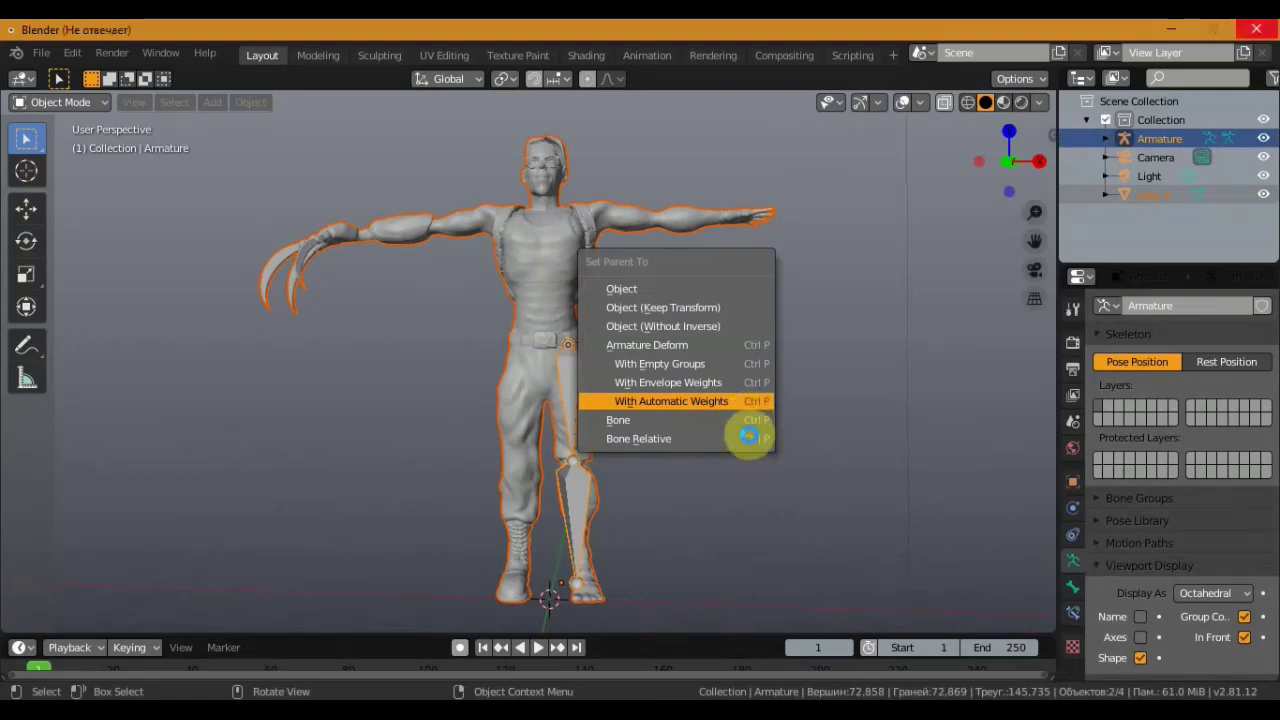
pyautogui.moveTo(737, 437); pyautogui.dragTo(650, 510, button='middle')
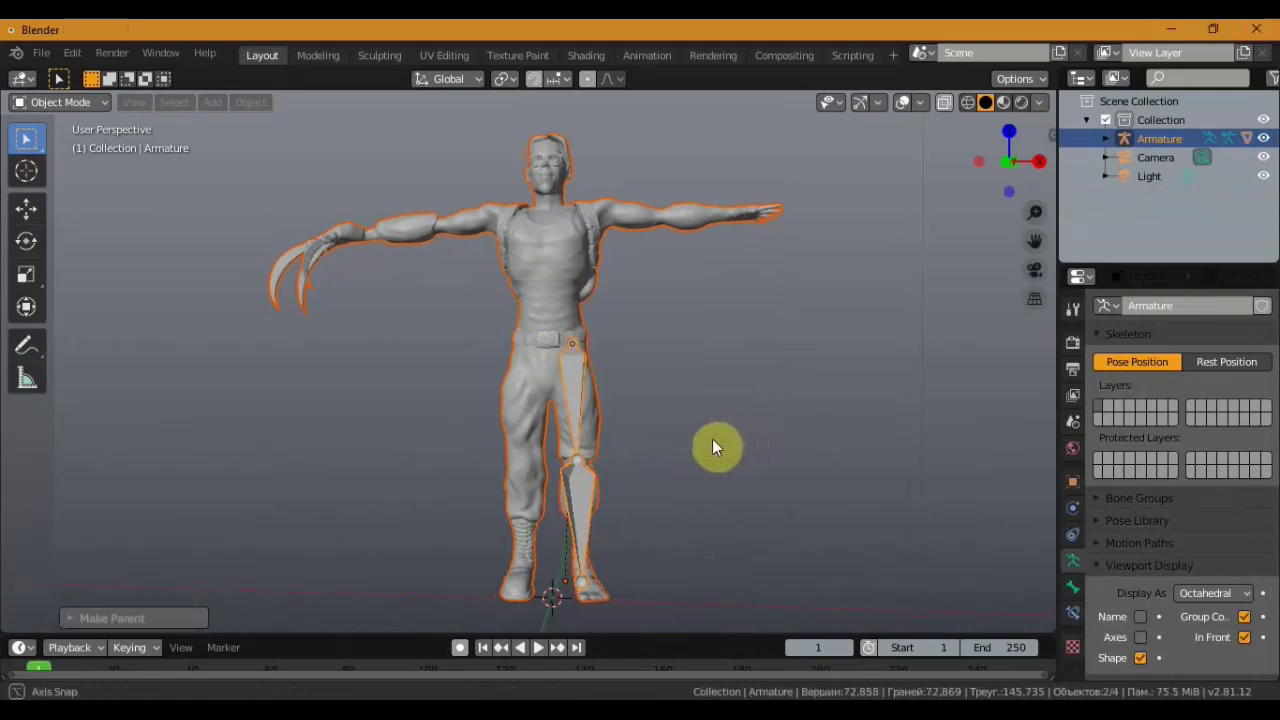
pyautogui.click(57, 102)
pyautogui.click(96, 161)
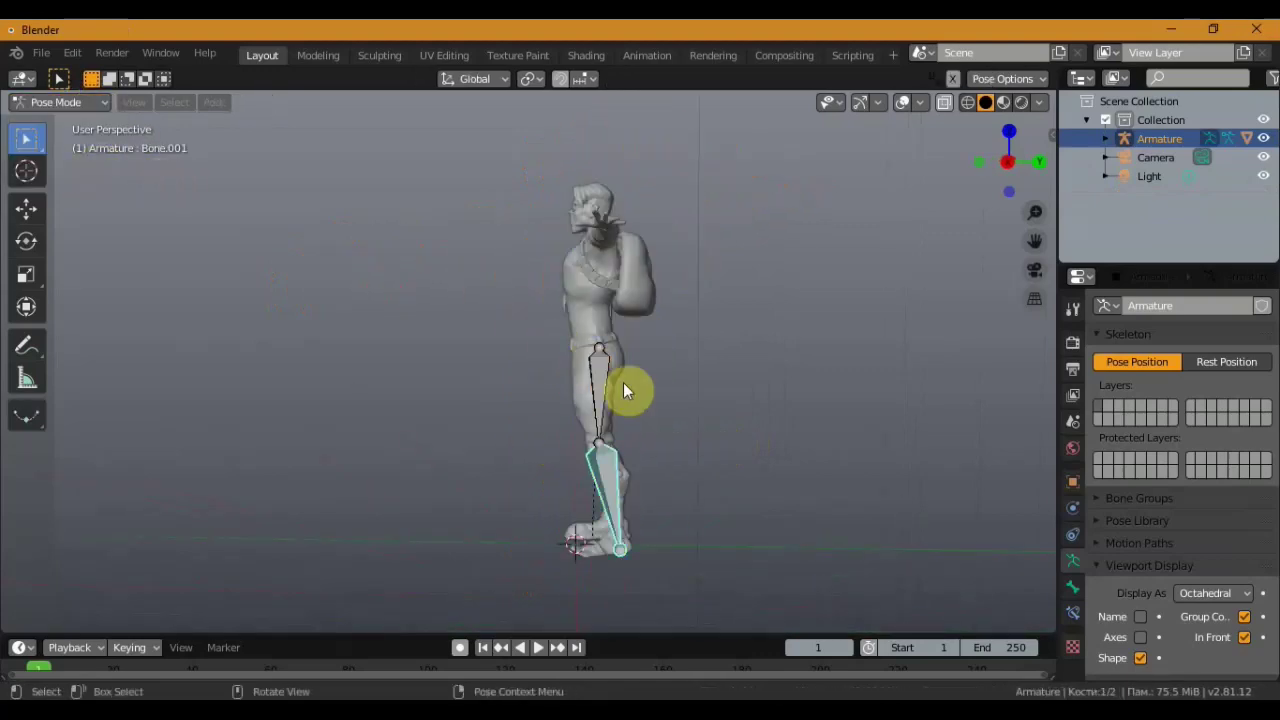
# Rotate Bone.001 up to bend the knee, then rotate it back down.
pyautogui.press('r')
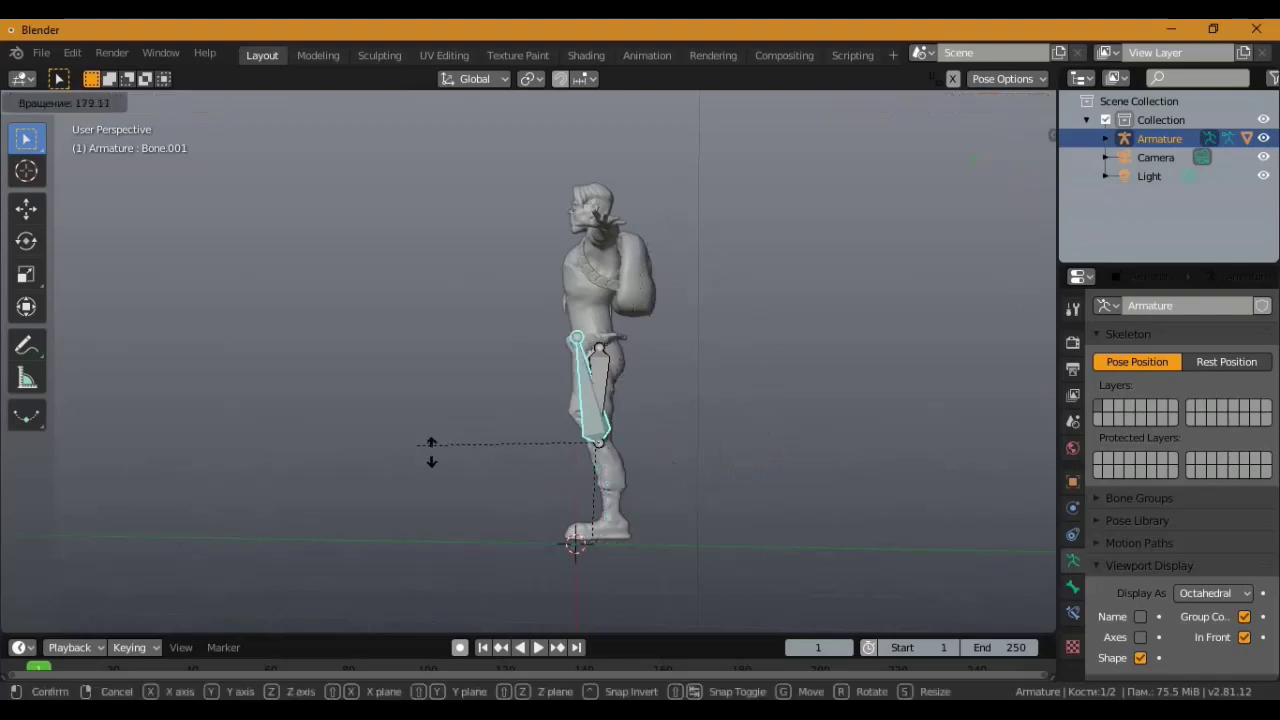
pyautogui.click(660, 164)
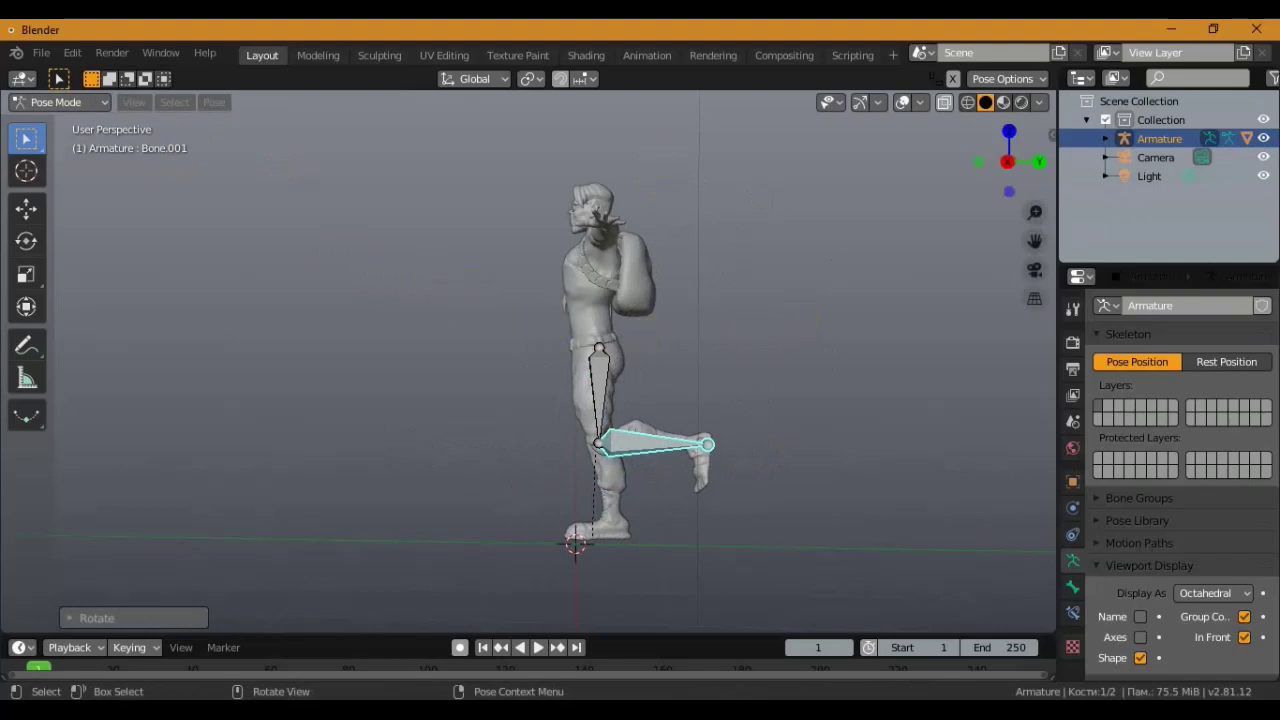
pyautogui.press('r')
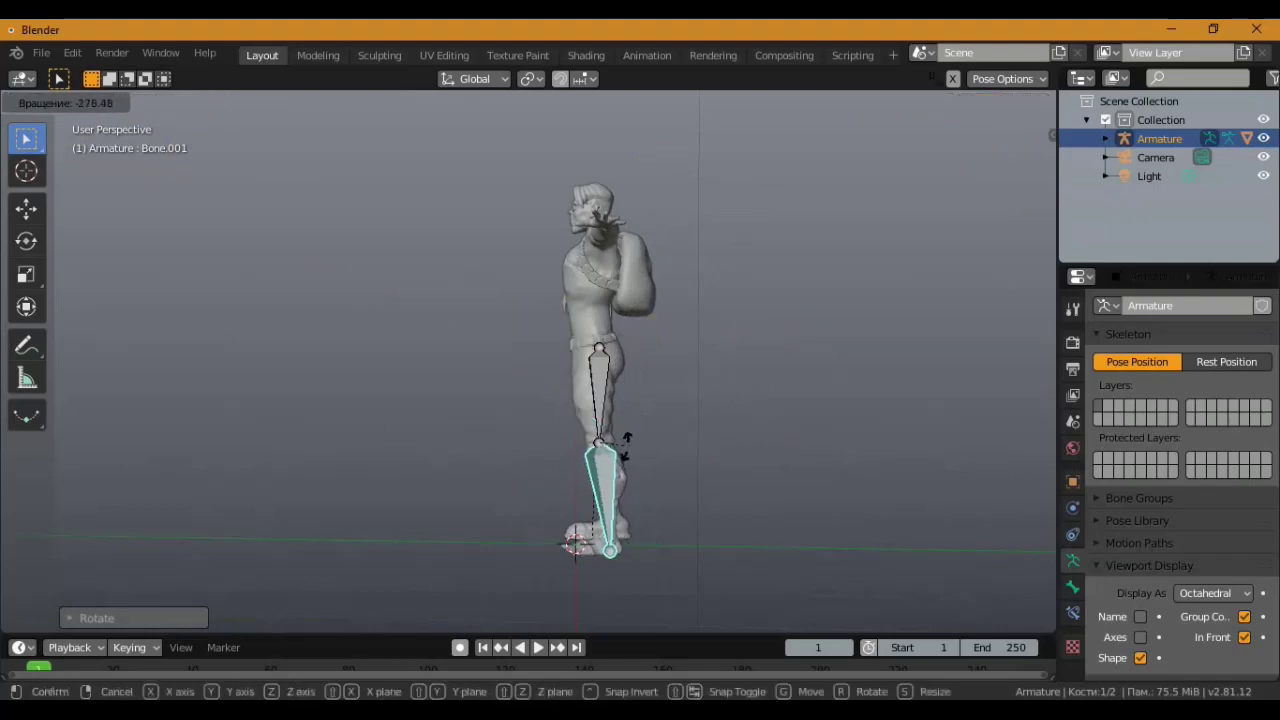
pyautogui.click(634, 415)
pyautogui.moveTo(634, 415)
pyautogui.mouseDown(button='middle')
pyautogui.moveTo(799, 367)
pyautogui.moveTo(890, 390)
pyautogui.mouseUp(button='middle')
pyautogui.moveTo(693, 340)
pyautogui.keyDown('shift'); pyautogui.mouseDown(button='middle')
pyautogui.moveTo(700, 420)
pyautogui.moveTo(760, 298)
pyautogui.moveTo(693, 173)
pyautogui.mouseUp(button='middle'); pyautogui.keyUp('shift')
pyautogui.scroll(5, 715, 383)
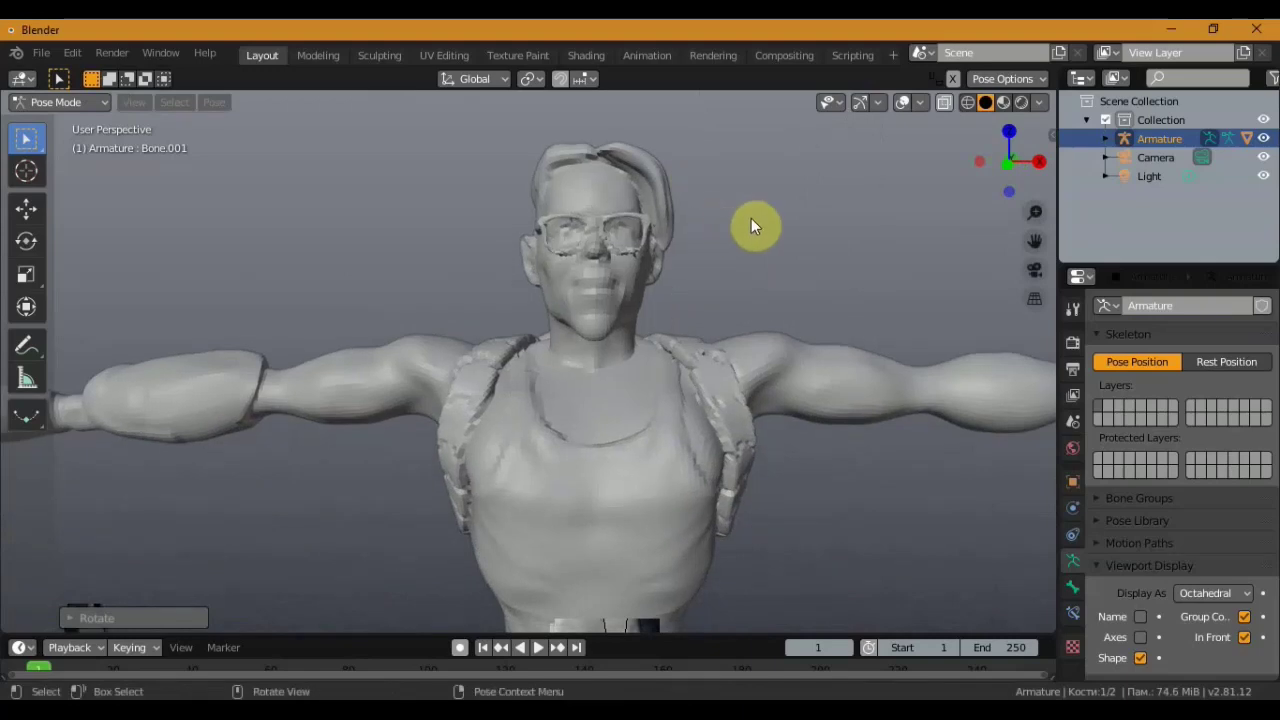
# Switch back to Object Mode and select the old character mesh.
pyautogui.click(60, 102)
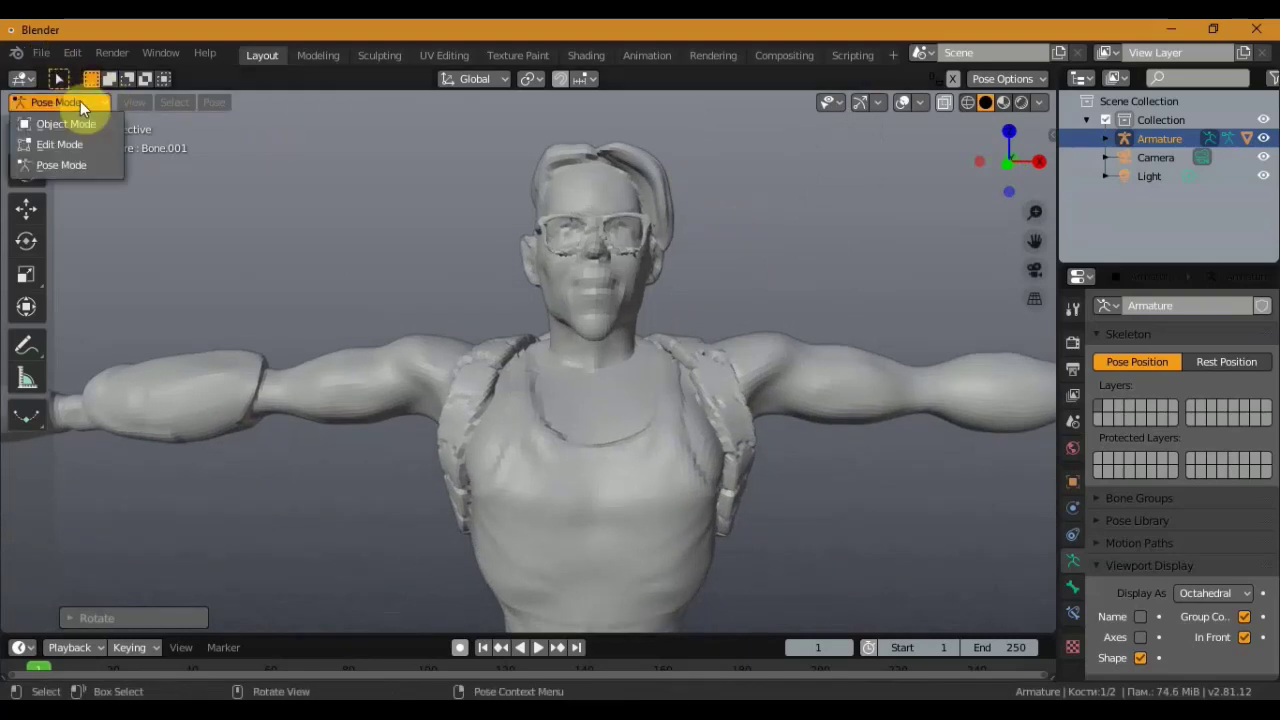
pyautogui.click(84, 124)
pyautogui.scroll(-5, 530, 245)
pyautogui.scroll(-1, 555, 280)
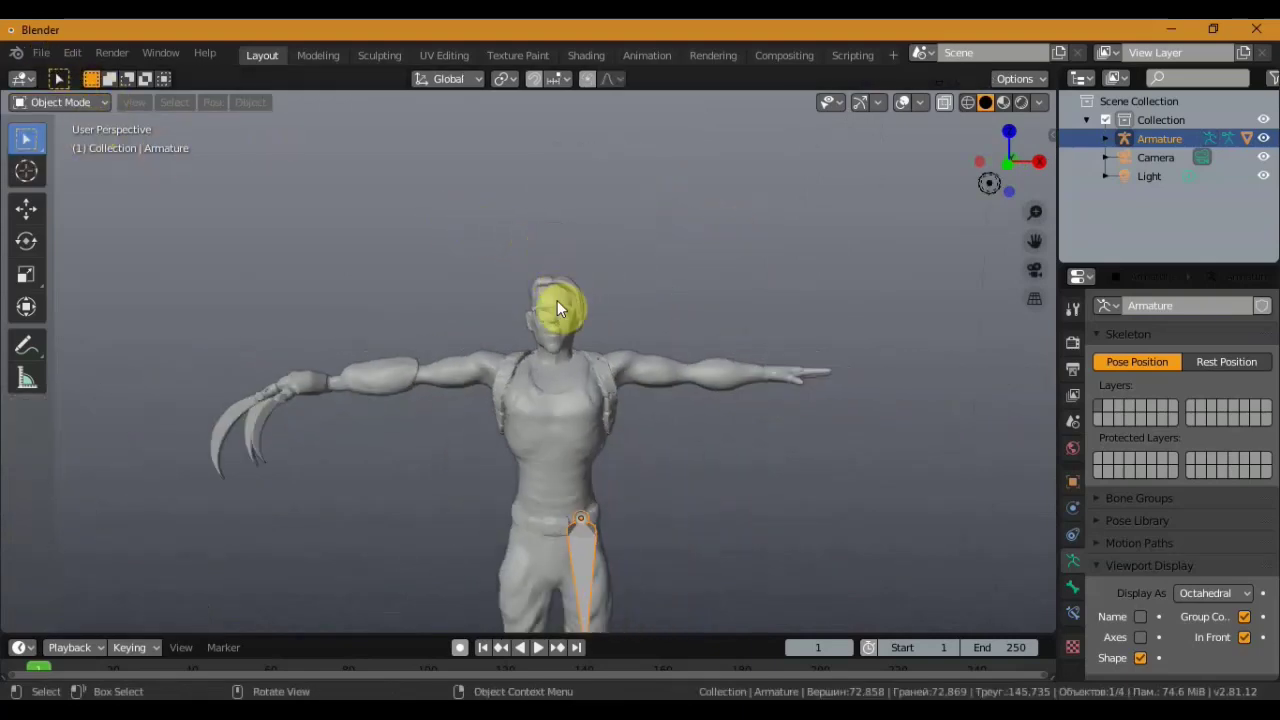
pyautogui.click(557, 305)
# Delete the old mesh and import перс 3.OBJ as a Wavefront OBJ in front view.
pyautogui.press('Delete')
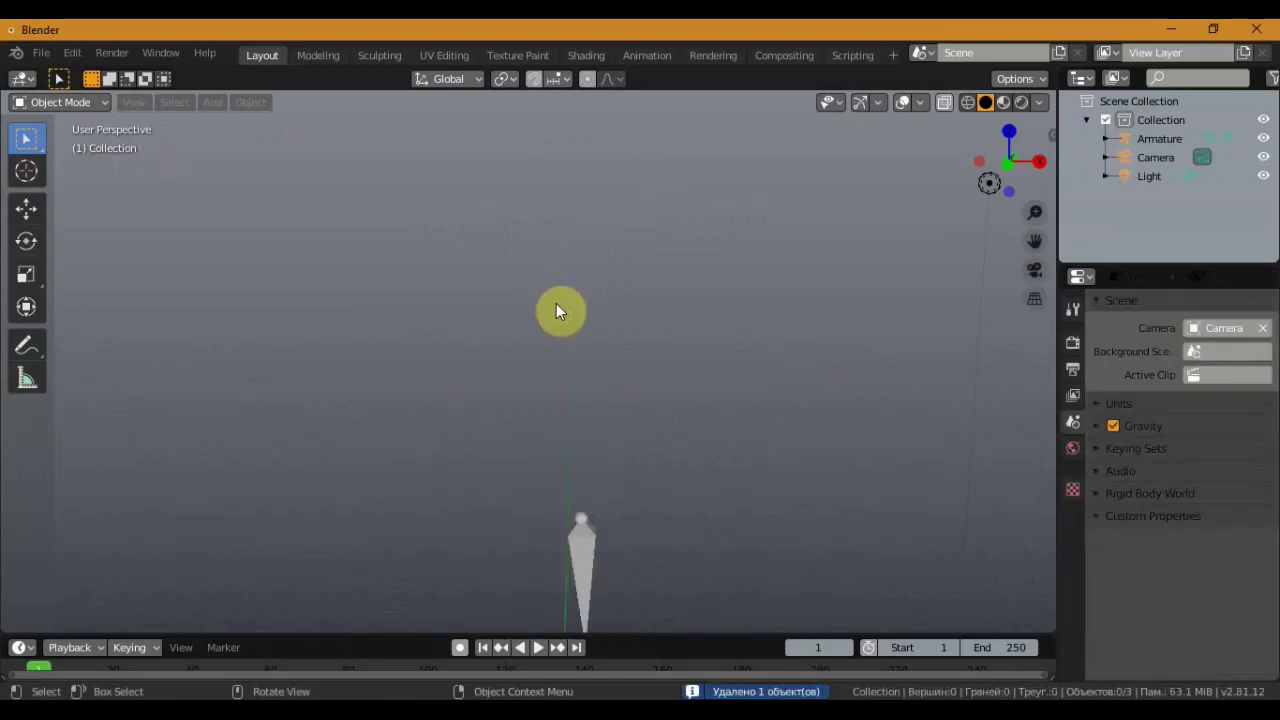
pyautogui.press('KP_1')
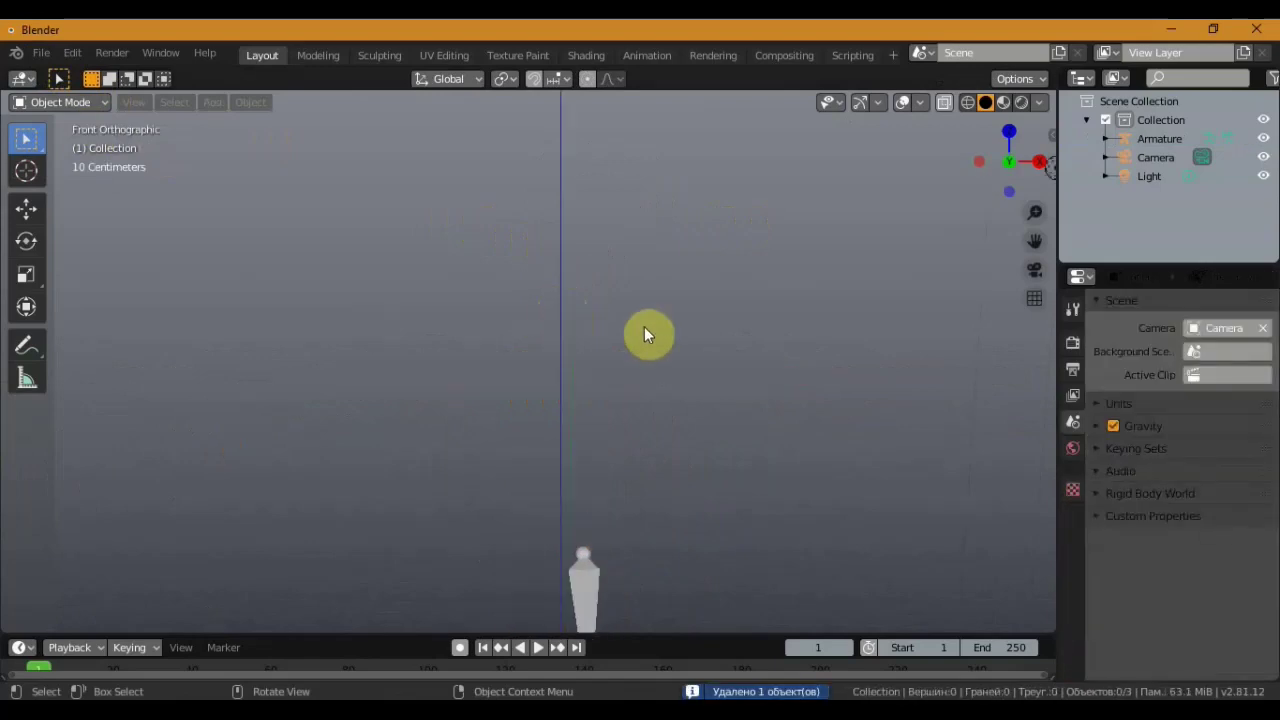
pyautogui.scroll(-2, 538, 335)
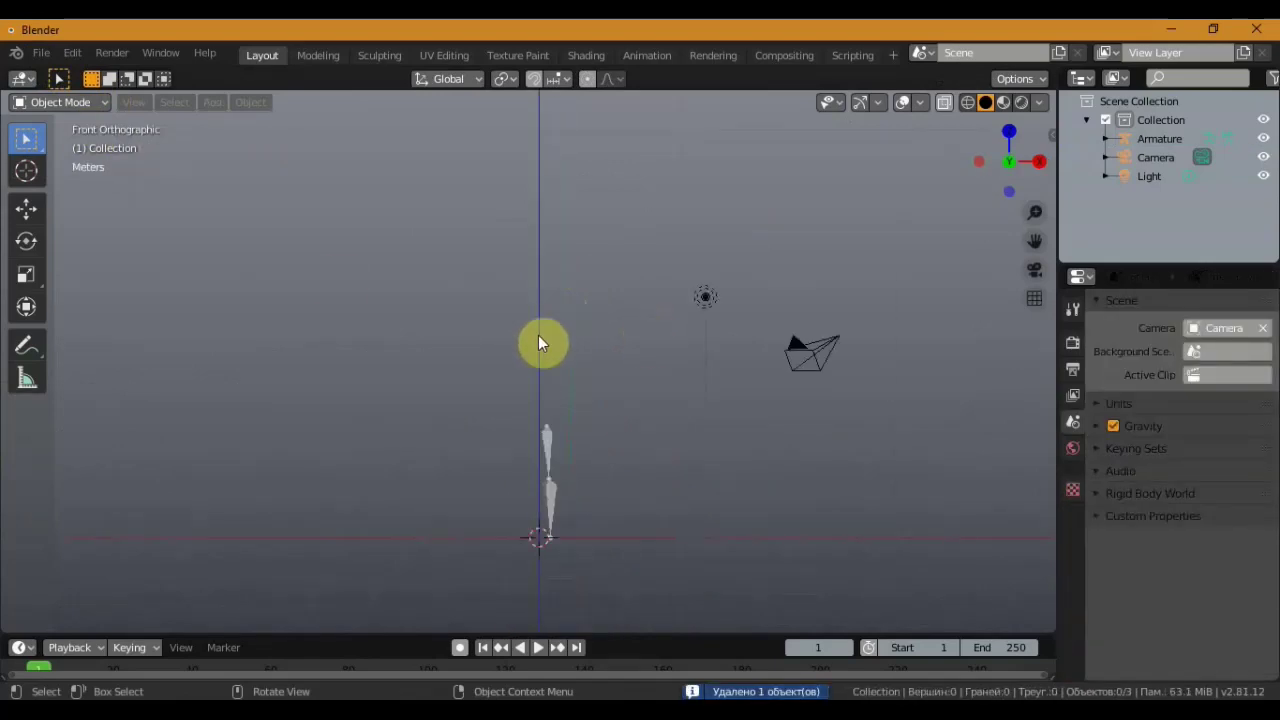
pyautogui.click(39, 54)
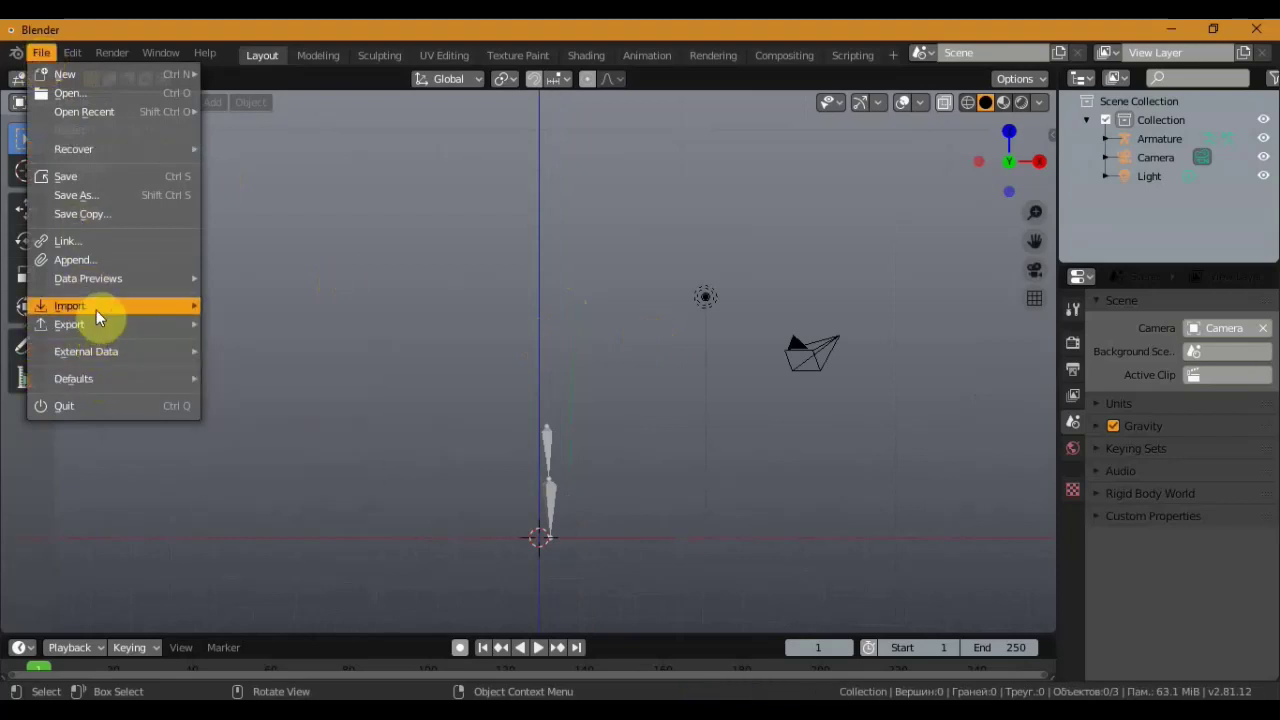
pyautogui.moveTo(70, 306)
pyautogui.click(322, 454)
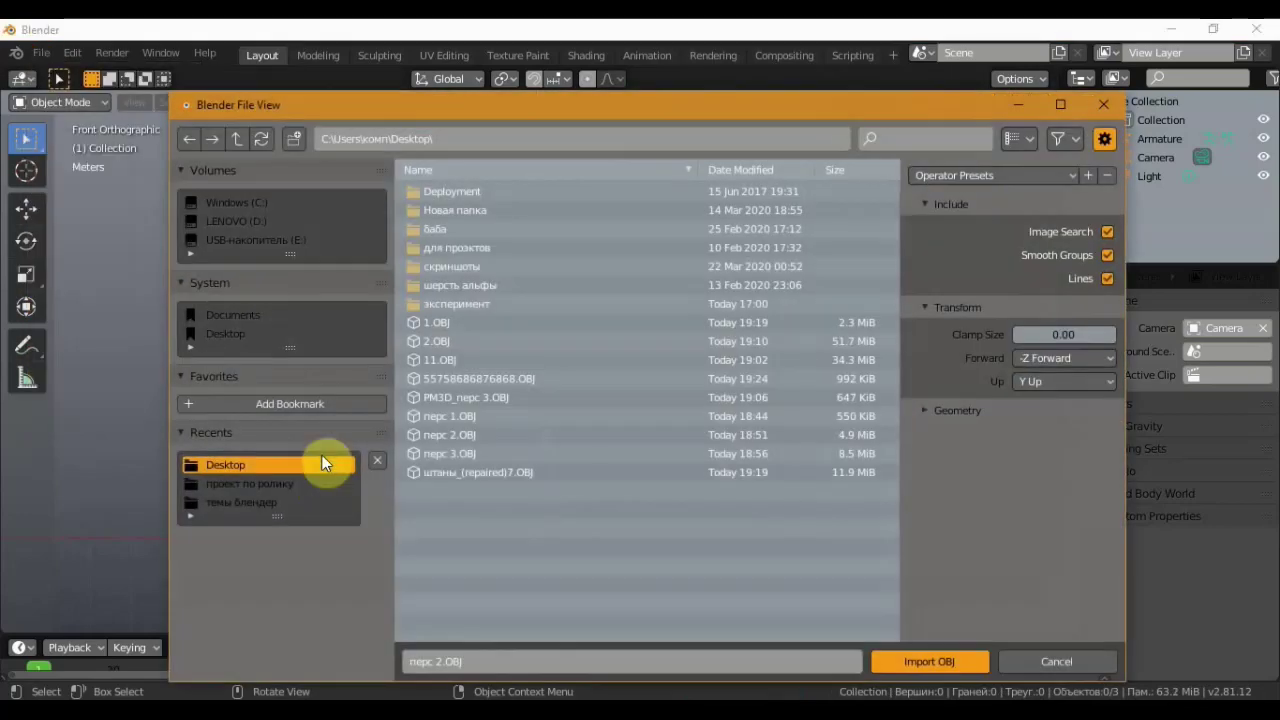
pyautogui.click(455, 456)
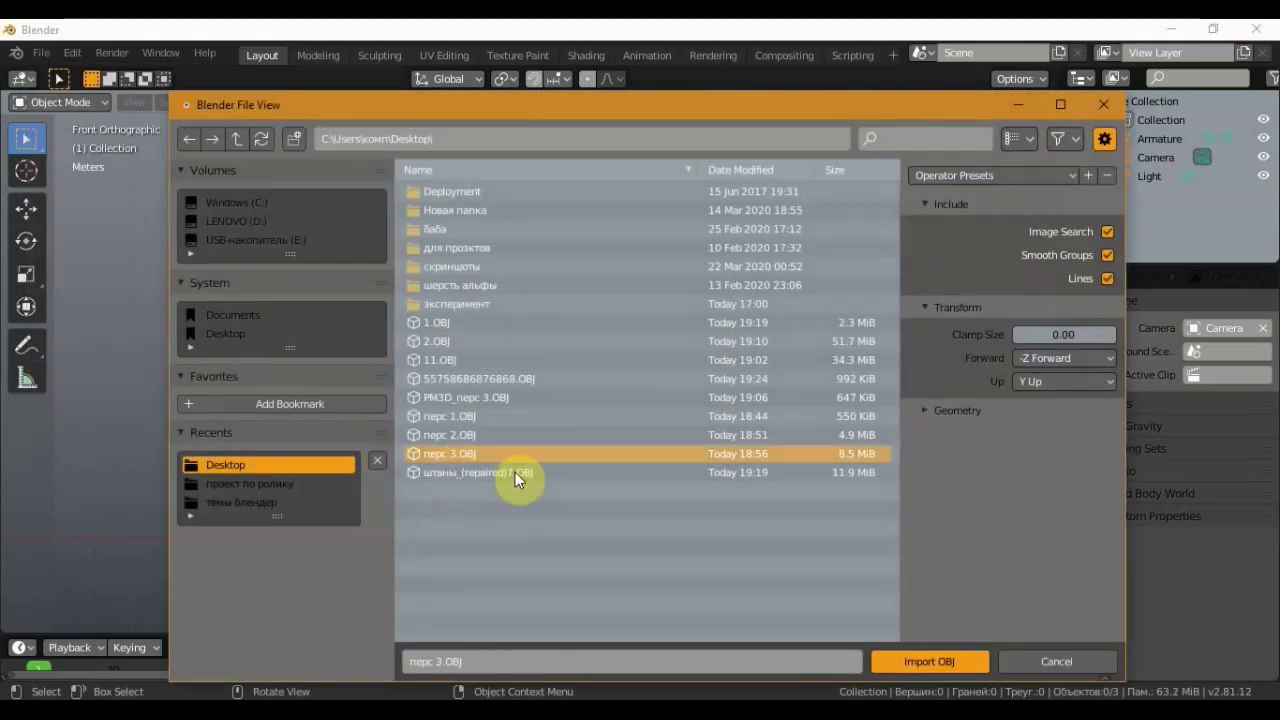
pyautogui.click(936, 661)
# Scale перс 3 to about 0.3263 and move it so the armature sits in its leg.
pyautogui.press('s')
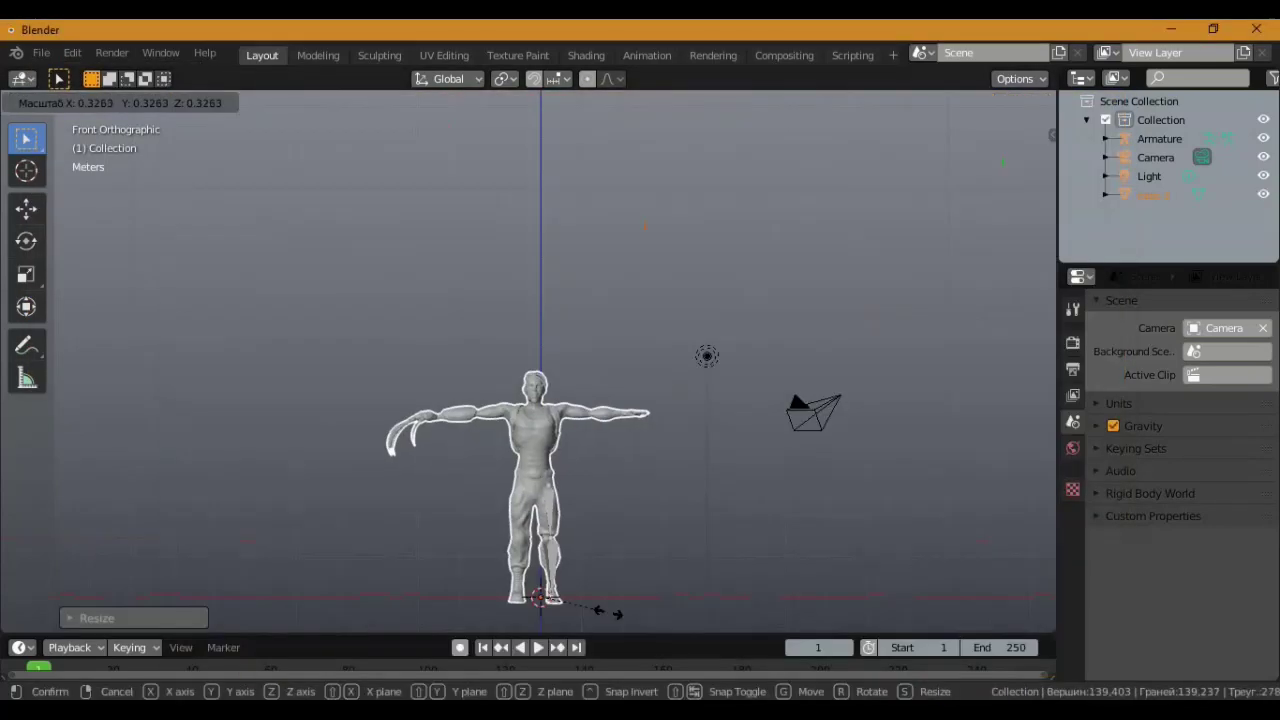
pyautogui.click(605, 612)
pyautogui.moveTo(608, 612)
pyautogui.mouseDown(button='middle')
pyautogui.moveTo(562, 540)
pyautogui.moveTo(403, 536)
pyautogui.moveTo(402, 516)
pyautogui.moveTo(460, 527)
pyautogui.mouseUp(button='middle')
pyautogui.press('g')
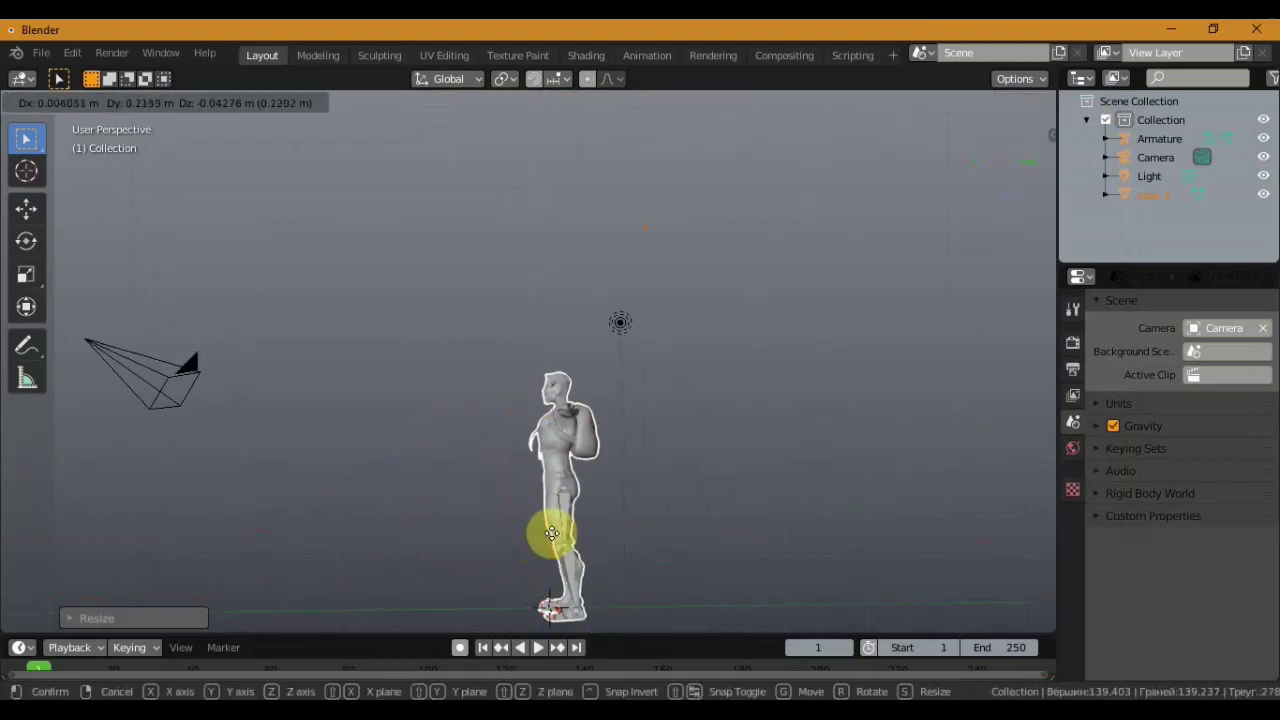
pyautogui.click(565, 537)
pyautogui.moveTo(565, 537); pyautogui.dragTo(811, 506, button='middle')
pyautogui.moveTo(680, 529)
pyautogui.mouseDown(button='middle')
pyautogui.moveTo(690, 365)
pyautogui.moveTo(740, 356)
pyautogui.mouseUp(button='middle')
pyautogui.scroll(4, 690, 365)
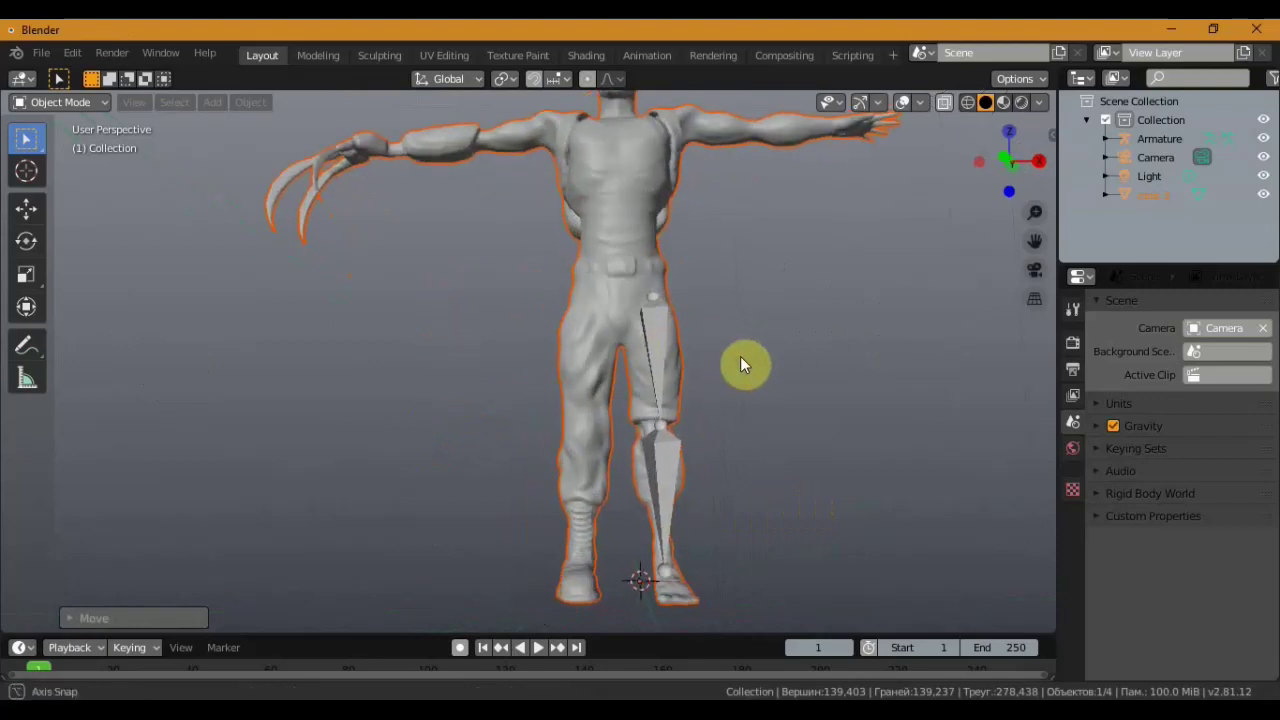
pyautogui.click(612, 230)
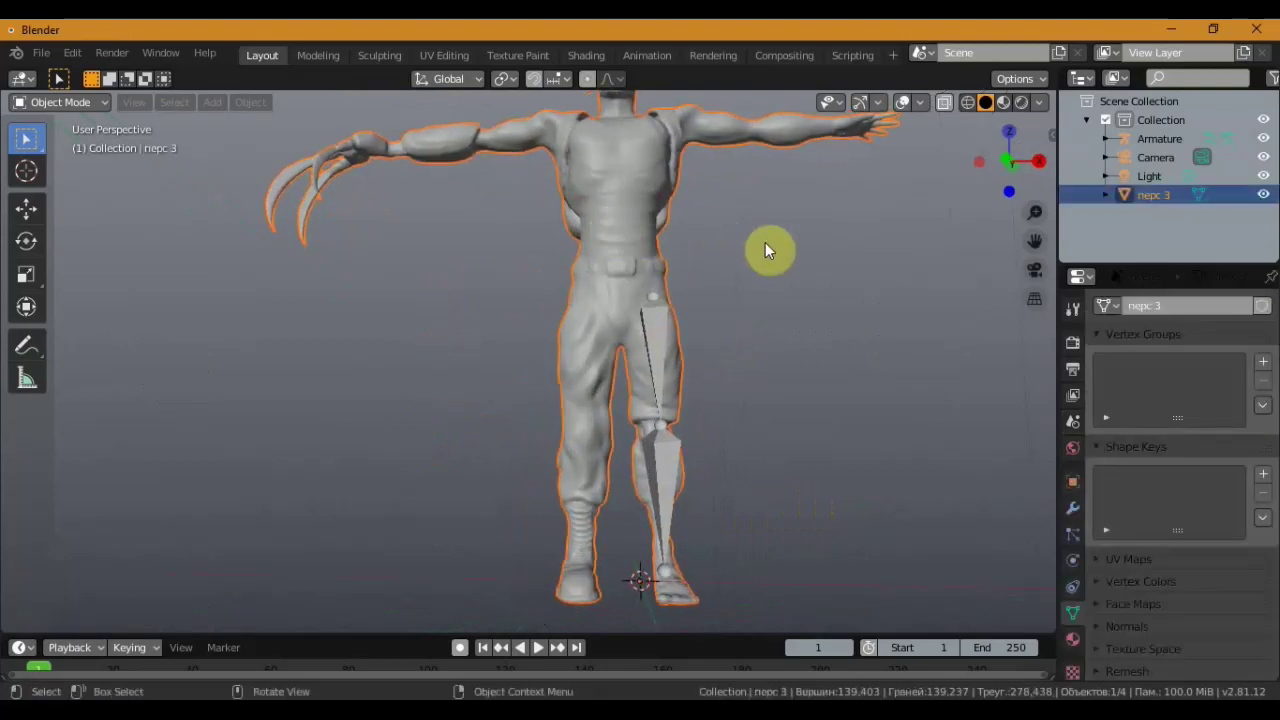
# Add the leg armature to the character selection and bring up the Ctrl+P parenting options.
pyautogui.click(651, 363)
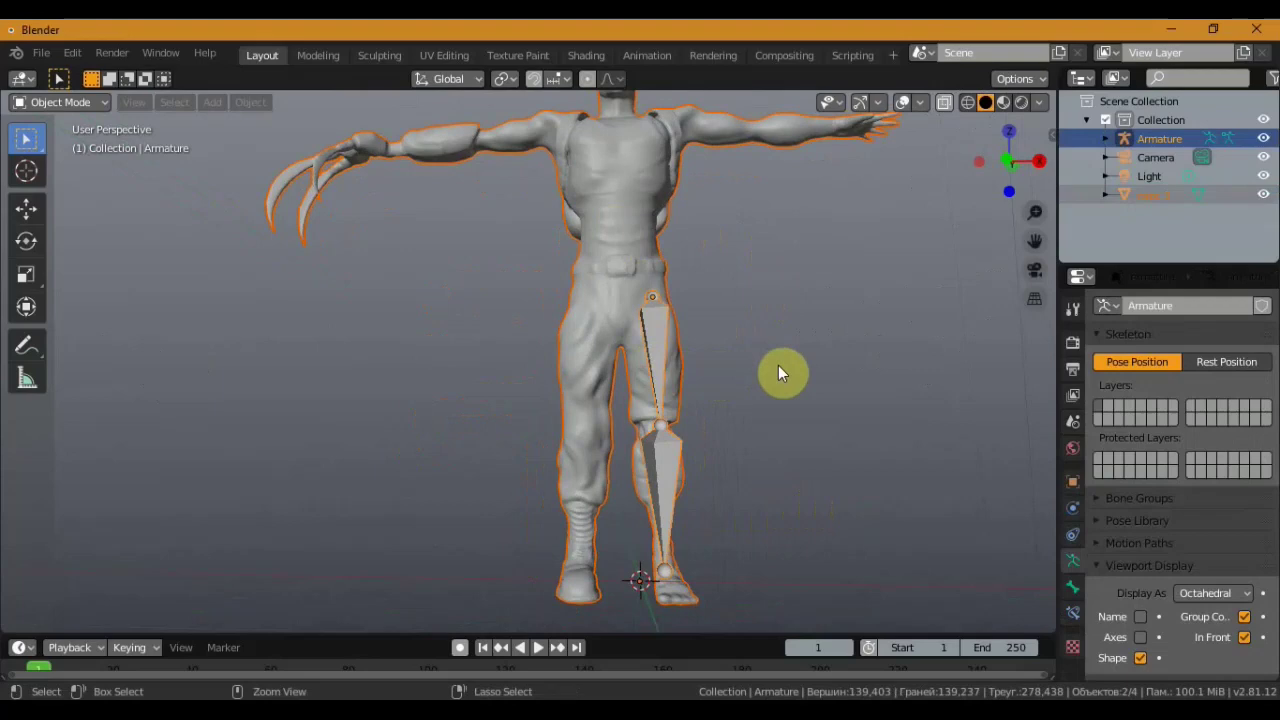
pyautogui.hotkey('ctrl', 'p')
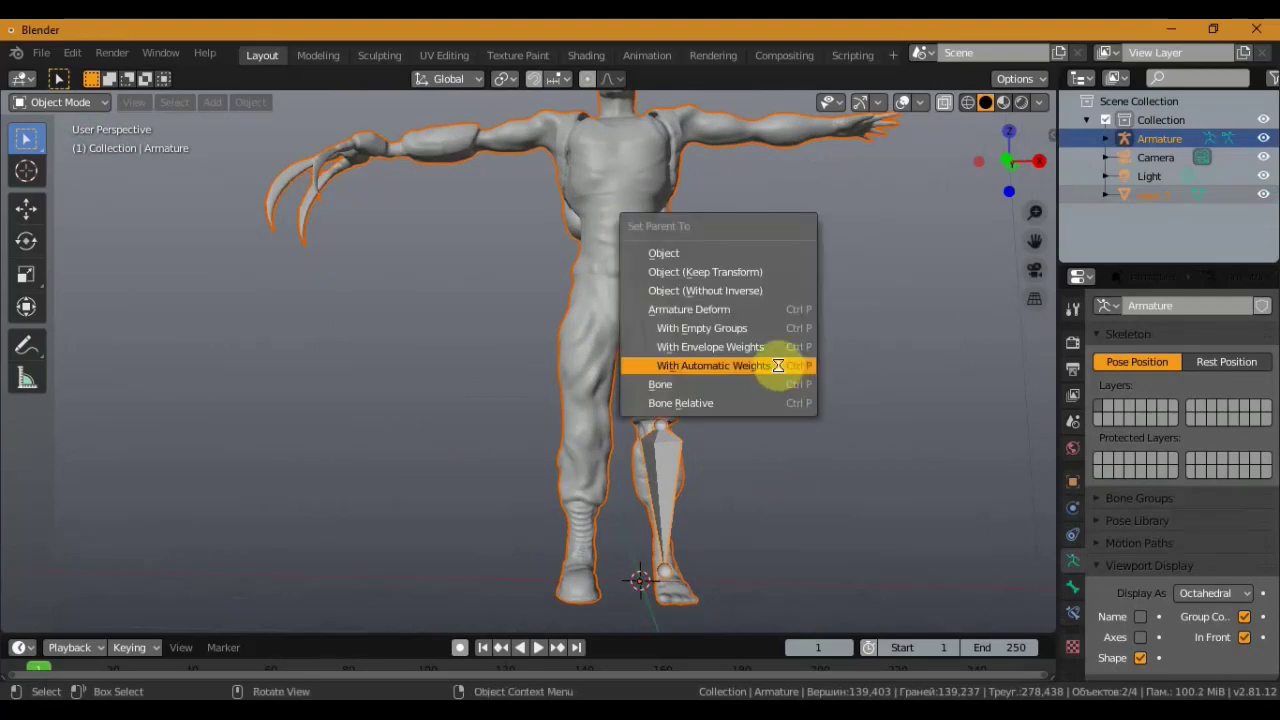
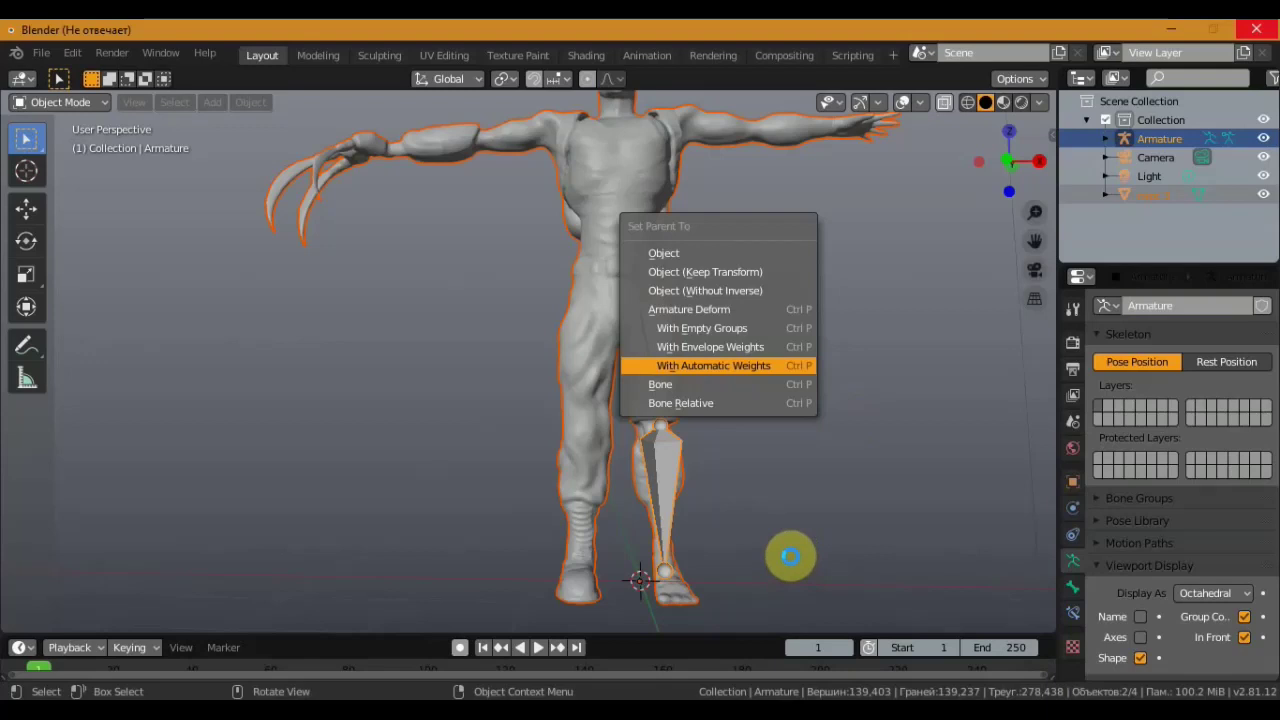
# From a three-quarter view, switch the leg armature into Pose Mode.
pyautogui.scroll(-2, 791, 556)
pyautogui.scroll(-1, 786, 543)
pyautogui.moveTo(763, 548)
pyautogui.mouseDown(button='middle')
pyautogui.moveTo(640, 591)
pyautogui.moveTo(560, 486)
pyautogui.mouseUp(button='middle')
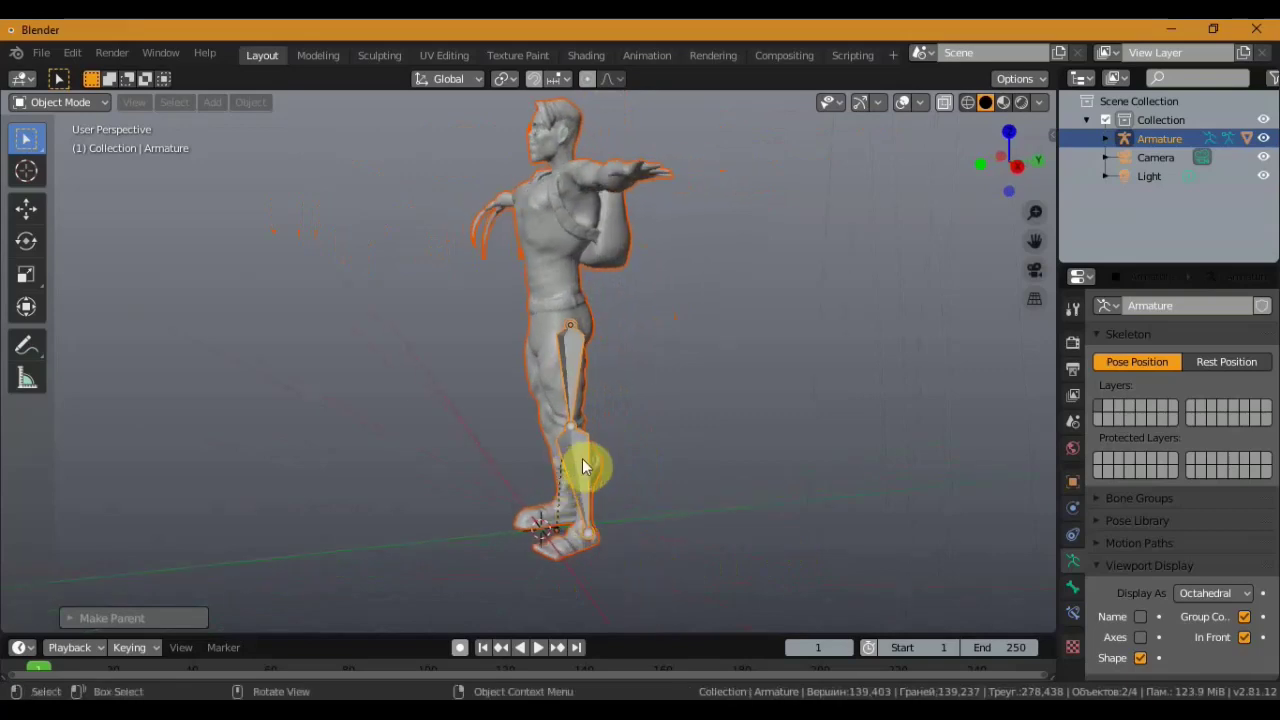
pyautogui.click(40, 104)
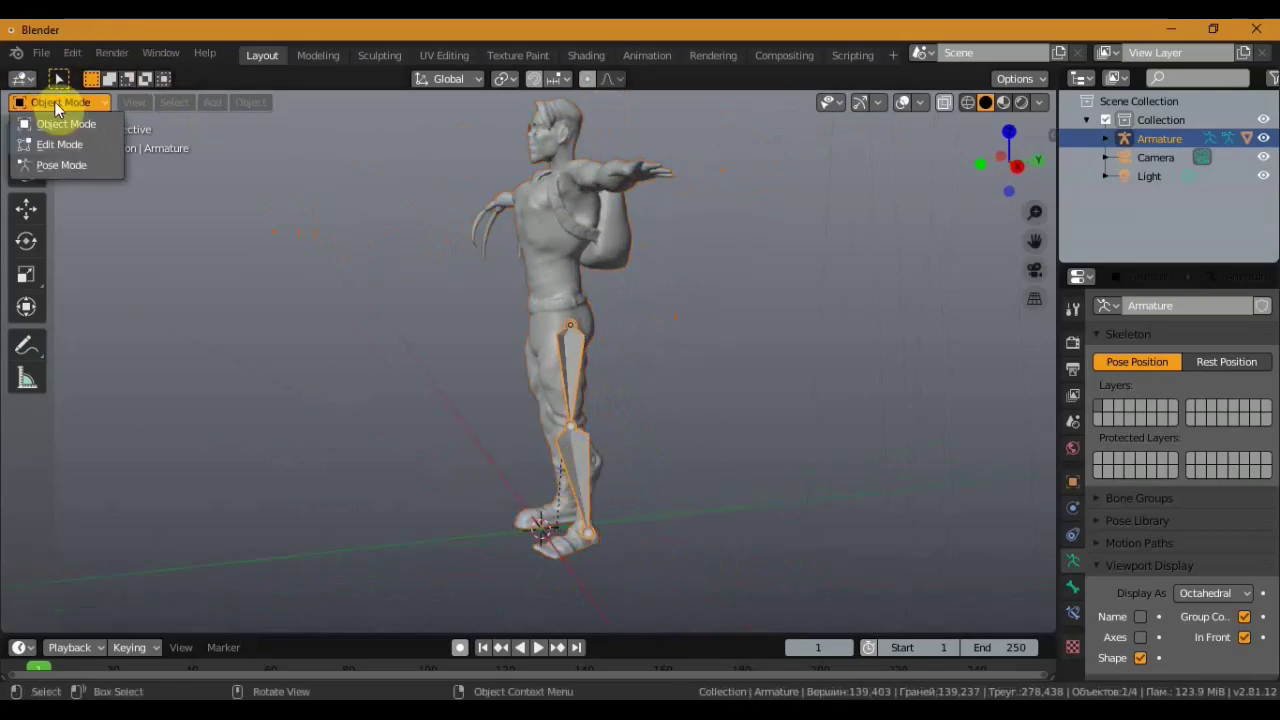
pyautogui.click(94, 162)
# From a side view, rotate the lower-leg bone to test how the leg mesh bends.
pyautogui.scroll(-3, 622, 310)
pyautogui.moveTo(609, 318); pyautogui.dragTo(560, 310, button='middle')
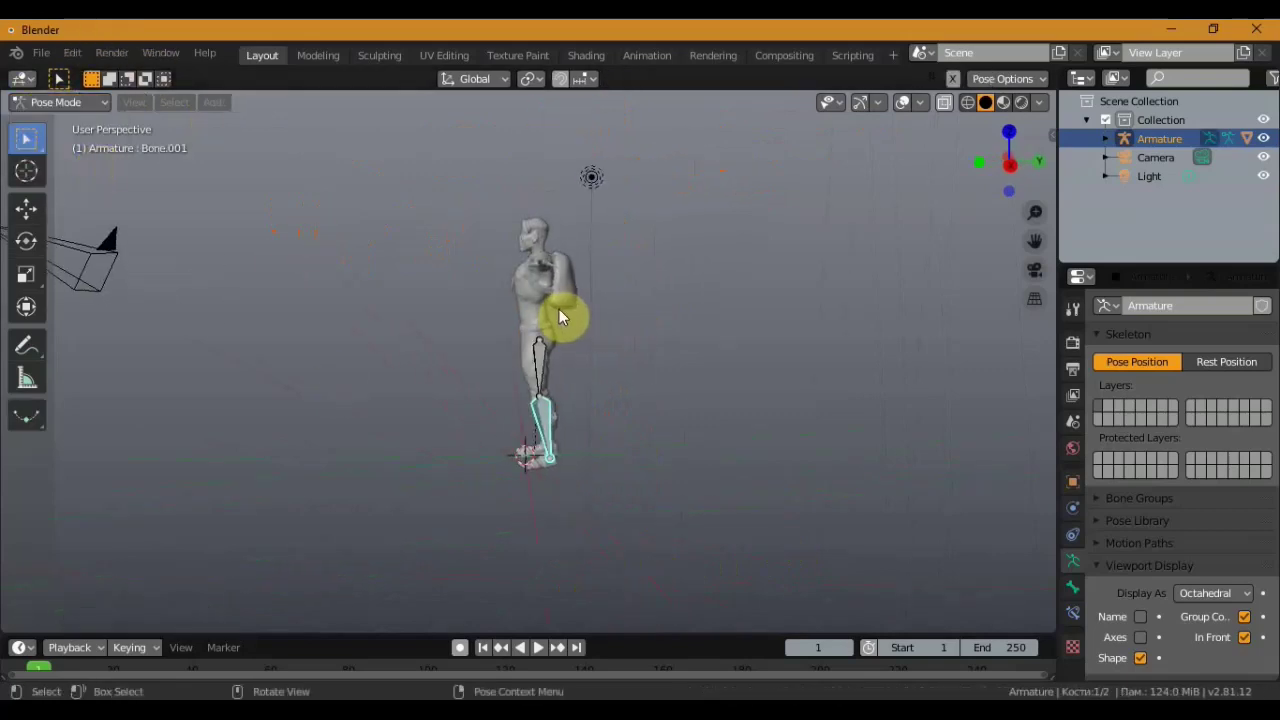
pyautogui.press('r')
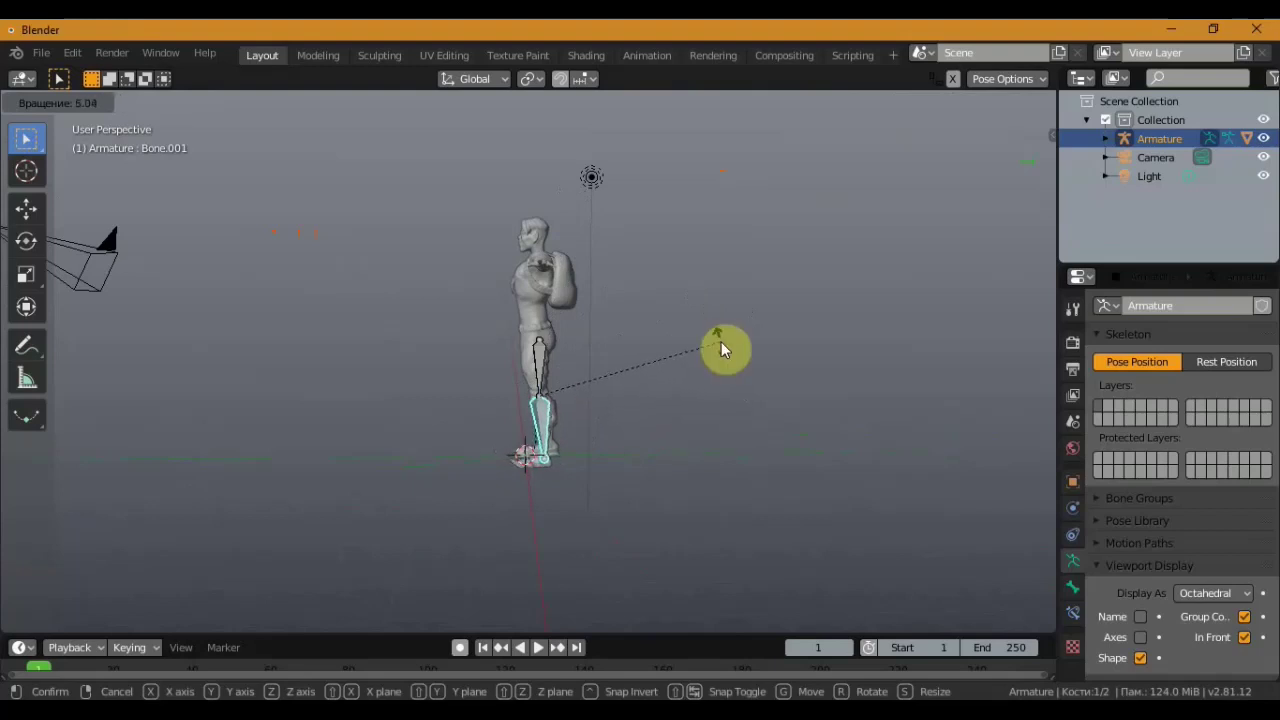
pyautogui.click(721, 342)
pyautogui.scroll(5, 634, 318)
pyautogui.moveTo(648, 309)
pyautogui.keyDown('shift'); pyautogui.mouseDown(button='middle')
pyautogui.moveTo(676, 443)
pyautogui.moveTo(837, 435)
pyautogui.moveTo(858, 415)
pyautogui.mouseUp(button='middle'); pyautogui.keyUp('shift')
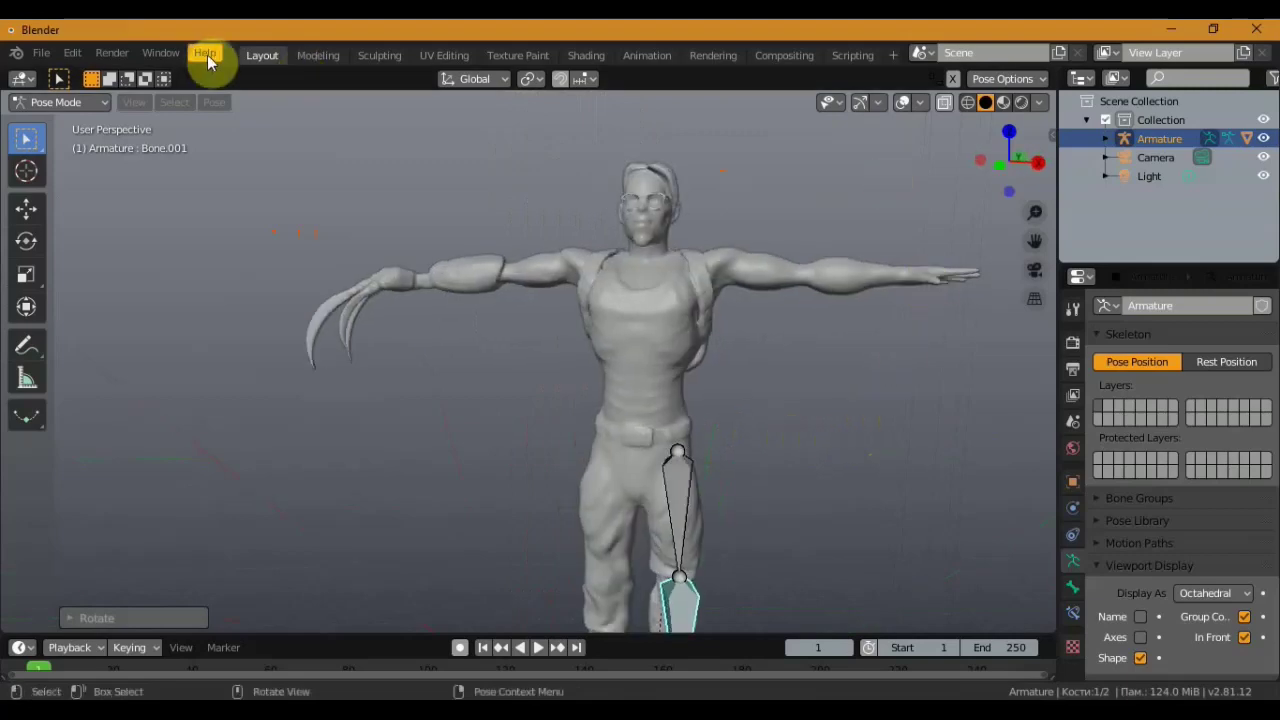
# Return to Object Mode and delete the 139,403-vertex character mesh.
pyautogui.click(42, 54)
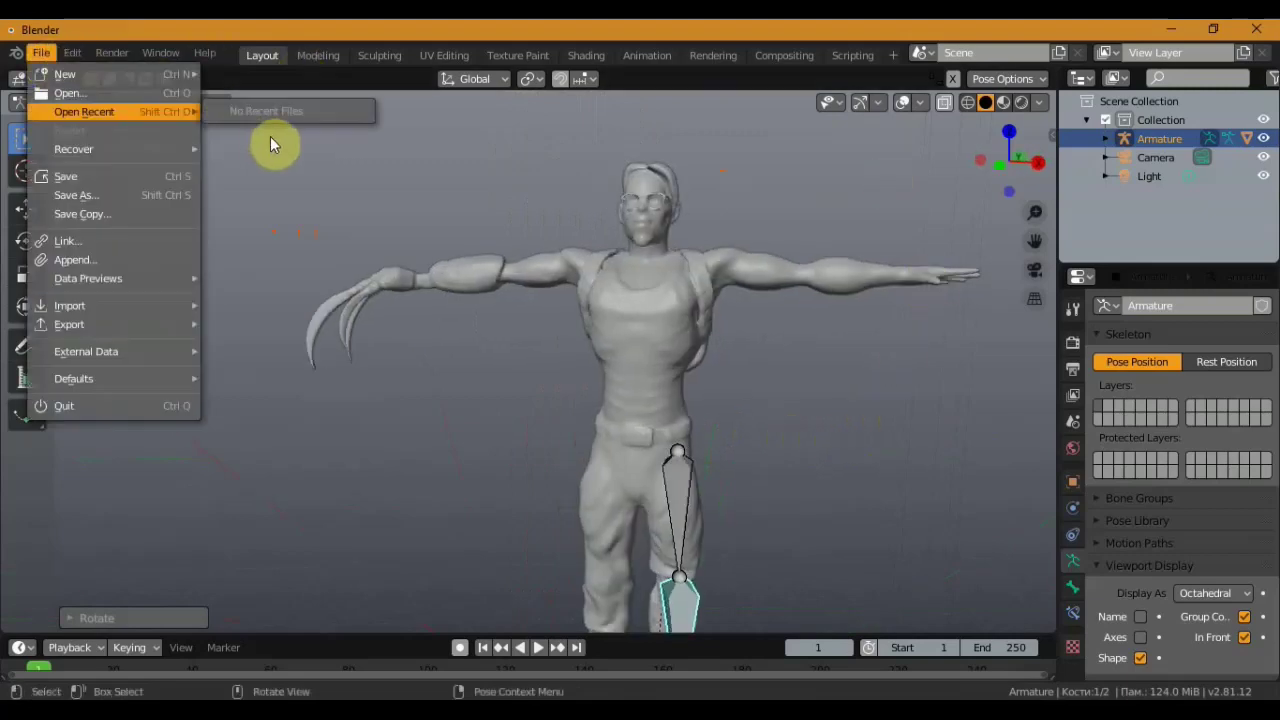
pyautogui.click(98, 102)
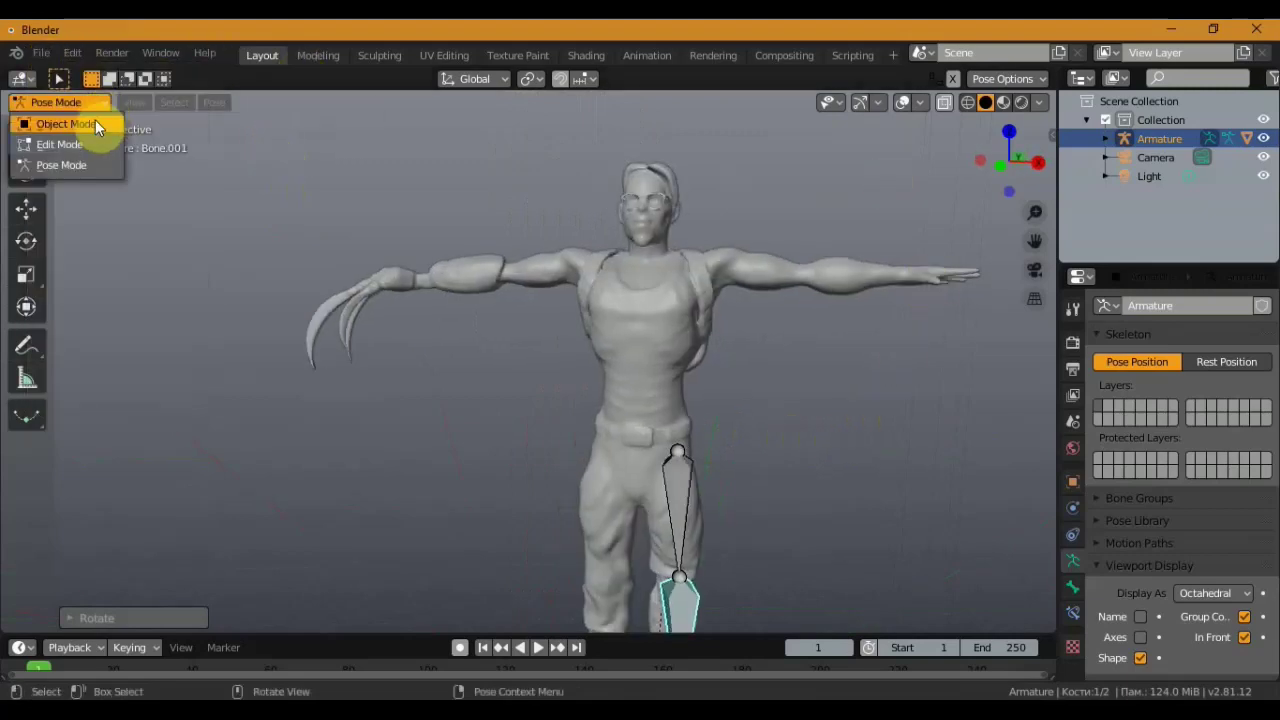
pyautogui.click(95, 120)
pyautogui.click(640, 303)
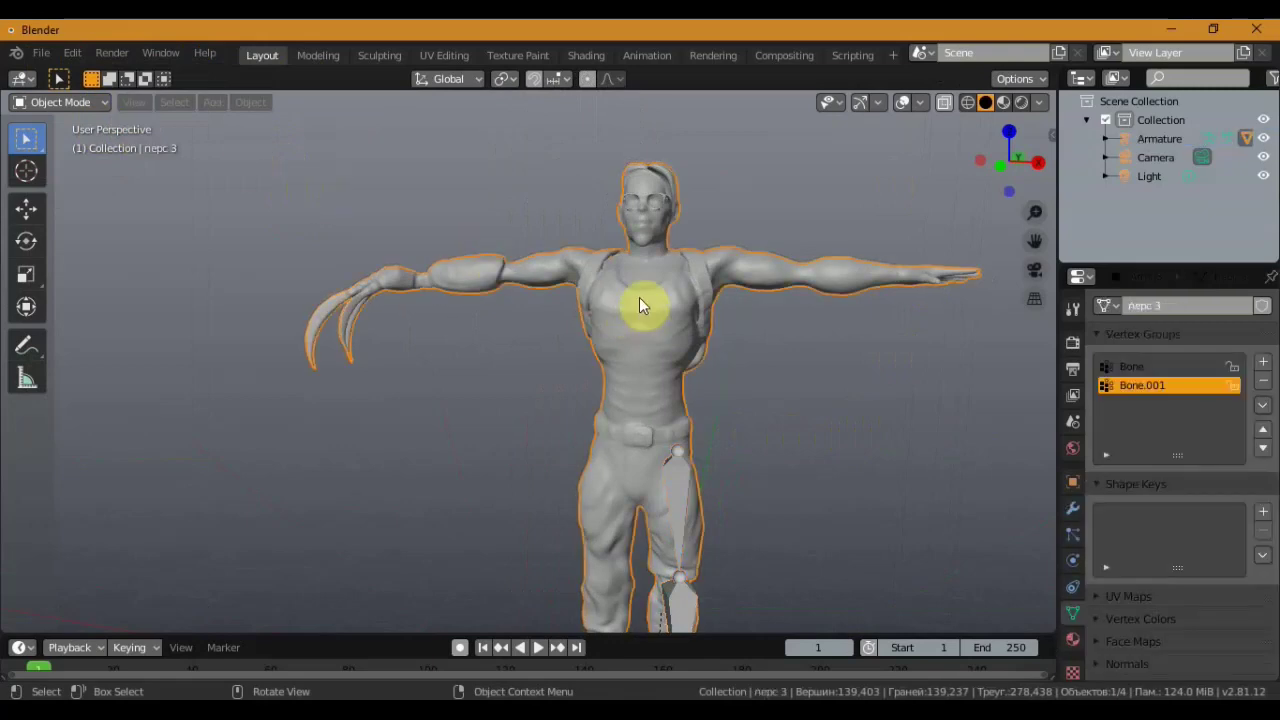
pyautogui.press('Delete')
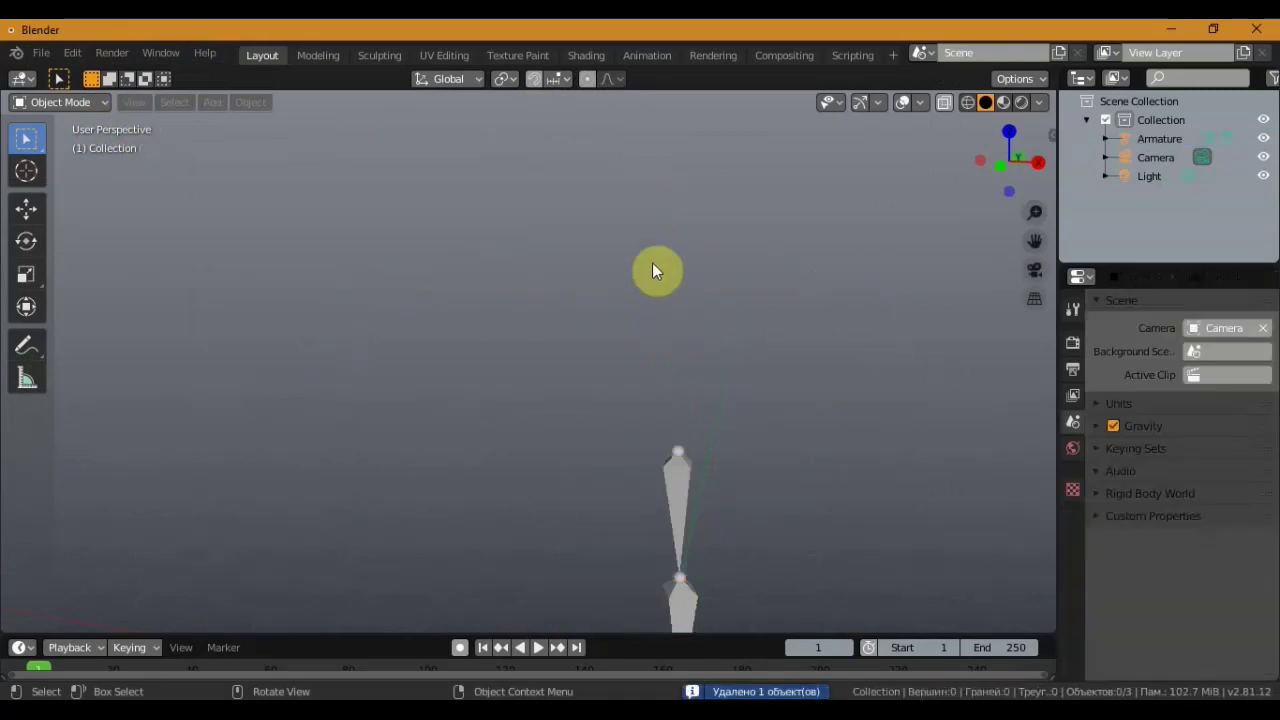
# Bring a character mesh back into the scene and view it from the front.
pyautogui.scroll(-4, 655, 275)
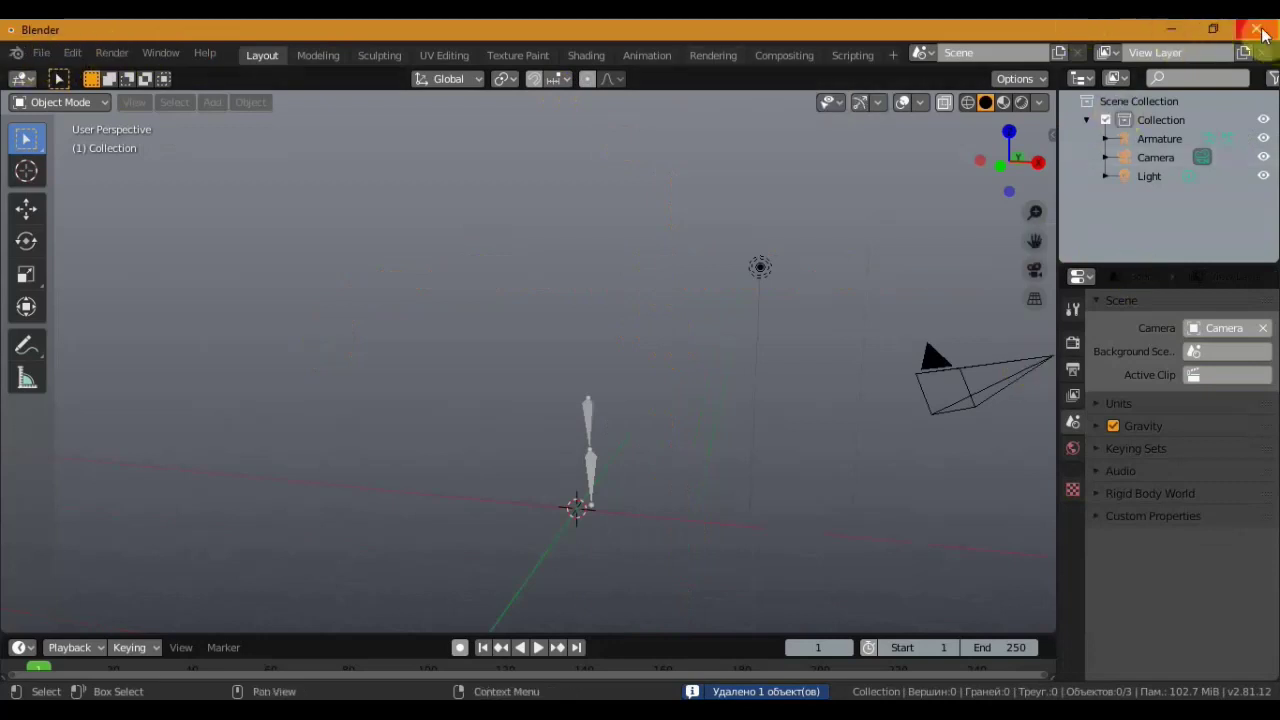
pyautogui.hotkey('ctrl', 'z')
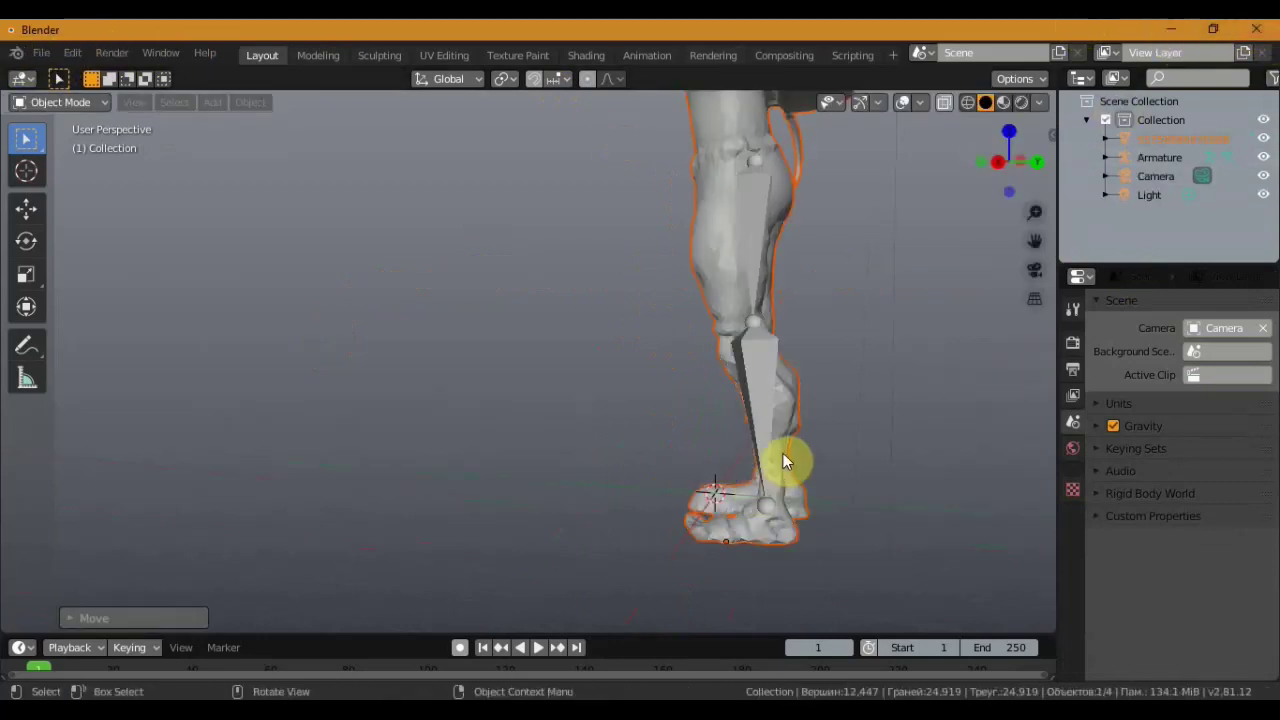
pyautogui.scroll(-3, 750, 460)
pyautogui.scroll(-1, 710, 490)
pyautogui.moveTo(712, 520); pyautogui.dragTo(962, 529, button='middle')
pyautogui.scroll(1, 840, 450)
pyautogui.scroll(2, 660, 330)
# Parent the character mesh to the leg armature with automatic weights.
pyautogui.click(614, 295)
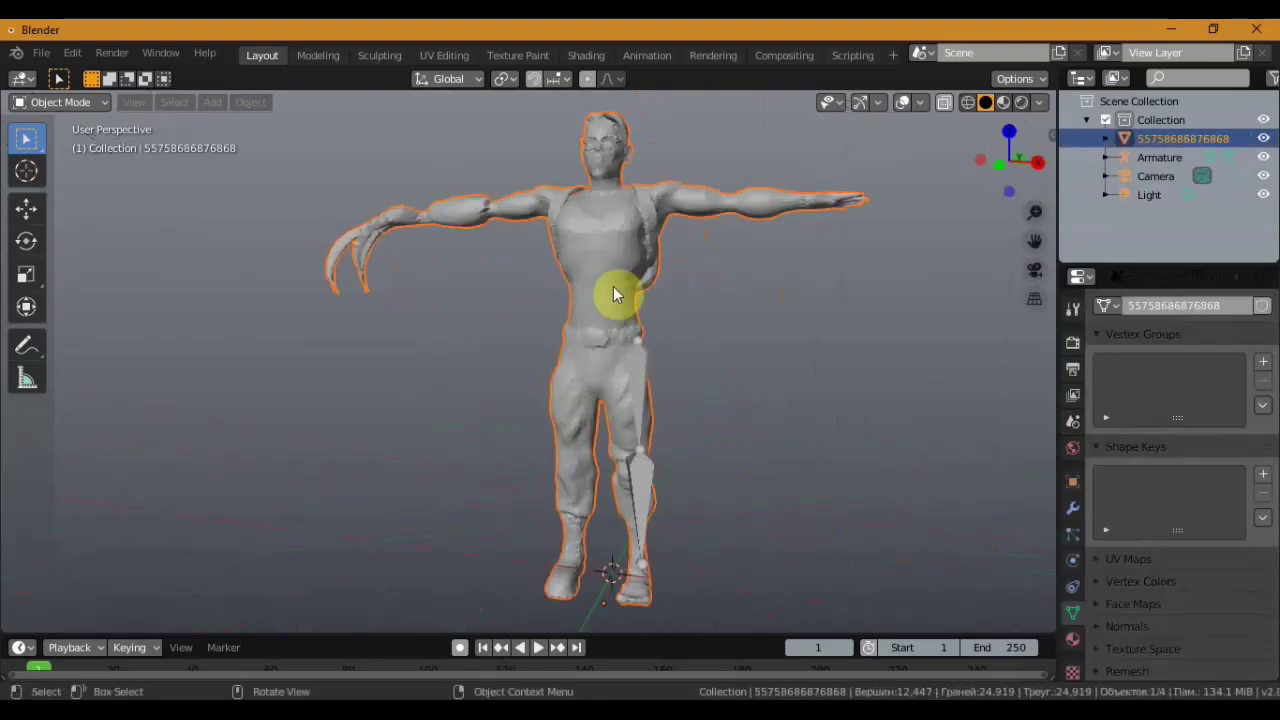
pyautogui.keyDown('shift'); pyautogui.click(645, 418); pyautogui.keyUp('shift')
pyautogui.moveTo(699, 403); pyautogui.dragTo(738, 394, button='middle')
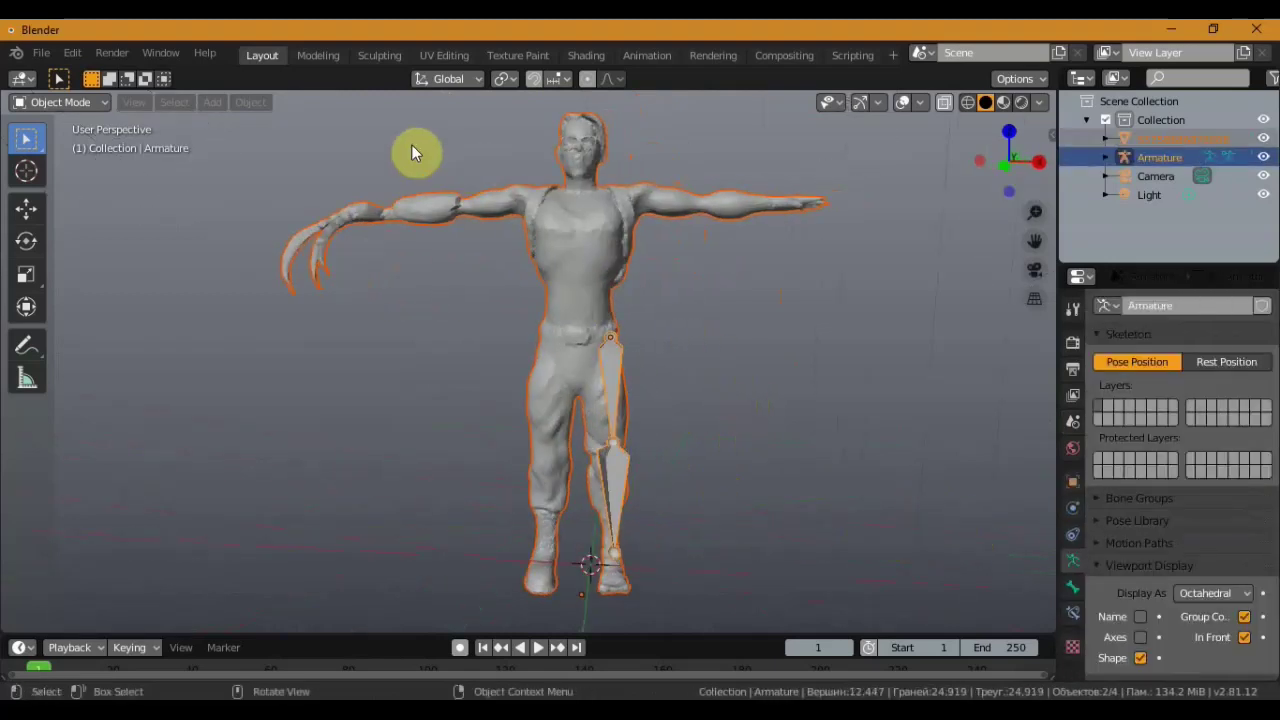
pyautogui.hotkey('ctrl', 'p')
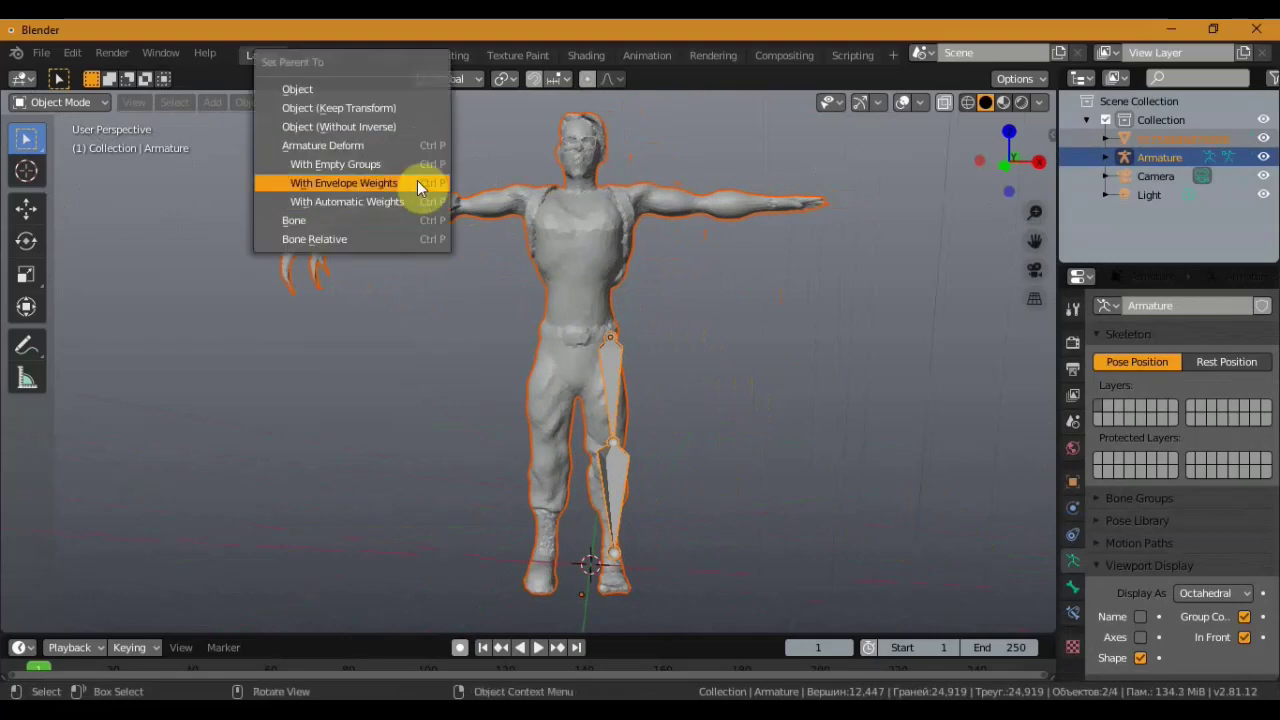
pyautogui.click(403, 203)
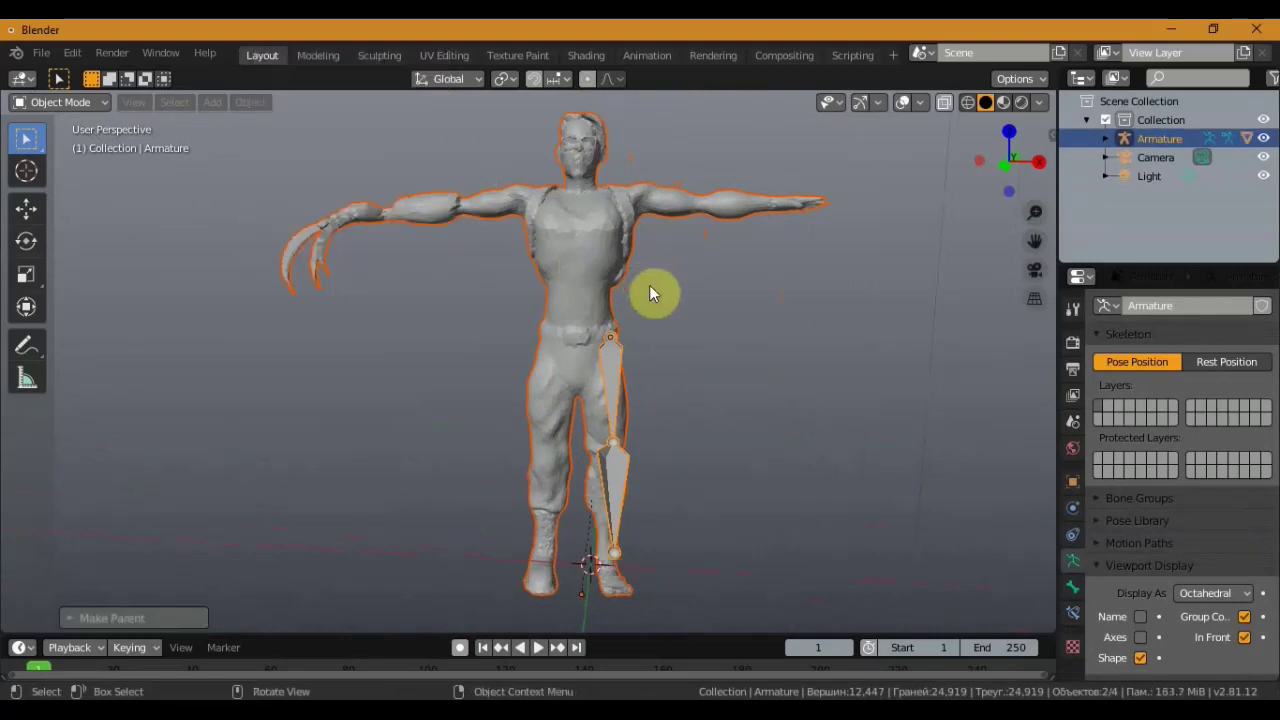
pyautogui.moveTo(740, 386); pyautogui.dragTo(474, 345, button='middle')
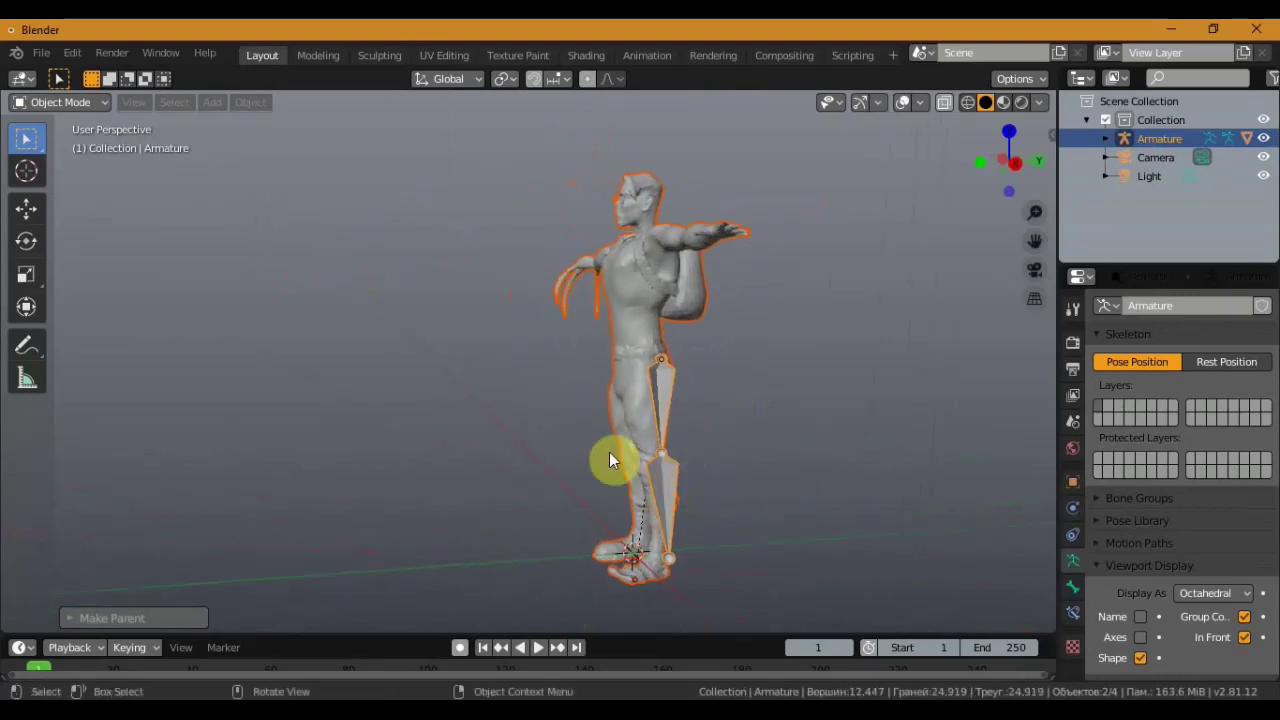
# Select only the armature, enter Pose Mode, and rotate the lower-leg bone.
pyautogui.click(609, 457)
pyautogui.click(86, 102)
pyautogui.click(79, 163)
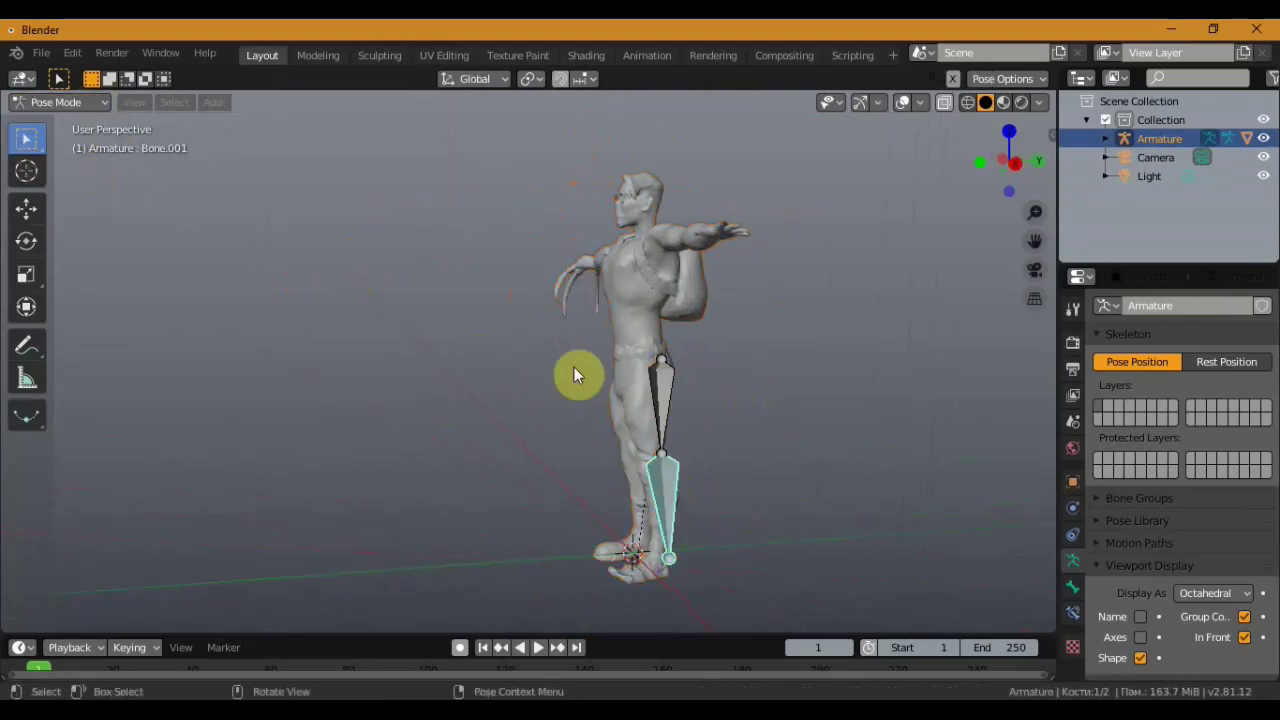
pyautogui.press('r')
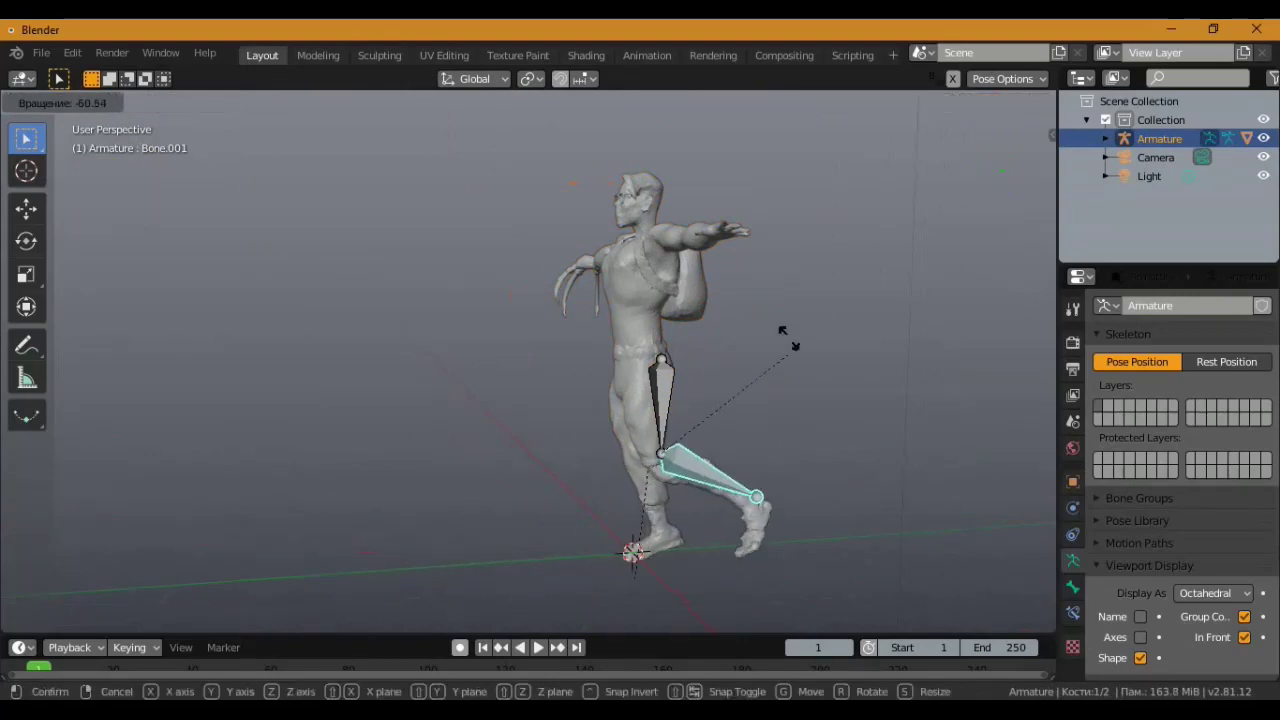
pyautogui.click(784, 446)
pyautogui.moveTo(784, 446)
pyautogui.mouseDown(button='middle')
pyautogui.moveTo(685, 463)
pyautogui.moveTo(715, 445)
pyautogui.mouseUp(button='middle')
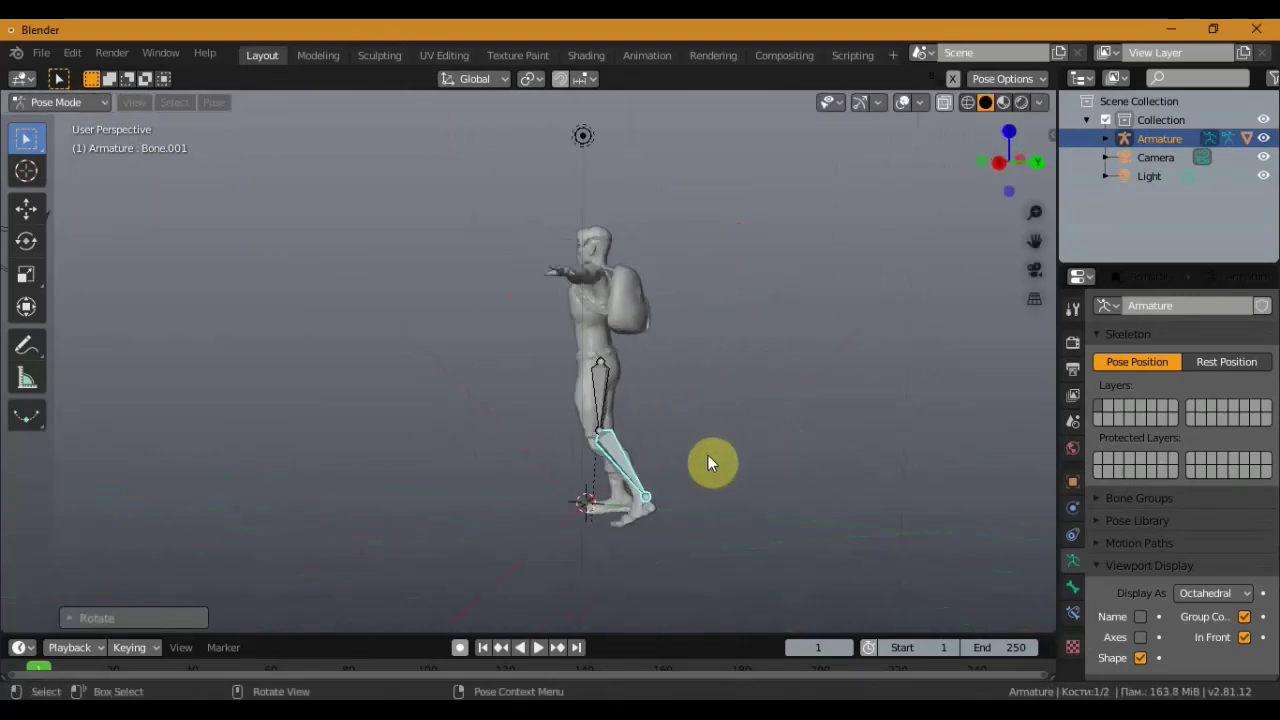
# Rotate the lower-leg bone twice more, bringing it back nearly straight.
pyautogui.press('r')
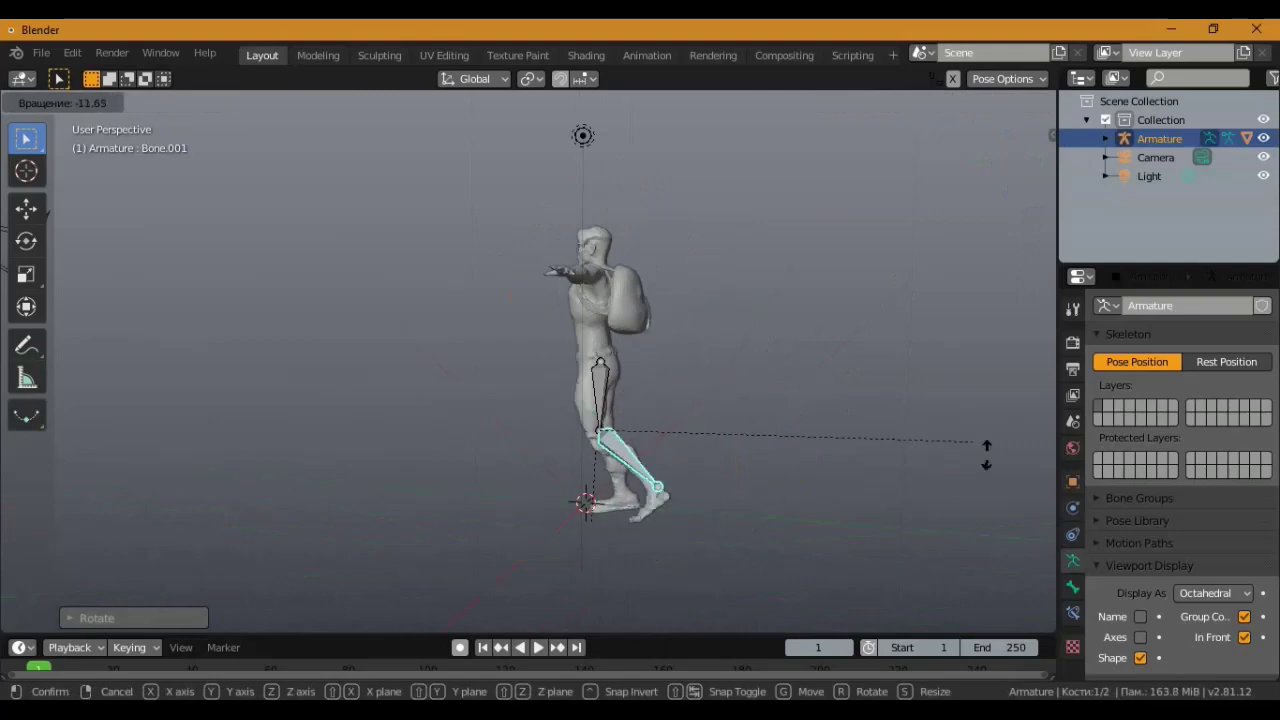
pyautogui.click(738, 538)
pyautogui.moveTo(734, 531)
pyautogui.mouseDown(button='middle')
pyautogui.moveTo(1004, 519)
pyautogui.moveTo(659, 463)
pyautogui.mouseUp(button='middle')
pyautogui.press('r')
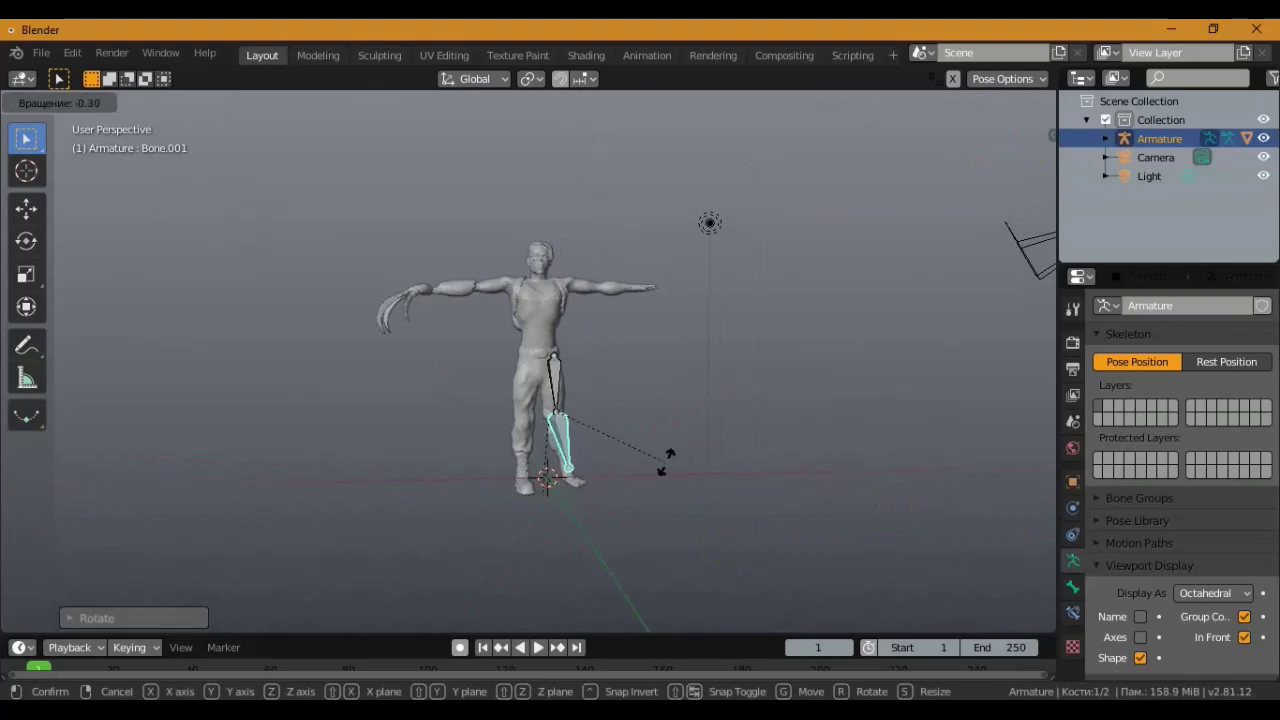
pyautogui.click(651, 457)
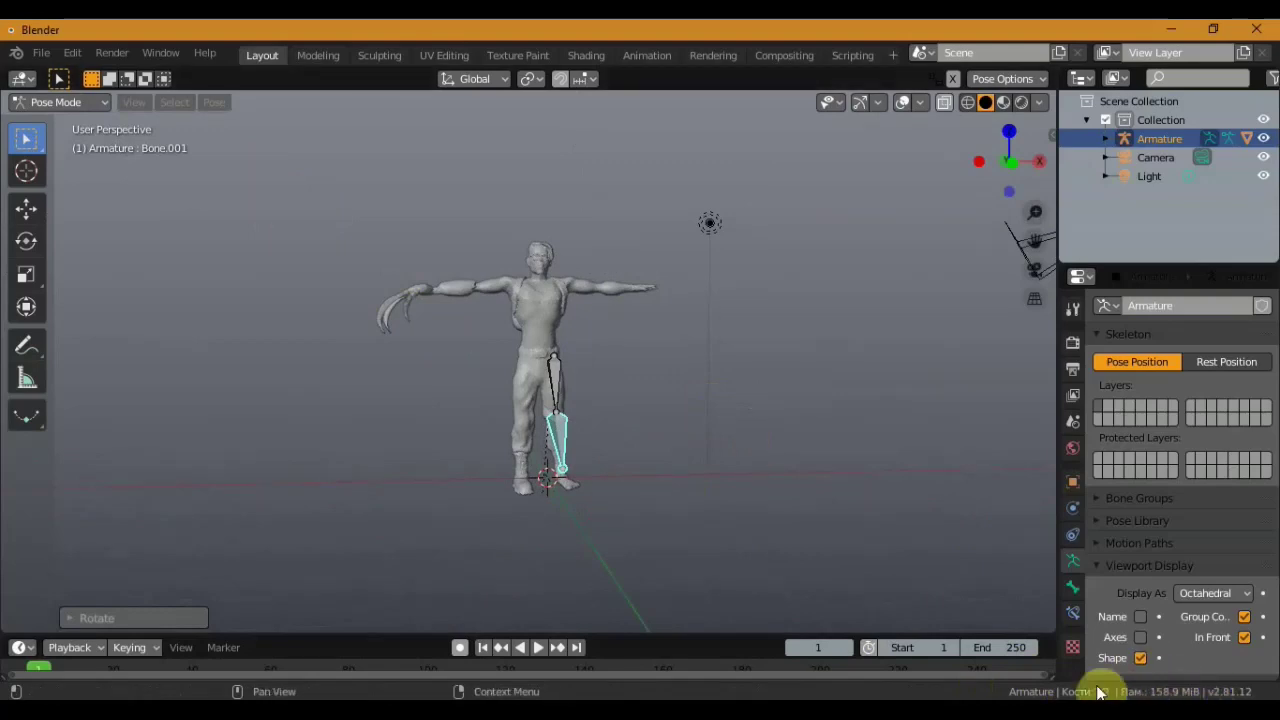
pyautogui.scroll(6, 649, 424)
pyautogui.moveTo(649, 424); pyautogui.dragTo(634, 424, button='middle')
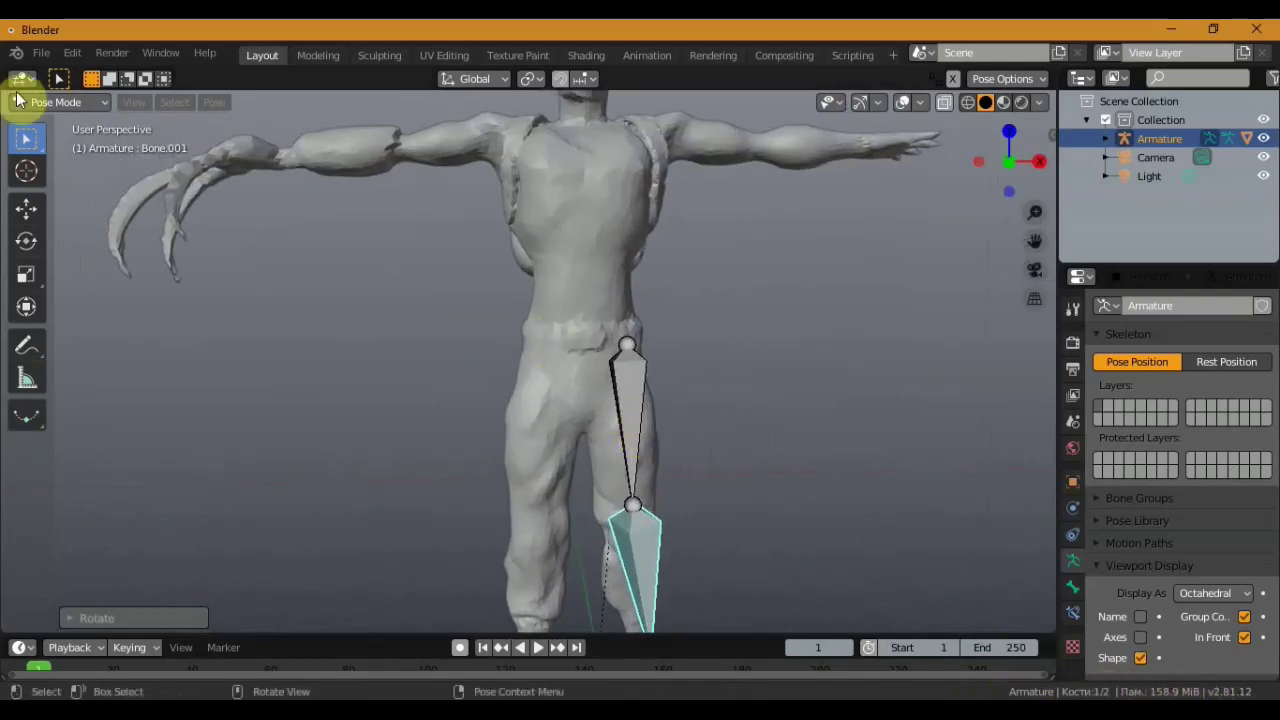
# Switch from Pose Mode to Object Mode and select the character mesh.
pyautogui.click(98, 103)
pyautogui.click(83, 117)
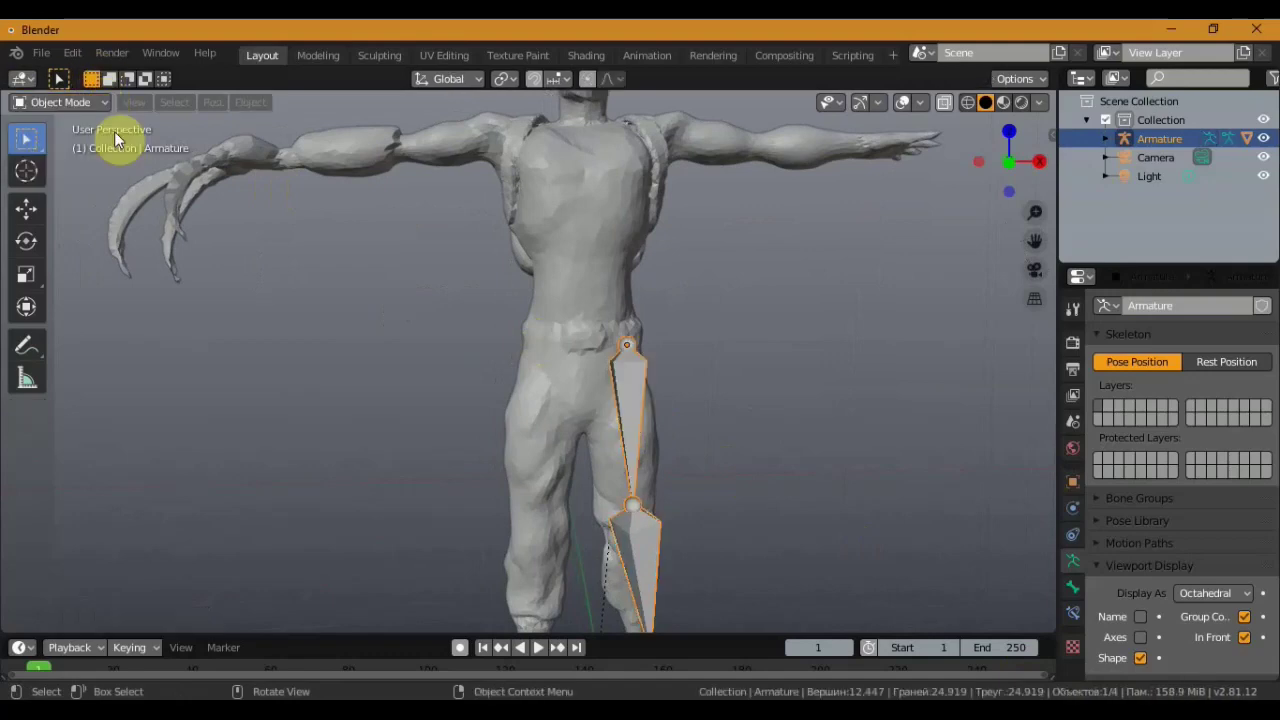
pyautogui.scroll(-4, 715, 328)
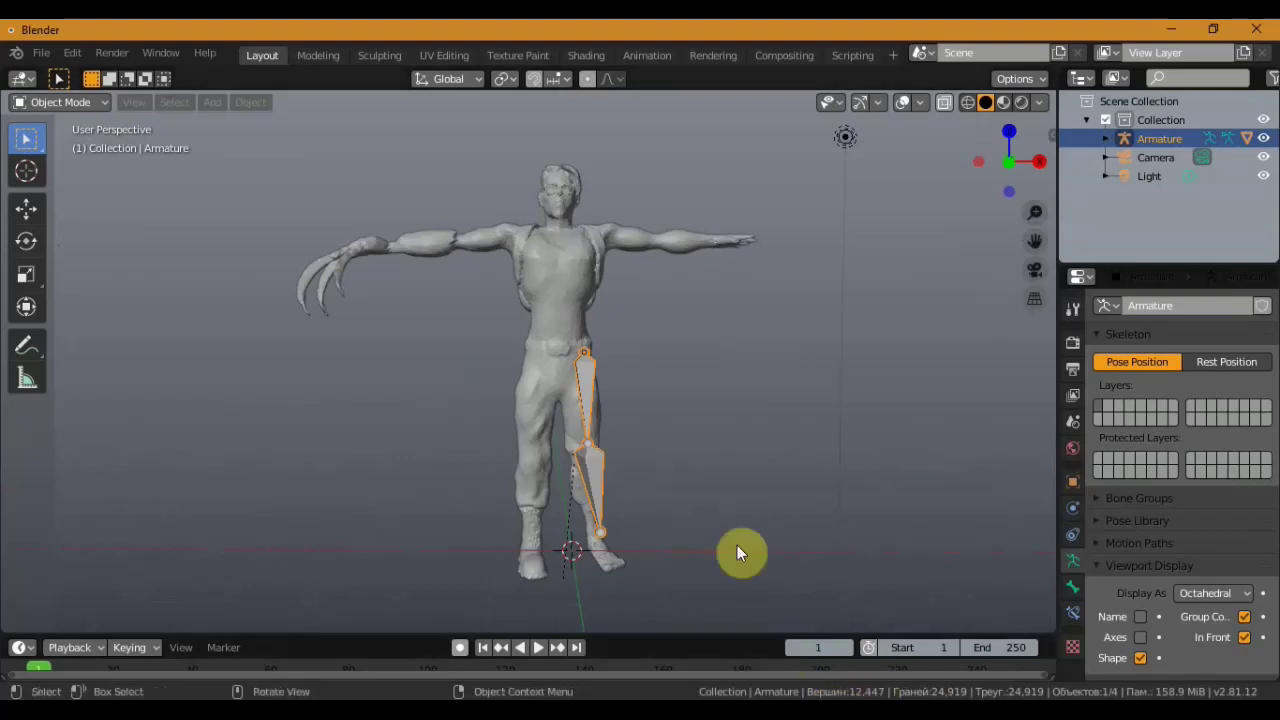
pyautogui.scroll(-1, 712, 500)
pyautogui.moveTo(712, 500)
pyautogui.mouseDown(button='middle')
pyautogui.moveTo(664, 495)
pyautogui.moveTo(679, 503)
pyautogui.mouseUp(button='middle')
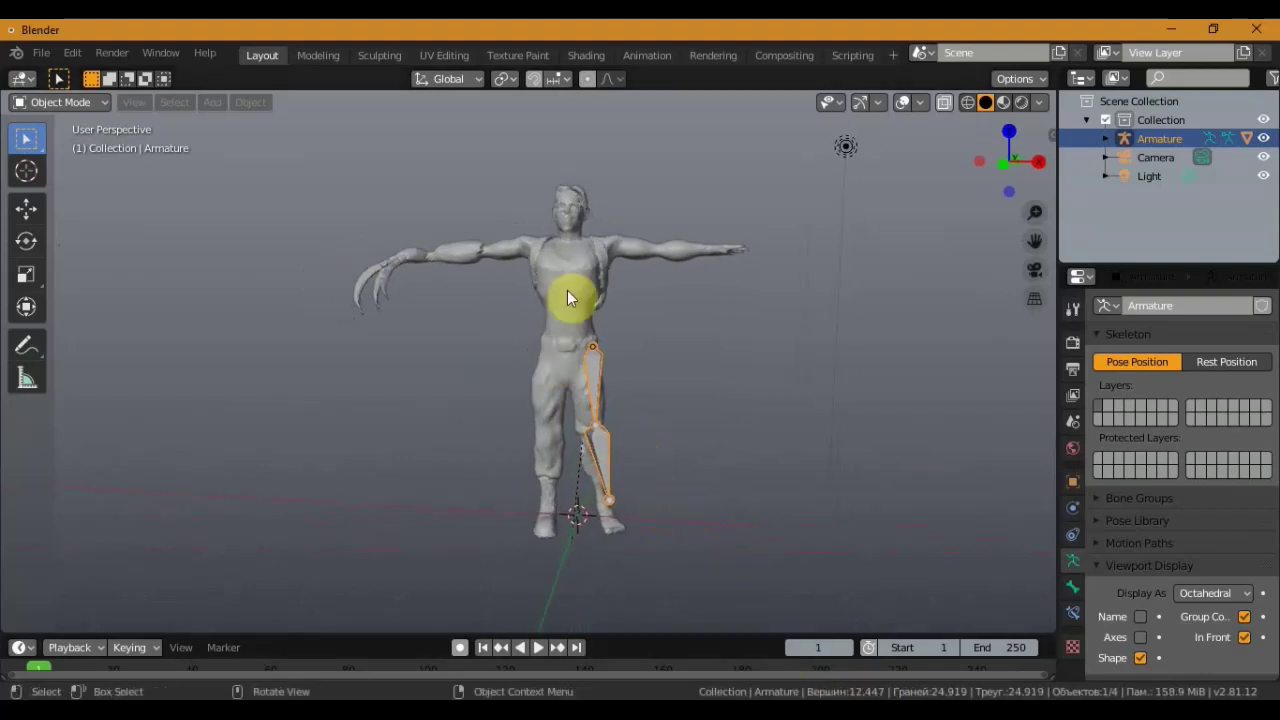
pyautogui.click(622, 240)
pyautogui.scroll(2, 634, 208)
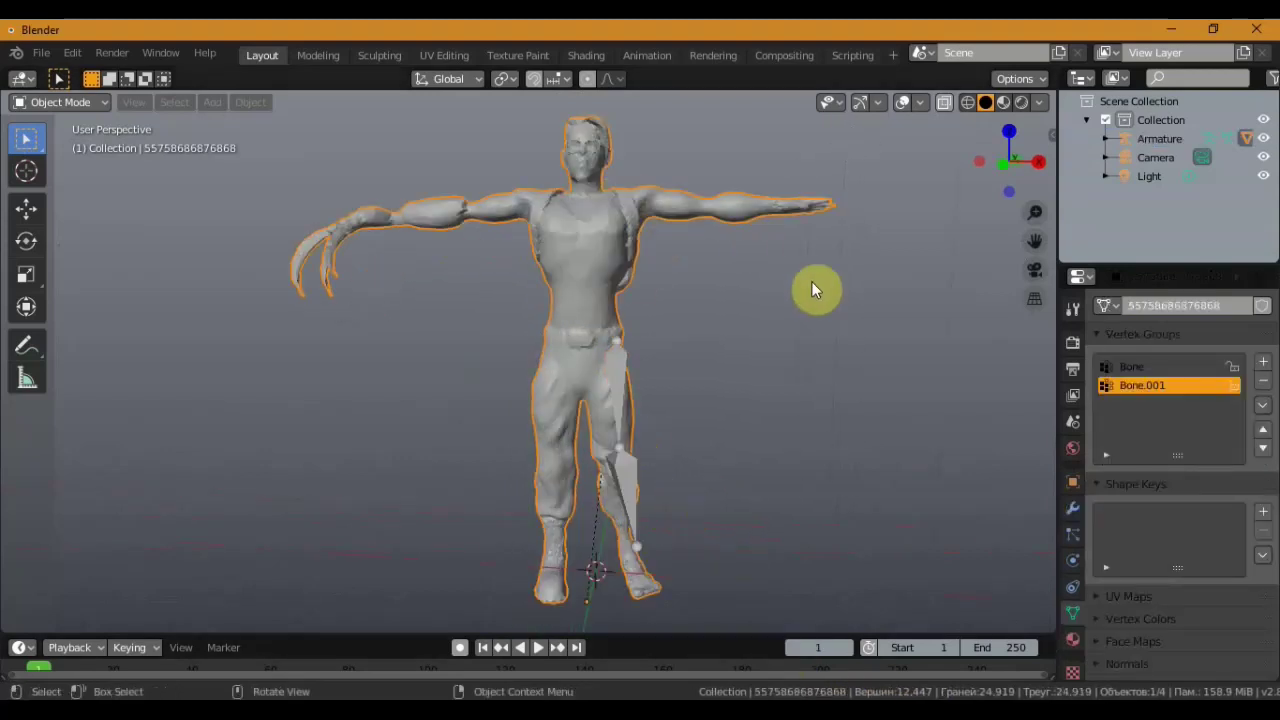
pyautogui.moveTo(823, 355); pyautogui.dragTo(631, 302, button='middle')
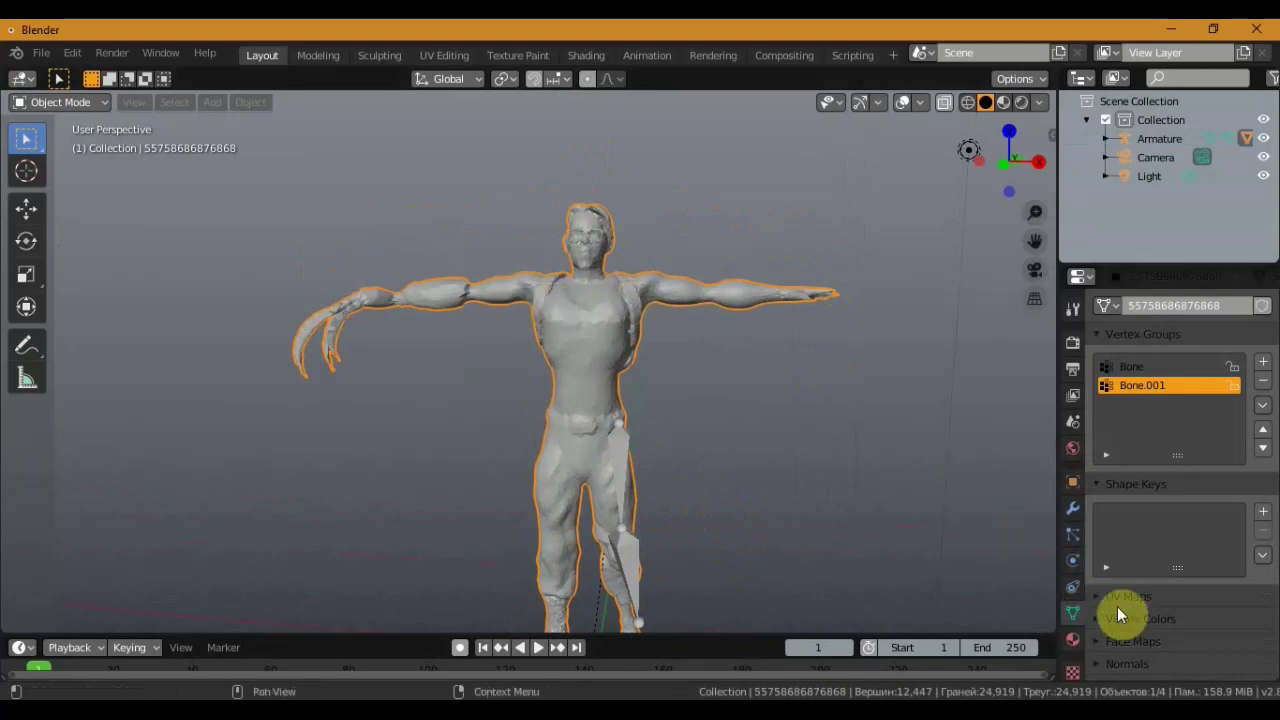
# Select the leg armature instead of the mesh and open the File menu.
pyautogui.click(95, 106)
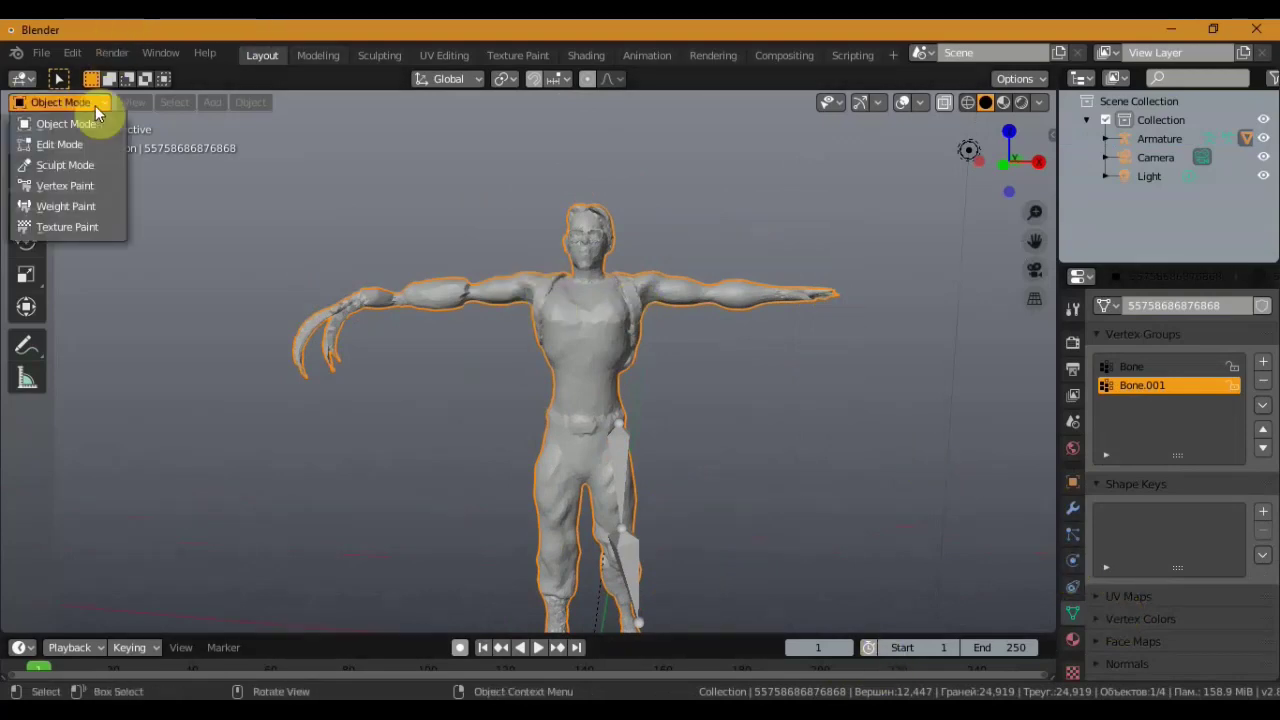
pyautogui.click(622, 505)
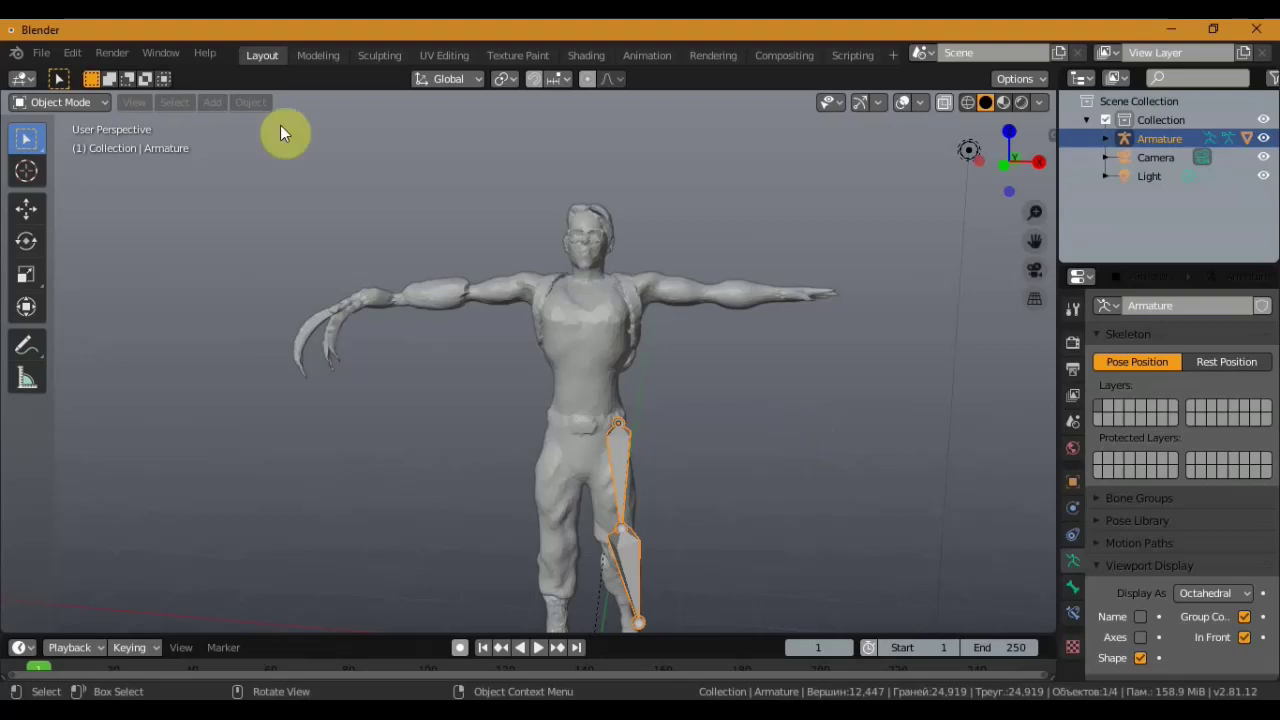
pyautogui.click(40, 53)
pyautogui.scroll(-2, 640, 400)
pyautogui.scroll(1, 600, 403)
pyautogui.scroll(2, 608, 397)
# Reselect the character mesh from a near-frontal view and switch to wireframe shading.
pyautogui.moveTo(612, 393)
pyautogui.mouseDown(button='middle')
pyautogui.moveTo(543, 380)
pyautogui.moveTo(491, 397)
pyautogui.moveTo(640, 403)
pyautogui.moveTo(620, 302)
pyautogui.mouseUp(button='middle')
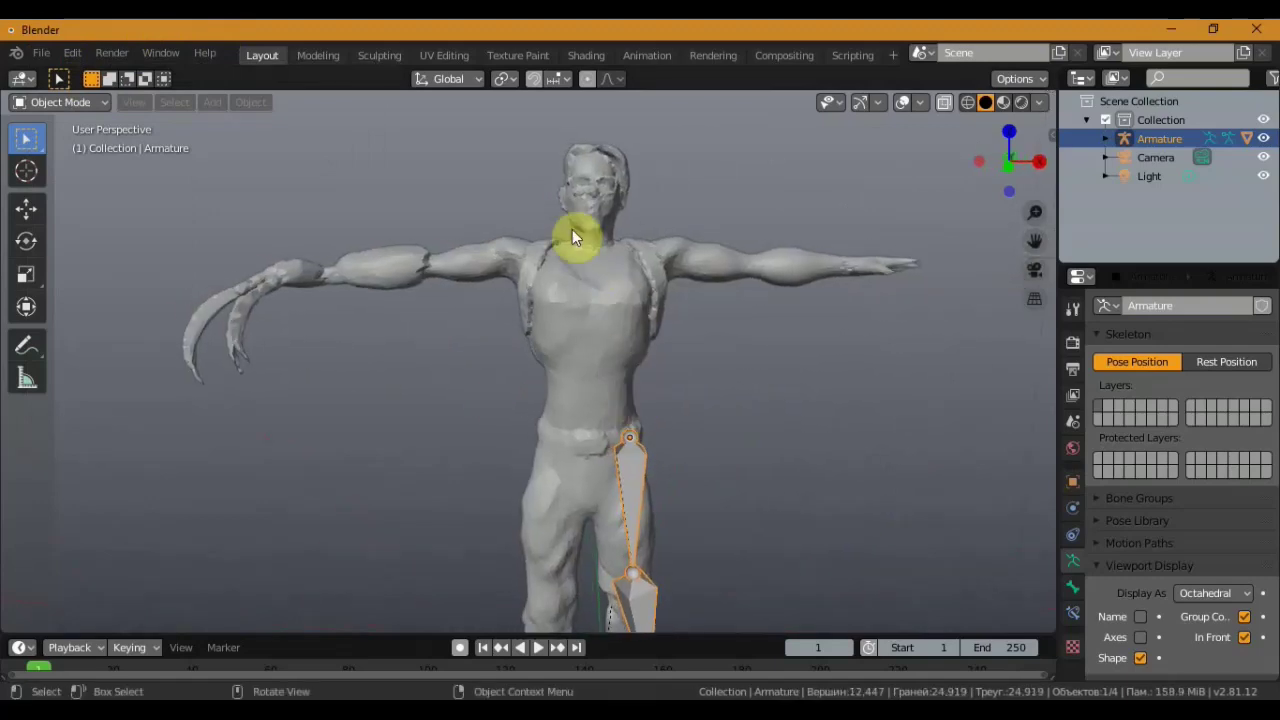
pyautogui.scroll(1, 610, 262)
pyautogui.scroll(-1, 636, 290)
pyautogui.click(581, 316)
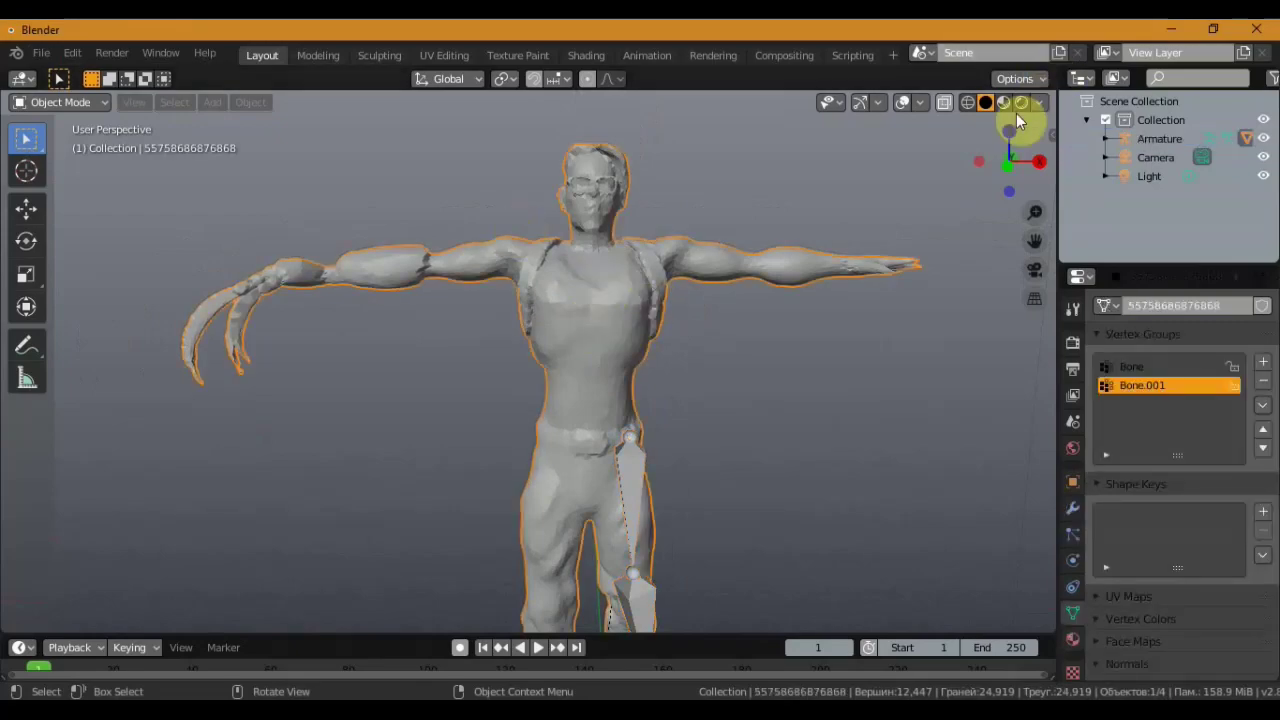
pyautogui.click(967, 103)
# Zoom the wireframe view and orbit to the character's side to inspect mesh density.
pyautogui.scroll(3, 760, 280)
pyautogui.scroll(2, 766, 280)
pyautogui.scroll(3, 780, 268)
pyautogui.scroll(-5, 863, 256)
pyautogui.scroll(-5, 856, 257)
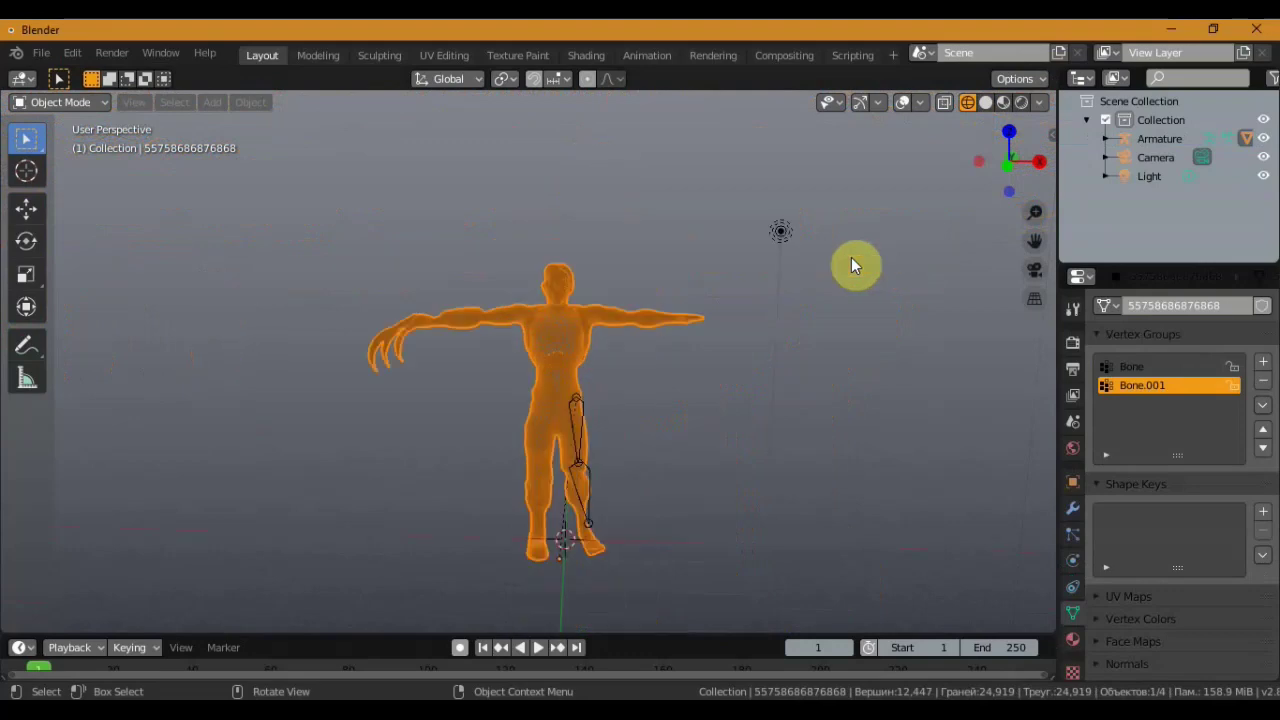
pyautogui.scroll(4, 851, 257)
pyautogui.scroll(2, 849, 254)
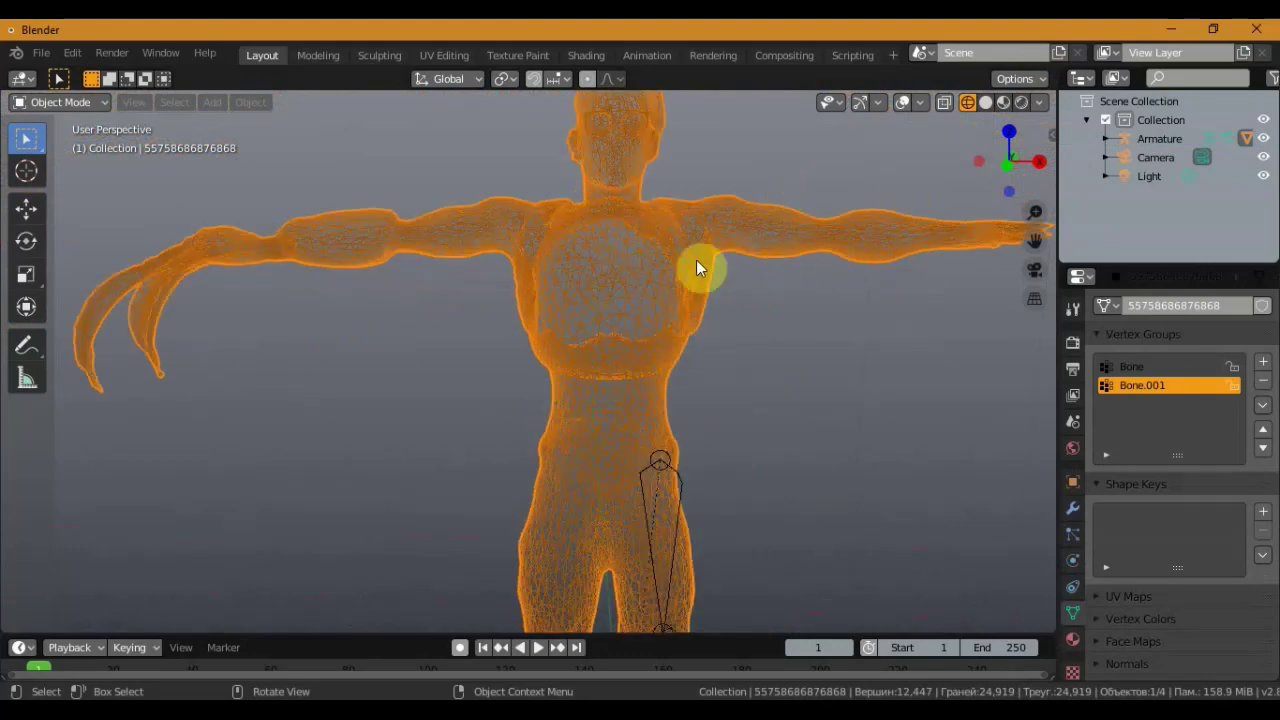
pyautogui.scroll(-3, 741, 294)
pyautogui.moveTo(705, 311)
pyautogui.mouseDown(button='middle')
pyautogui.moveTo(500, 333)
pyautogui.moveTo(331, 323)
pyautogui.moveTo(697, 331)
pyautogui.moveTo(697, 314)
pyautogui.moveTo(682, 314)
pyautogui.mouseUp(button='middle')
# Zoom in and out over the torso and legs to inspect the bones inside.
pyautogui.scroll(3, 635, 305)
pyautogui.scroll(2, 632, 302)
pyautogui.scroll(-1, 632, 300)
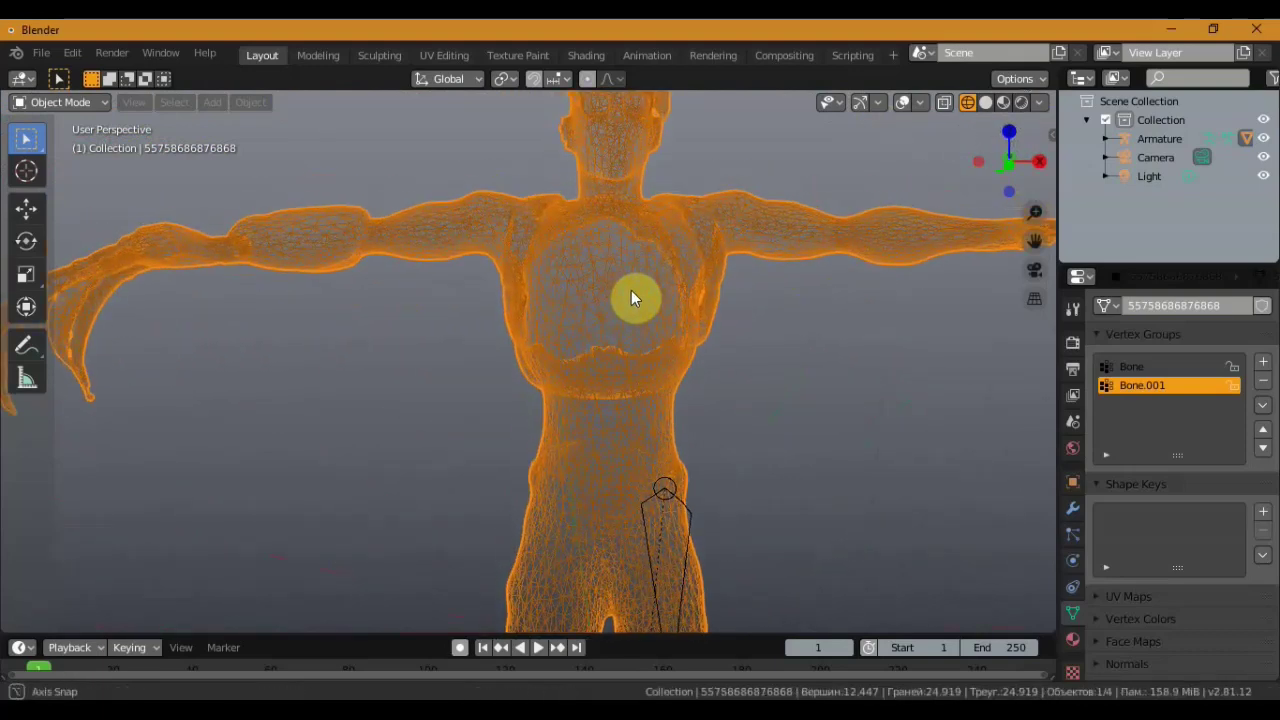
pyautogui.scroll(-2, 631, 300)
pyautogui.scroll(-1, 630, 302)
pyautogui.scroll(-1, 628, 304)
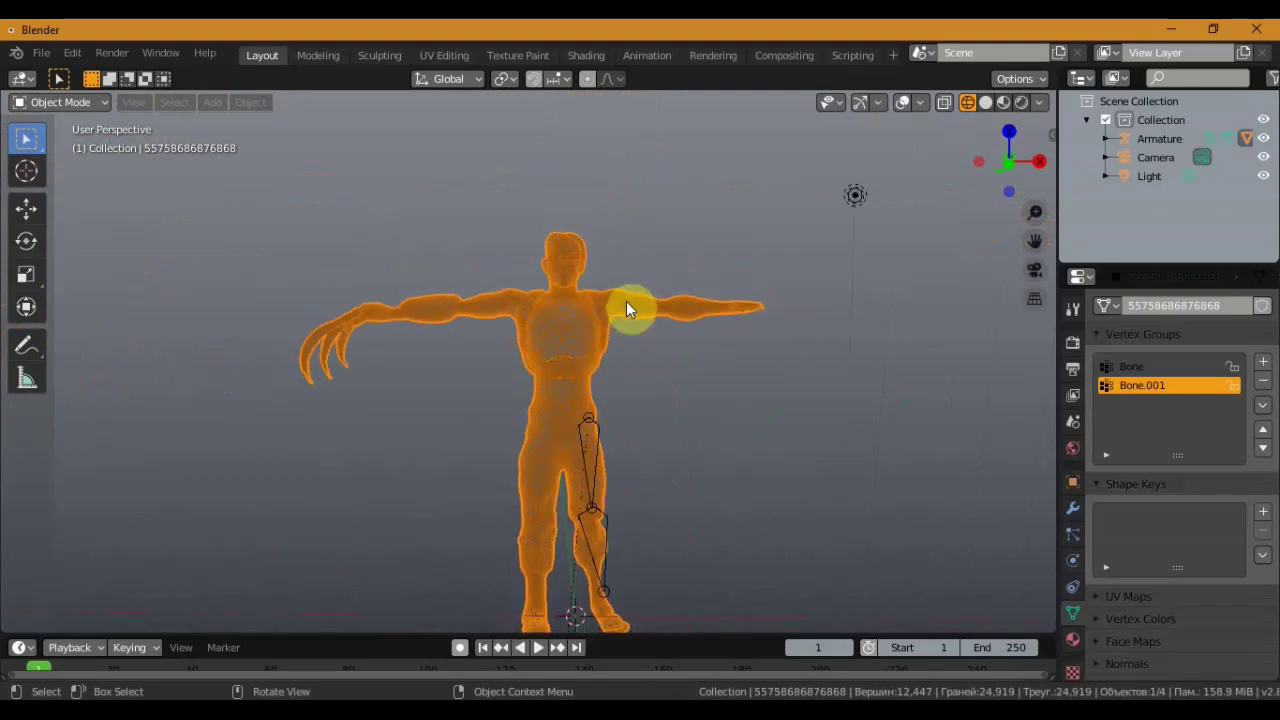
pyautogui.scroll(3, 628, 305)
pyautogui.scroll(-1, 665, 360)
pyautogui.scroll(-2, 648, 406)
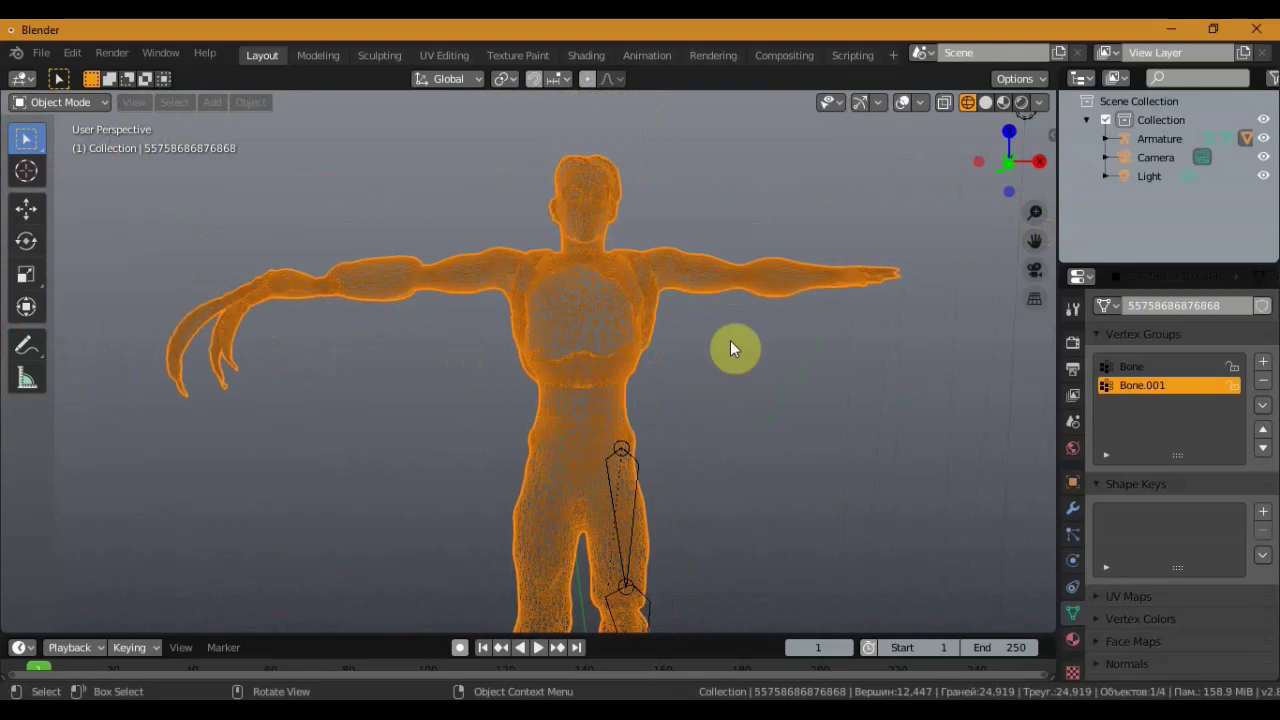
pyautogui.scroll(1, 730, 348)
pyautogui.scroll(2, 725, 350)
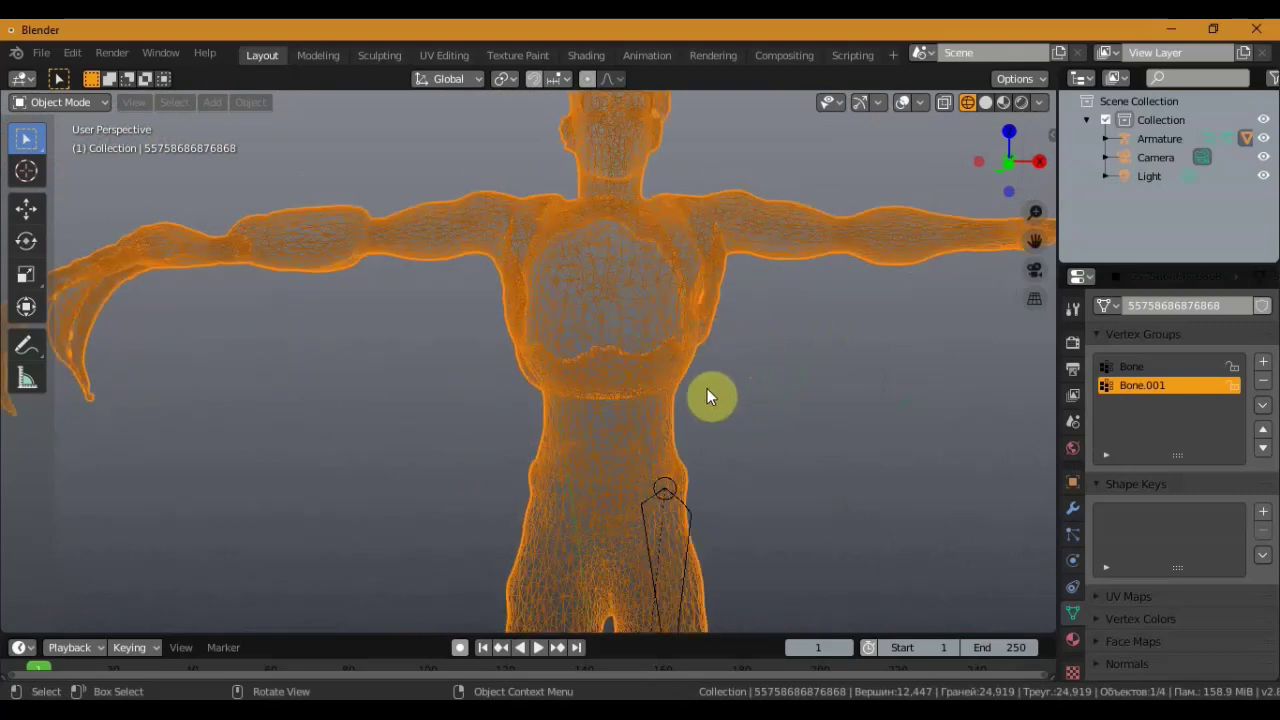
pyautogui.scroll(-1, 714, 395)
pyautogui.scroll(3, 714, 395)
pyautogui.scroll(-3, 714, 395)
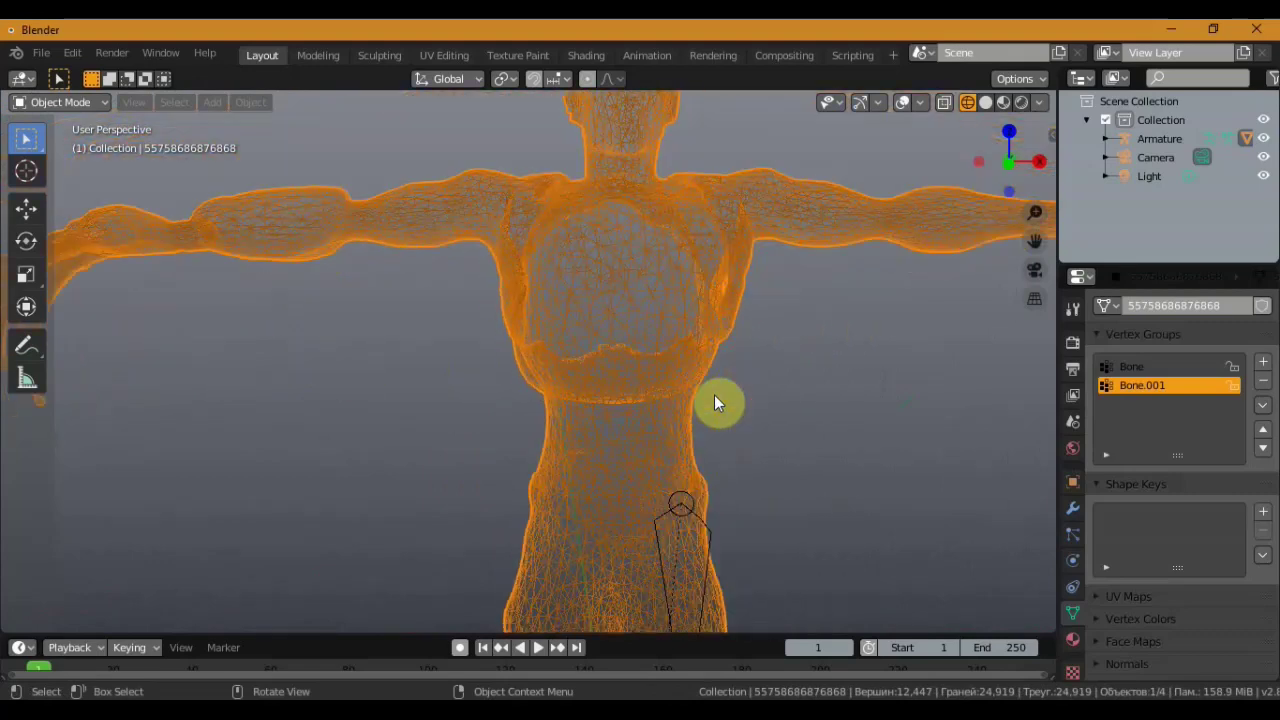
pyautogui.scroll(-2, 714, 395)
pyautogui.scroll(-3, 796, 390)
pyautogui.scroll(3, 780, 400)
# Orbit and pan to reframe the torso, then return to solid shading.
pyautogui.moveTo(717, 457)
pyautogui.mouseDown(button='middle')
pyautogui.moveTo(568, 458)
pyautogui.moveTo(820, 480)
pyautogui.moveTo(786, 457)
pyautogui.moveTo(703, 463)
pyautogui.mouseUp(button='middle')
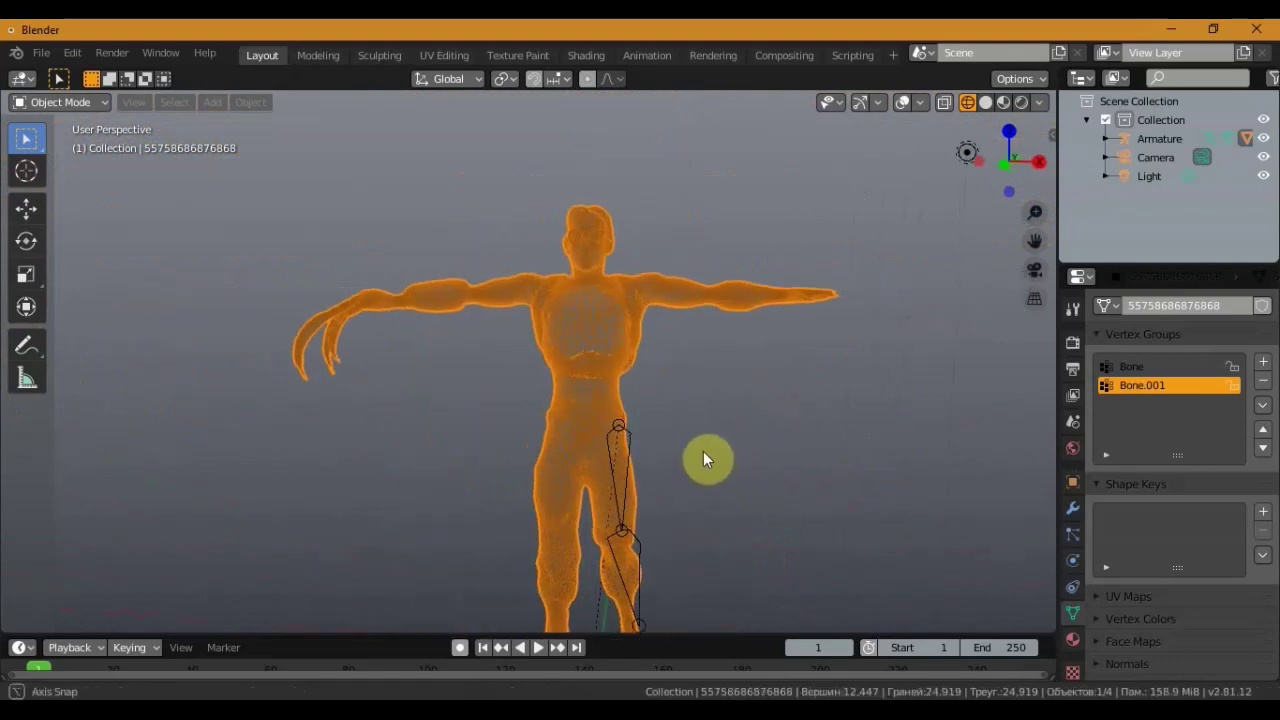
pyautogui.scroll(3, 701, 430)
pyautogui.scroll(1, 701, 430)
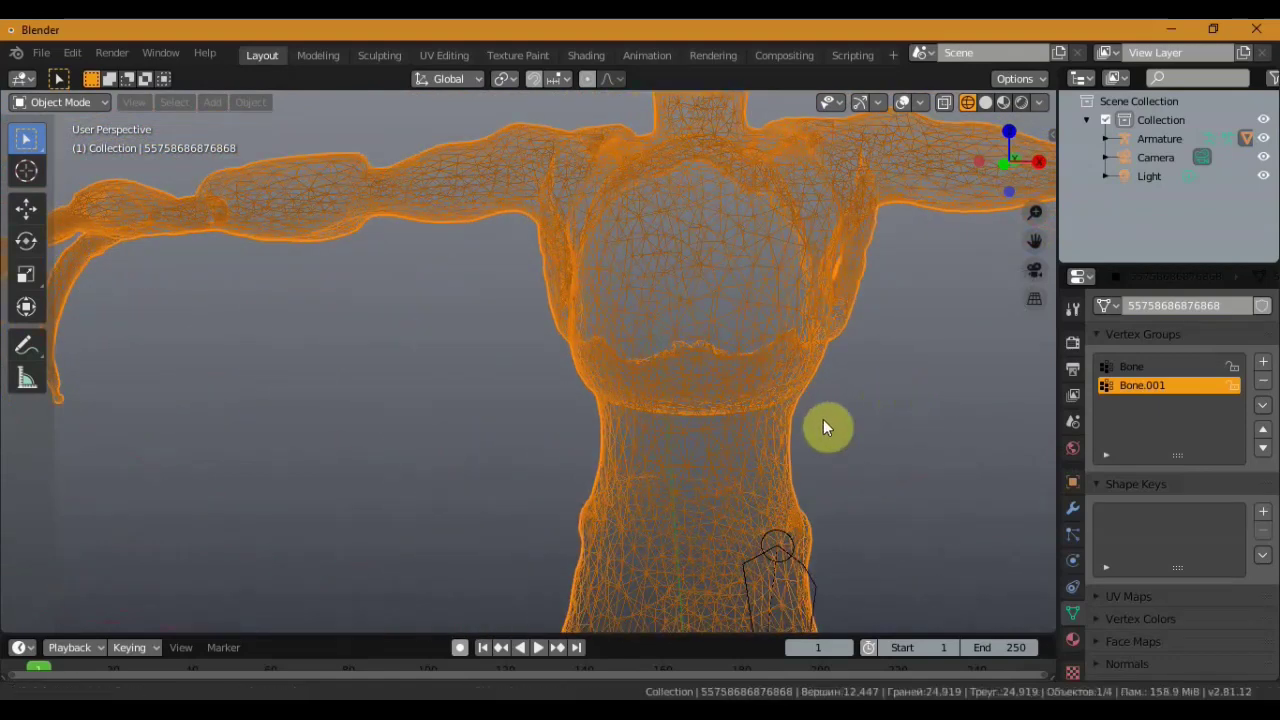
pyautogui.keyDown('shift'); pyautogui.moveTo(892, 394); pyautogui.dragTo(976, 275, button='middle'); pyautogui.keyUp('shift')
pyautogui.click(986, 103)
# Pan, orbit and zoom onto the character's head and shoulders, ending frontal.
pyautogui.keyDown('shift'); pyautogui.moveTo(883, 299); pyautogui.dragTo(719, 552, button='middle'); pyautogui.keyUp('shift')
pyautogui.moveTo(751, 259)
pyautogui.mouseDown(button='middle')
pyautogui.moveTo(800, 386)
pyautogui.moveTo(600, 257)
pyautogui.mouseUp(button='middle')
pyautogui.scroll(2, 688, 263)
pyautogui.moveTo(688, 263)
pyautogui.mouseDown(button='middle')
pyautogui.moveTo(809, 266)
pyautogui.moveTo(723, 260)
pyautogui.moveTo(886, 303)
pyautogui.moveTo(517, 234)
pyautogui.moveTo(600, 214)
pyautogui.mouseUp(button='middle')
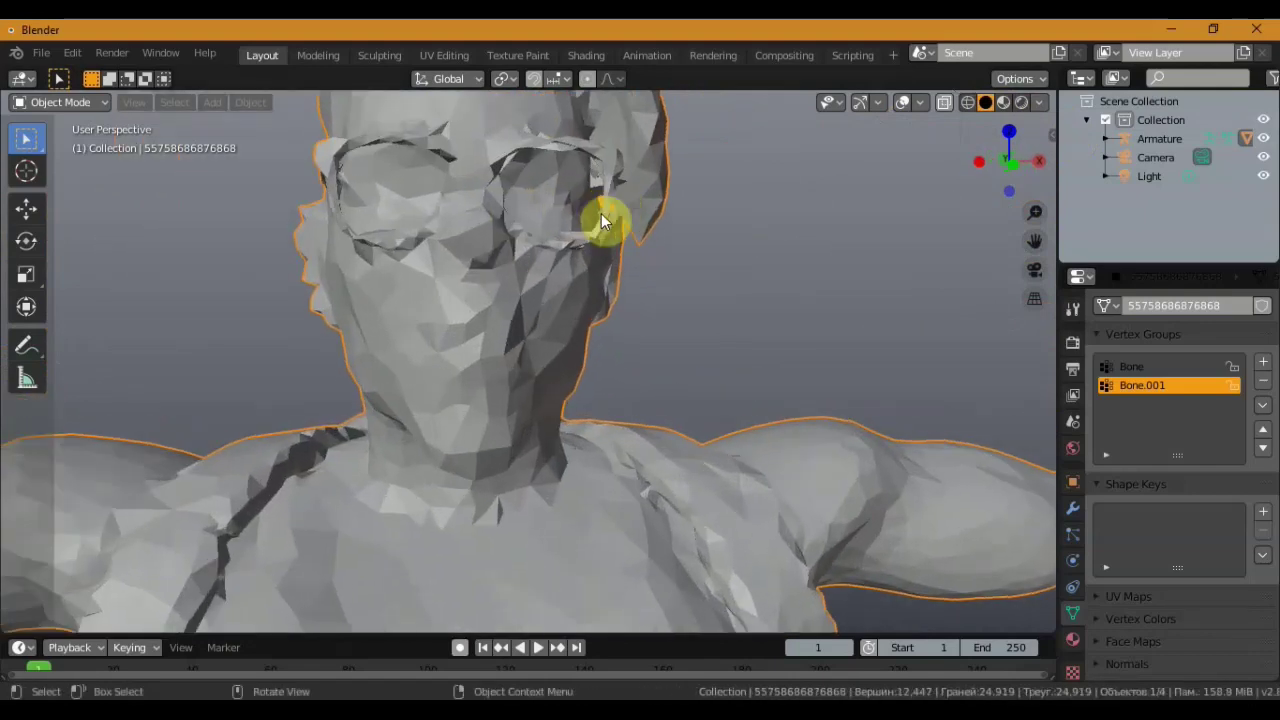
pyautogui.moveTo(757, 240)
pyautogui.mouseDown(button='middle')
pyautogui.moveTo(860, 311)
pyautogui.moveTo(726, 297)
pyautogui.moveTo(914, 371)
pyautogui.moveTo(757, 306)
pyautogui.moveTo(514, 306)
pyautogui.moveTo(640, 300)
pyautogui.moveTo(763, 329)
pyautogui.moveTo(726, 320)
pyautogui.moveTo(751, 297)
pyautogui.moveTo(707, 322)
pyautogui.mouseUp(button='middle')
pyautogui.scroll(-2, 743, 309)
pyautogui.scroll(-1, 743, 309)
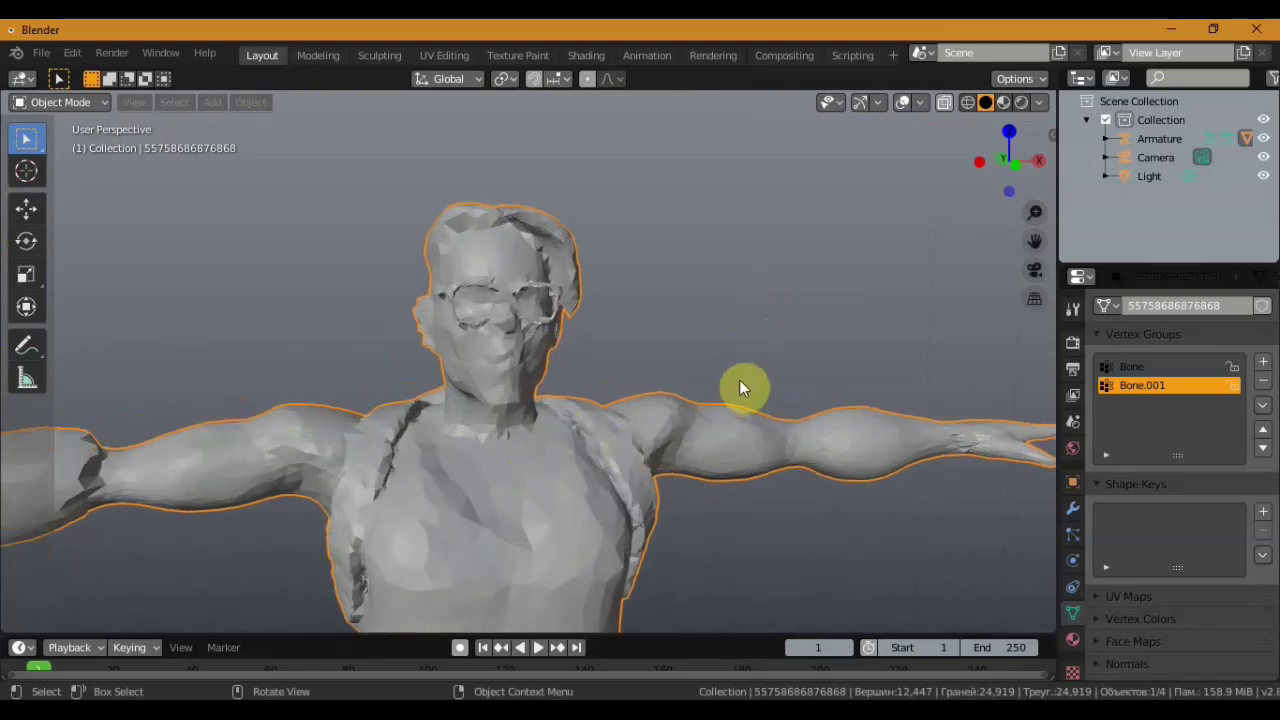
pyautogui.scroll(3, 739, 379)
pyautogui.scroll(-1, 739, 379)
pyautogui.moveTo(731, 381)
pyautogui.mouseDown(button='middle')
pyautogui.moveTo(638, 387)
pyautogui.moveTo(686, 390)
pyautogui.moveTo(677, 396)
pyautogui.mouseUp(button='middle')
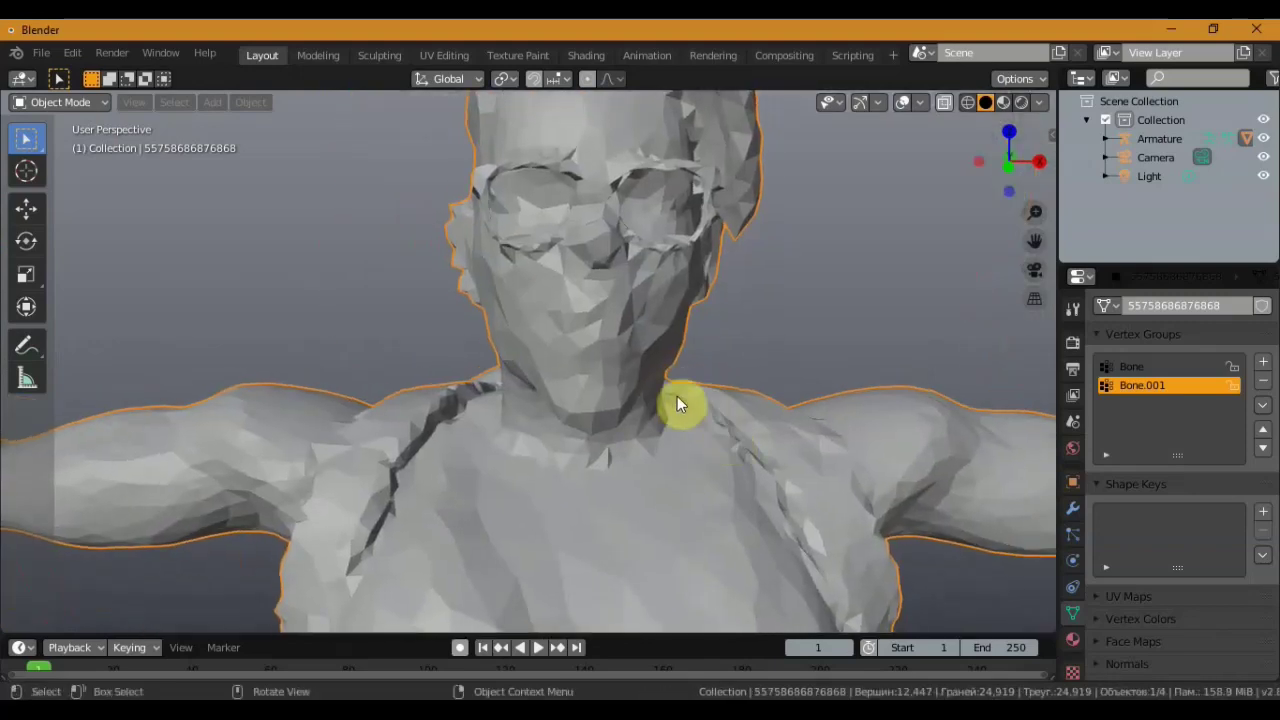